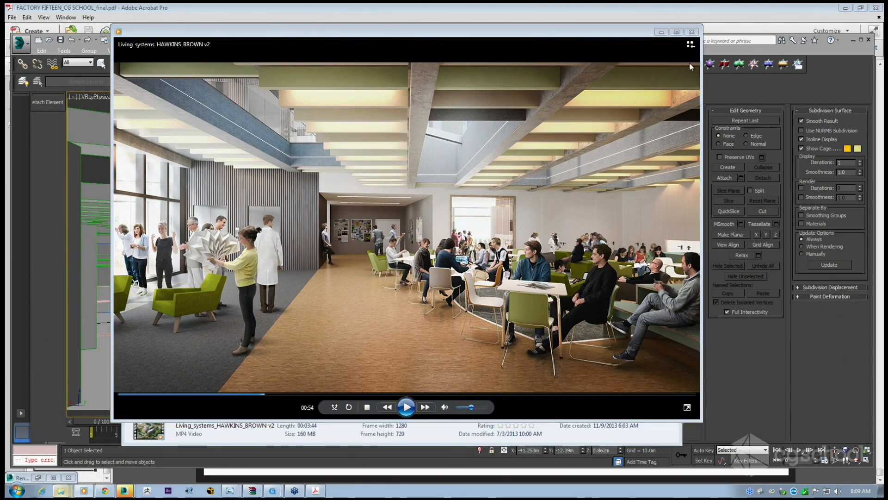
Close the Living_systems_HAWKINS_BROWN v2 video and open 03_Megalomania_HD from the STATIC SCENE folder.
click(692, 31)
click(304, 269)
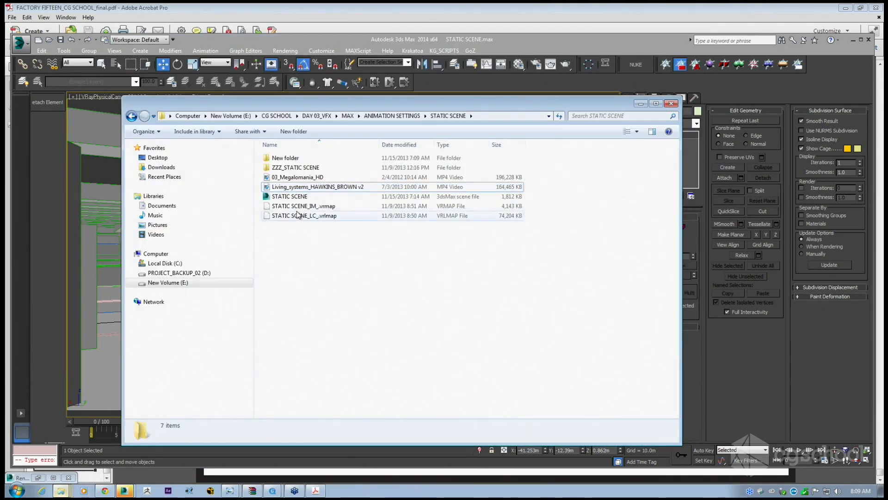
click(295, 180)
double_click(295, 179)
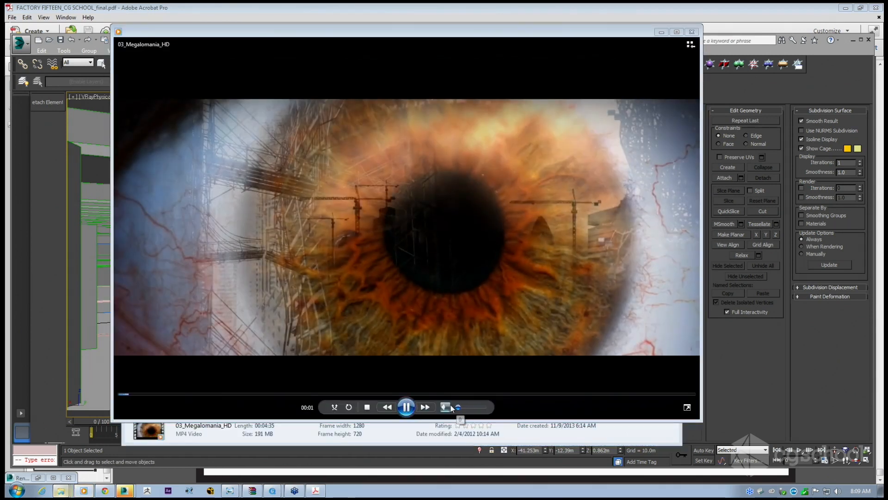
Skim through the Megalomania video, viewing the construction, Ferris wheel and collapse shots before returning to the city skyline shot.
click(181, 395)
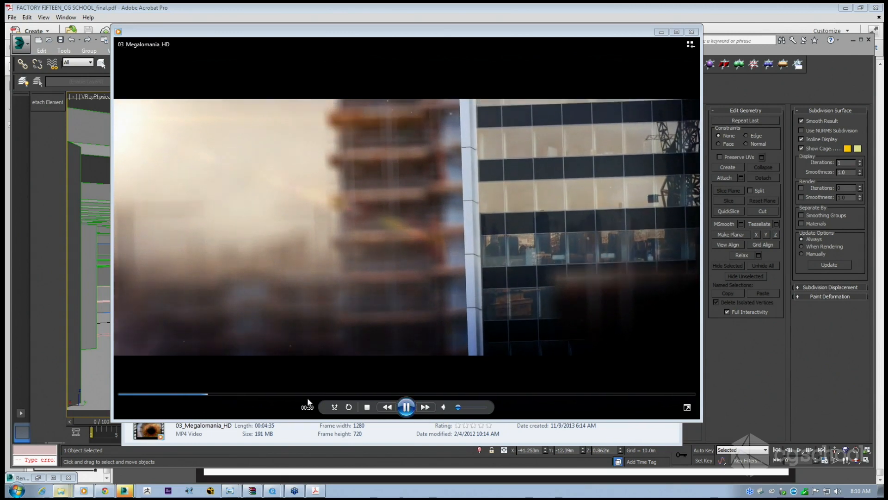
click(309, 394)
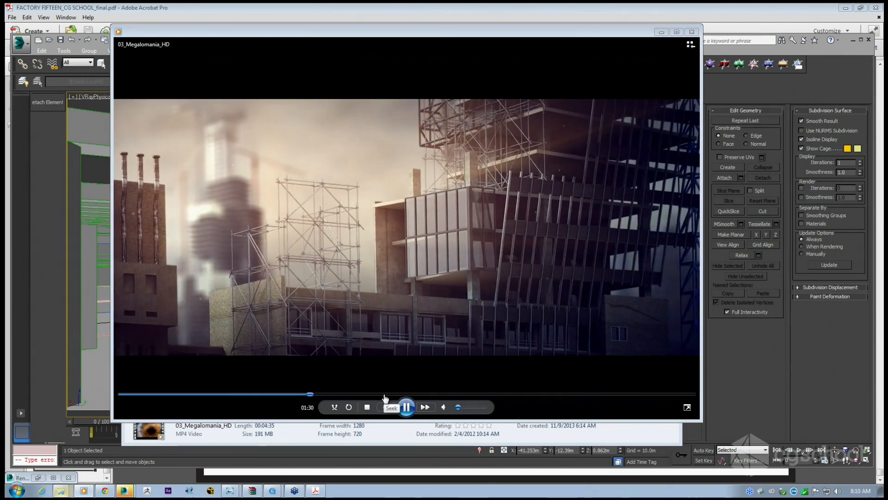
click(389, 394)
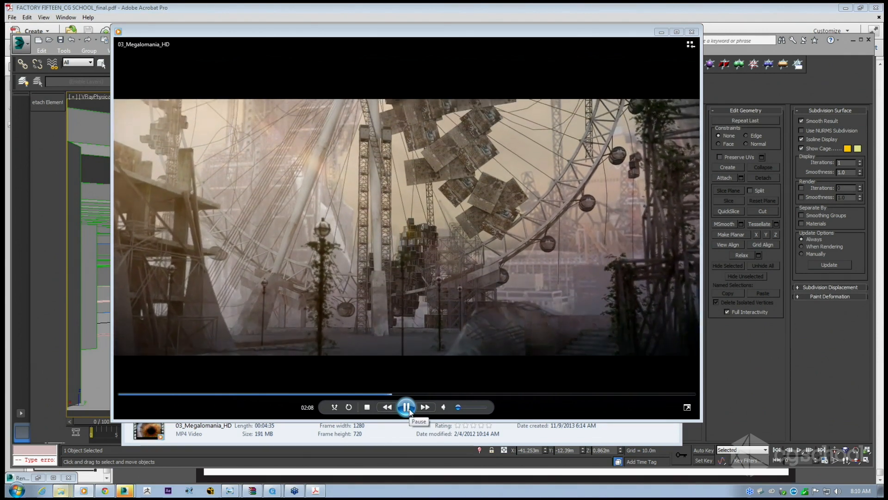
click(453, 393)
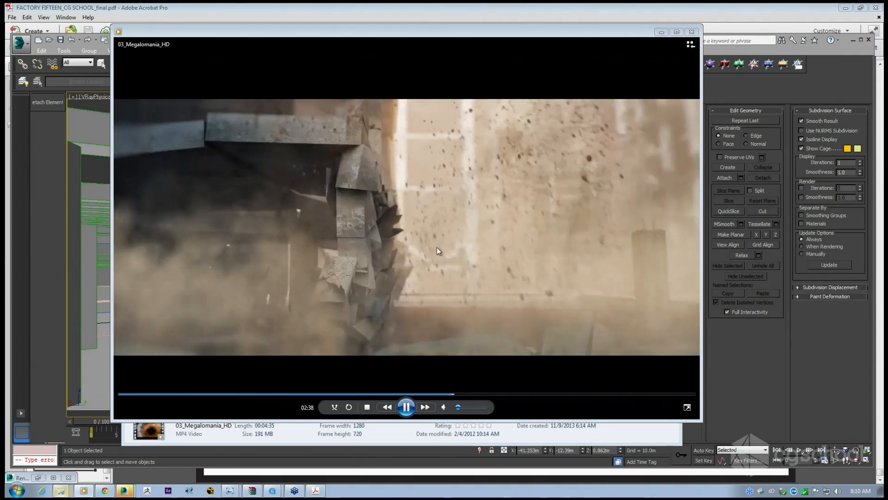
click(374, 394)
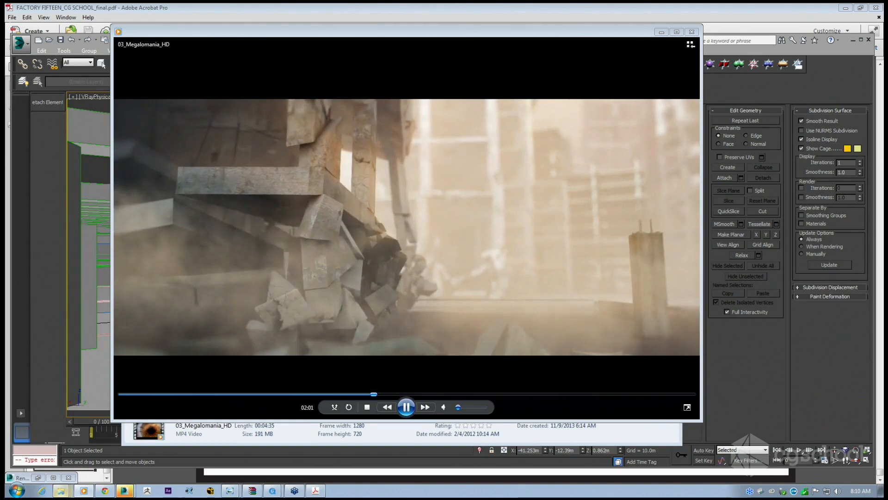
click(330, 393)
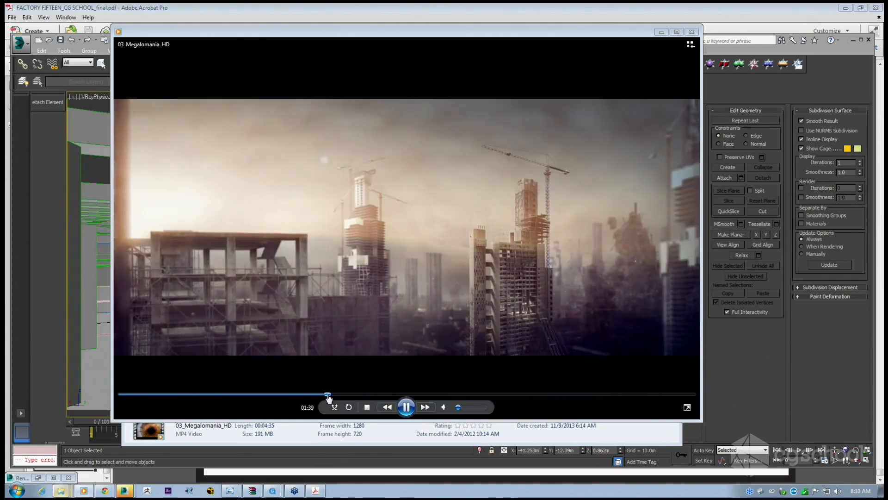
click(407, 407)
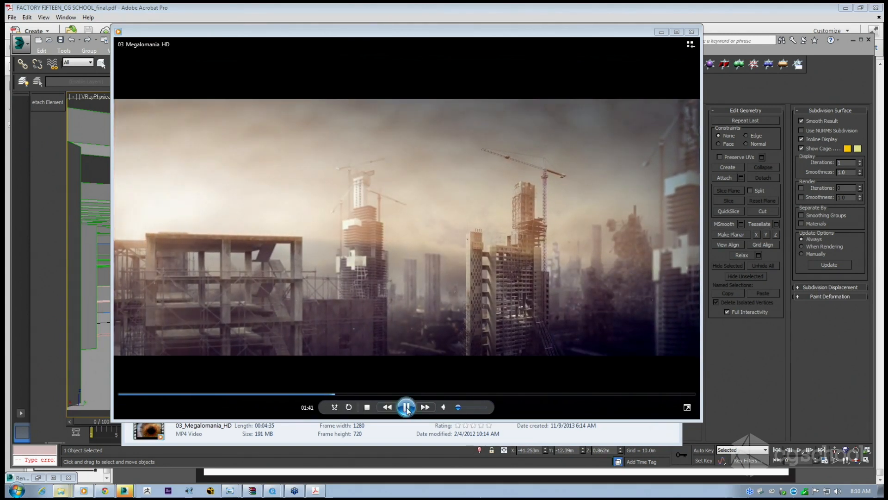
Close the video player and minimise the STATIC SCENE folder window to return to 3ds Max.
click(691, 33)
click(352, 261)
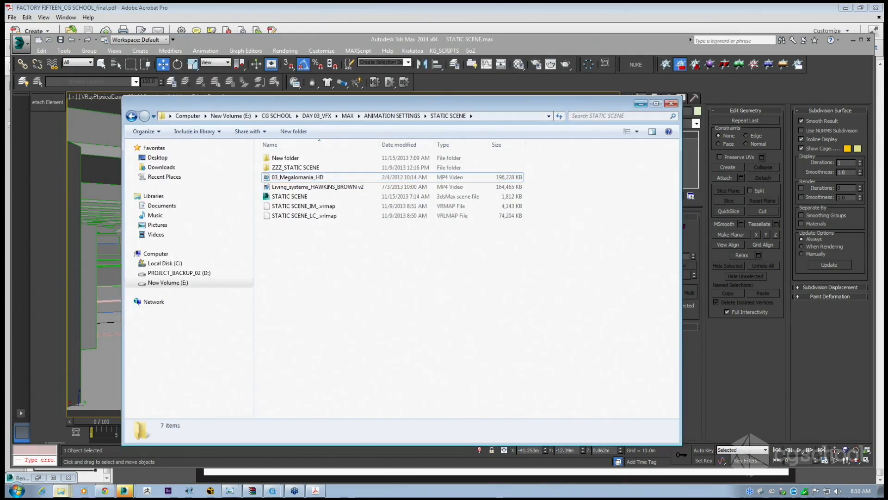
click(641, 104)
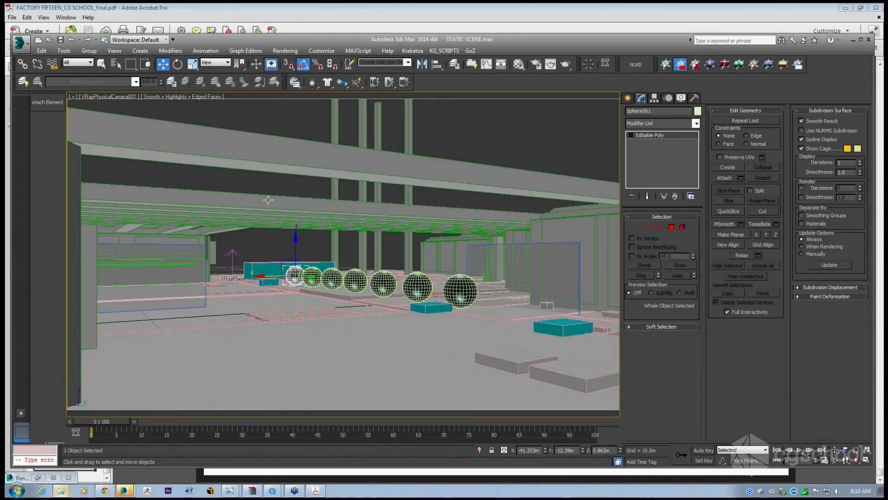
Open Render Setup at the V-Ray indirect illumination settings and place the dialog clear of the spheres in the viewport.
click(279, 50)
click(320, 72)
drag(321, 80, 475, 66)
click(440, 80)
scroll(474, 222, down, 10)
scroll(439, 118, up, 10)
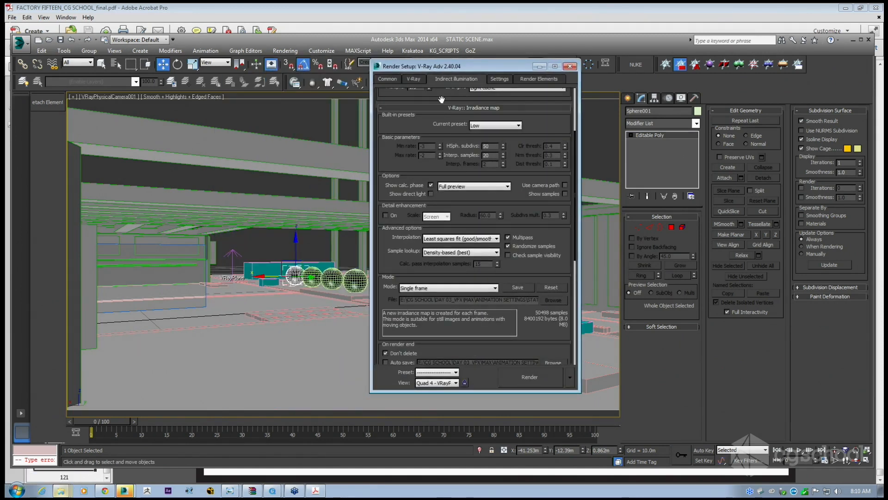
drag(438, 70, 635, 84)
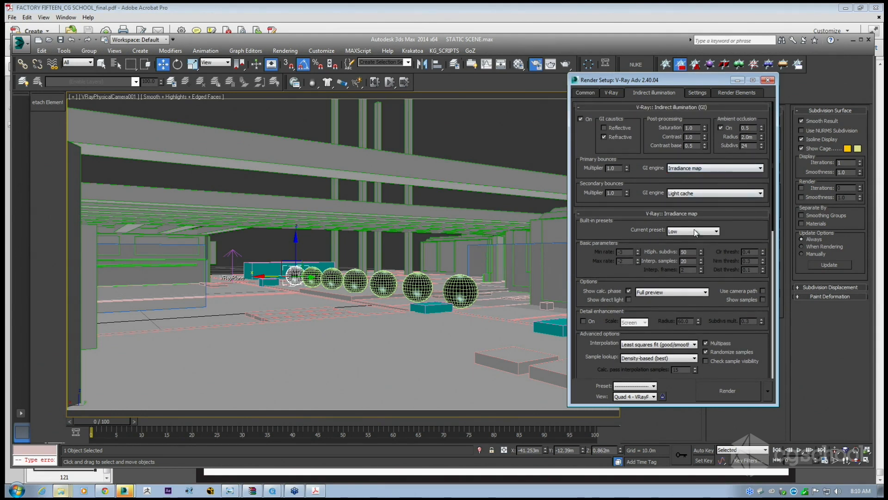
Set the primary bounces GI engine to Light cache and review the light cache mode options.
click(678, 170)
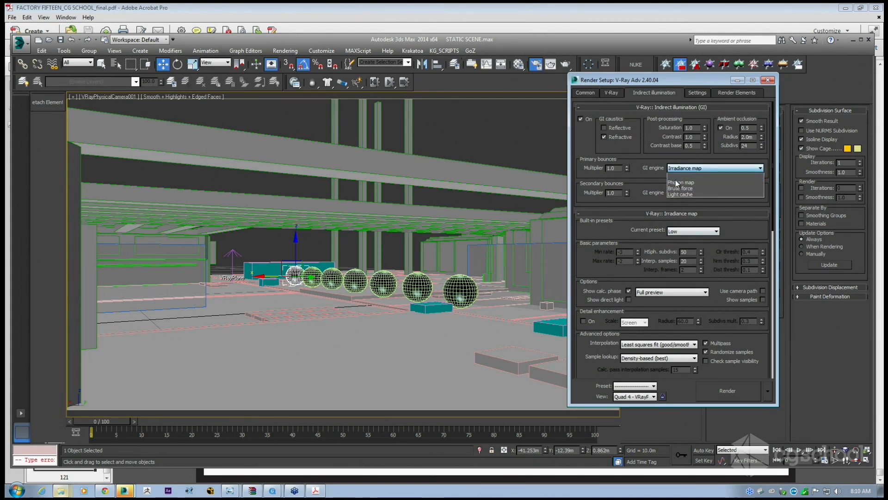
click(679, 195)
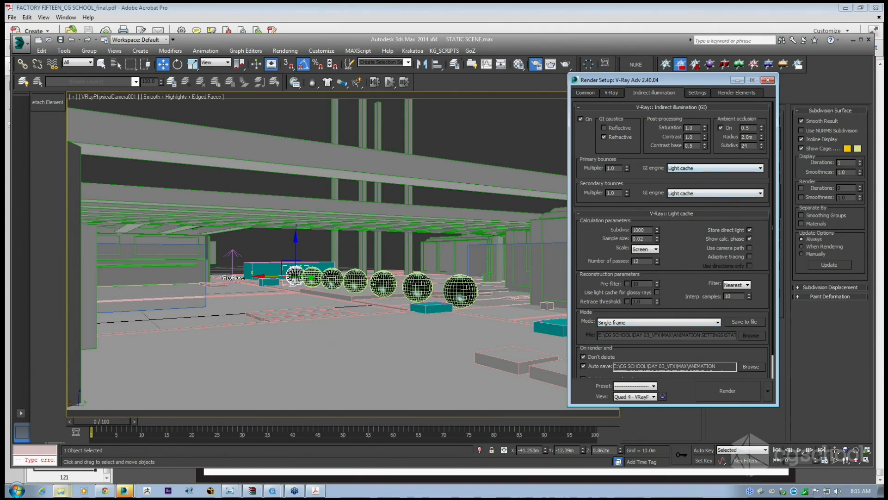
scroll(646, 297, down, 2)
click(646, 301)
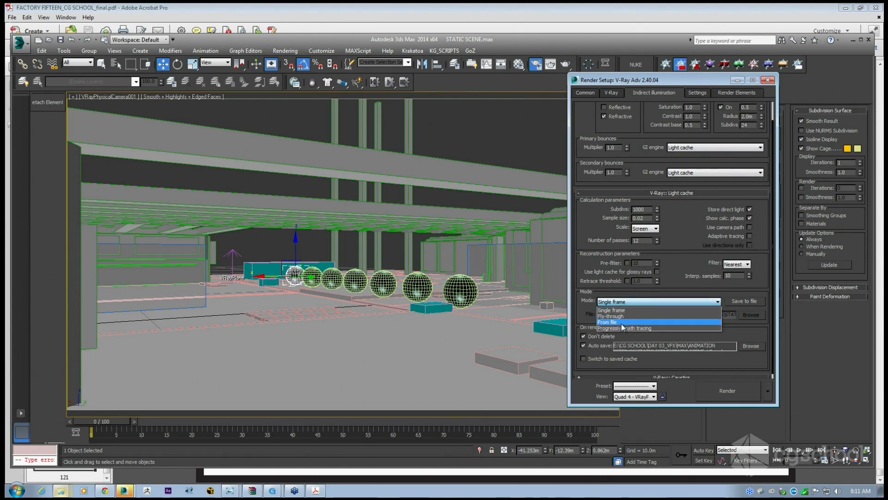
click(668, 257)
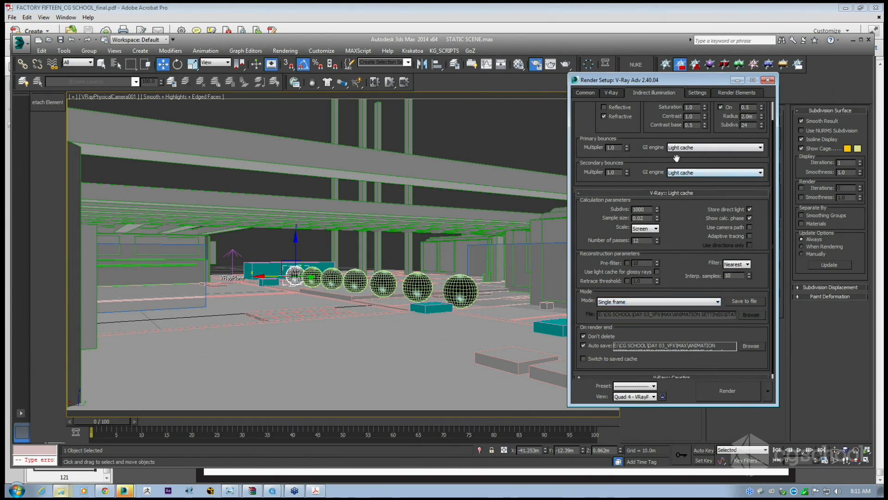
scroll(680, 239, down, 1)
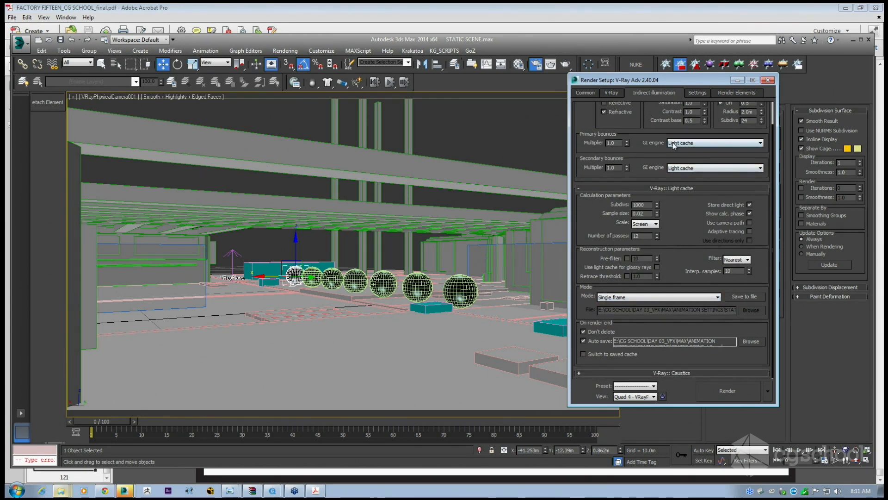
scroll(663, 117, up, 2)
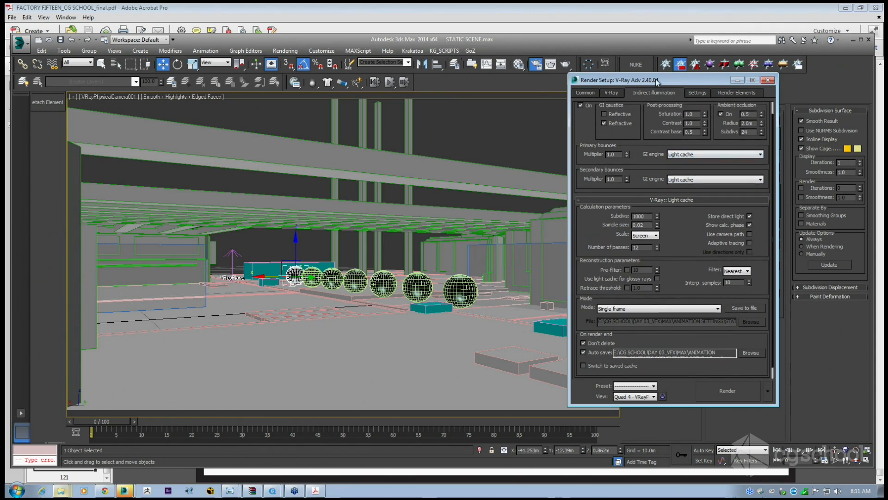
Set the light cache mode to Fly-through.
drag(656, 79, 675, 77)
scroll(666, 241, down, 2)
click(658, 295)
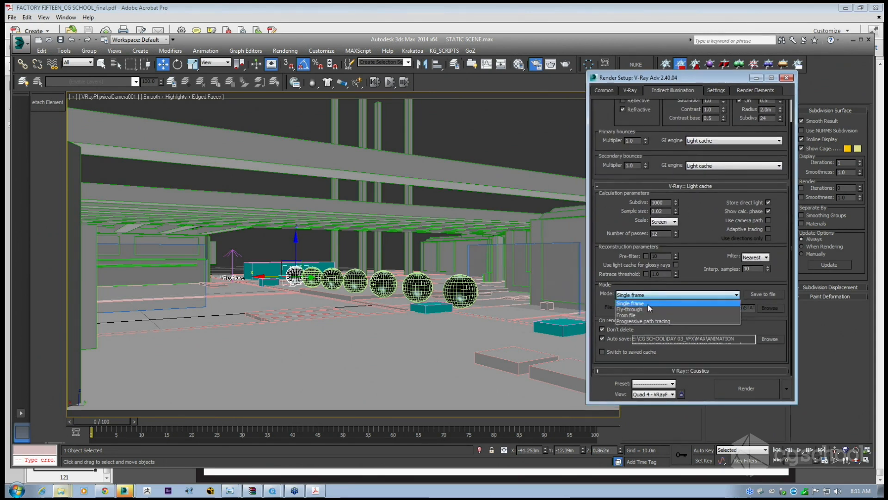
click(650, 309)
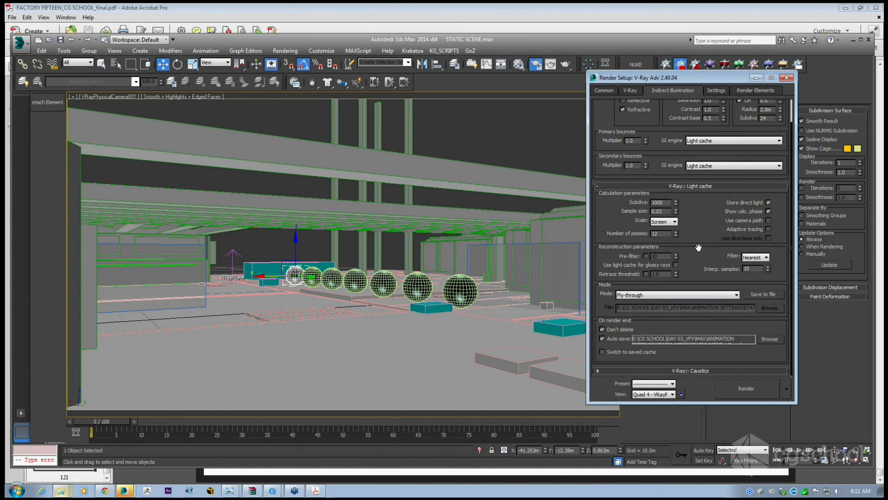
Set the light cache sample scale to World.
scroll(740, 239, up, 2)
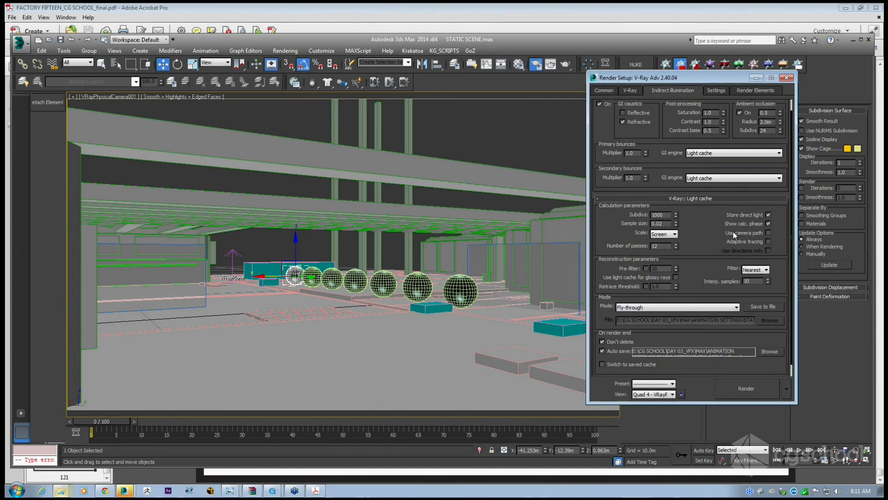
click(769, 233)
click(676, 234)
click(663, 249)
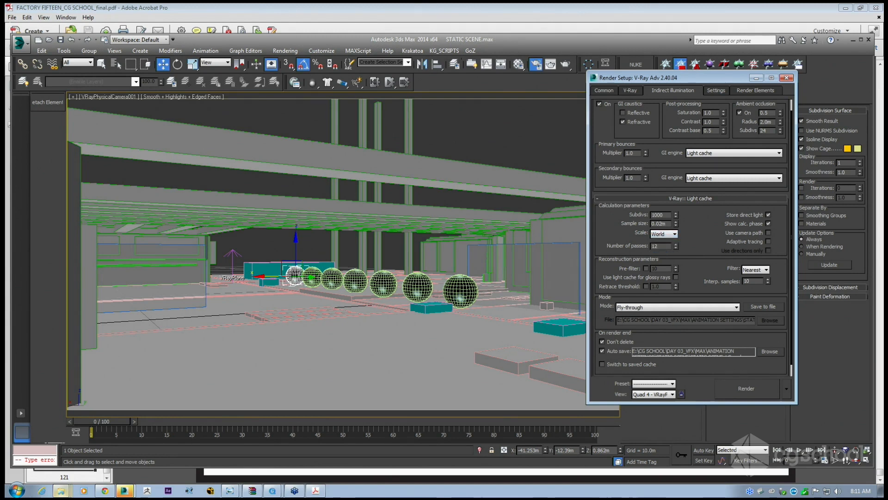
Set the light cache subdivisions to 2500.
click(668, 215)
drag(669, 214, 634, 209)
text(2500)
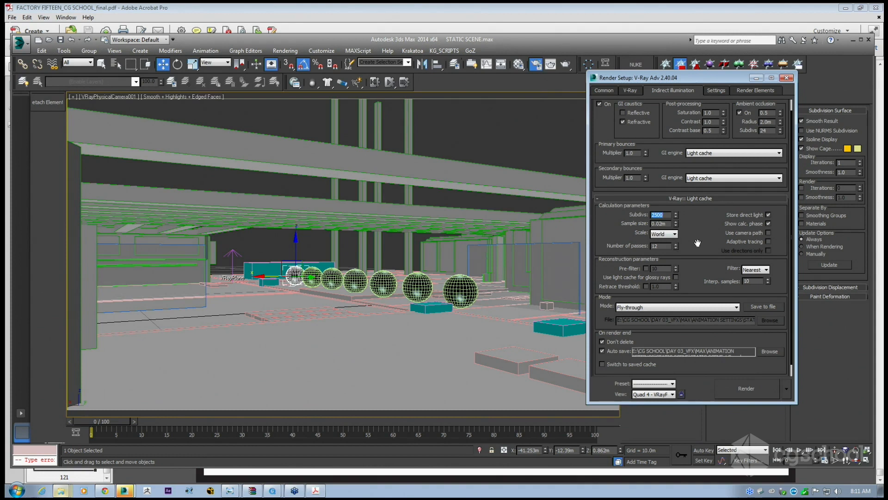
Compare the light cache scale options and set the scale to Screen.
click(671, 236)
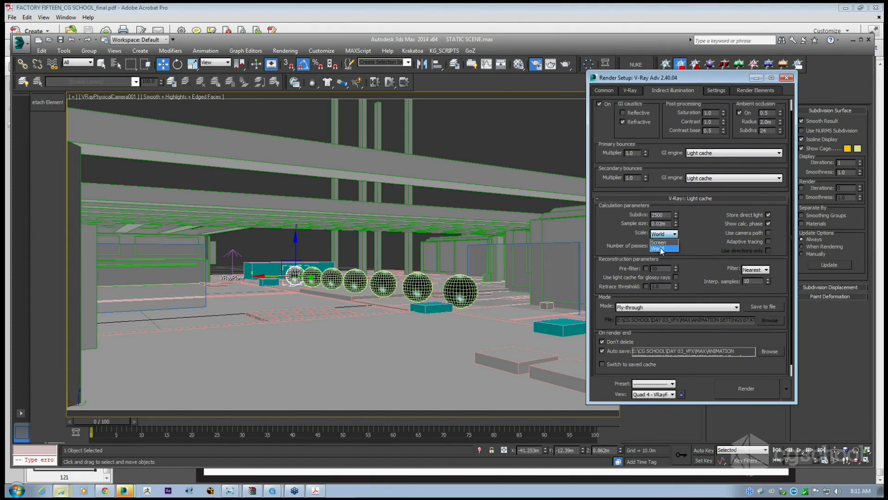
click(662, 249)
click(675, 234)
click(662, 241)
click(668, 236)
click(664, 243)
Switch to a perspective view and examine the building and its camera from above.
middle_click(391, 272)
key(p)
key(Up)
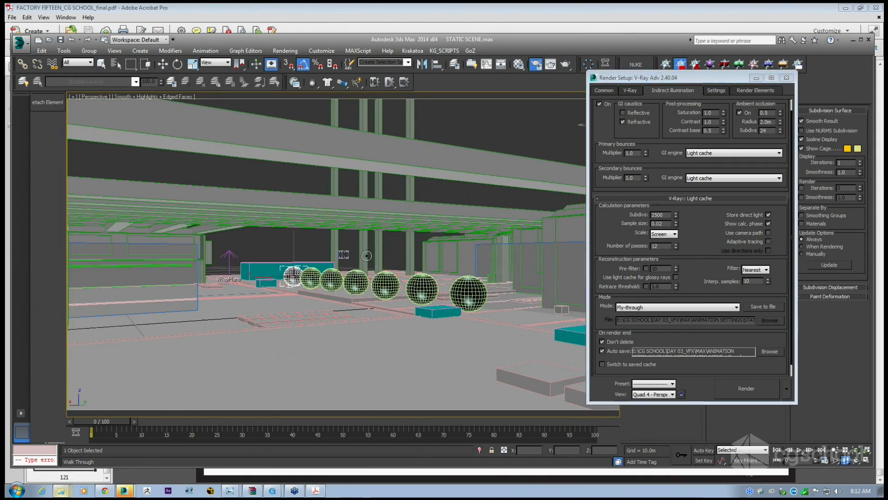
drag(391, 272, 222, 335)
scroll(222, 335, down, 5)
drag(361, 281, 279, 296)
key(Up)
key(Up)
key(Left)
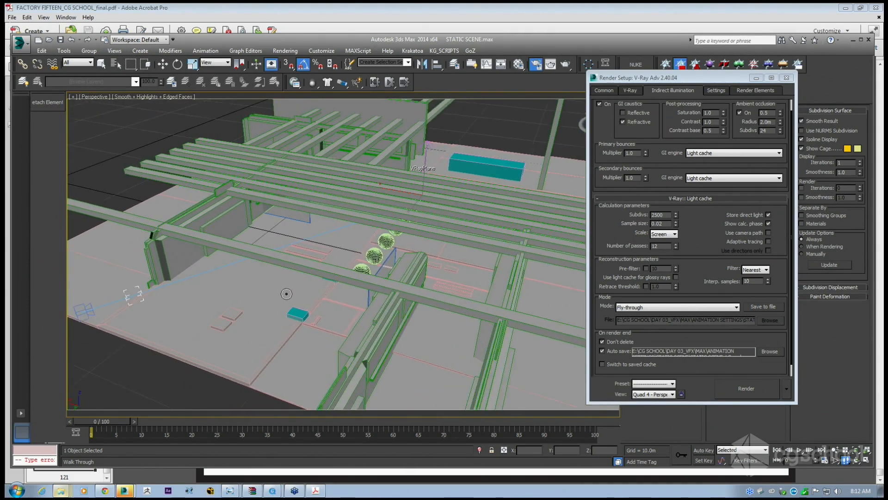
Examine the camera's surroundings and the more distant geometry, and restore the VRayPhysicalCamera001 view.
click(165, 65)
drag(377, 201, 399, 239)
scroll(394, 252, down, 10)
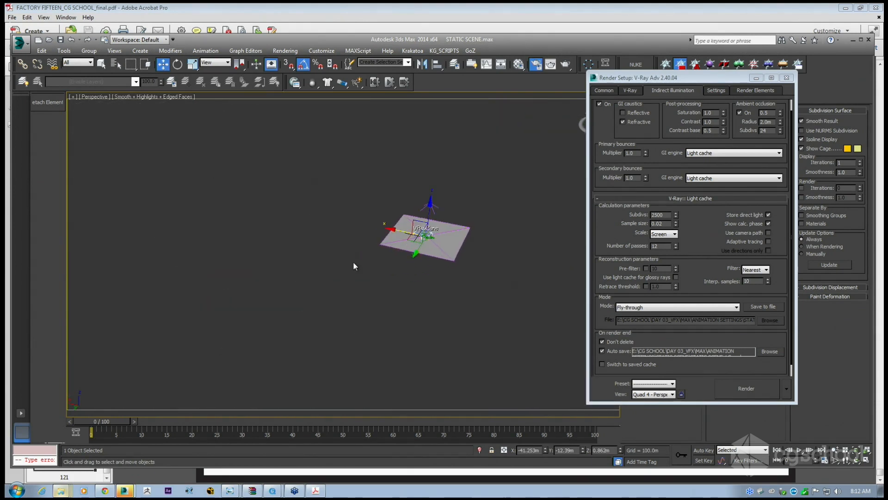
scroll(355, 266, up, 15)
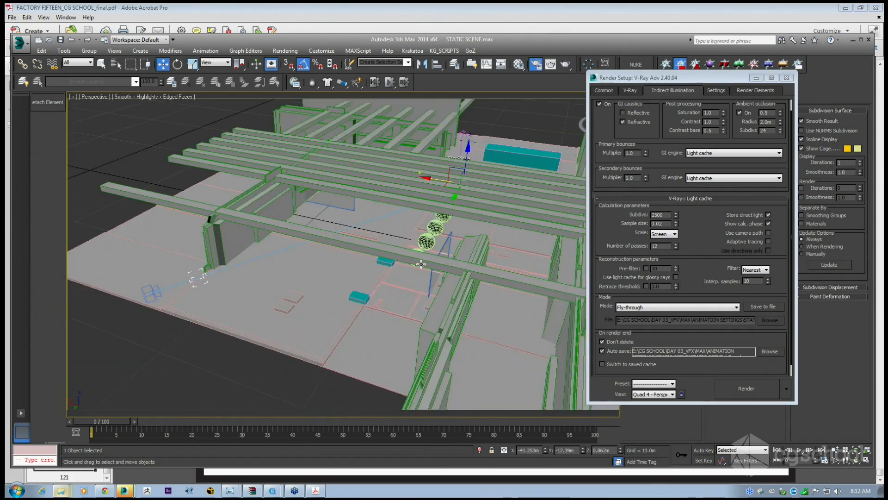
scroll(421, 264, down, 4)
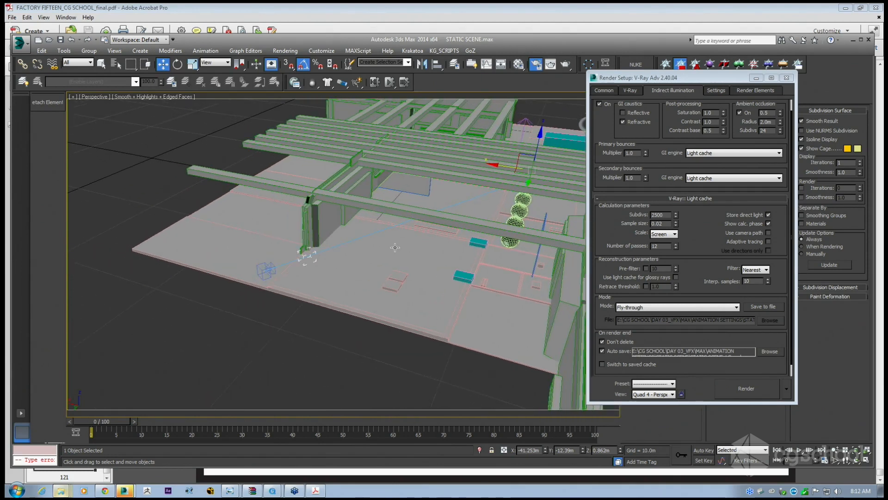
scroll(395, 248, up, 3)
scroll(410, 242, up, 4)
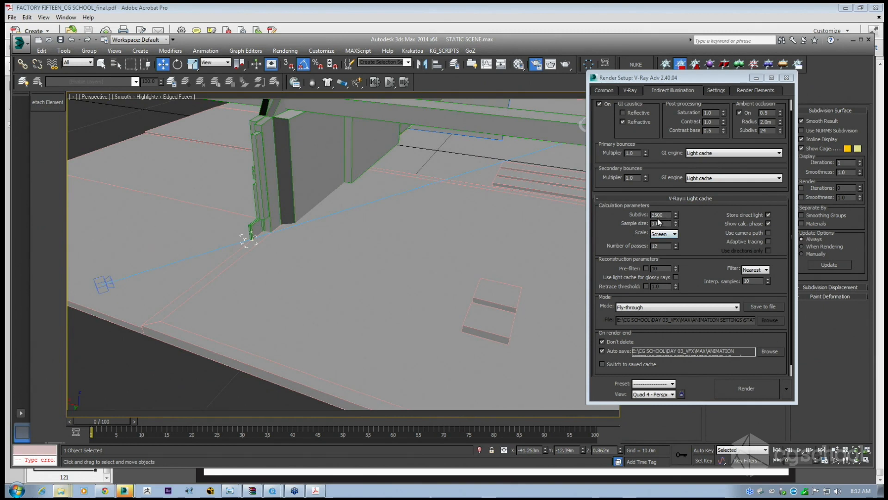
key(c)
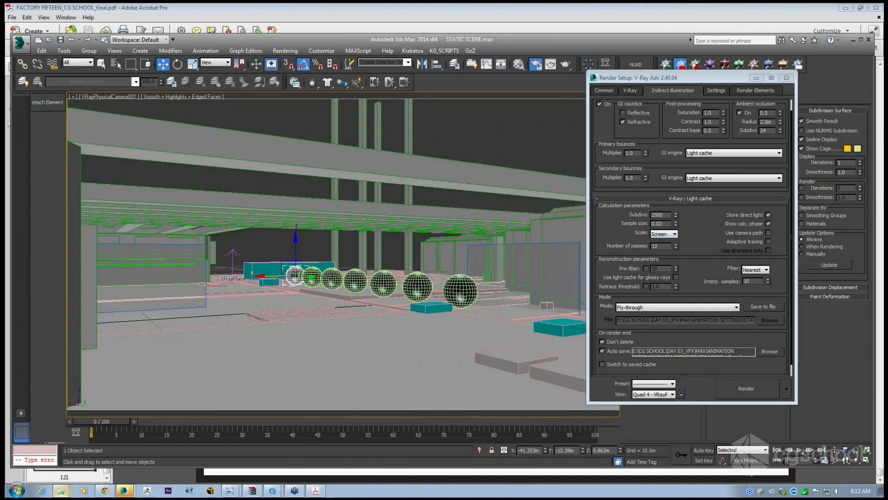
Switch the light cache scale to World for comparison and return it to Screen.
click(676, 234)
click(661, 250)
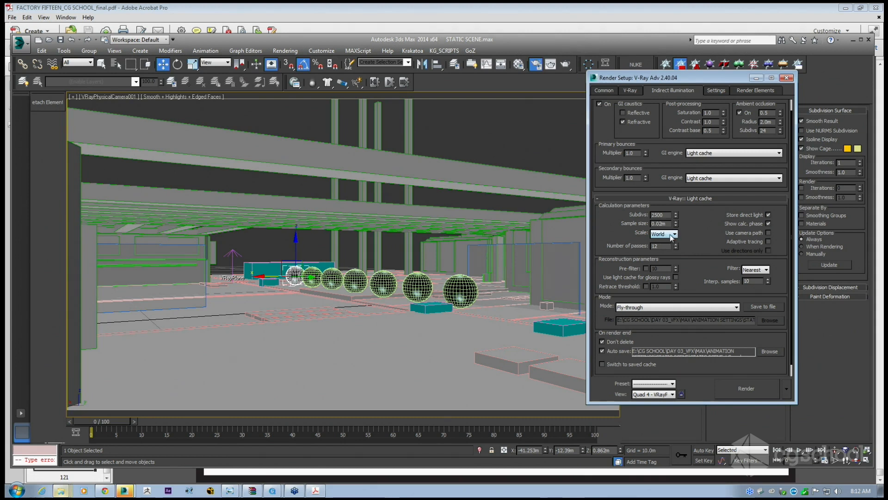
click(672, 235)
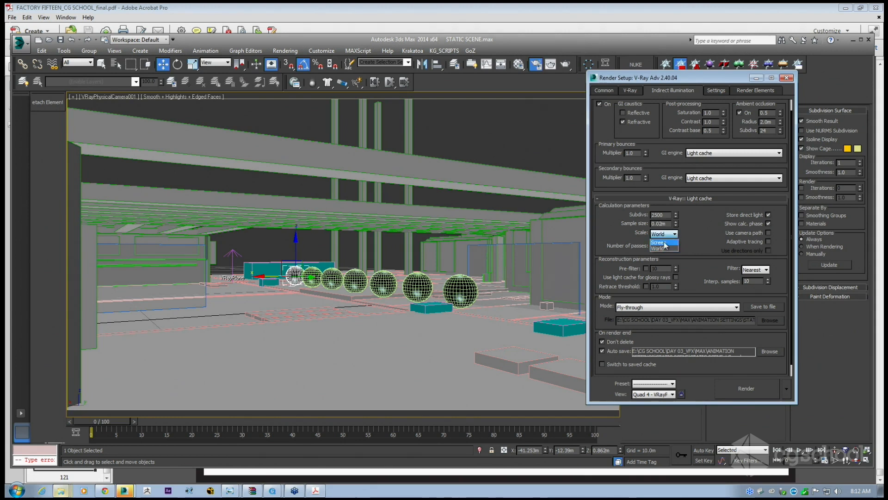
click(665, 244)
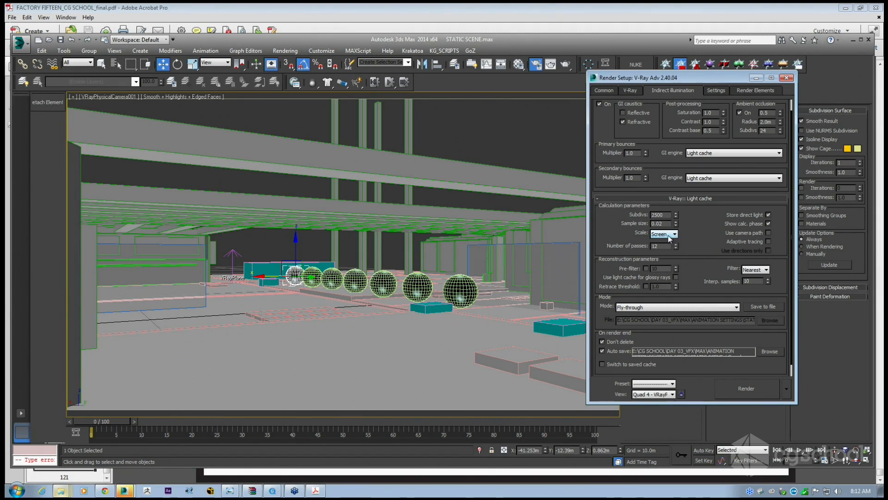
Set the light cache scale to World in the calculation parameters.
click(668, 236)
click(668, 237)
key(Return)
scroll(687, 225, up, 1)
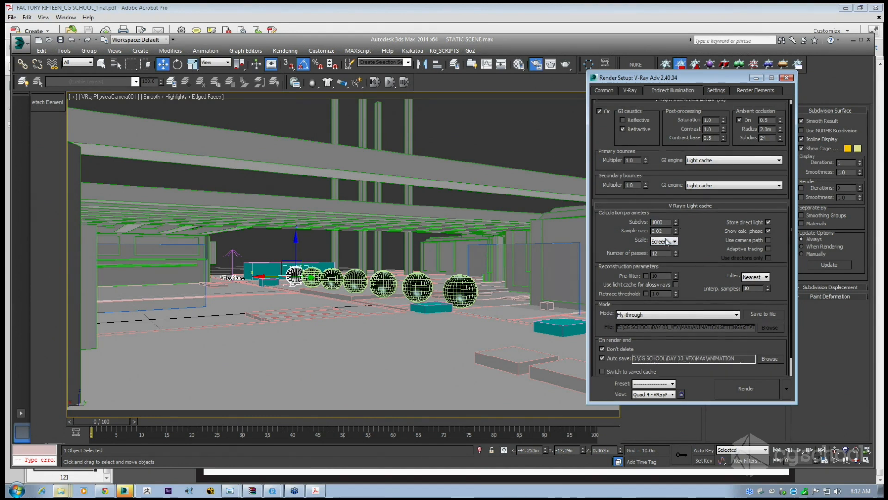
click(665, 241)
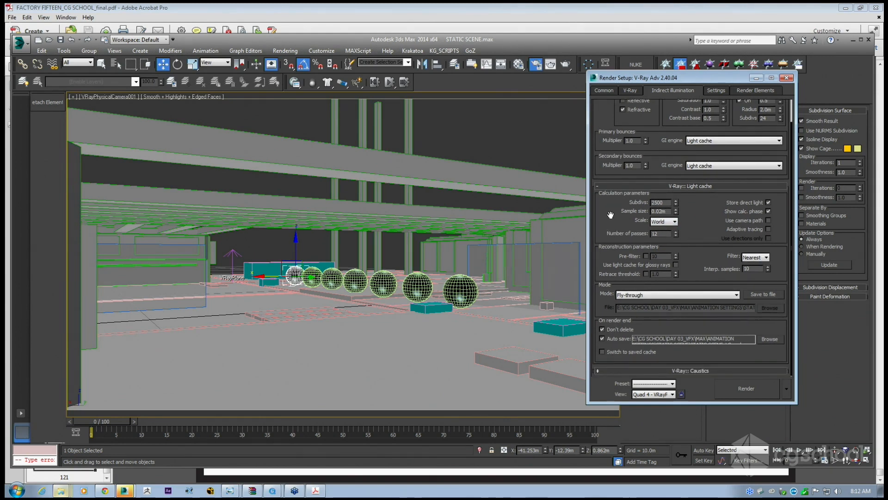
drag(611, 214, 614, 232)
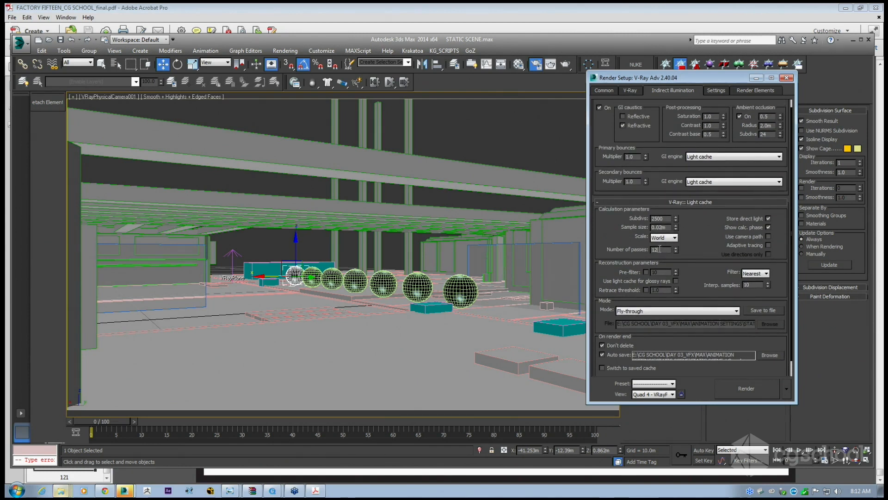
Set the number of light cache passes to 12.
double_click(659, 249)
double_click(657, 249)
click(665, 252)
drag(665, 251, 647, 245)
text(12)
key(Return)
drag(699, 263, 700, 247)
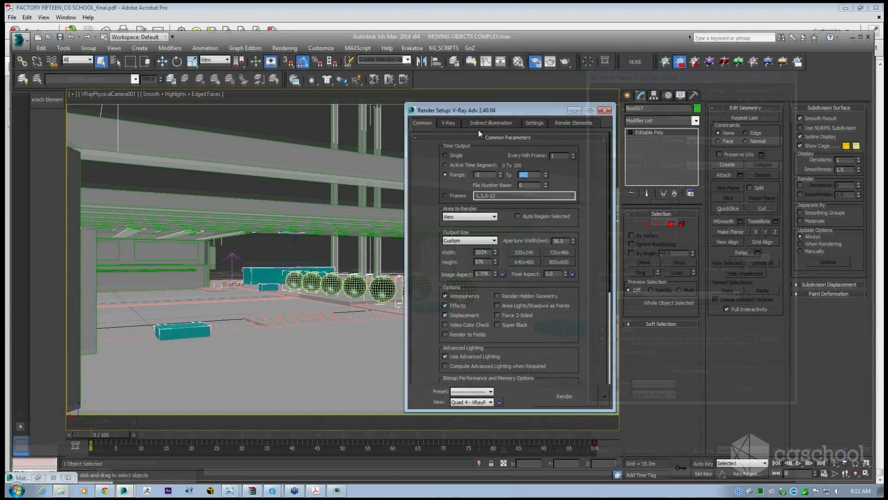
Examine the irradiance map mode settings, the frame range and the render output options of the MOVING OBJECTS COMPLEX scene.
click(491, 122)
drag(501, 310, 499, 215)
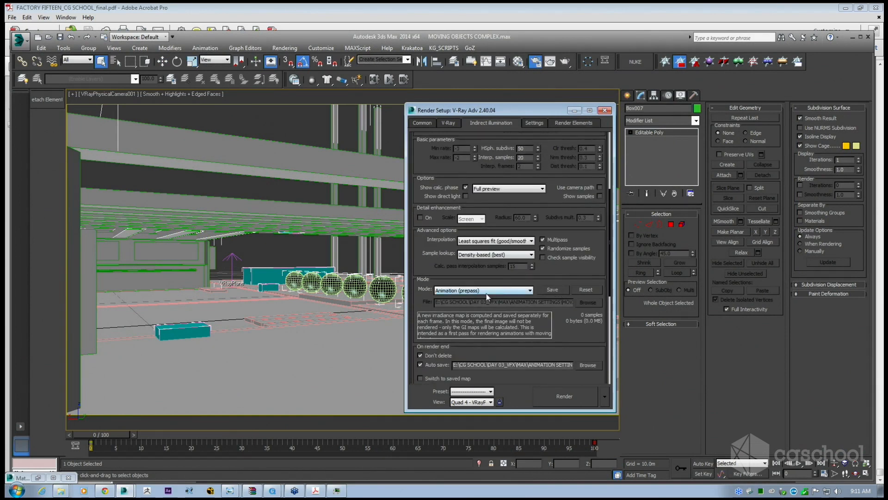
click(428, 126)
drag(458, 110, 458, 110)
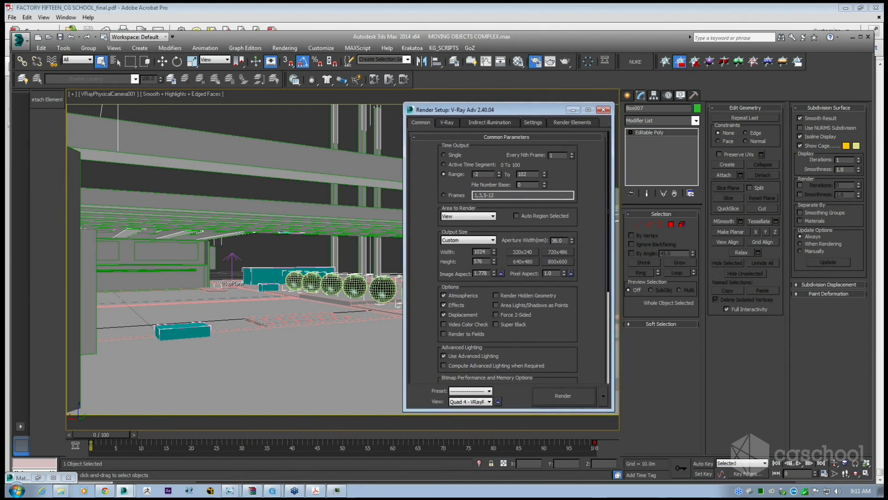
scroll(508, 259, down, 2)
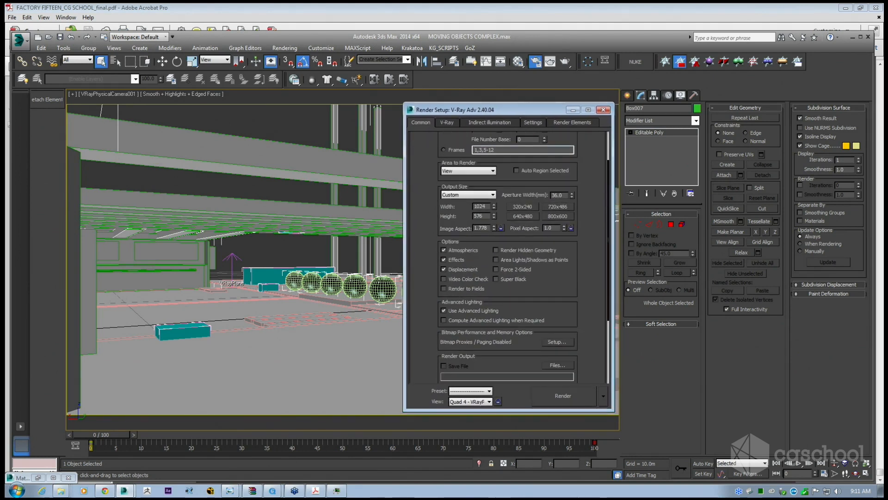
click(603, 395)
click(588, 262)
drag(588, 235, 593, 288)
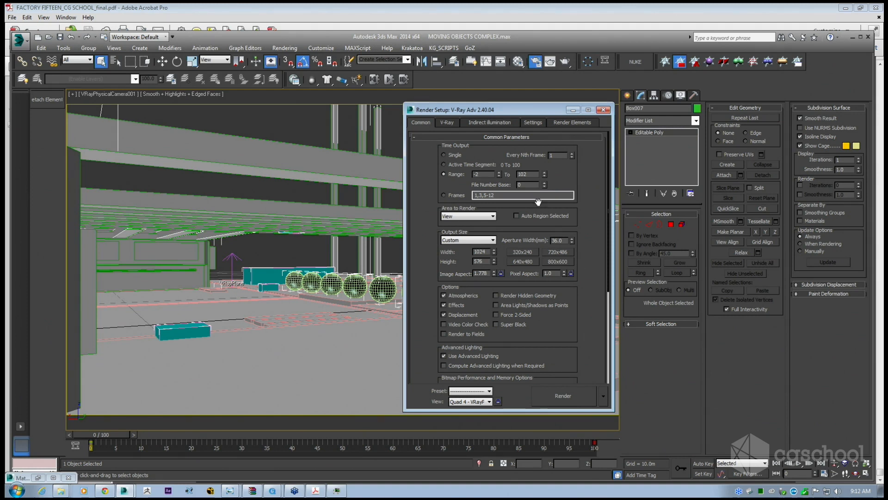
Return to the indirect illumination settings, open the COMPLEX PREEPASS folder in Windows Explorer and widen its Name column.
click(487, 123)
drag(480, 111, 469, 101)
mouse_move(123, 491)
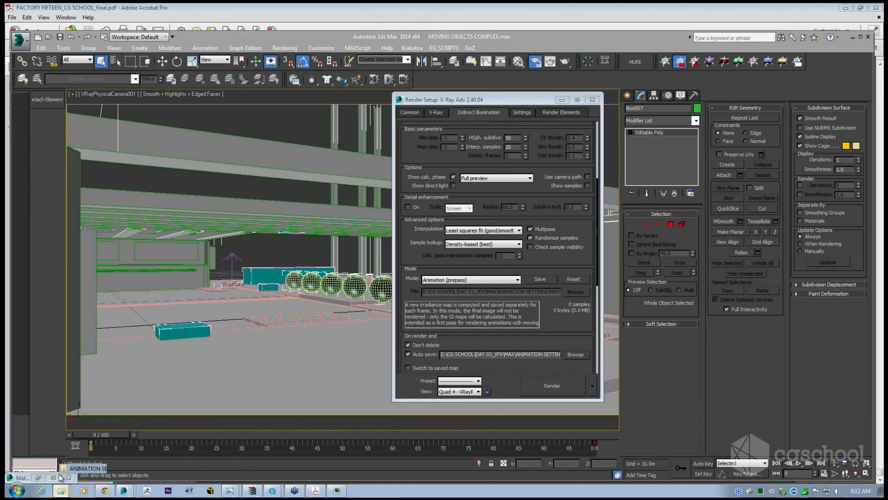
click(60, 478)
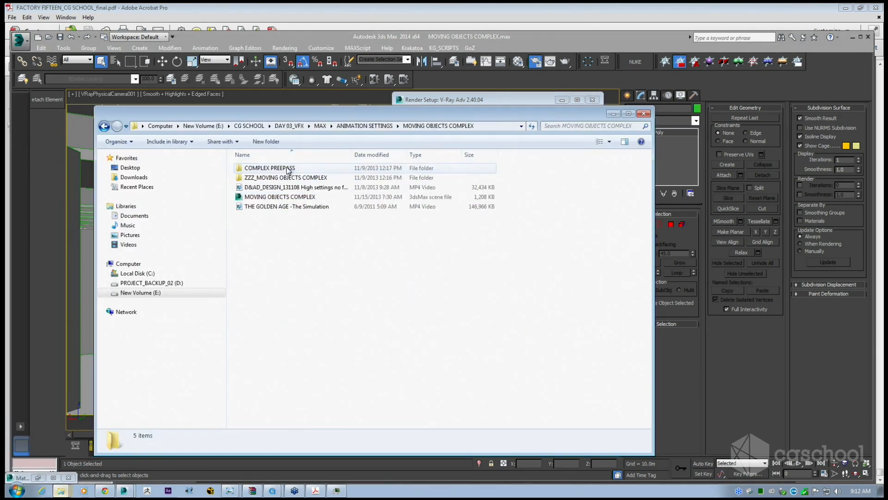
double_click(287, 168)
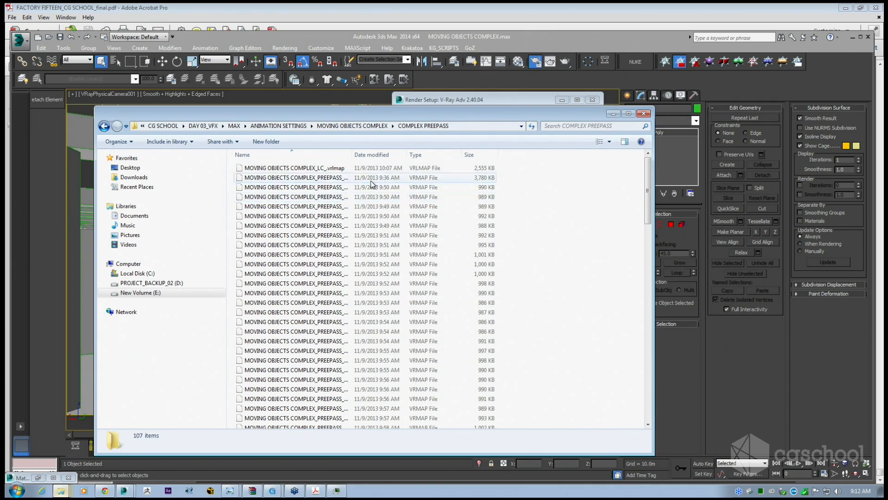
drag(353, 154, 419, 154)
Examine the saved light cache file and the per-frame irradiance maps, including the frames numbered -002, -001 and 0000.
click(349, 169)
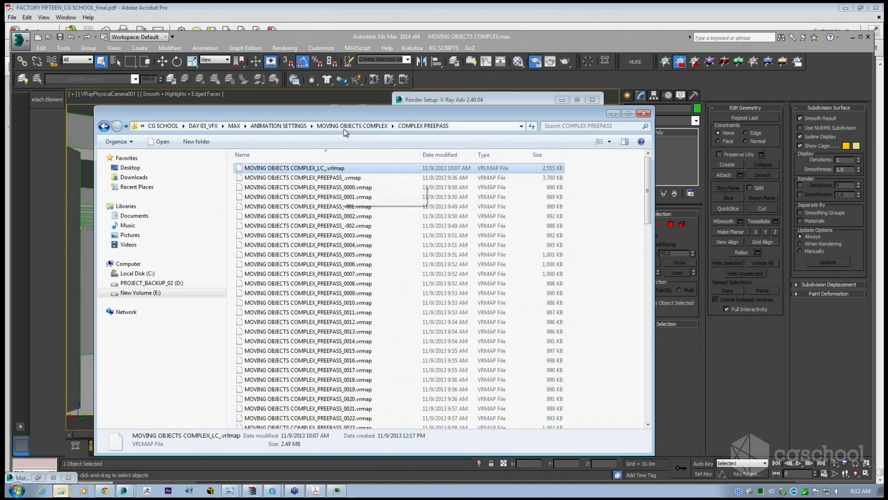
click(308, 177)
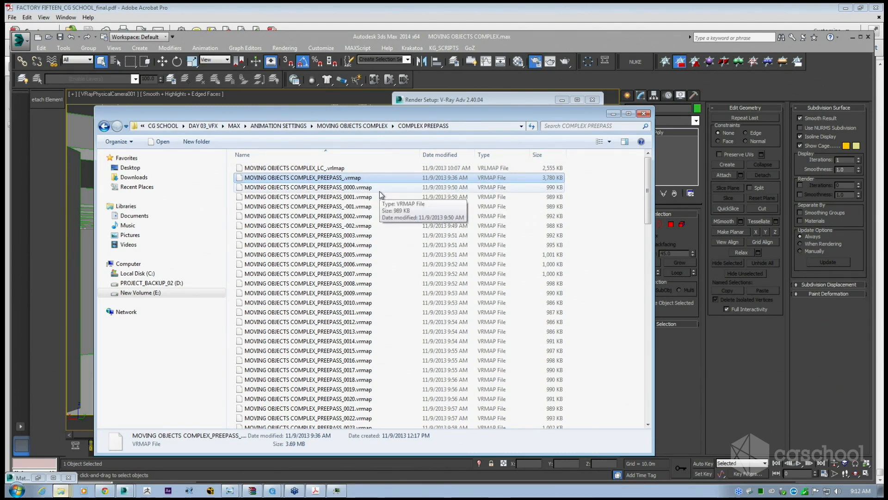
click(316, 188)
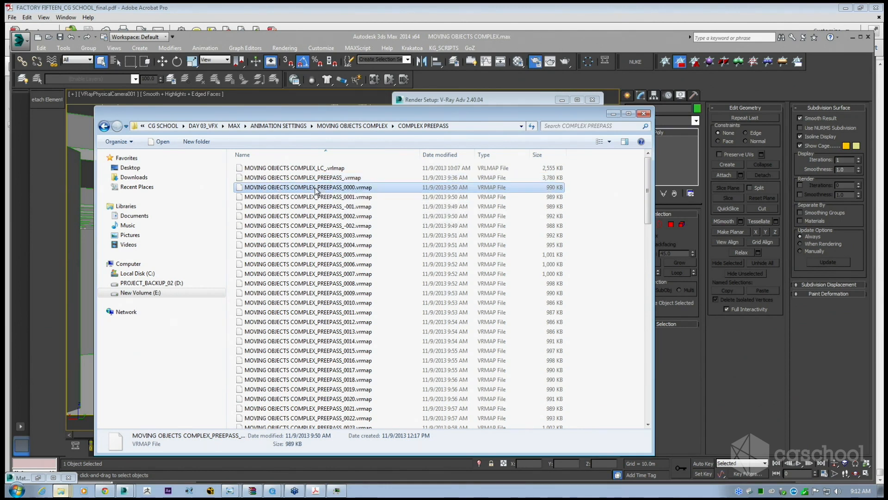
click(323, 198)
click(328, 208)
click(342, 226)
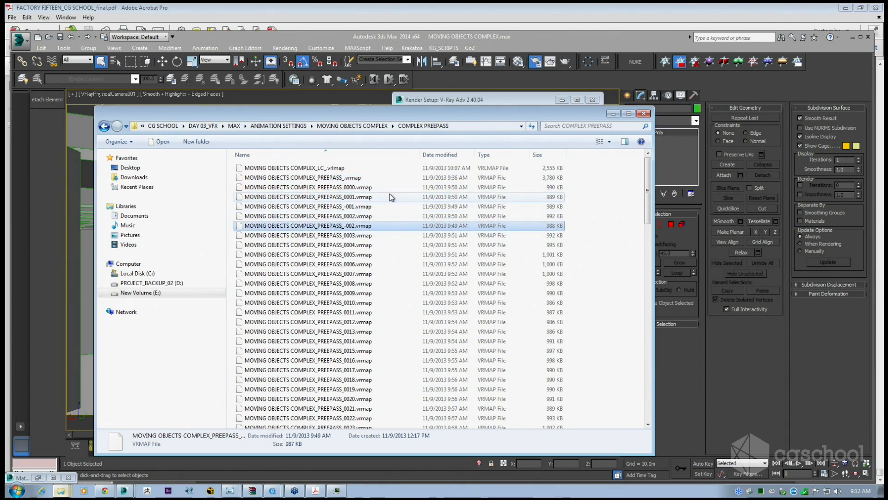
click(373, 214)
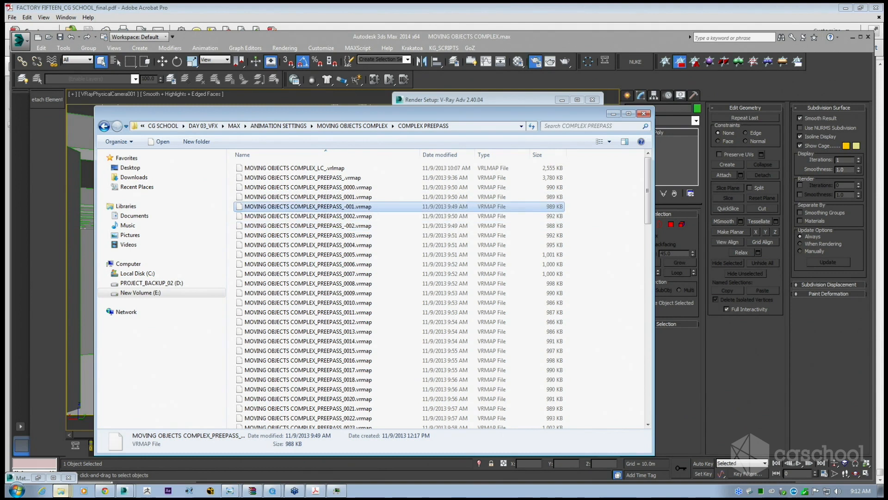
click(360, 188)
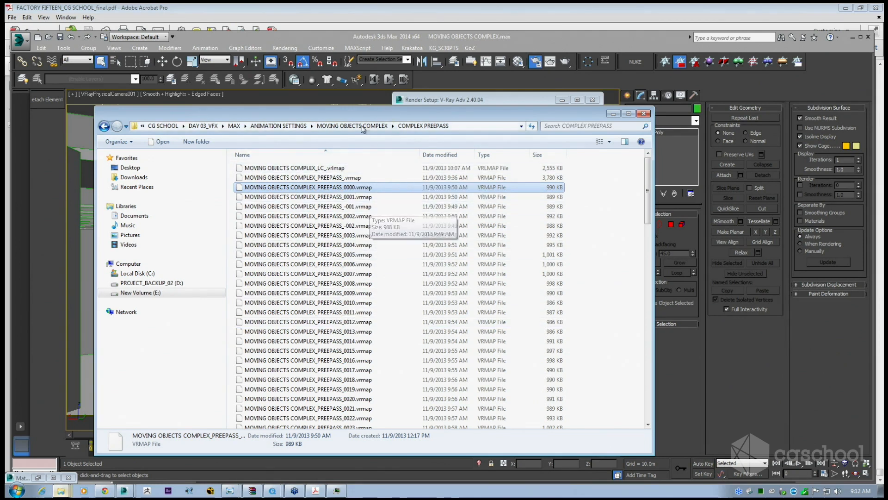
drag(364, 117, 371, 217)
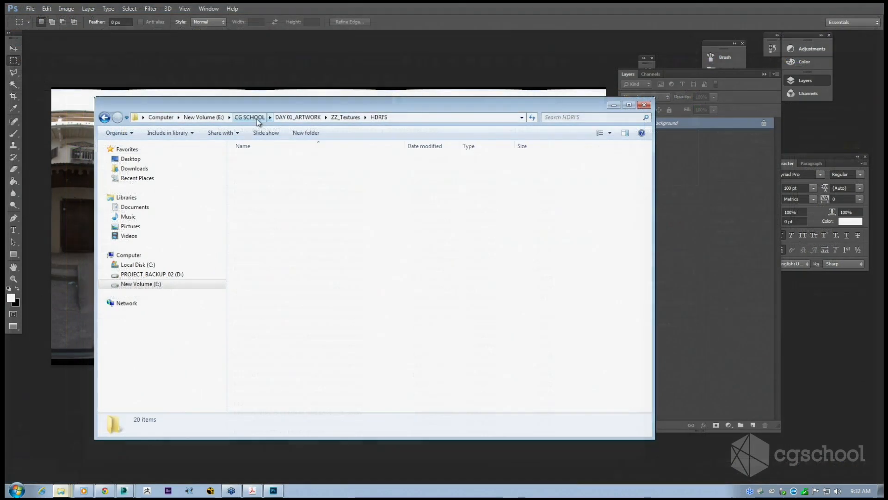
Go up from the HDRI'S folder to CG SCHOOL and open its MISC folder.
click(256, 118)
drag(263, 106, 305, 158)
click(296, 186)
click(273, 197)
click(273, 206)
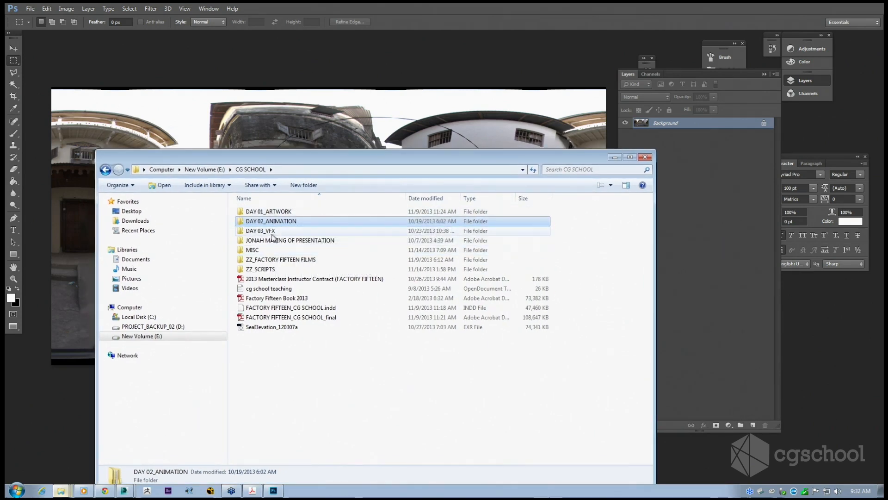
double_click(268, 250)
Look into the girls sign particle file folder, go back to MISC and open the TRA_30_HDRI_stuff folder.
double_click(266, 212)
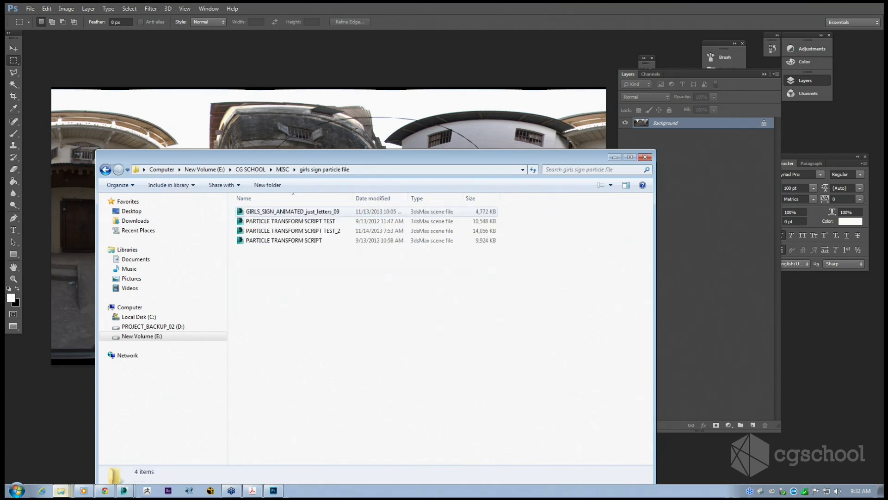
key(BackSpace)
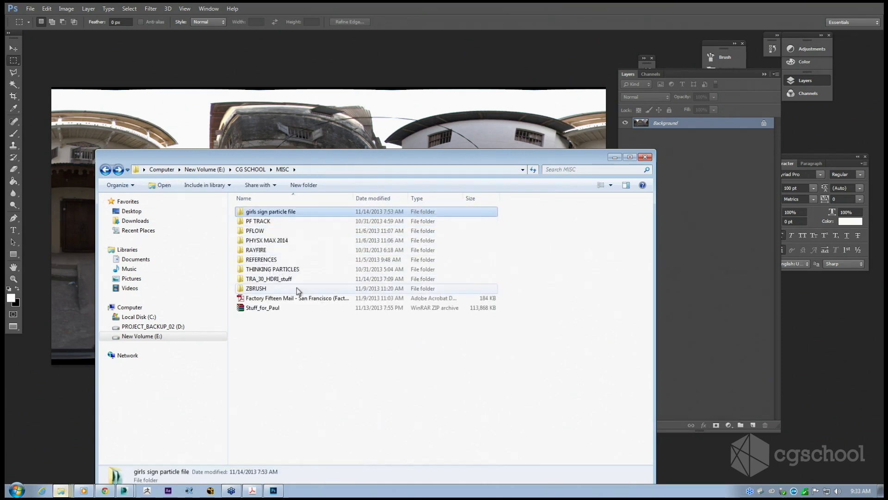
double_click(265, 279)
click(311, 213)
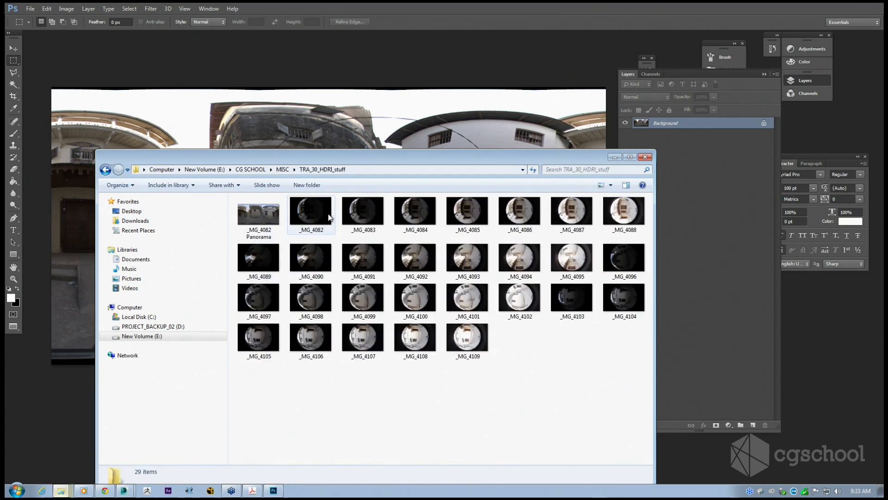
drag(349, 157, 331, 108)
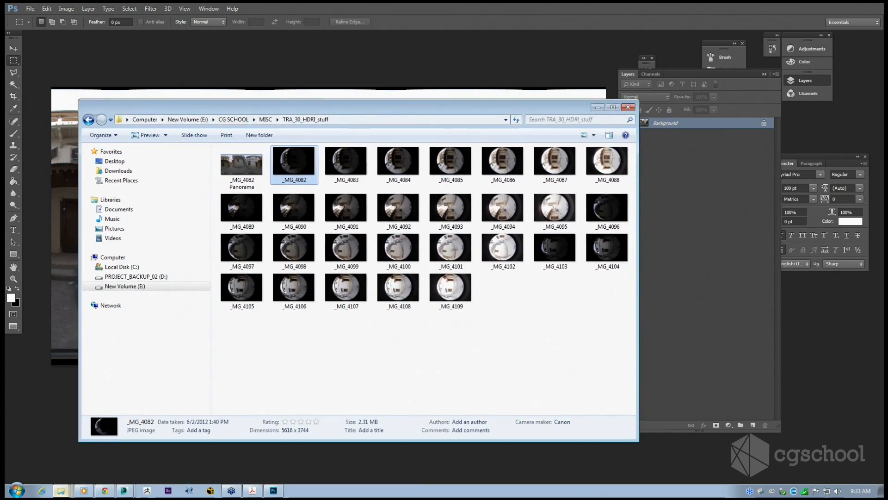
Open the _MG_4082 Panorama image and view the first set of bracketed fisheye exposures up to _MG_4088.
double_click(261, 167)
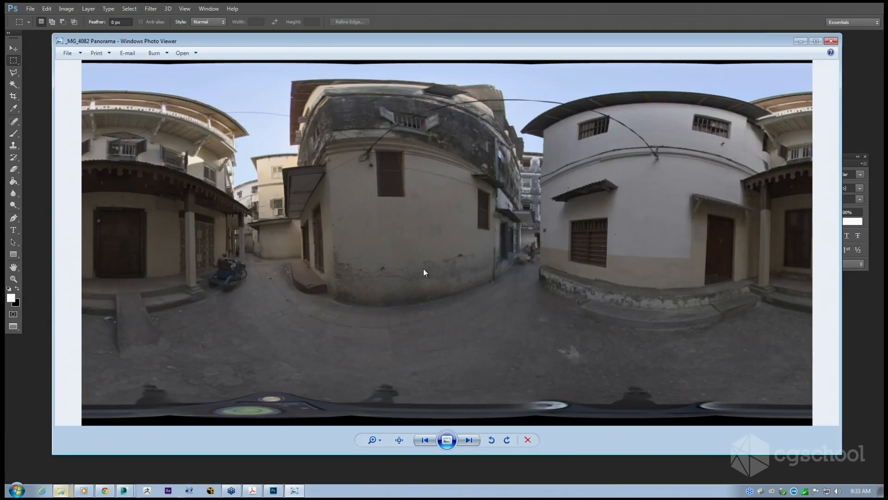
key(Right)
key(Right)
key(Right)
key(Right)
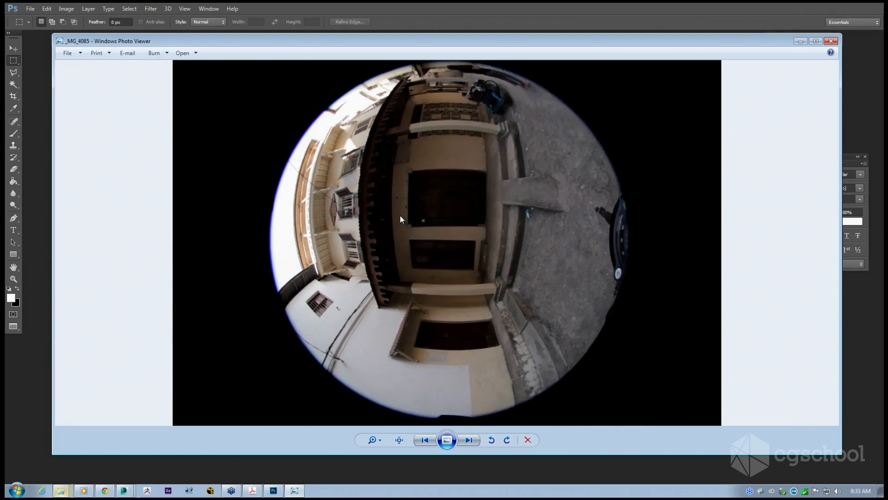
key(Right)
key(Right)
key(Right)
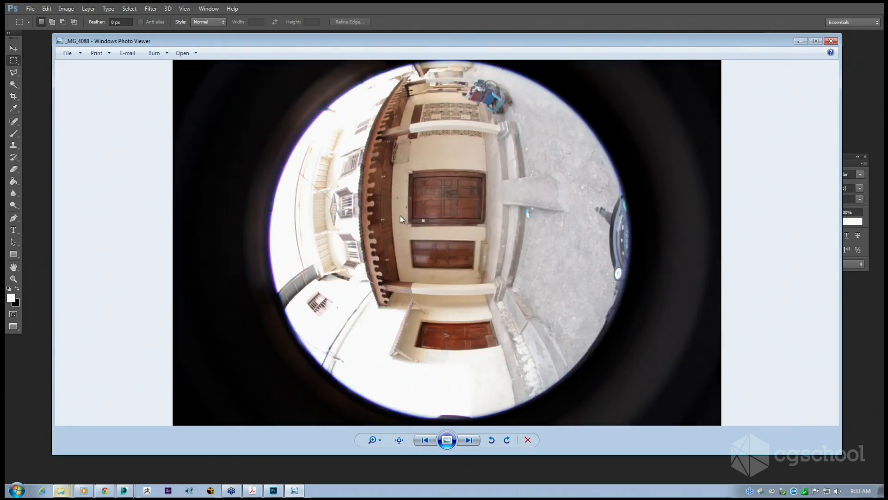
Compare _MG_4088 with _MG_4089 and view the second set of fisheye exposures up to _MG_4092.
key(Right)
key(Left)
key(Right)
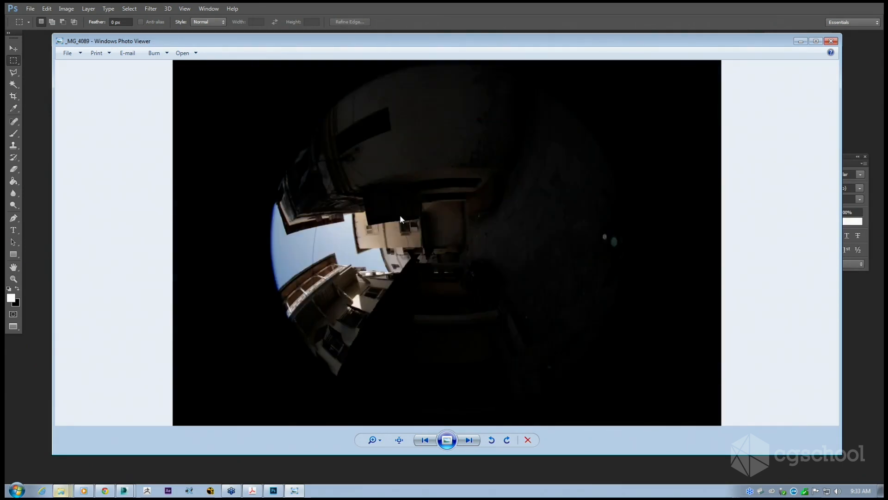
key(Right)
key(Right)
key(Right)
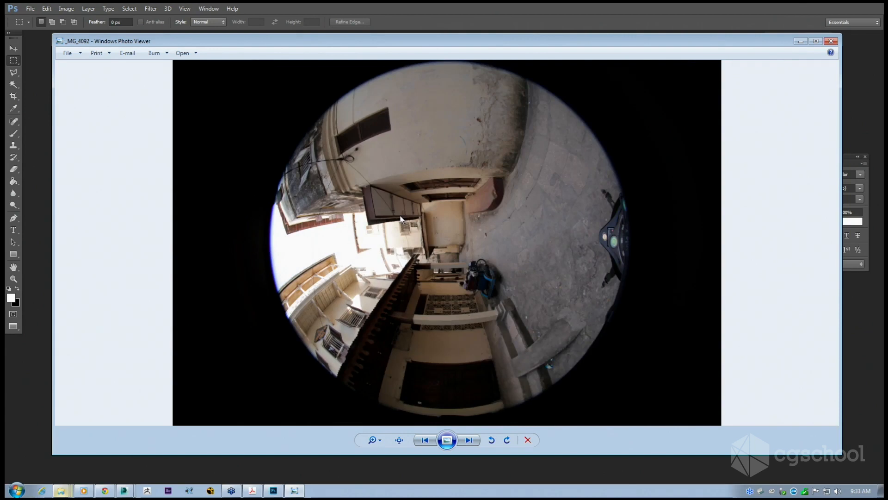
Inspect the tripod head and its bubble level up close in _MG_4092, and restore the full image.
scroll(631, 168, up, 6)
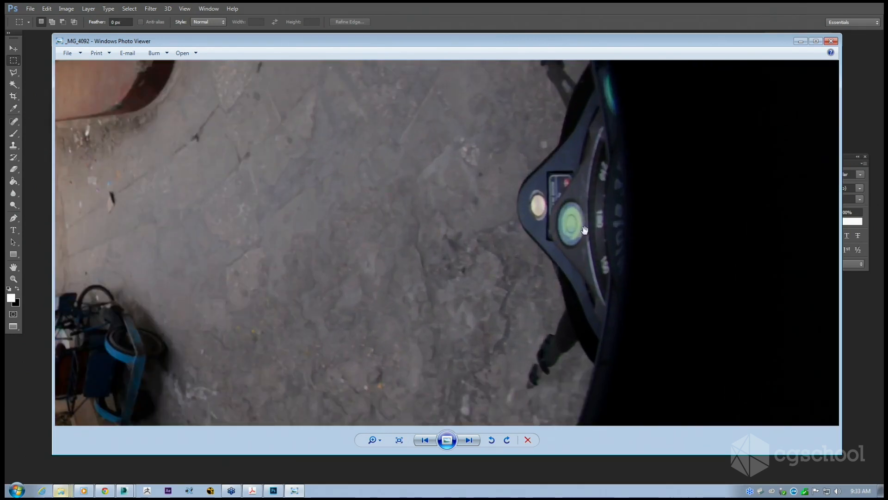
scroll(599, 218, up, 1)
drag(599, 218, 410, 245)
scroll(417, 167, down, 6)
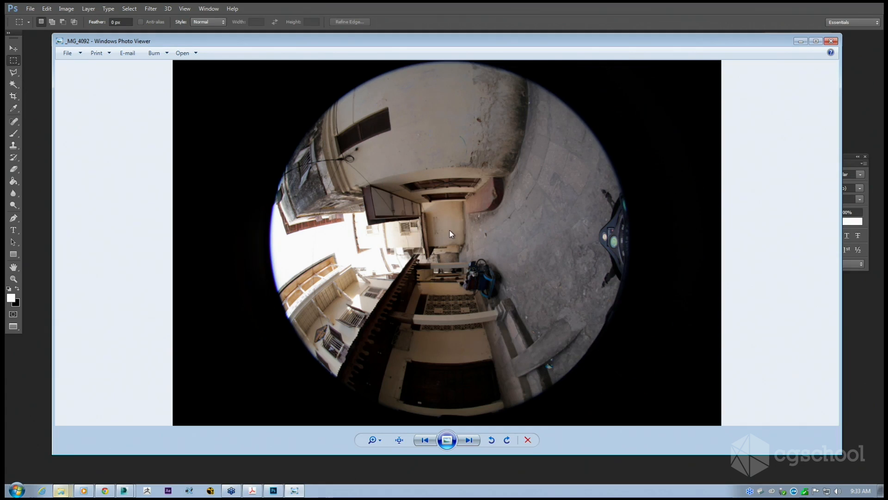
scroll(449, 230, up, 1)
scroll(450, 231, down, 1)
View the following fisheye exposures from _MG_4093 to _MG_4101.
key(Right)
key(Right)
key(Right)
key(Right)
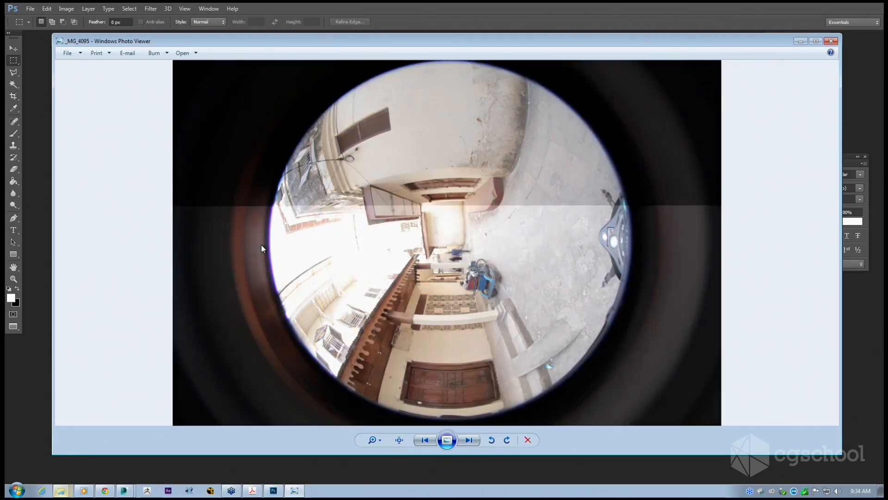
key(Right)
key(Right)
key(Right)
key(Right)
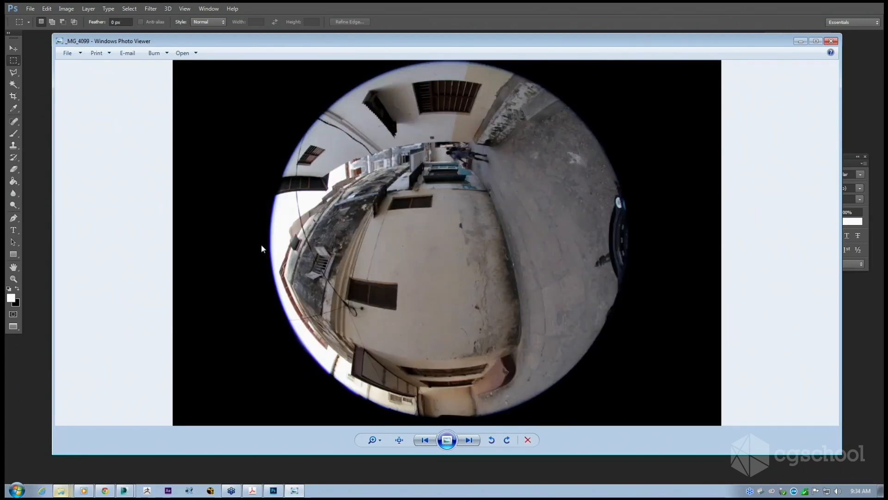
key(Right)
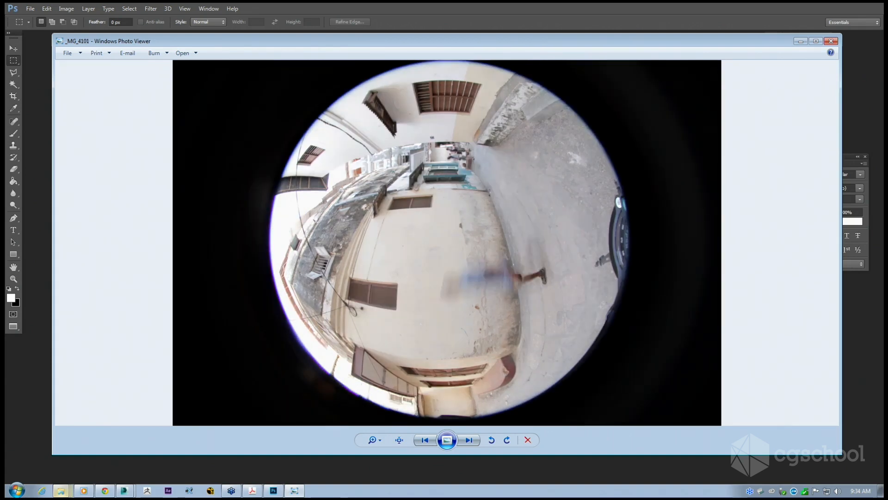
Minimize the photo viewer and add an Exposure adjustment layer with exposure +0.06 above the panorama's Background.
click(799, 40)
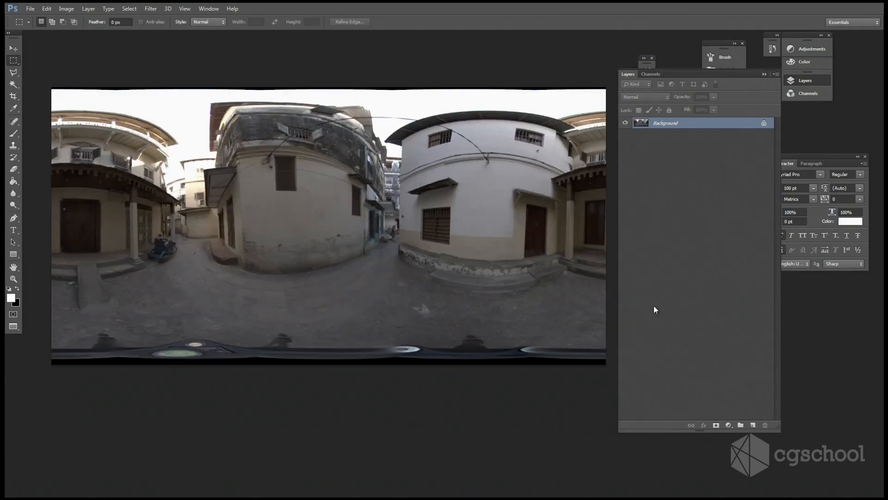
click(727, 426)
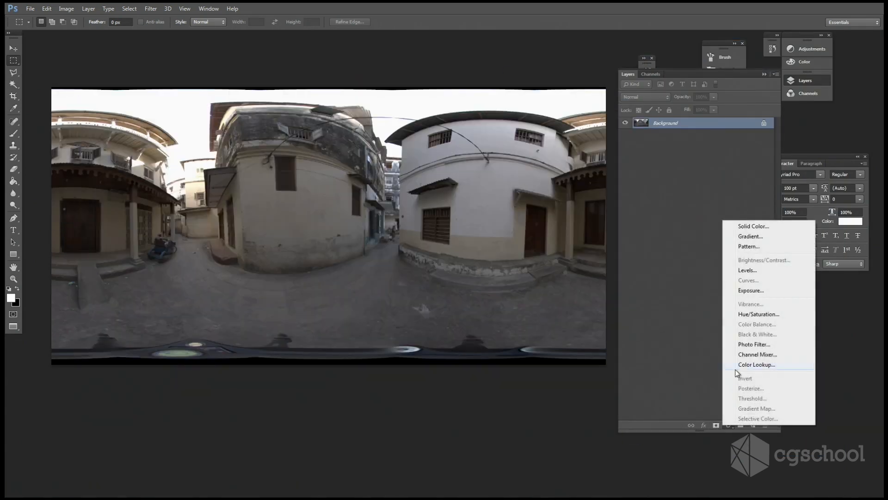
click(744, 290)
drag(571, 120, 569, 157)
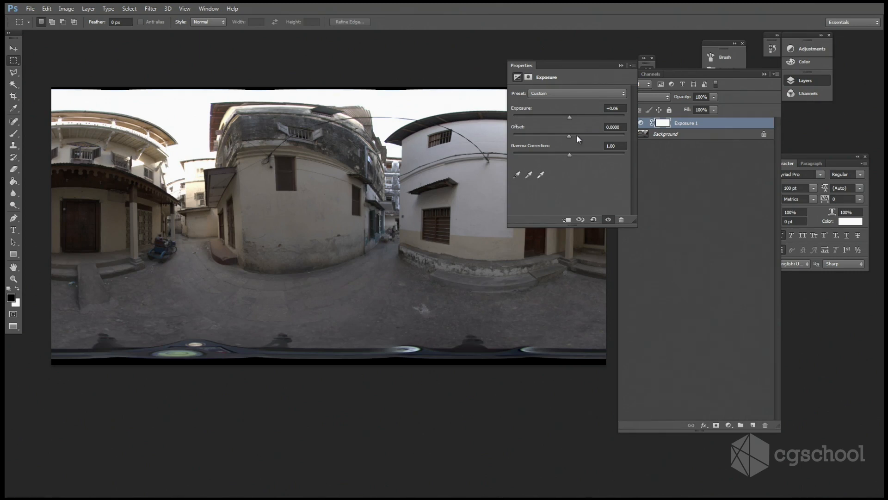
click(619, 66)
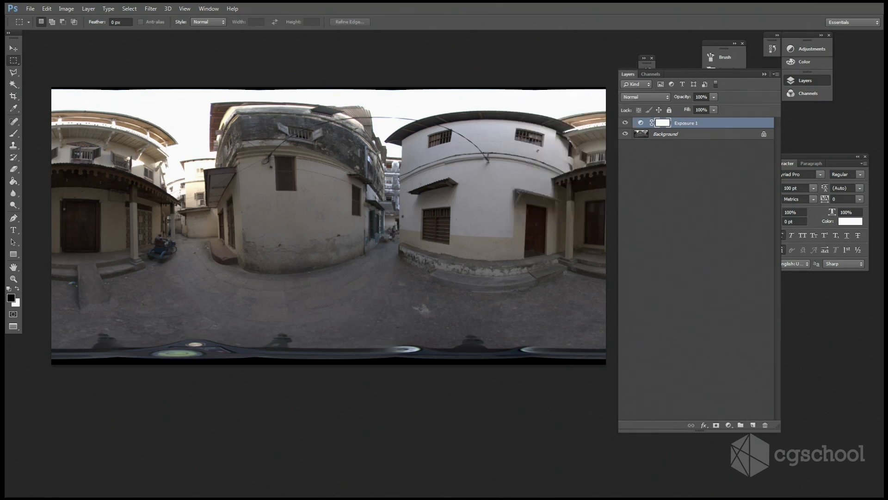
Leave full-screen mode and switch to the 009_TRA_30 scene in 3ds Max.
key(f)
key(f)
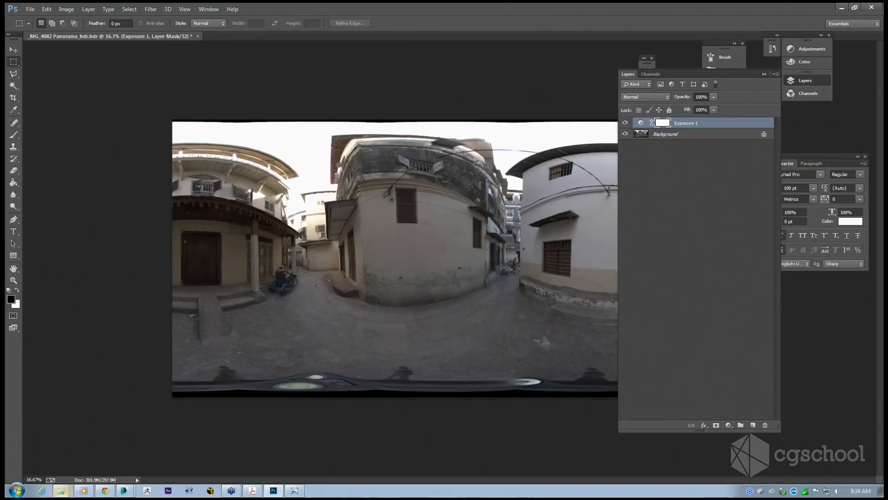
mouse_move(97, 493)
mouse_move(124, 490)
click(118, 460)
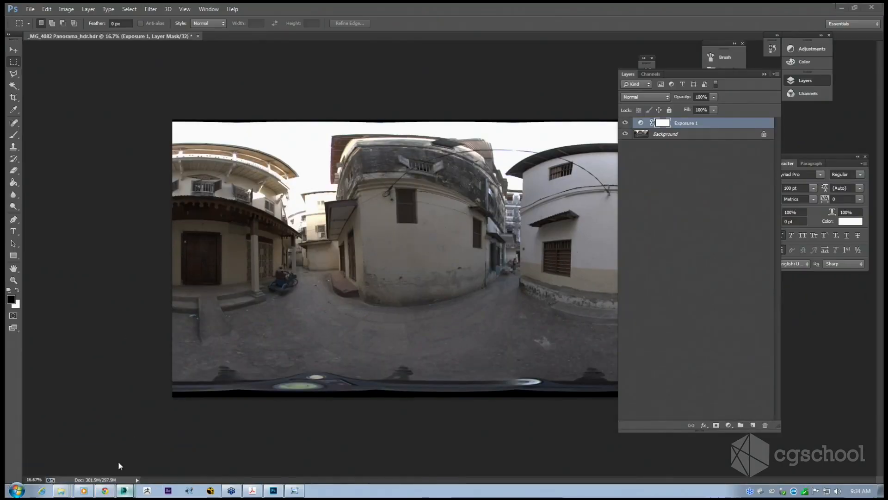
click(402, 62)
drag(532, 162, 366, 214)
click(365, 122)
Select the VRayLight001 dome light and frame it closely in the Perspective view among the building geometry.
scroll(381, 195, down, 5)
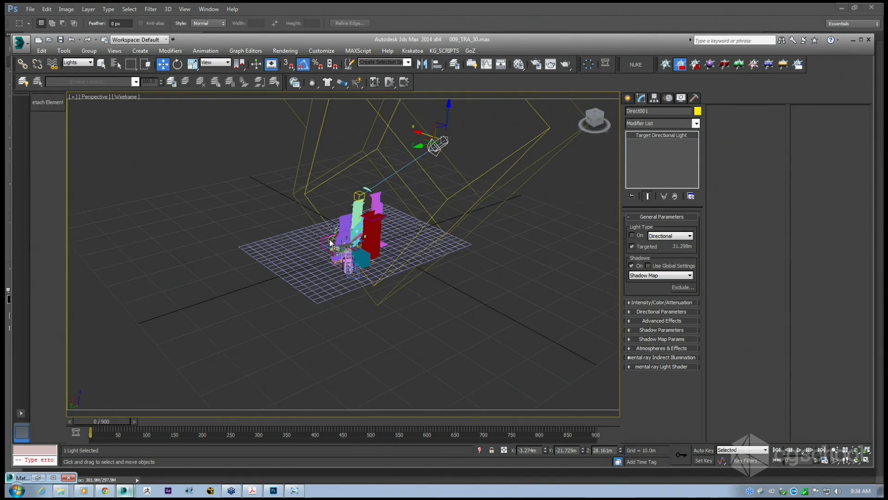
drag(334, 240, 368, 251)
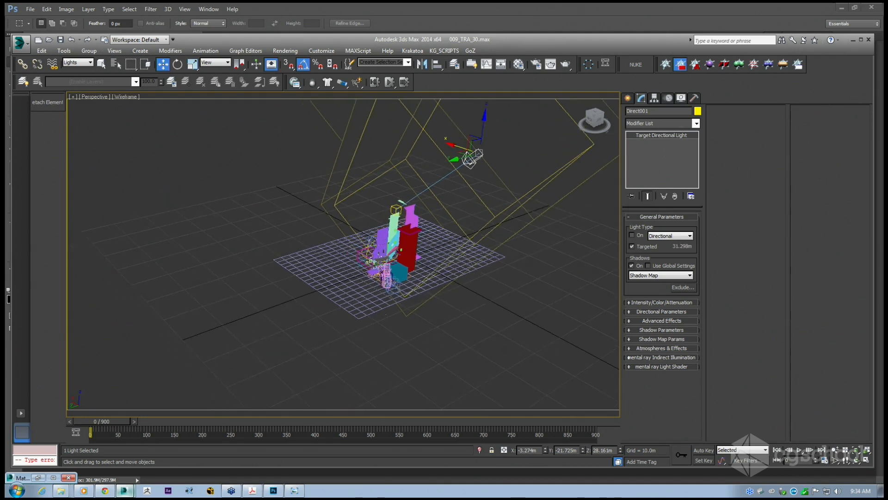
click(376, 245)
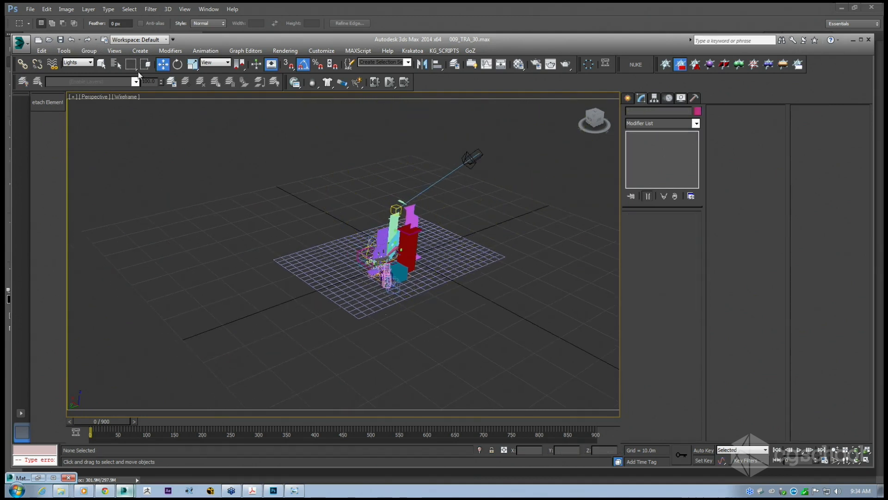
click(376, 252)
key(z)
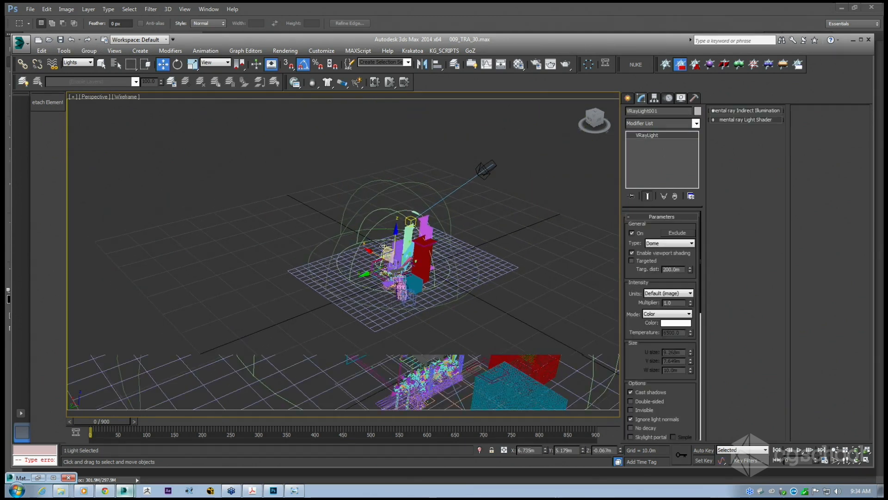
drag(421, 260, 333, 249)
click(856, 460)
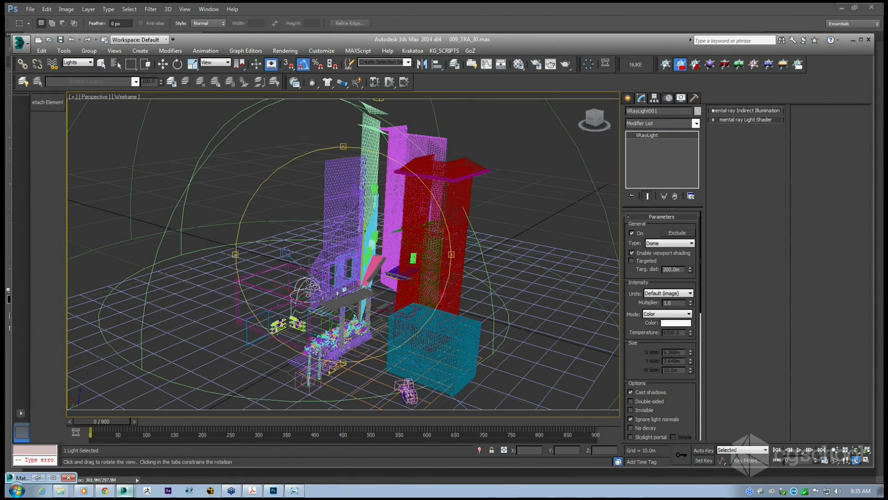
click(163, 64)
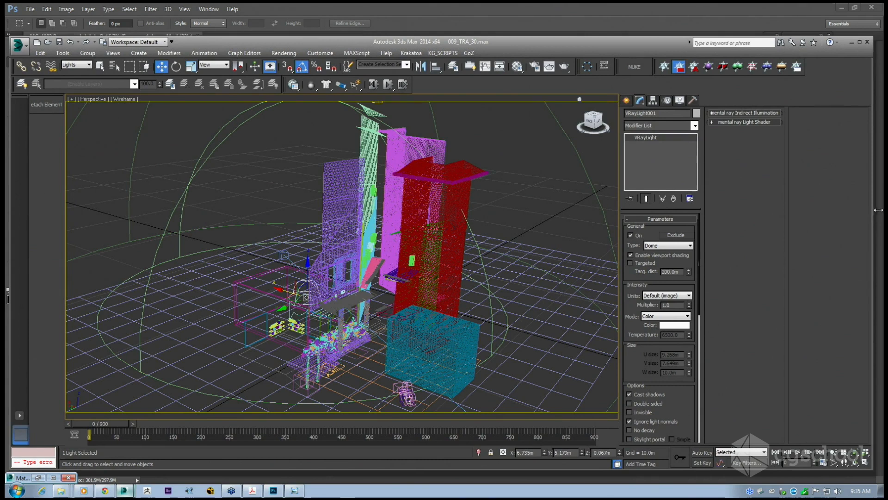
drag(877, 209, 884, 210)
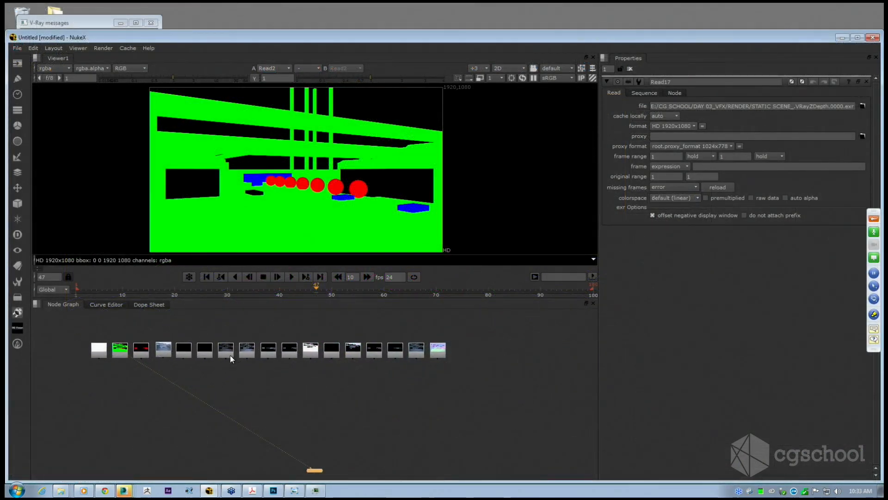
In NukeX, move the Read4 beauty render far away from the row of passes and show it in the viewer.
scroll(233, 361, up, 5)
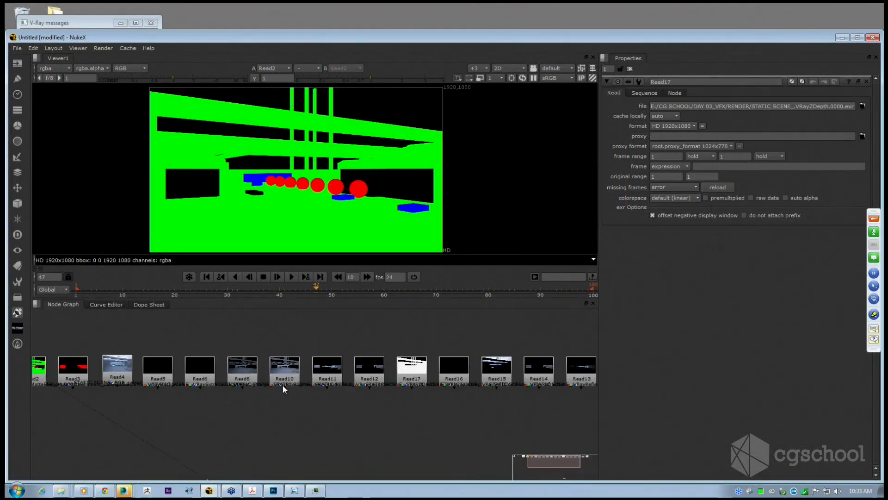
drag(110, 371, 508, 362)
scroll(98, 351, down, 5)
key(1)
scroll(509, 343, up, 2)
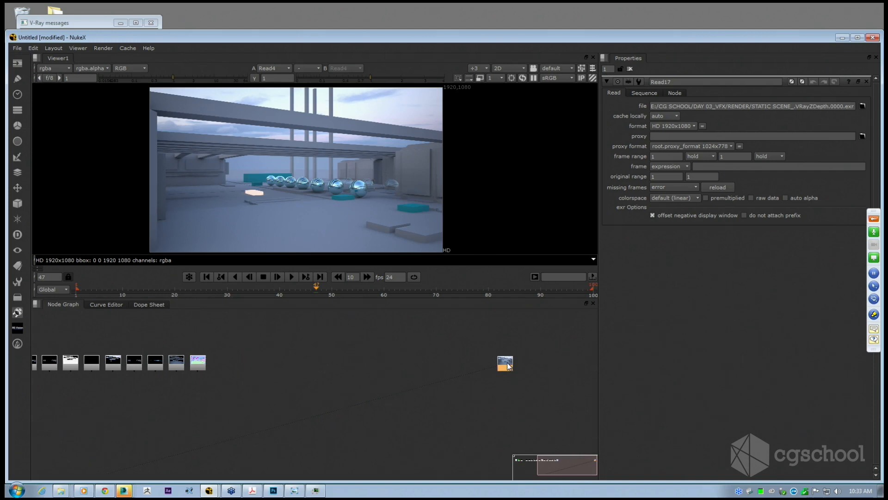
Look over the remaining row of render-pass Read nodes in the node graph, from the mattes to the normals pass.
scroll(400, 370, down, 1)
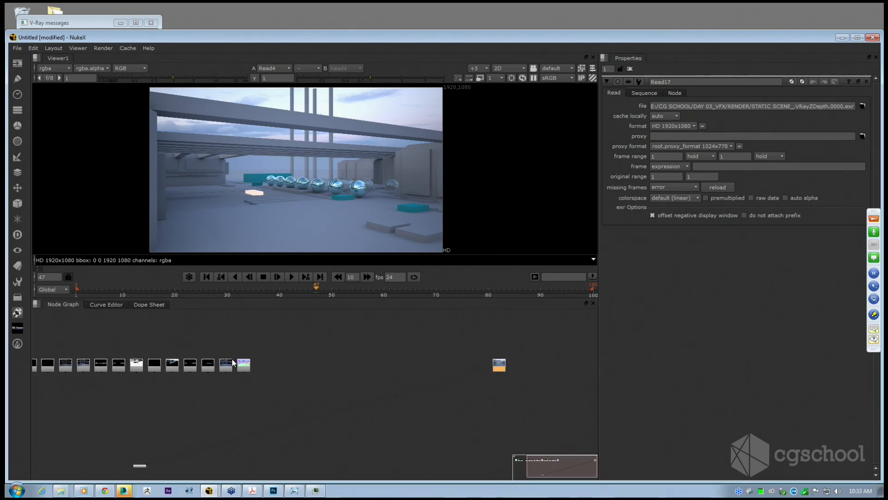
scroll(238, 365, up, 3)
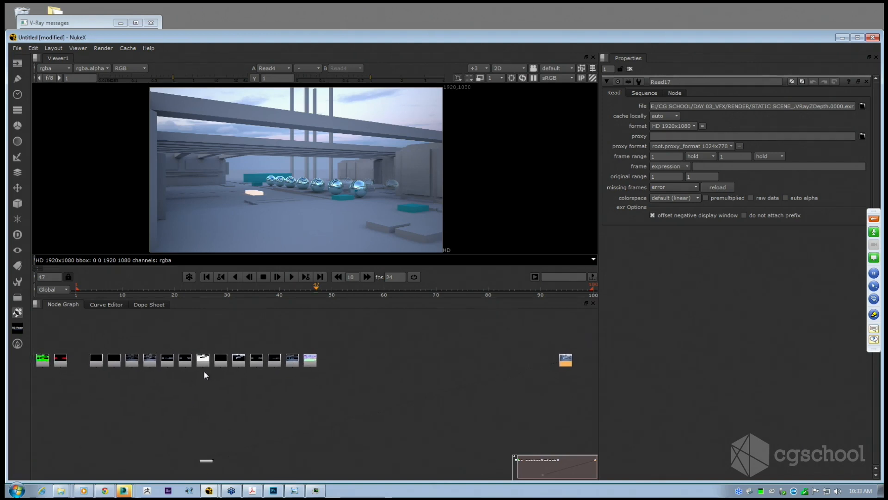
scroll(242, 361, down, 3)
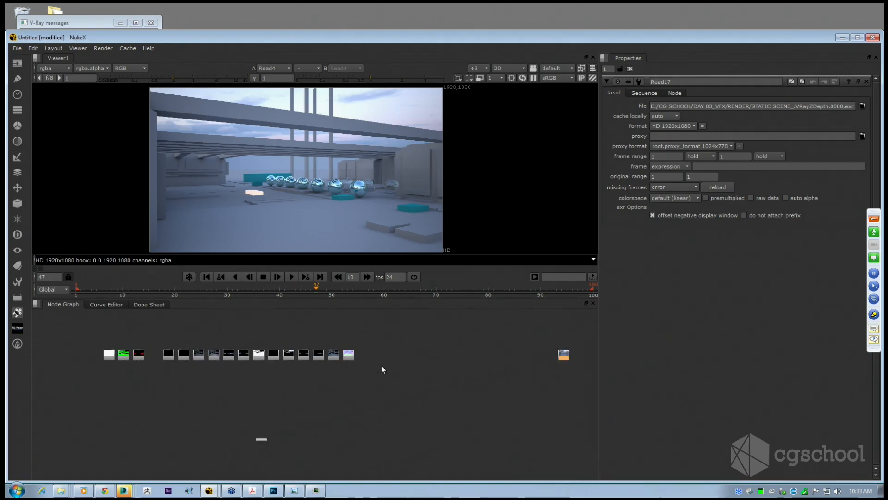
scroll(122, 365, up, 2)
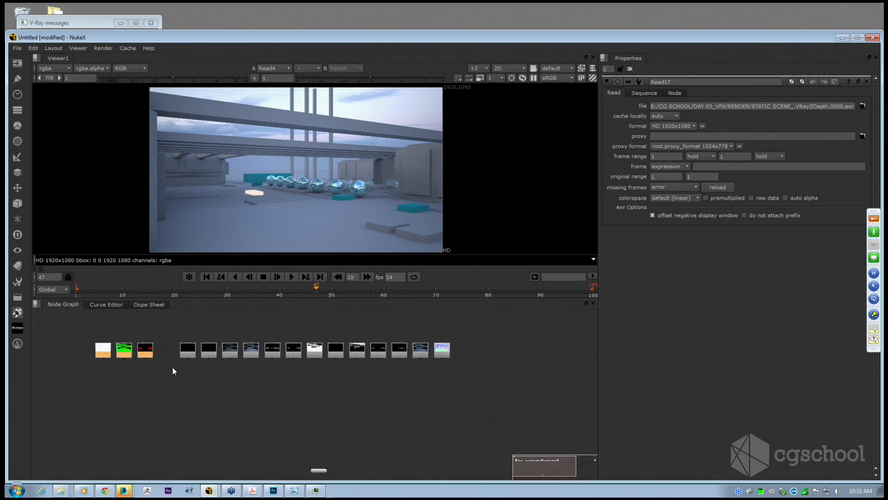
drag(169, 331, 231, 375)
click(235, 376)
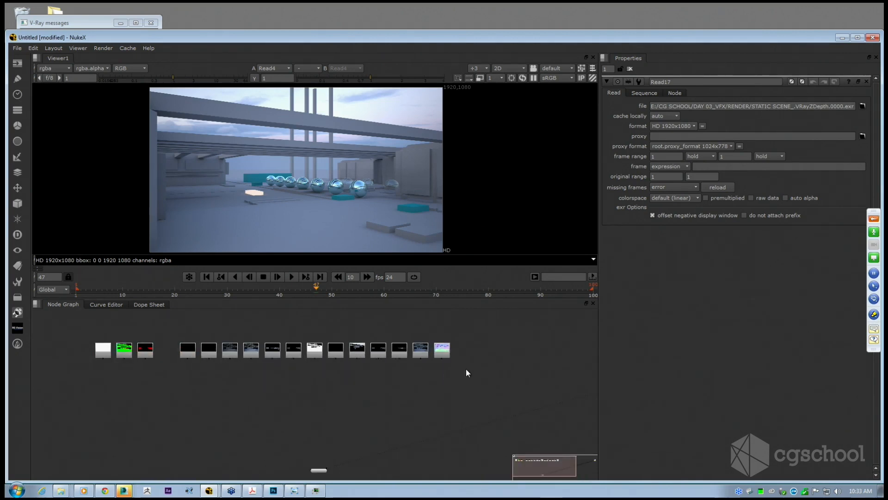
drag(466, 368, 325, 336)
click(340, 378)
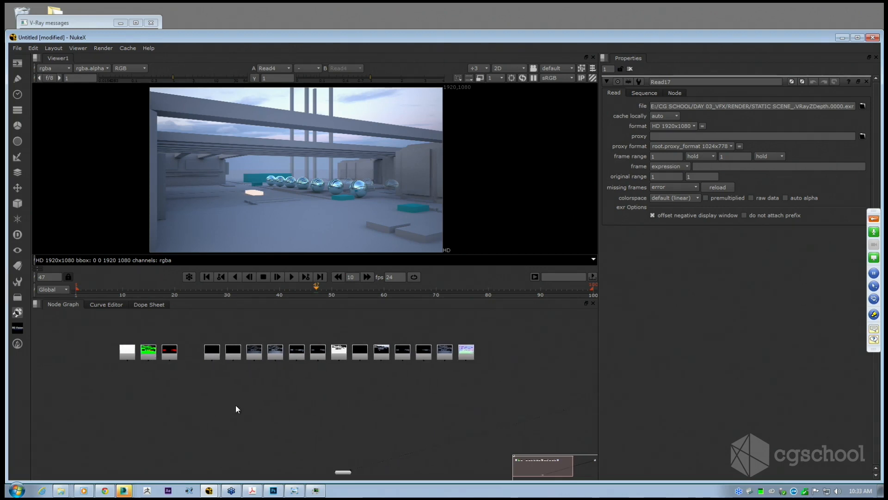
Maximize the node graph and group the MultiMatteElement_2 and Alpha Read nodes side by side, apart from the row.
key(space)
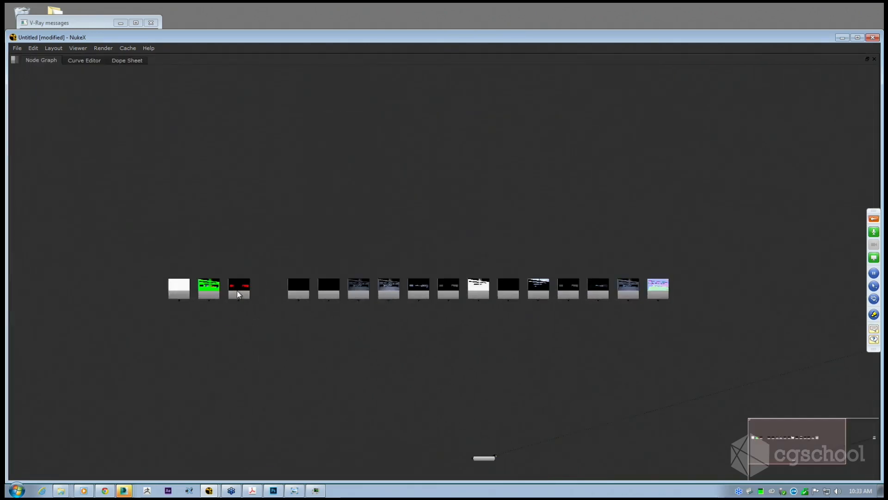
drag(237, 293, 78, 295)
drag(183, 292, 174, 310)
scroll(58, 290, up, 4)
scroll(177, 306, up, 2)
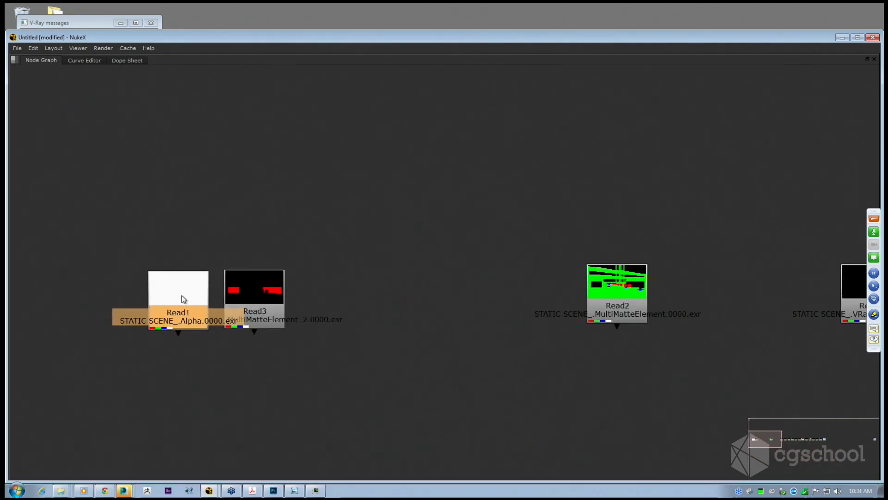
scroll(185, 299, down, 4)
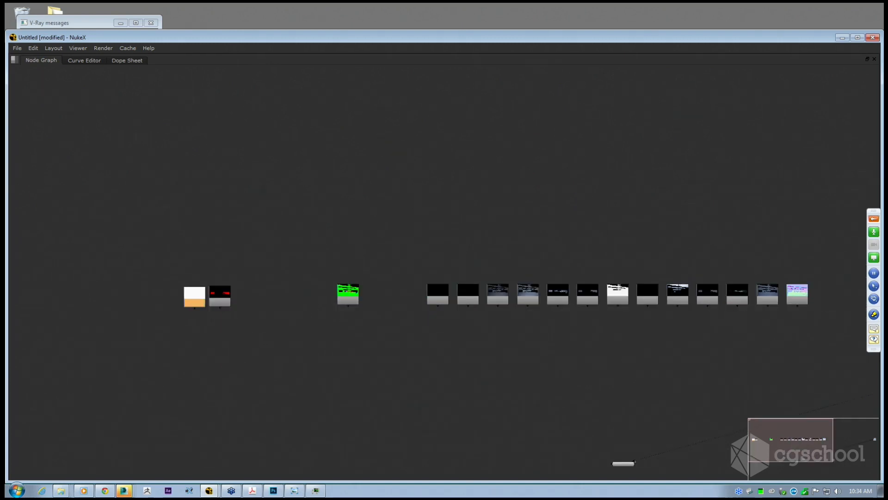
drag(200, 299, 188, 300)
Place the green MultiMatteElement node and the normals pass beside the Alpha and MultiMatteElement_2 nodes.
drag(470, 295, 382, 293)
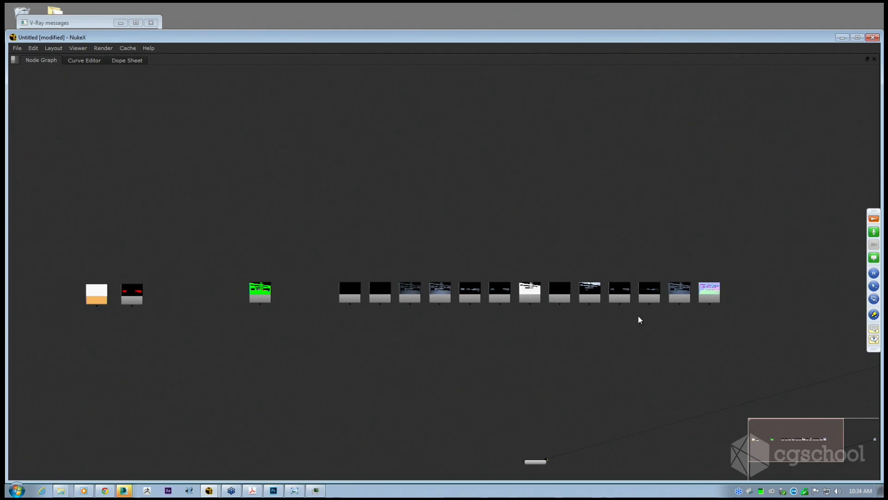
drag(254, 299, 159, 301)
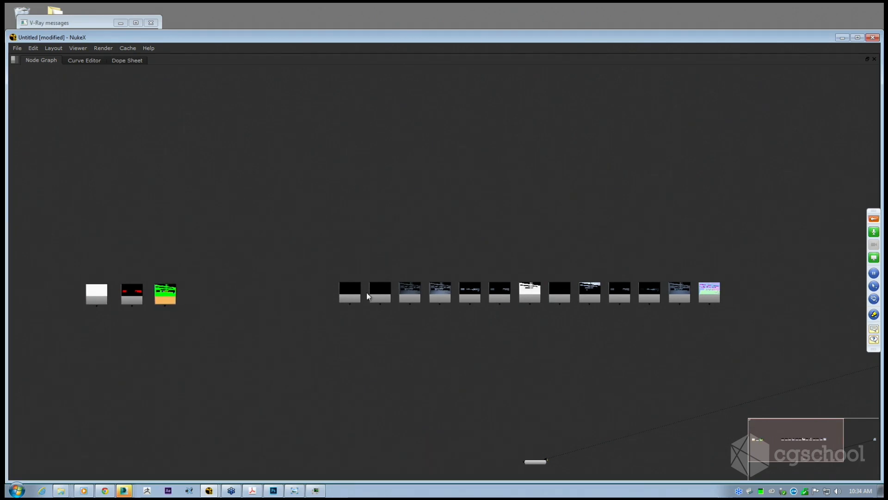
drag(704, 299, 210, 301)
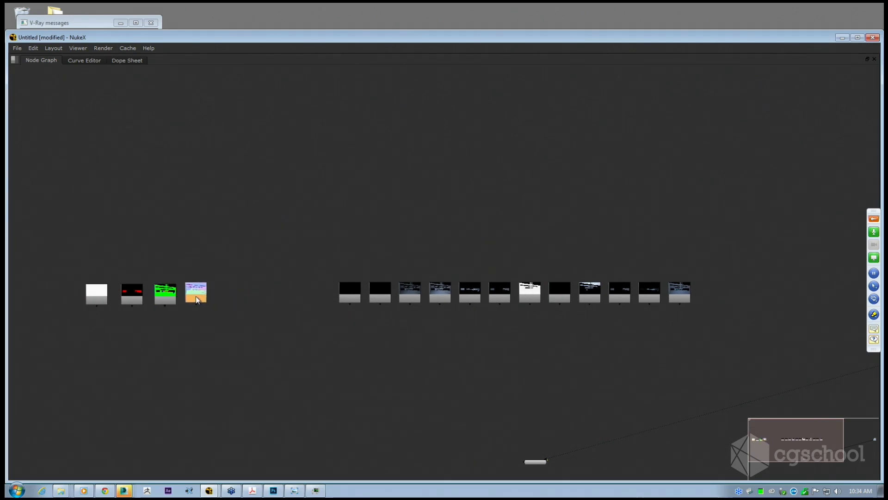
Stack the Global Illumination, Reflection, Refraction, Self Illumination and Specular nodes (Read7, Read13, Read14, Read15, Read16) in a vertical column.
scroll(264, 303, up, 2)
drag(449, 319, 177, 327)
drag(545, 352, 287, 345)
scroll(297, 291, up, 2)
scroll(286, 345, down, 2)
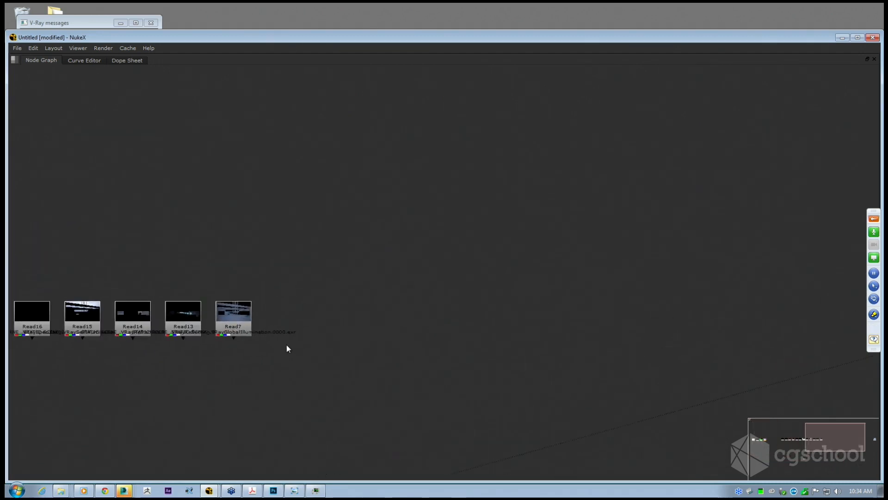
drag(251, 310, 392, 185)
drag(210, 316, 415, 227)
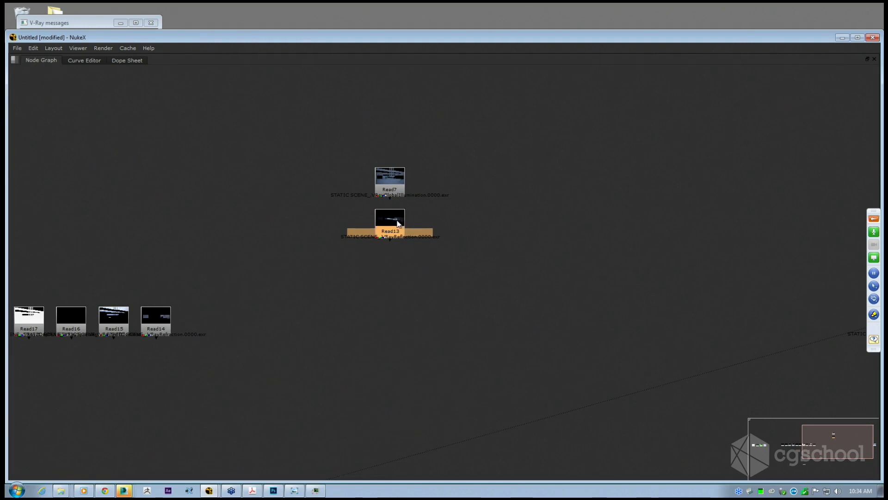
drag(167, 319, 414, 266)
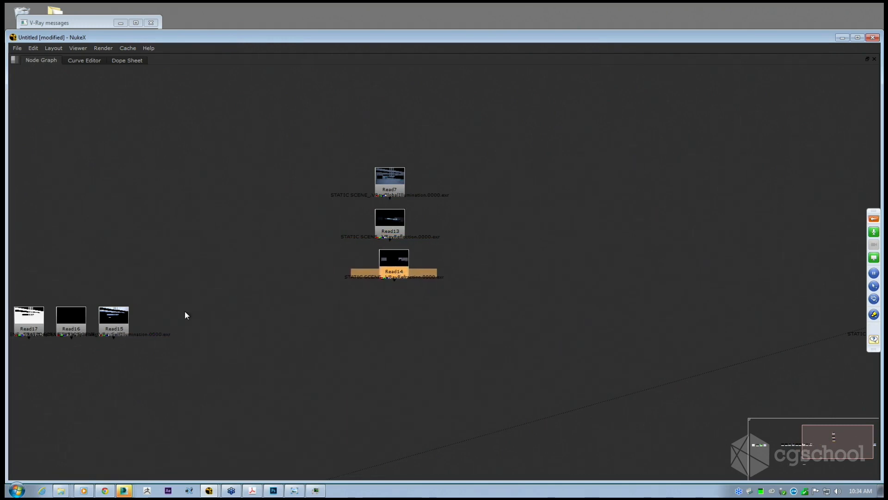
drag(116, 322, 399, 304)
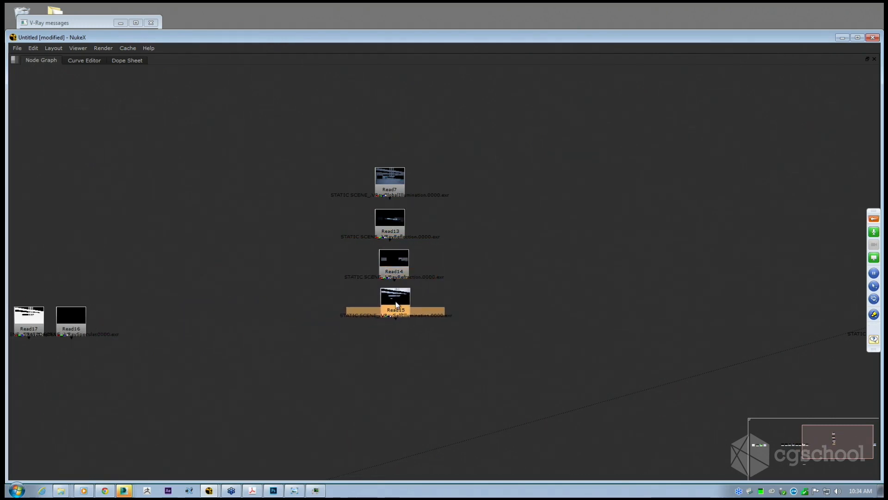
drag(97, 331, 529, 318)
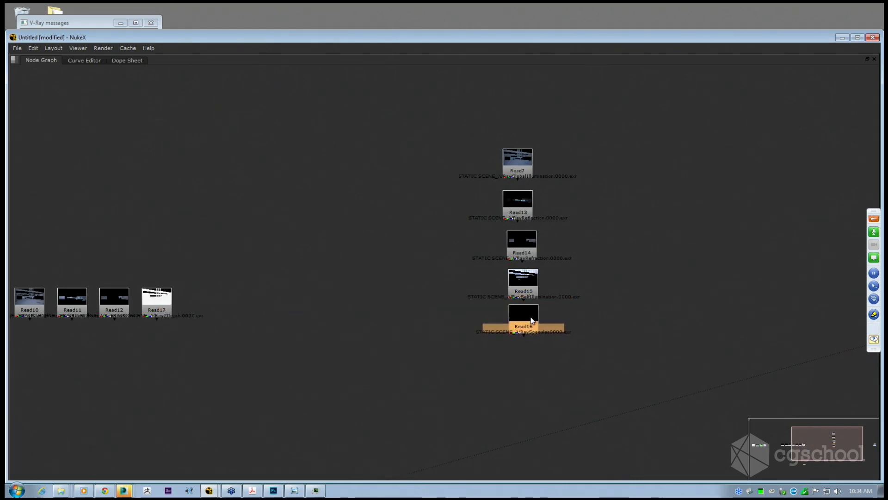
Set the ZDepth node Read17 and the nodes Read12, Read11 and Read10 aside from the row.
drag(156, 300, 160, 232)
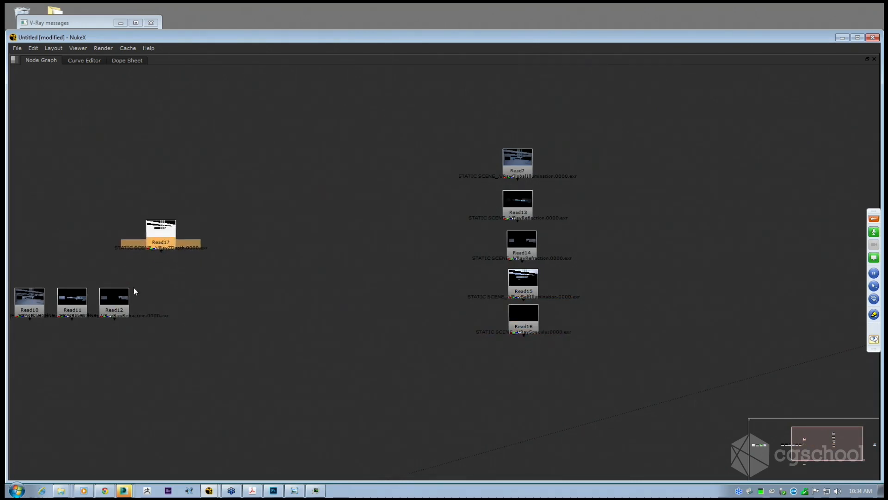
drag(114, 300, 199, 296)
drag(73, 299, 91, 251)
drag(60, 298, 148, 295)
drag(117, 293, 133, 247)
Add the Lighting node Read8 below Read16, set Read6 aside, and place the Background node Read5 apart above the column.
drag(76, 296, 622, 349)
drag(68, 341, 116, 337)
drag(79, 297, 130, 280)
drag(24, 291, 495, 80)
drag(486, 195, 279, 317)
drag(308, 204, 556, 228)
alt+drag(553, 265, 515, 232)
drag(513, 201, 522, 198)
Align Read8, Read15 and Read14 within the vertical column of passes.
drag(425, 444, 421, 442)
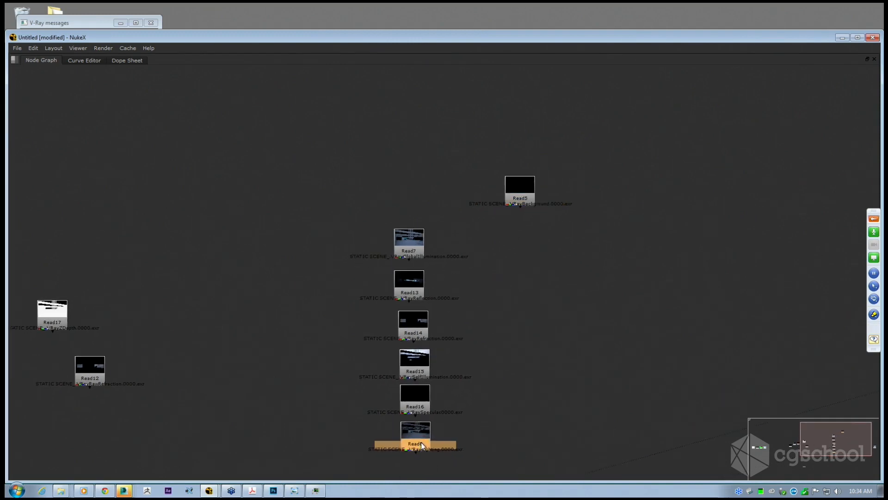
click(415, 405)
click(415, 366)
drag(415, 367, 414, 366)
drag(419, 332, 416, 331)
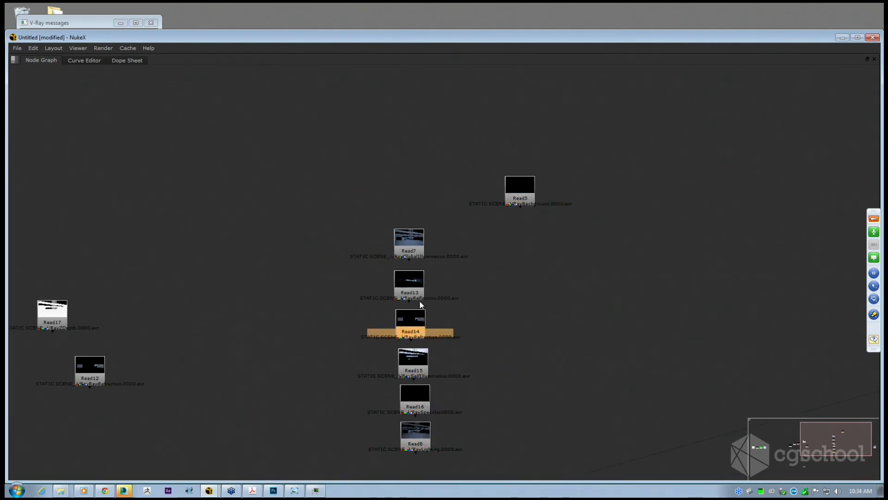
Align the Reflection node Read13 and the Global Illumination node Read7 within the vertical column of passes.
drag(419, 292, 421, 292)
drag(419, 254, 420, 255)
scroll(426, 229, down, 5)
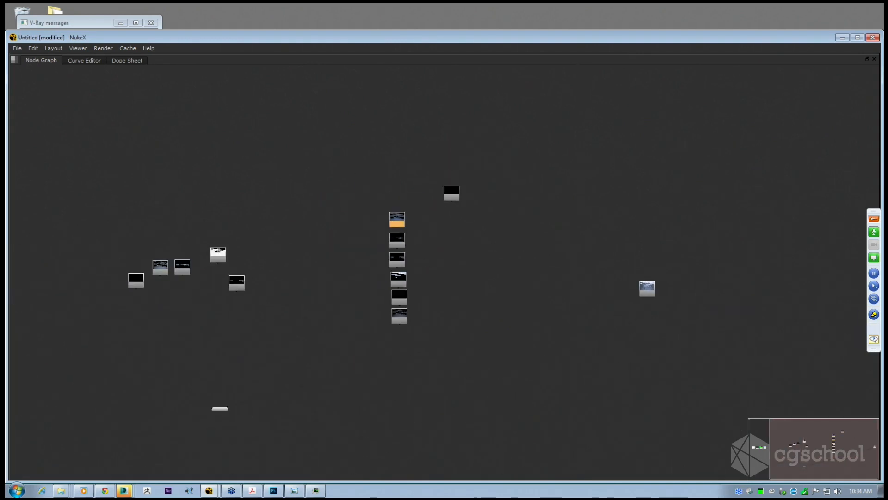
Restore the full layout and view the Background, Global Illumination, Reflection and Refraction passes one by one in the viewer.
key(space)
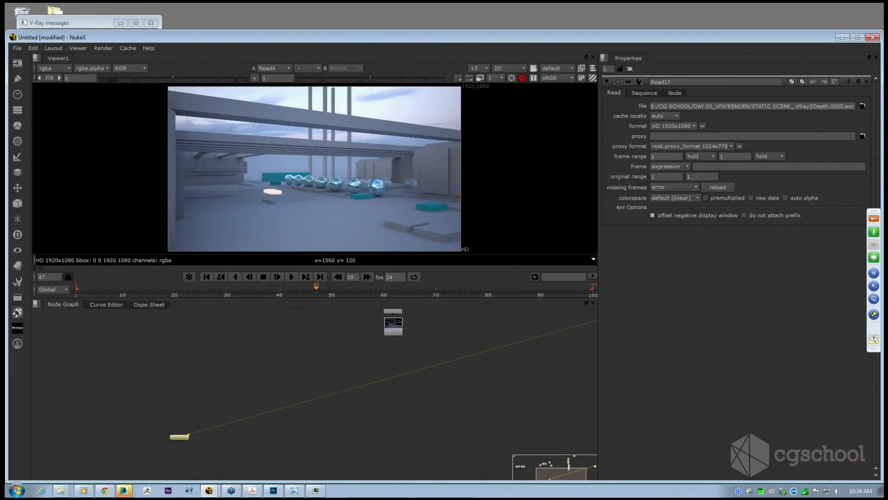
scroll(323, 426, up, 4)
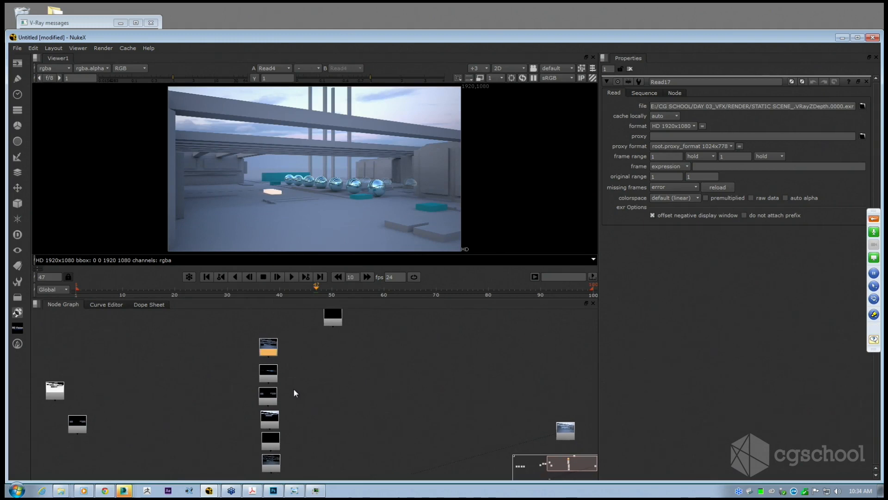
drag(295, 389, 285, 388)
scroll(285, 387, down, 2)
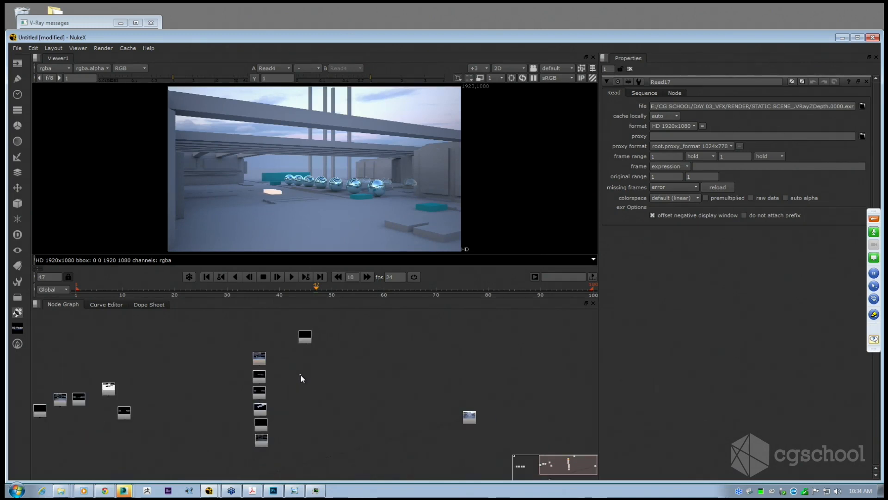
click(304, 338)
key(1)
click(287, 349)
click(263, 379)
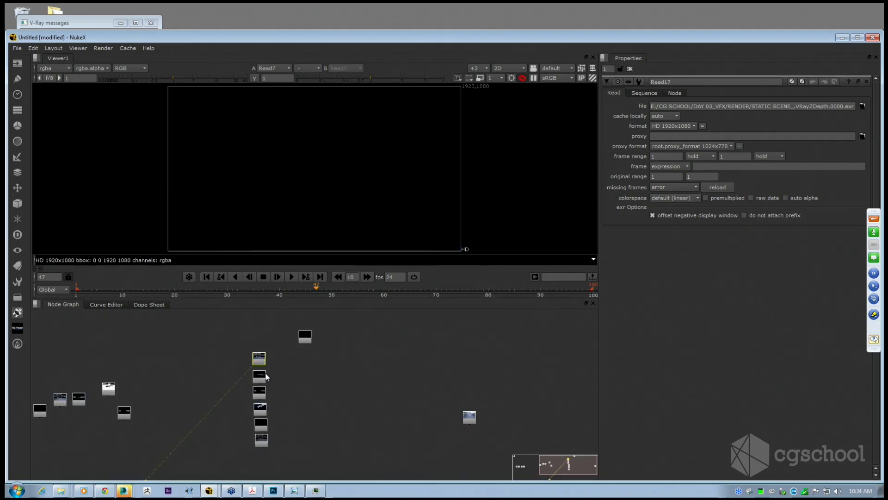
key(1)
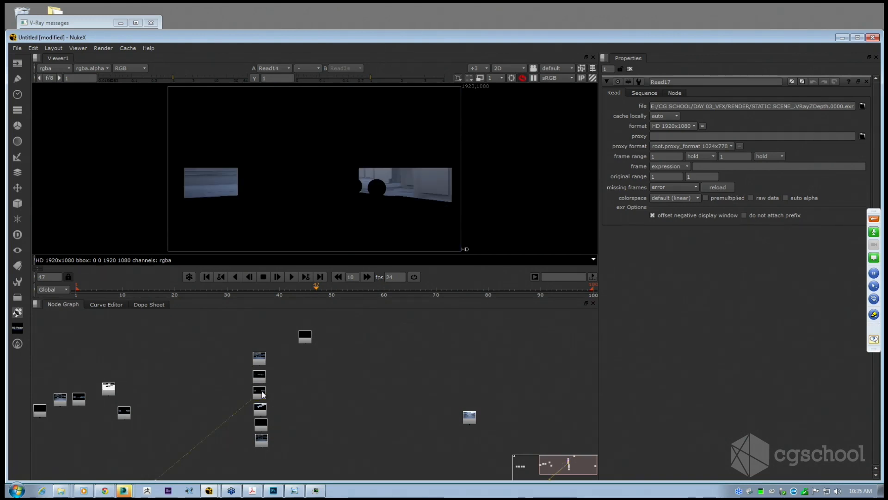
View the Self Illumination pass Read15 and examine its bright light-emitting shape up close.
click(264, 411)
key(1)
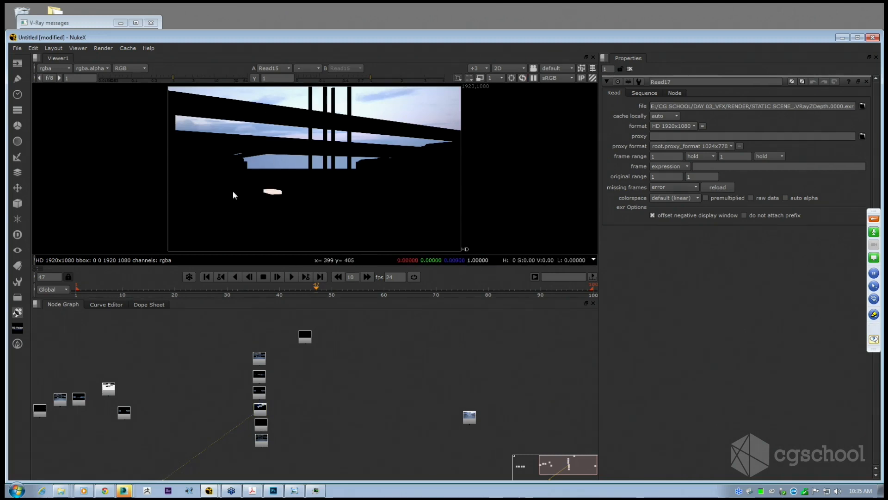
scroll(266, 191, up, 5)
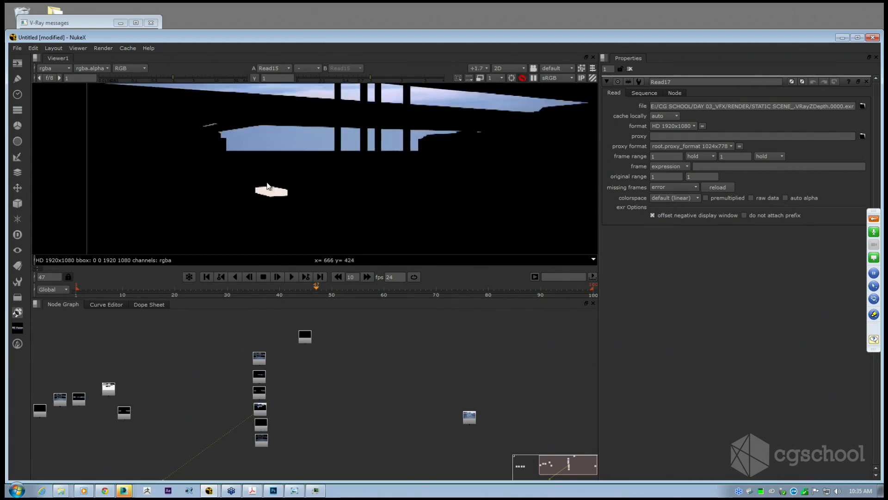
scroll(252, 192, down, 6)
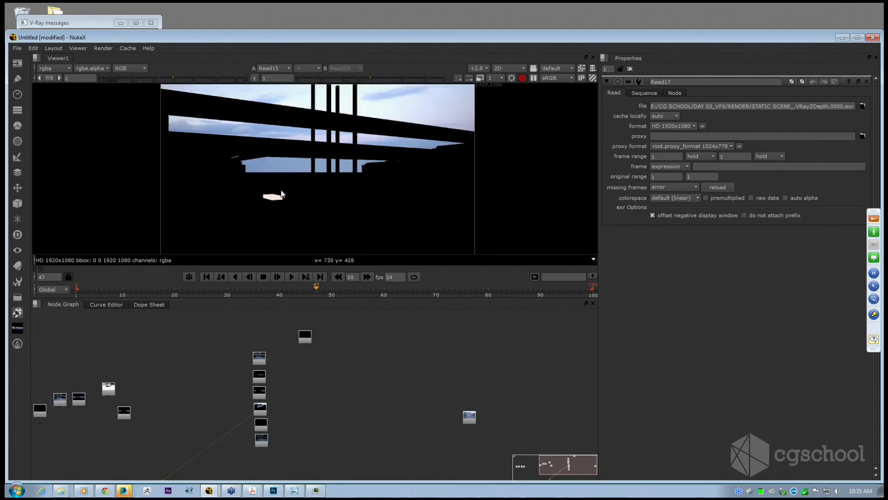
drag(276, 180, 287, 180)
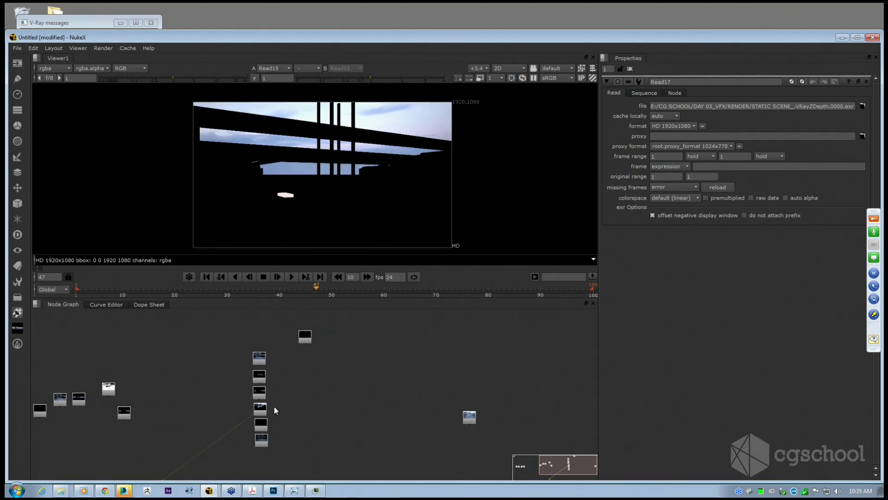
View the Specular pass Read16 and check its image for highlights.
key(1)
scroll(269, 426, up, 5)
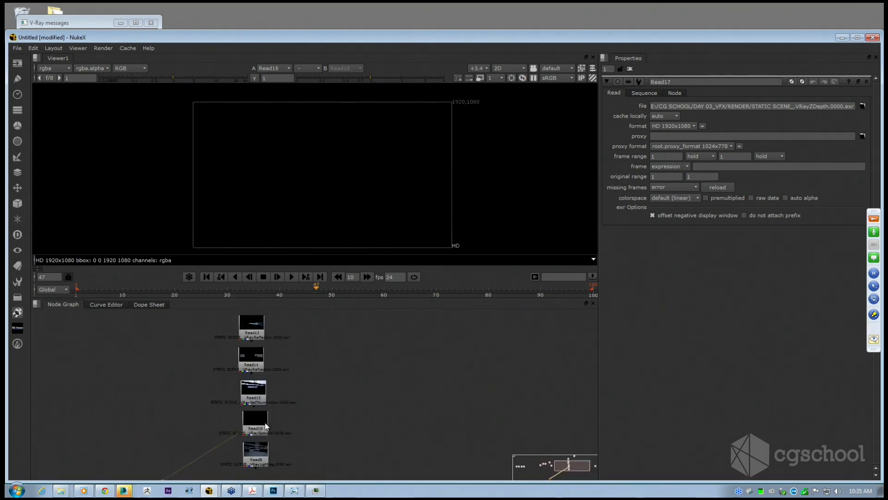
scroll(324, 177, up, 3)
drag(305, 167, 323, 164)
scroll(334, 168, down, 3)
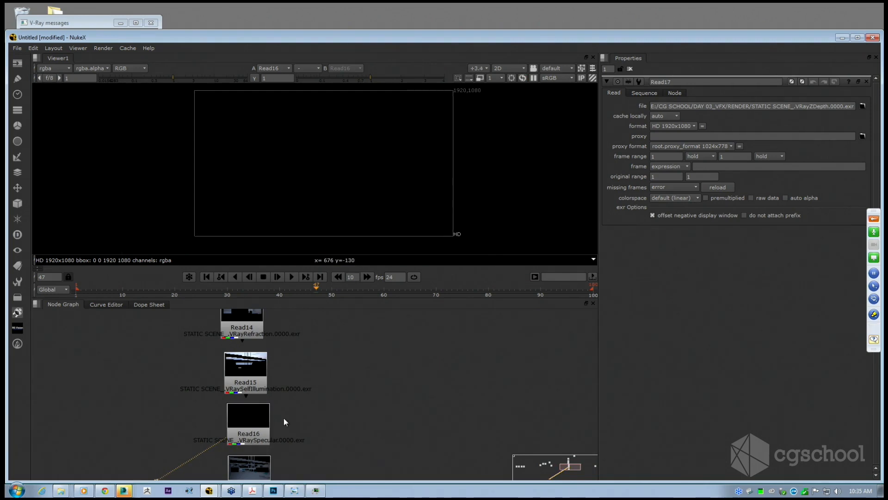
scroll(365, 357, down, 5)
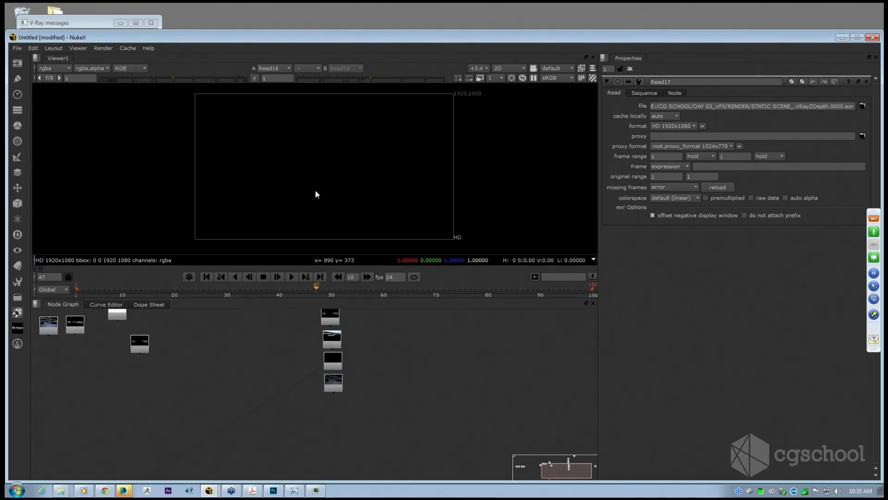
drag(331, 363, 320, 361)
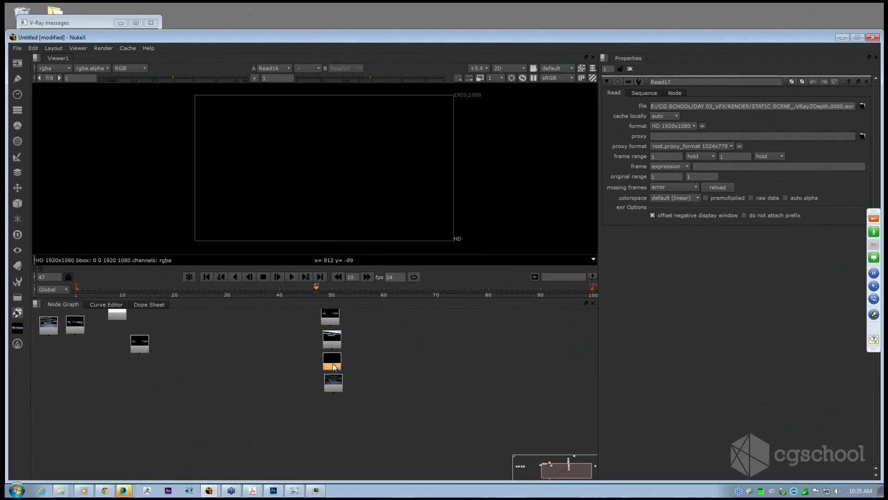
View the Lighting pass Read8 and examine how the floor and boxes are lit.
drag(348, 372, 303, 419)
scroll(327, 412, up, 2)
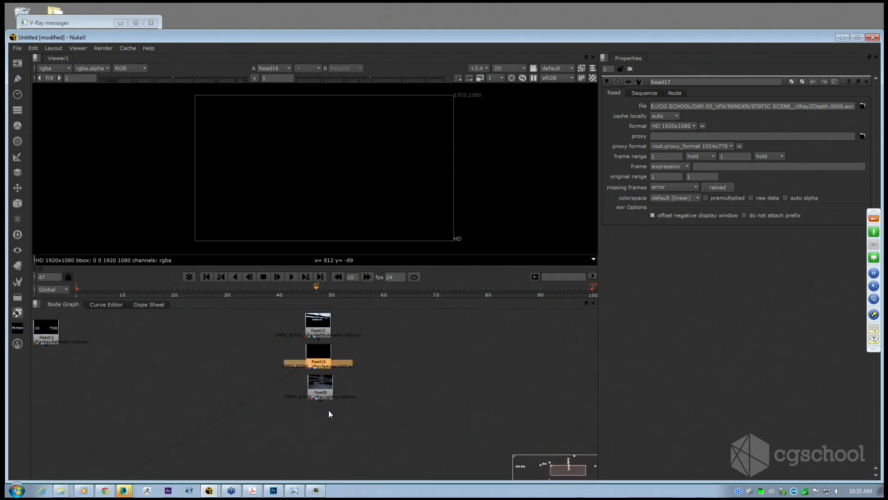
click(320, 388)
key(1)
click(335, 379)
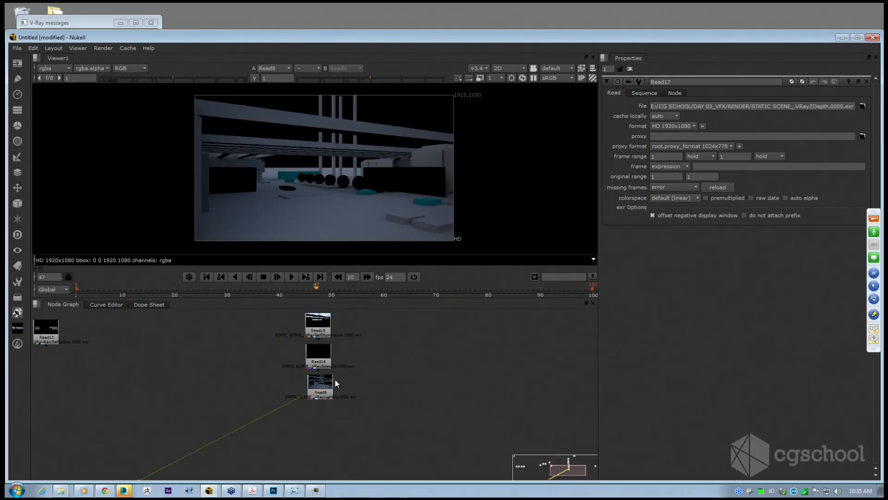
scroll(342, 162, up, 4)
drag(413, 217, 310, 176)
scroll(204, 172, down, 3)
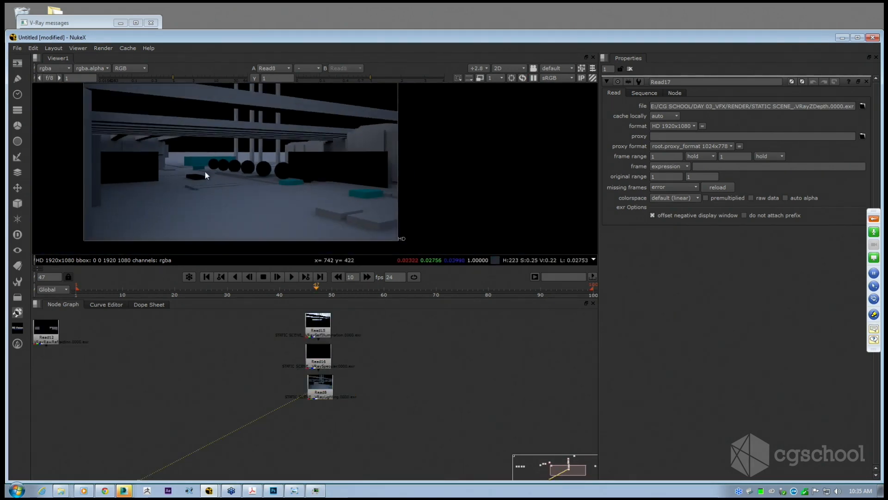
scroll(301, 394, down, 3)
scroll(301, 394, down, 3)
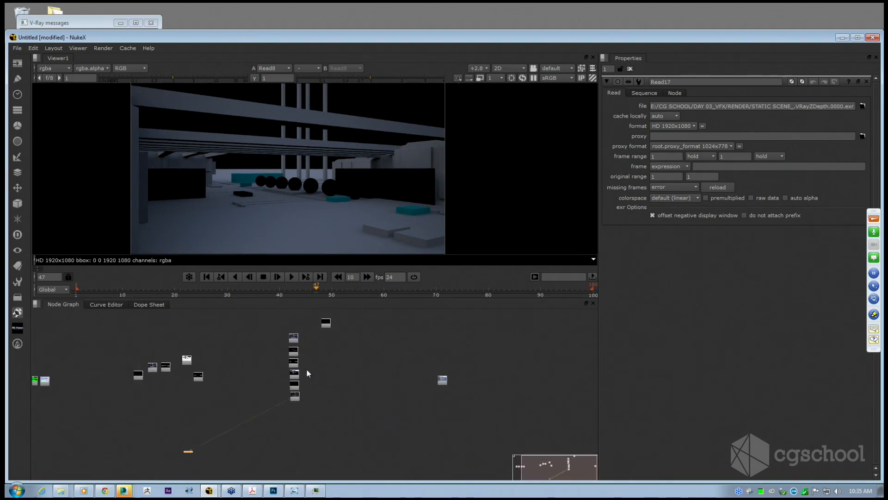
Add a Merge node to the enlarged node graph and place it beneath the Background node Read5.
key(space)
scroll(319, 332, up, 3)
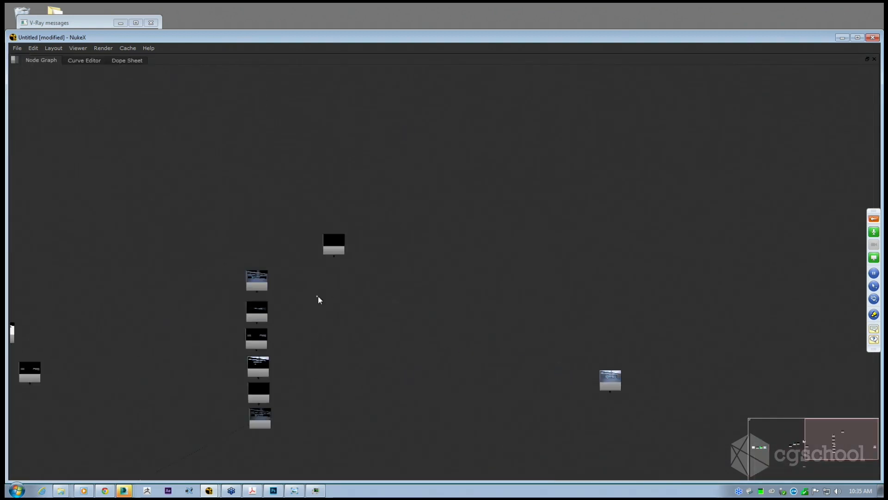
key(Tab)
text(Merge)
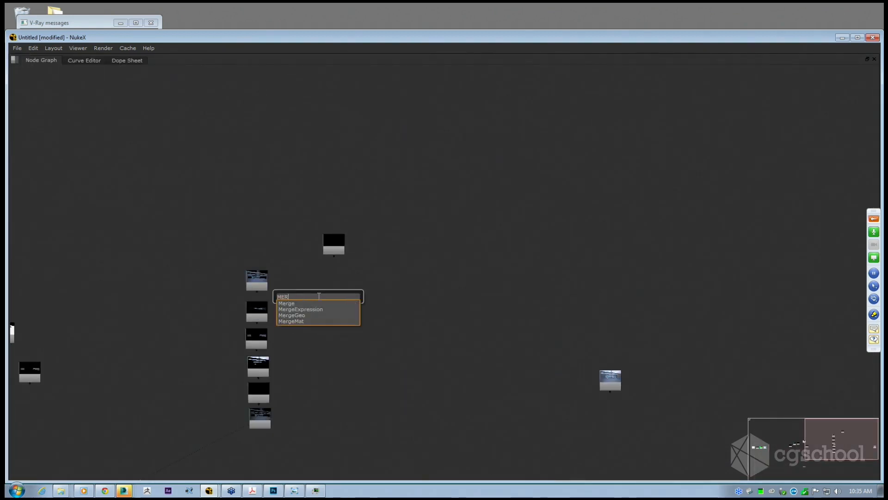
key(Return)
scroll(313, 299, up, 5)
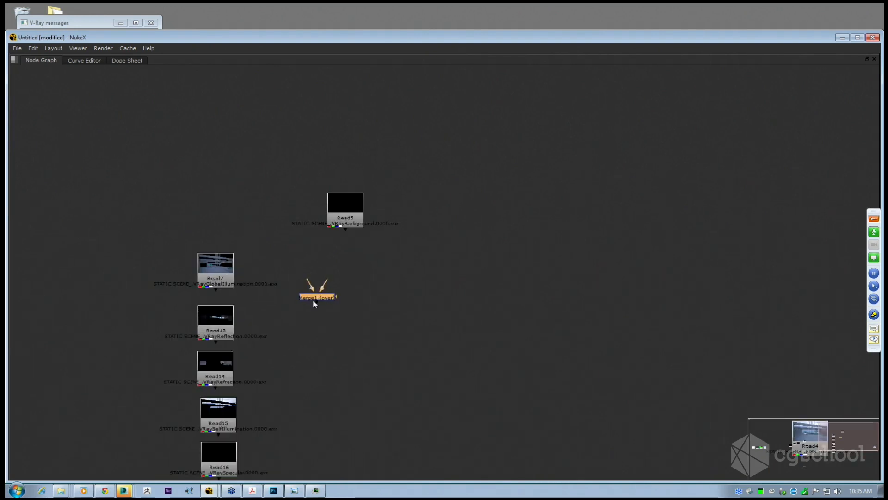
drag(352, 292, 382, 277)
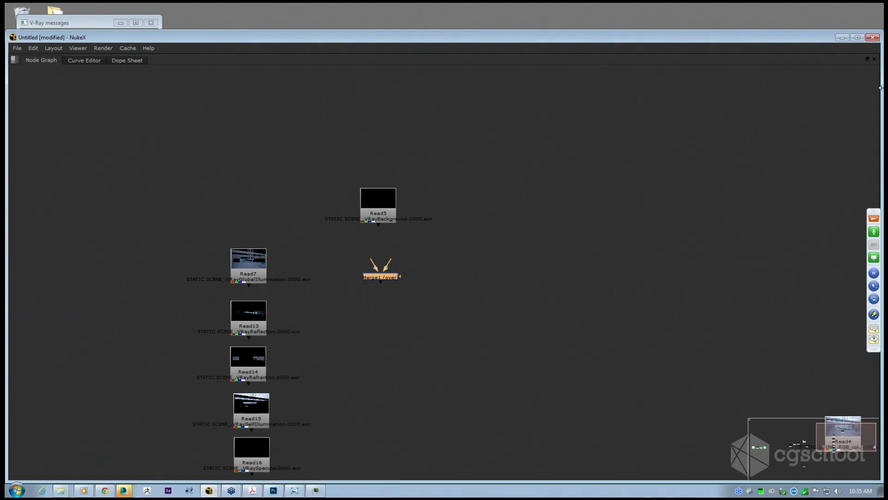
drag(426, 224, 401, 214)
Restore the full layout and show the properties of the Global Illumination node Read7, followed by those of the Merge node.
key(space)
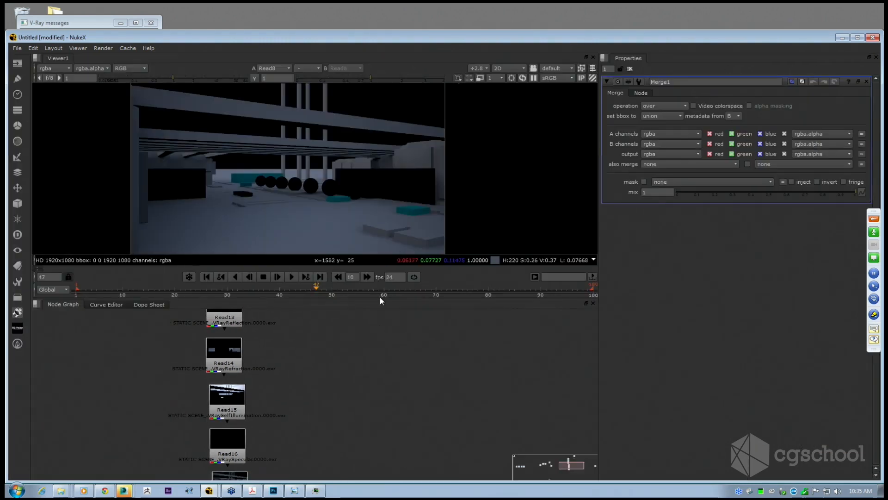
drag(383, 382, 298, 424)
scroll(294, 408, down, 3)
drag(284, 357, 281, 384)
scroll(281, 384, up, 2)
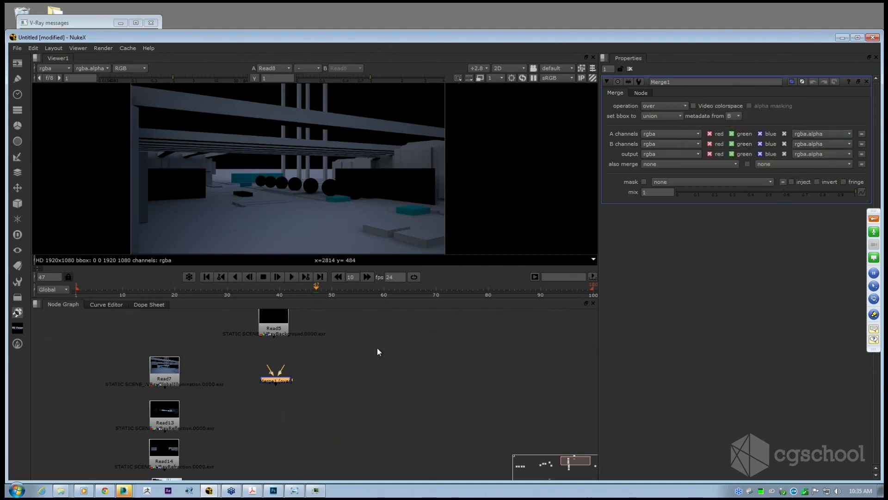
double_click(179, 385)
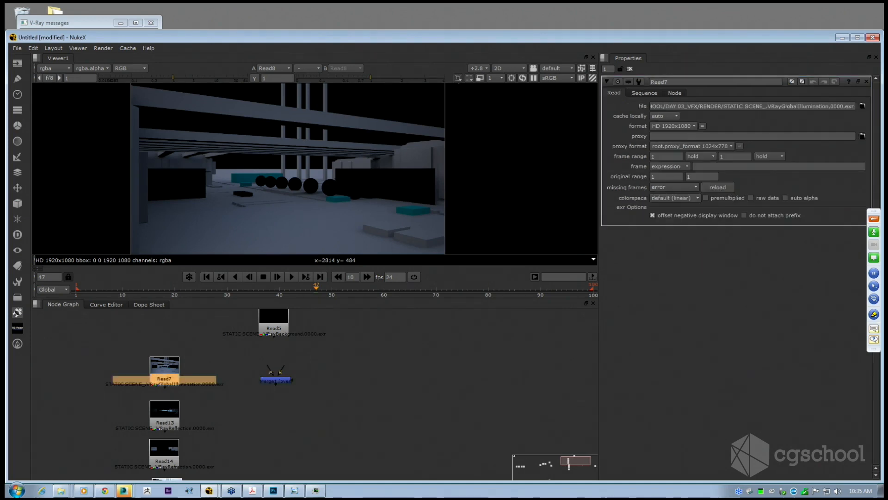
drag(180, 376, 207, 375)
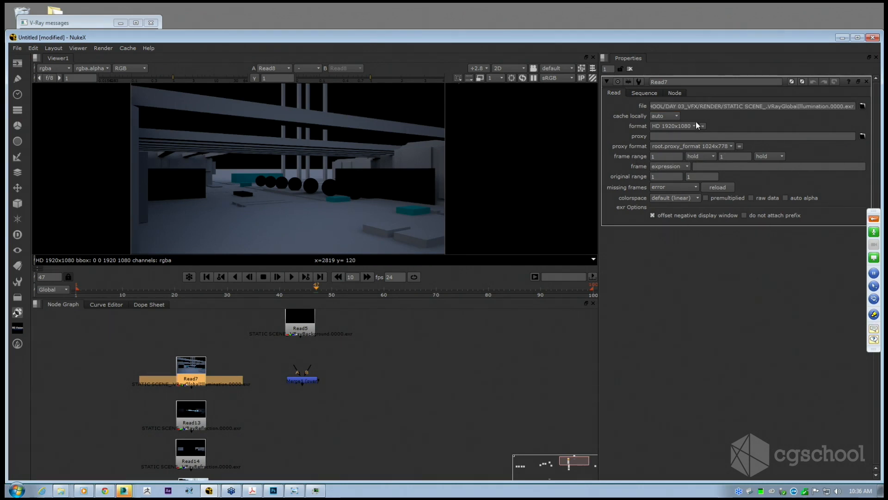
double_click(310, 382)
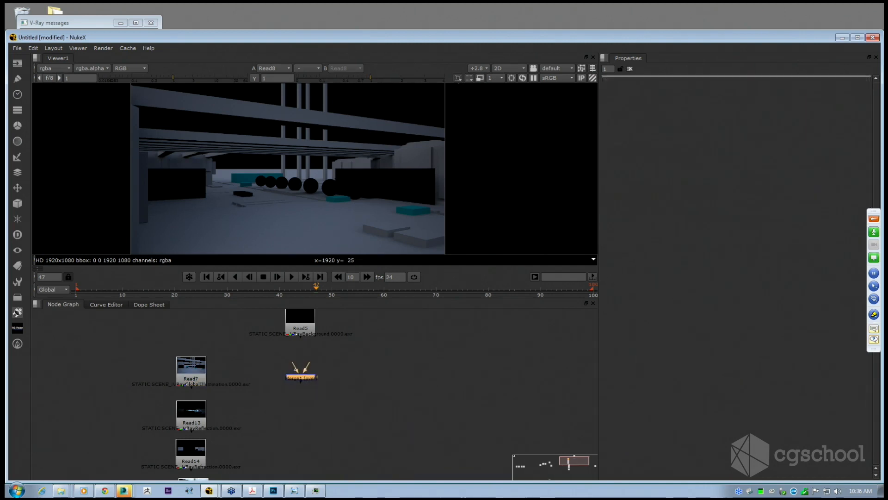
Allow 10 property panels at once and open those of Read5, Read7, Read13 and Read14 together with the Merge node's.
click(606, 68)
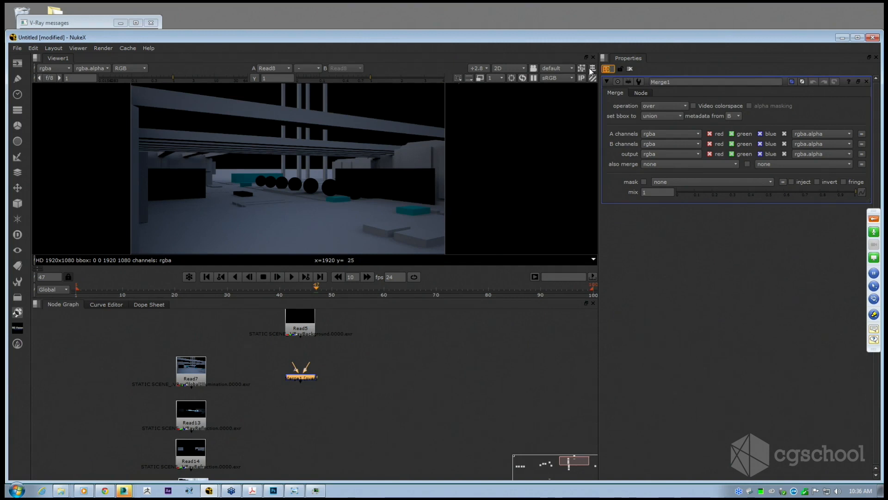
double_click(300, 320)
double_click(190, 368)
double_click(190, 411)
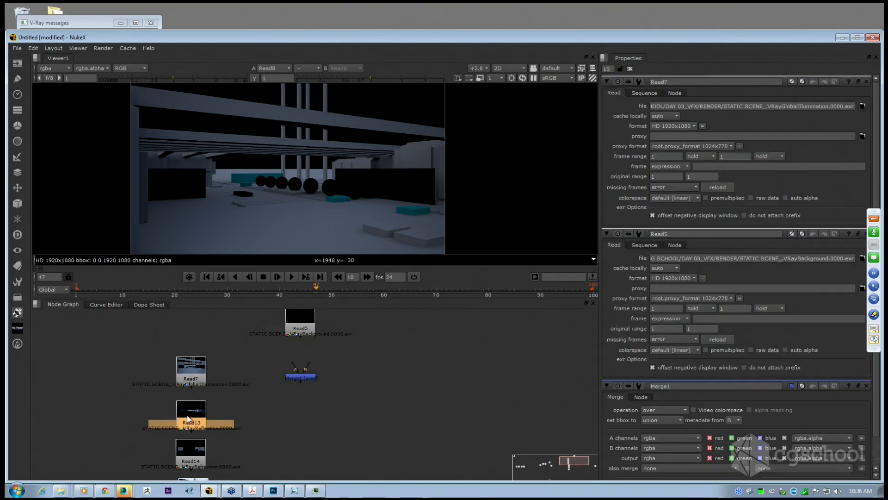
click(195, 460)
double_click(194, 461)
scroll(759, 229, down, 3)
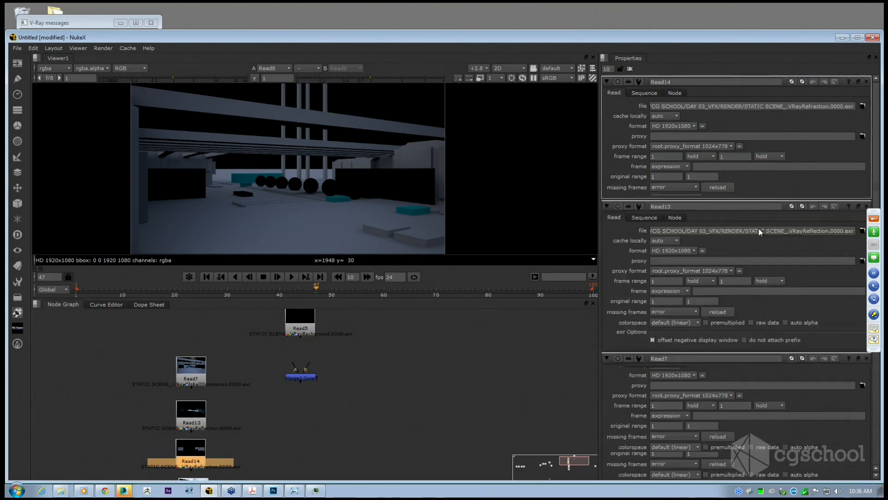
scroll(748, 248, up, 3)
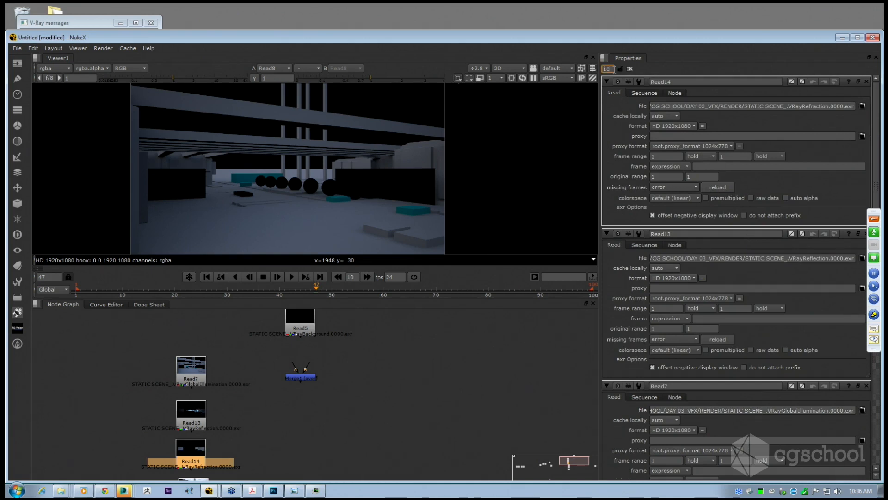
Limit the number of open property panels to 1.
drag(614, 69, 591, 69)
text(1)
key(Return)
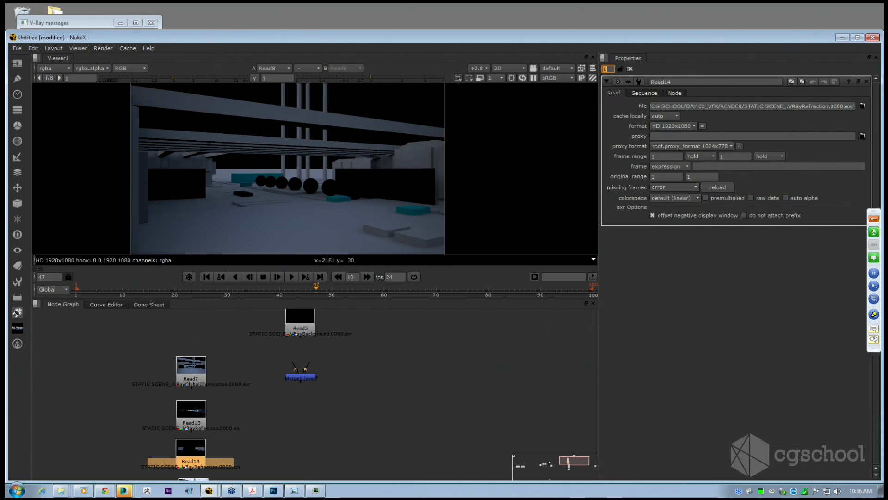
Set the Merge node's operation to plus.
click(301, 375)
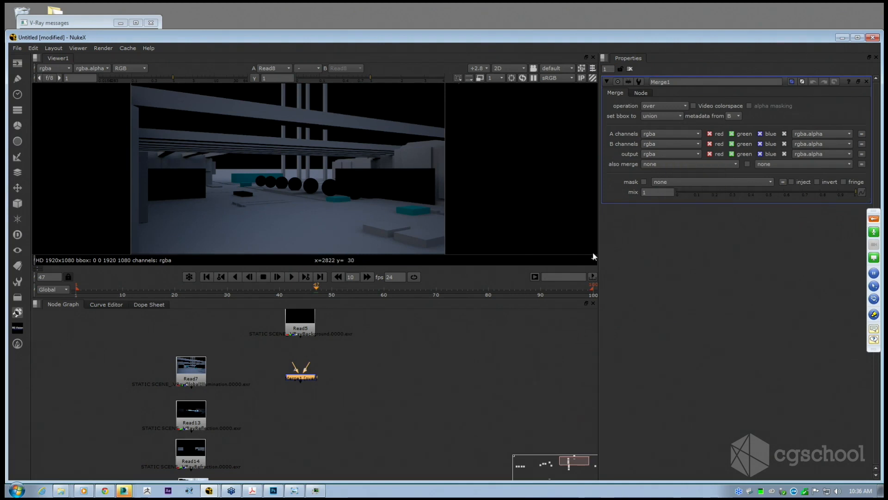
drag(305, 377, 306, 378)
click(666, 106)
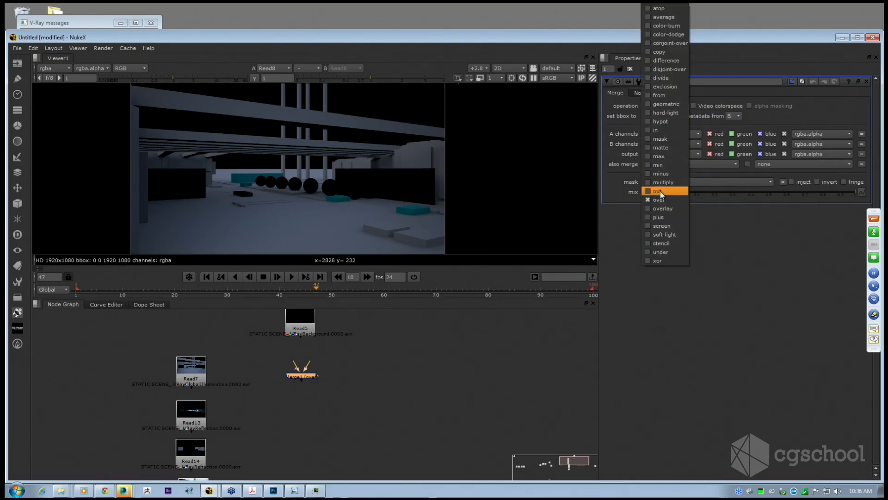
click(661, 217)
scroll(250, 391, down, 5)
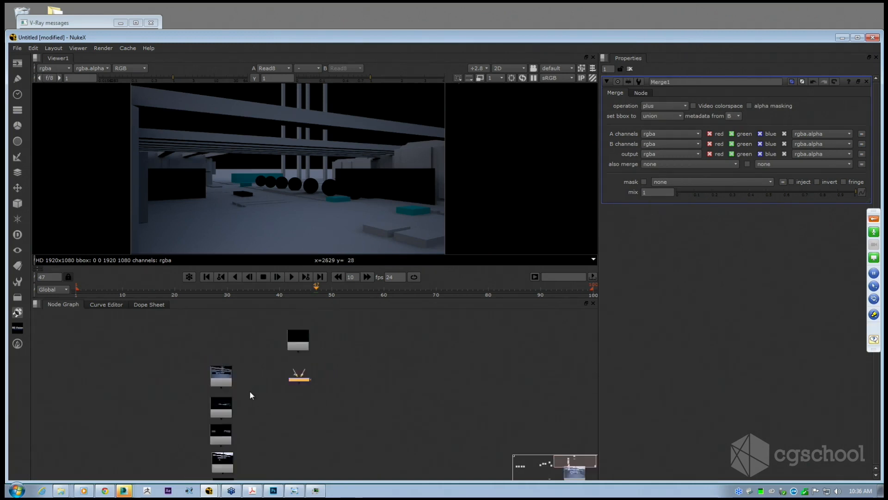
scroll(309, 382, down, 3)
scroll(310, 442, down, 1)
drag(283, 448, 335, 455)
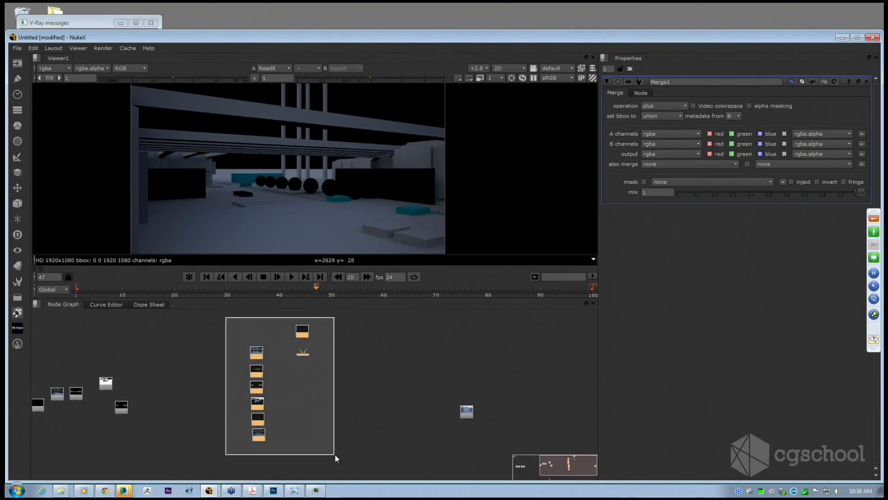
click(332, 450)
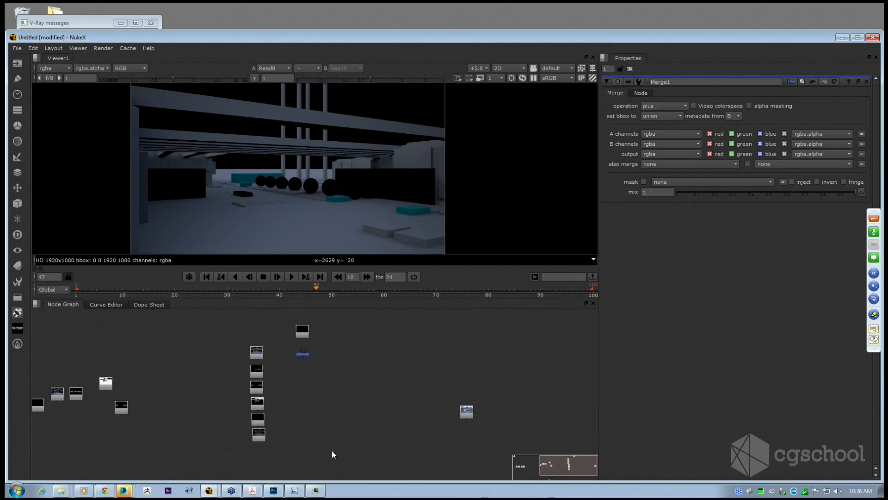
Connect the plus Merge node's inputs to the background node Read5 and the global illumination node Read7.
click(301, 334)
drag(301, 334, 354, 417)
scroll(305, 355, up, 7)
scroll(354, 417, down, 6)
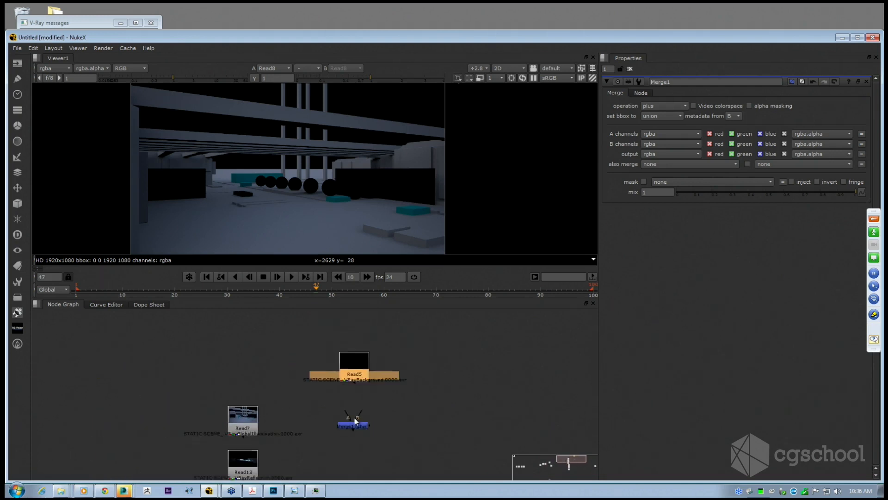
drag(159, 439, 333, 372)
drag(435, 367, 263, 397)
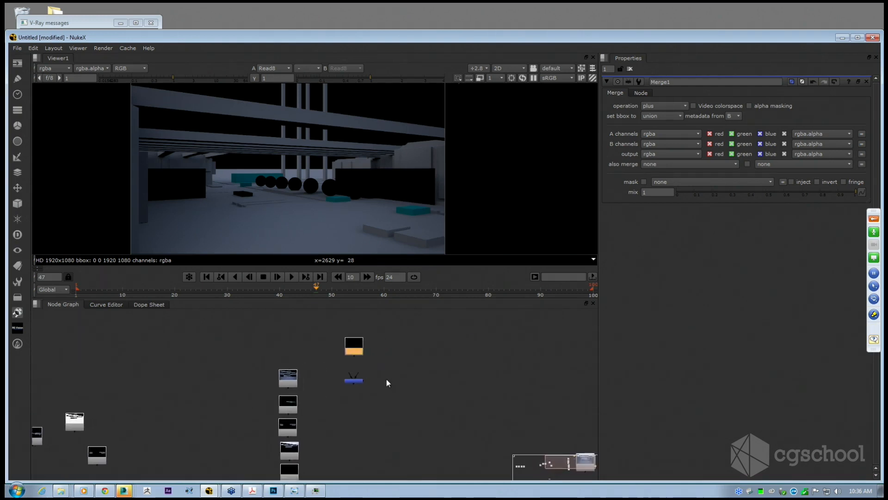
scroll(365, 380, up, 6)
scroll(321, 379, down, 4)
drag(351, 363, 341, 329)
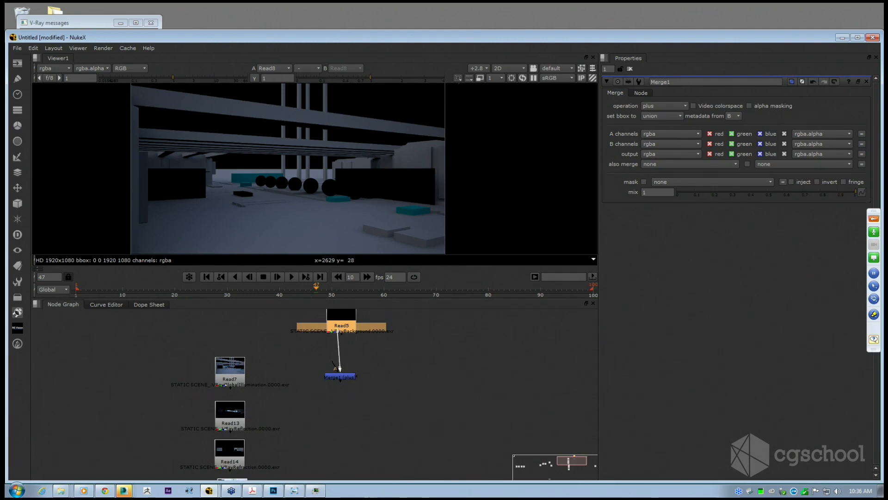
drag(341, 376, 246, 376)
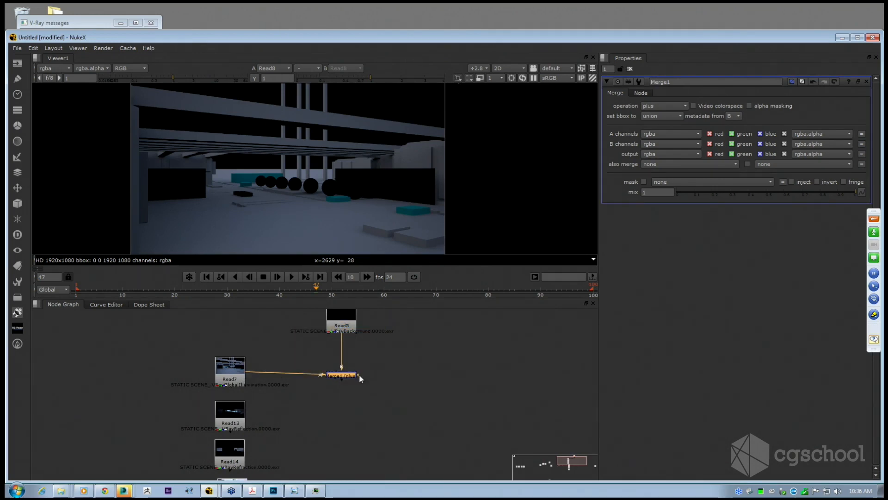
drag(360, 374, 347, 373)
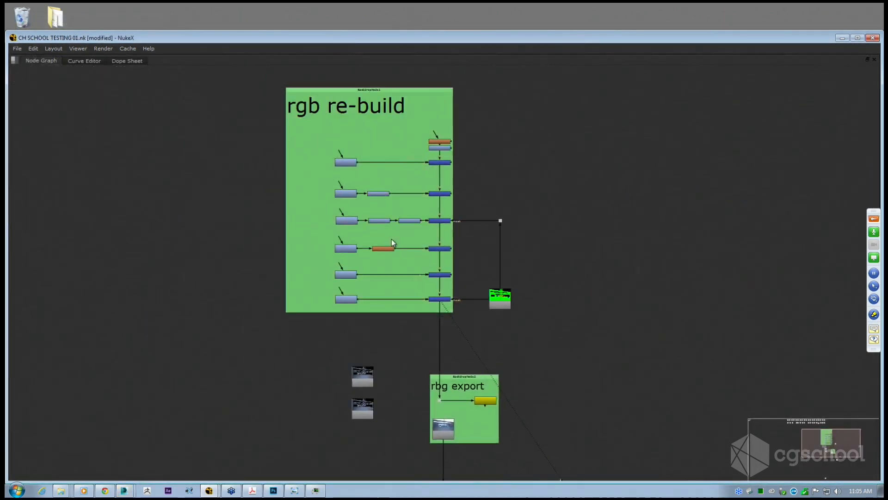
In CH SCHOOL TESTING 01.nk, move the whole row of PostageStamp nodes down and away from the Read nodes to show their links.
scroll(391, 238, down, 3)
drag(96, 100, 158, 161)
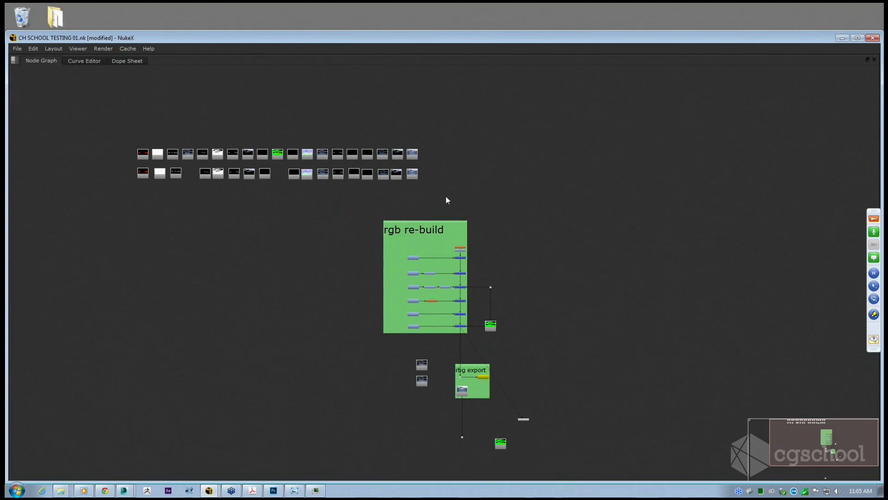
drag(447, 200, 85, 285)
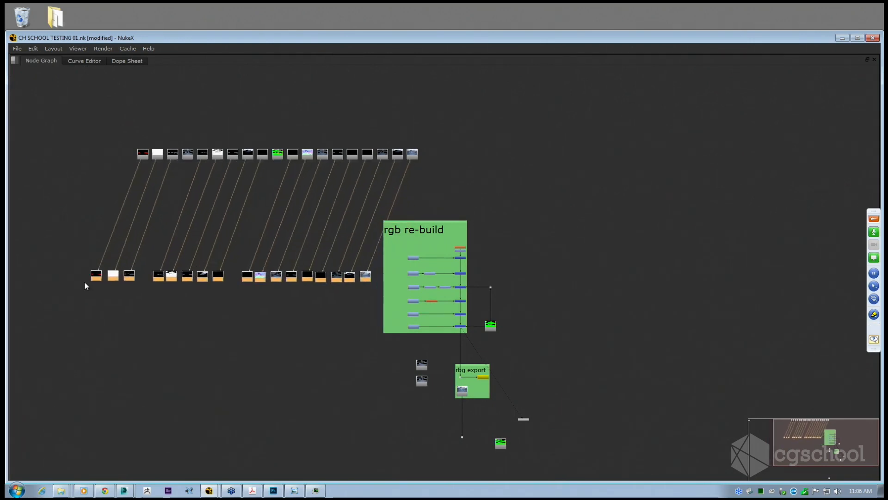
Inspect PostageStamp19 and its link to Read4, and place it outside the rgb re-build backdrop, beside the top of the merge chain.
scroll(361, 282, up, 5)
click(340, 290)
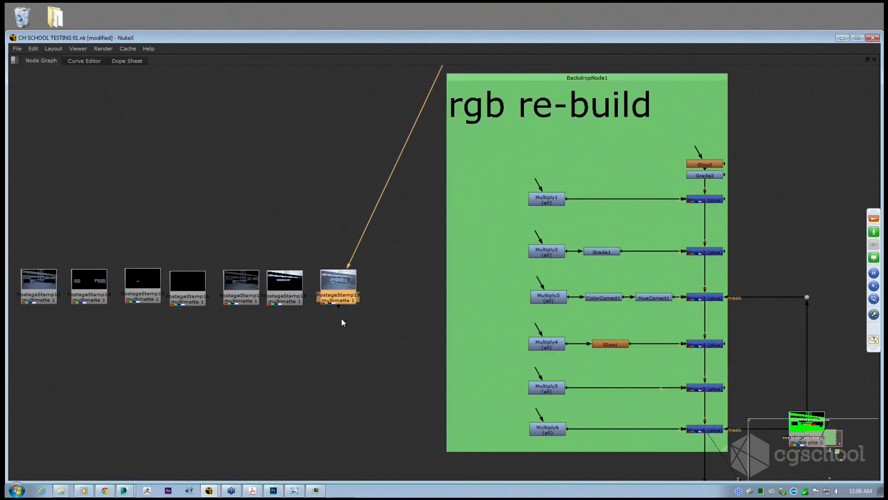
drag(338, 295, 338, 297)
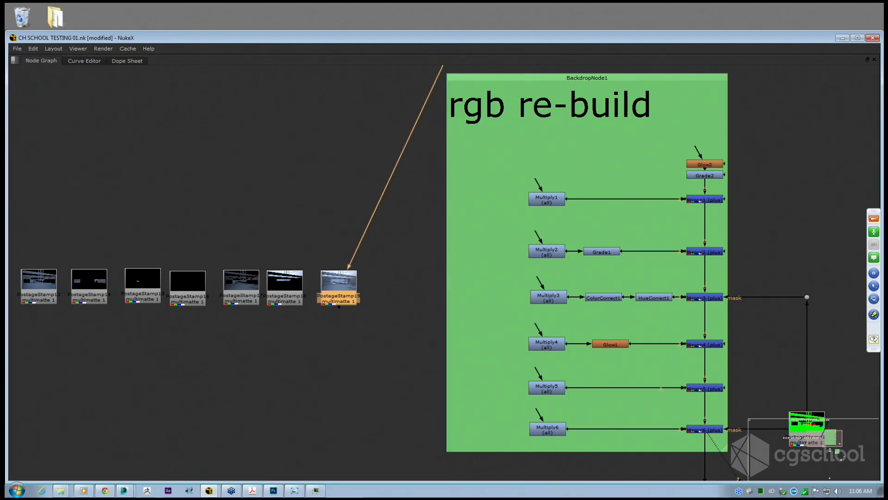
scroll(341, 301, up, 3)
click(334, 321)
click(327, 273)
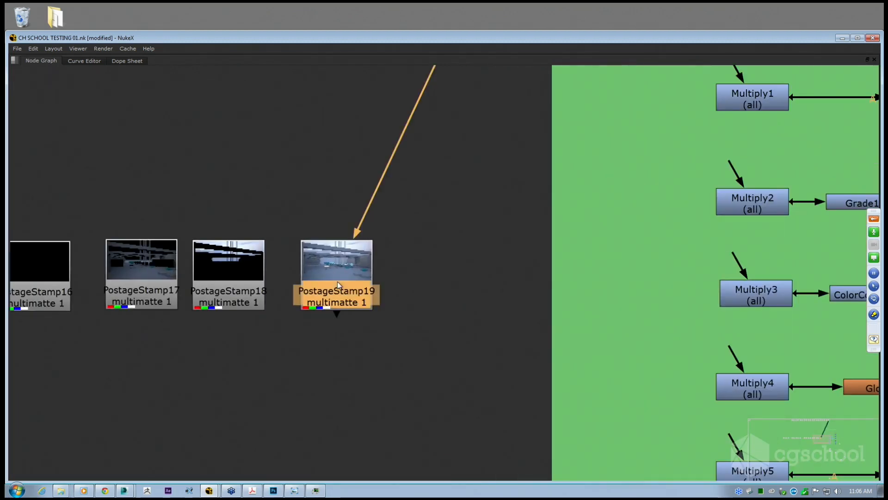
scroll(349, 278, down, 5)
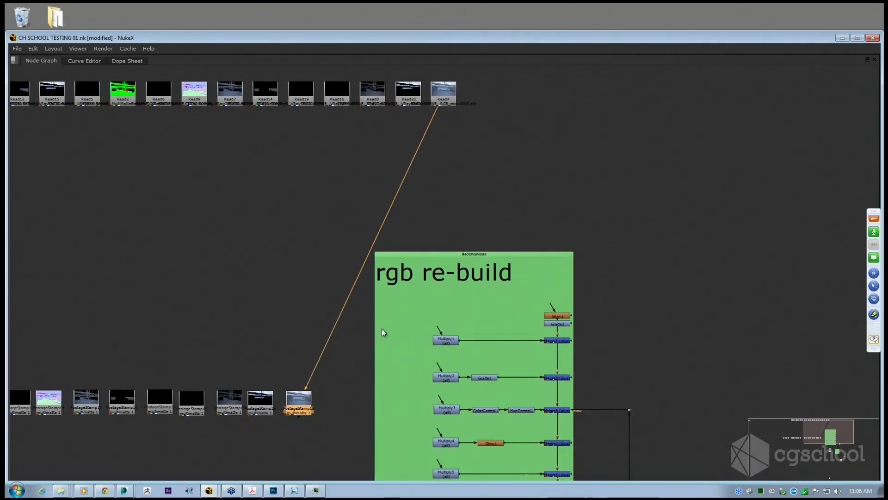
drag(302, 408, 607, 291)
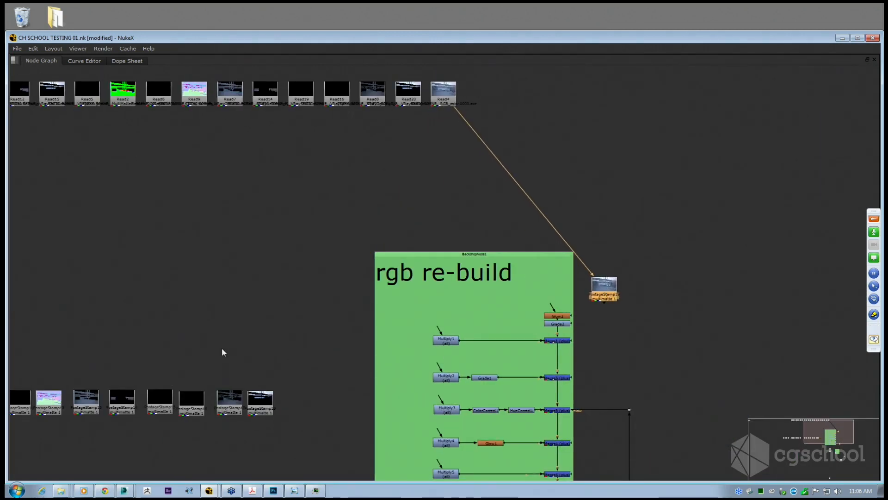
Place PostageStamp18 inside the rgb re-build backdrop, above Glow2 and connected to it, as the start of the merge chain.
click(233, 370)
drag(249, 394, 565, 290)
drag(292, 340, 346, 295)
scroll(292, 365, up, 1)
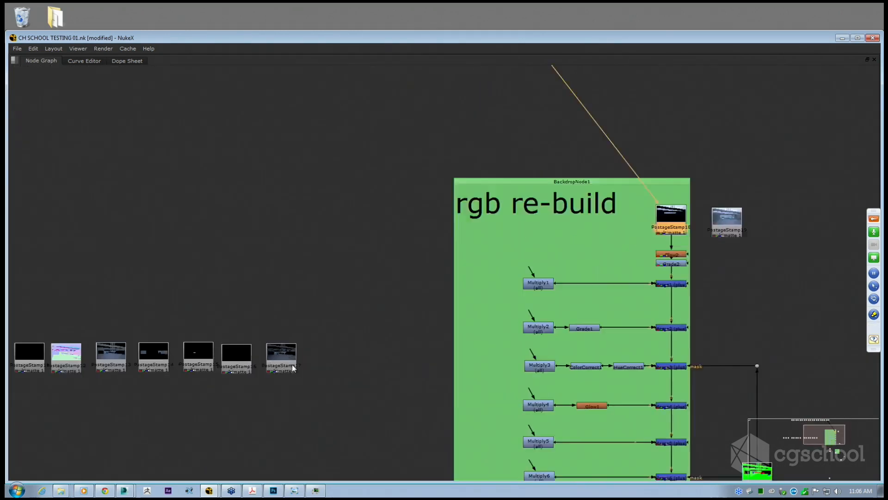
Trace PostageStamp17 to its source Read8, and return the remaining row of PostageStamp nodes to just beneath the Read nodes.
click(293, 368)
scroll(353, 260, down, 4)
scroll(389, 155, up, 6)
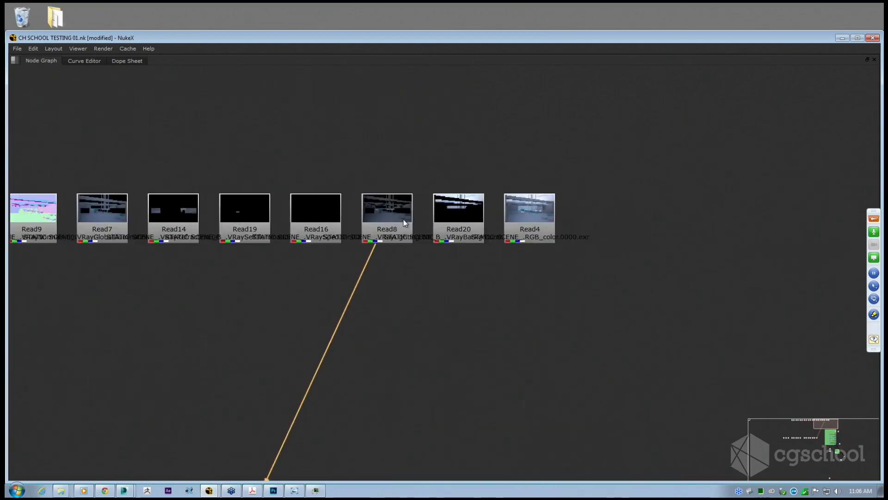
scroll(249, 361, down, 5)
scroll(250, 361, down, 1)
drag(403, 383, 83, 321)
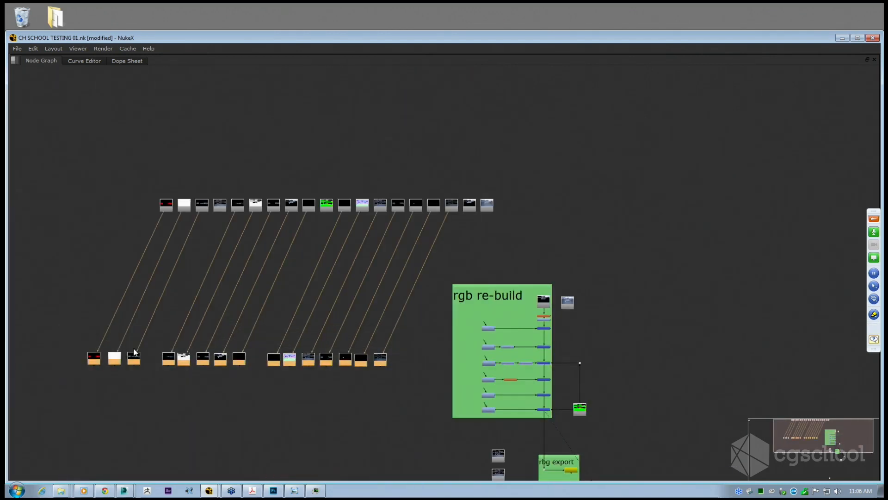
drag(172, 360, 171, 226)
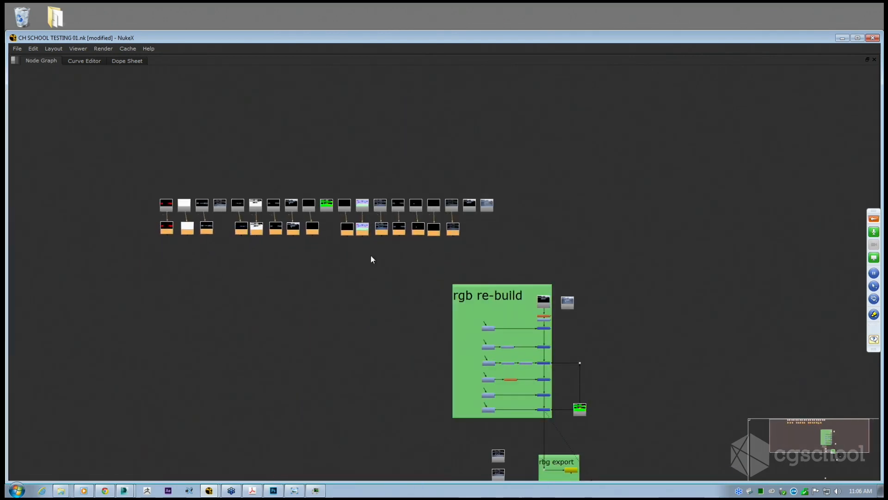
Raise the VRayLighting node Read8 slightly above its row and place its PostageStamp17 beside Multiply1 in the rgb re-build backdrop.
scroll(480, 223, up, 3)
scroll(481, 224, up, 2)
click(387, 245)
scroll(387, 250, up, 3)
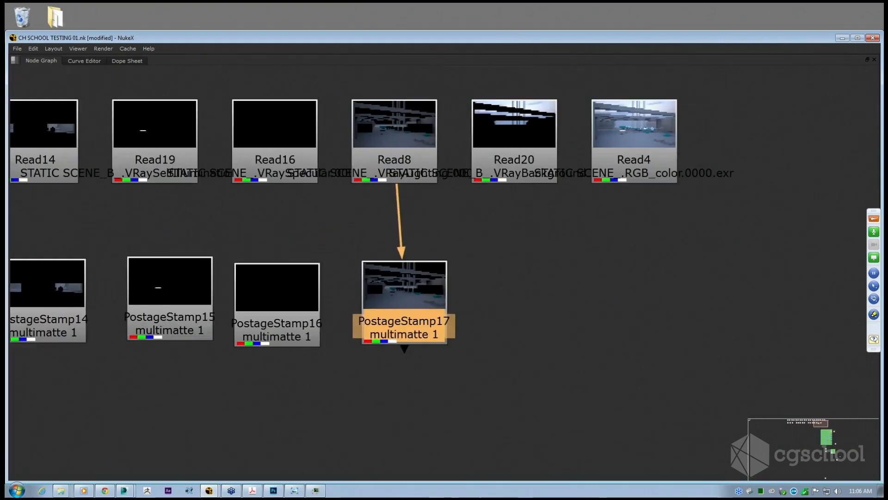
key(Up)
scroll(390, 227, down, 6)
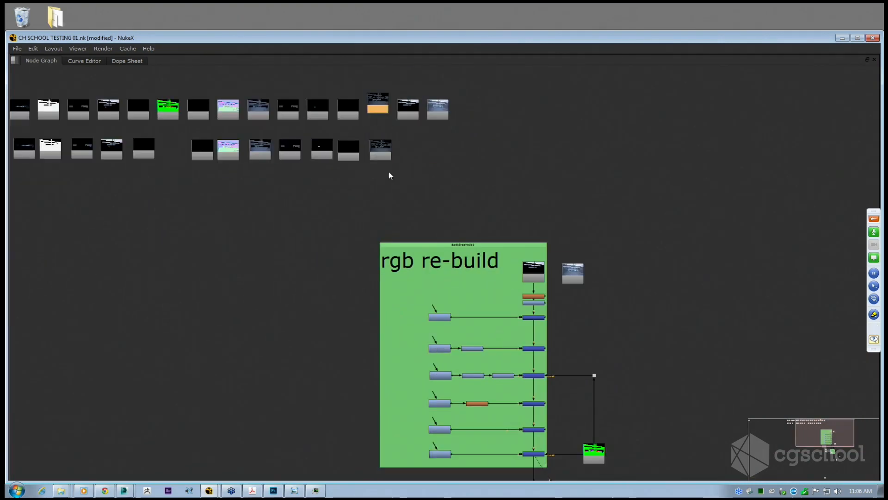
drag(384, 162, 403, 313)
scroll(354, 114, up, 3)
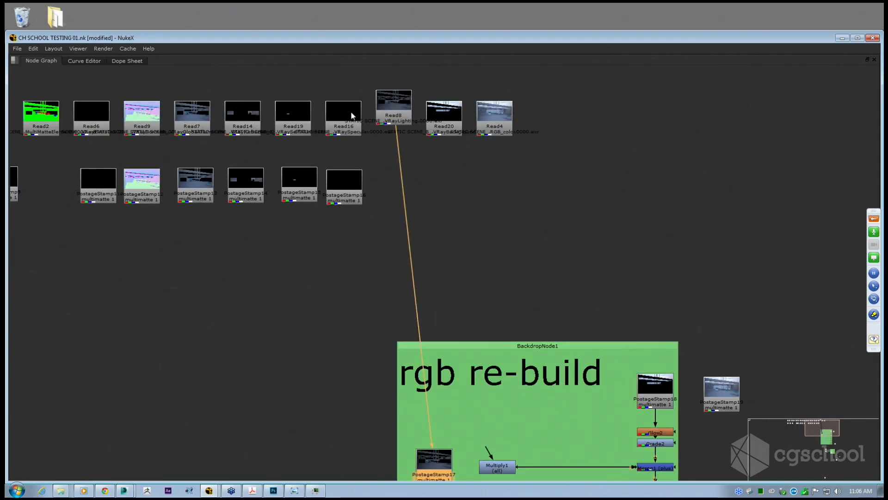
Raise the VRaySpecular node Read16 slightly above its row and place PostageStamp16 beside Multiply2.
click(349, 115)
drag(350, 116, 347, 113)
scroll(347, 120, down, 2)
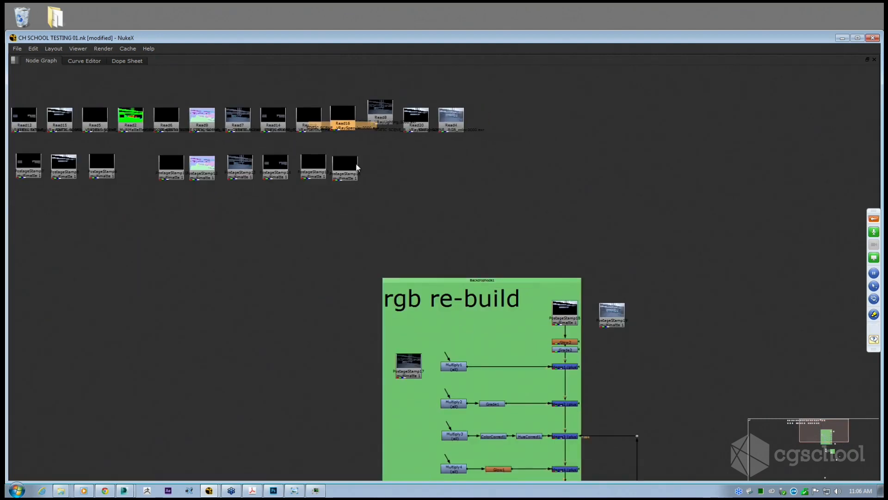
drag(356, 166, 350, 113)
drag(346, 116, 410, 354)
drag(352, 168, 362, 189)
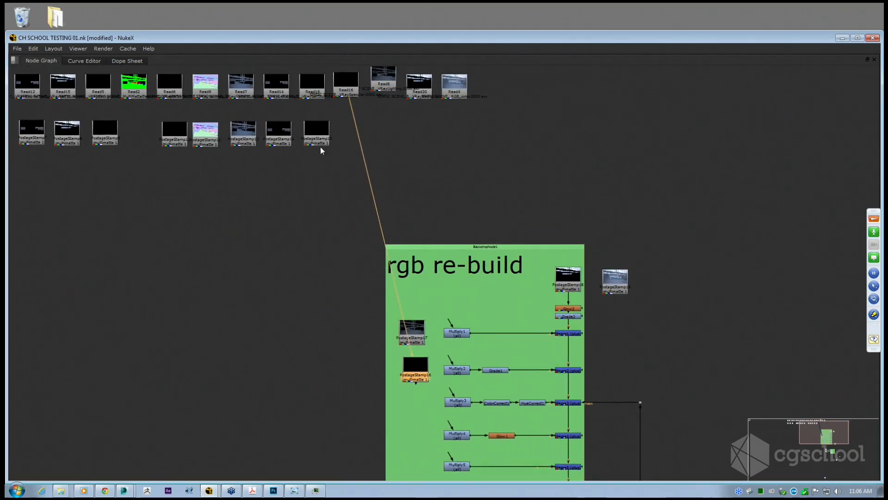
Raise the VRaySelfIllumination node Read19 slightly above its row and place PostageStamp15 beside Multiply3.
click(319, 100)
scroll(307, 96, up, 4)
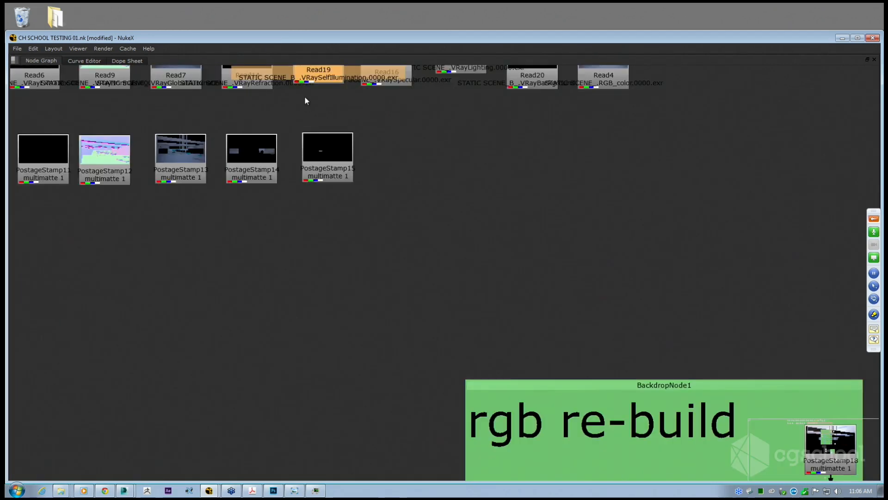
scroll(334, 178, down, 4)
drag(342, 199, 422, 433)
drag(291, 200, 304, 231)
Place the refraction PostageStamp14 beside Multiply4 and the global illumination PostageStamp13 beside Multiply5.
click(273, 139)
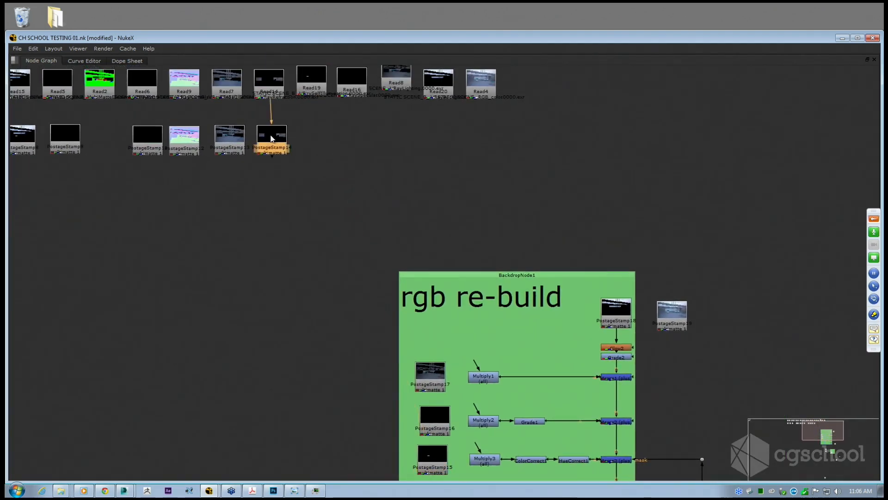
scroll(273, 147, down, 2)
drag(273, 147, 385, 396)
click(242, 138)
drag(241, 139, 383, 419)
Find the reflection PostageStamp5 linked to Read13 and place it beside Multiply6, beneath PostageStamp13.
scroll(219, 123, up, 5)
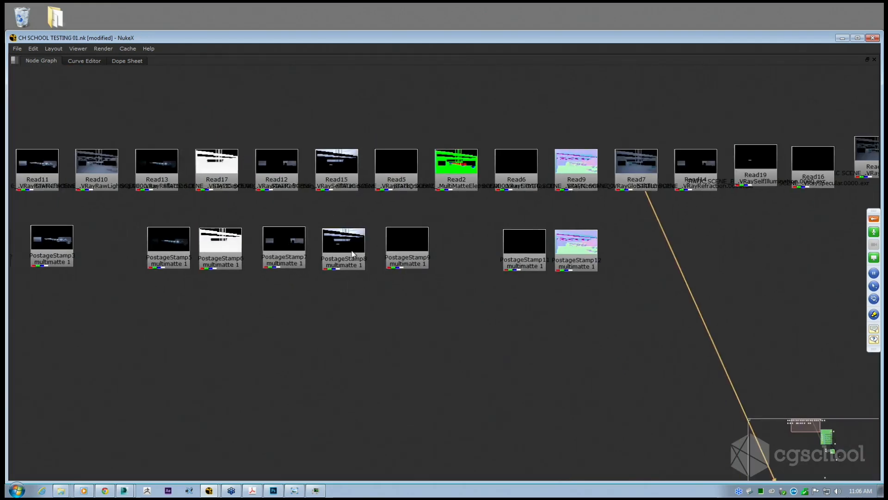
scroll(353, 254, down, 2)
click(376, 254)
scroll(375, 255, down, 1)
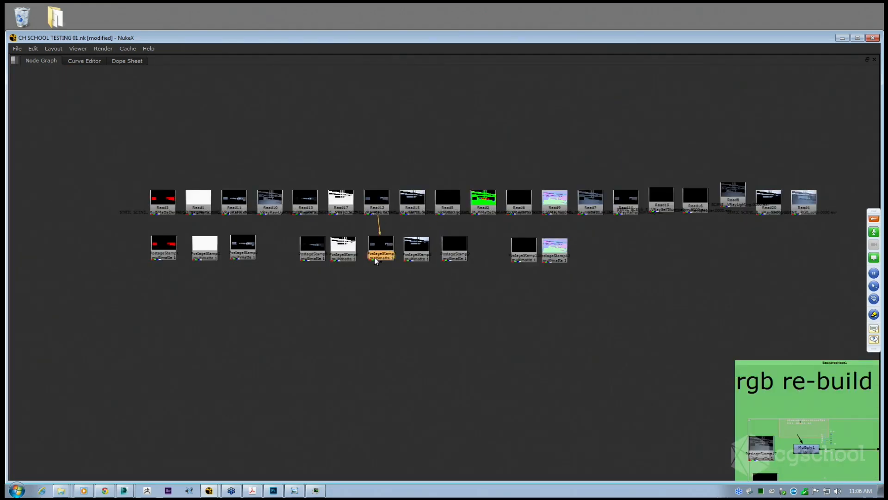
scroll(309, 243, up, 3)
click(310, 243)
scroll(310, 244, down, 4)
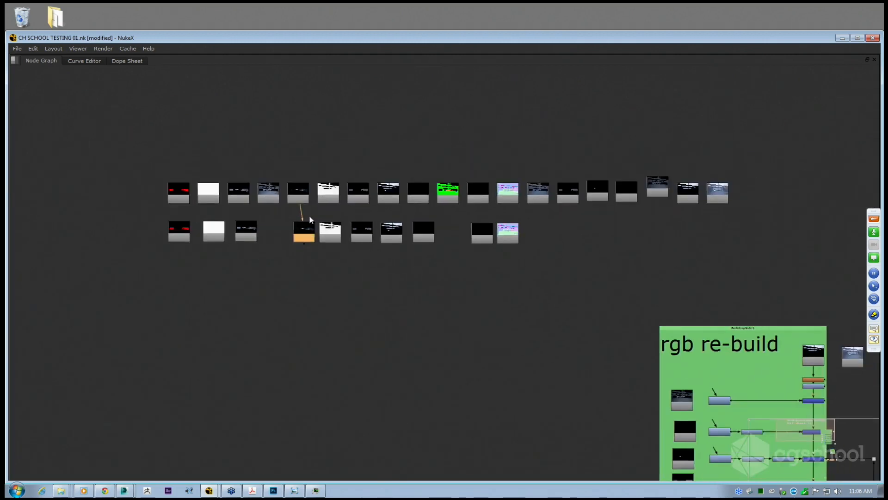
drag(309, 216, 512, 398)
drag(566, 401, 437, 322)
scroll(437, 322, up, 3)
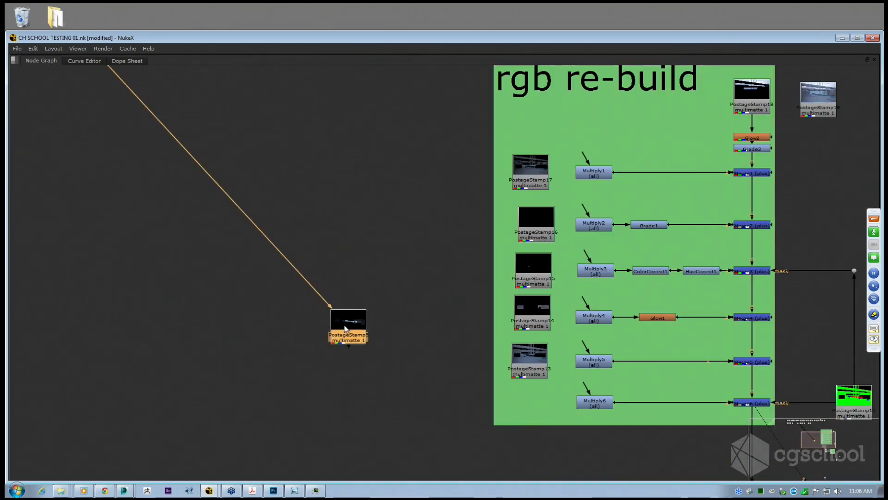
drag(344, 328, 524, 410)
scroll(469, 303, up, 2)
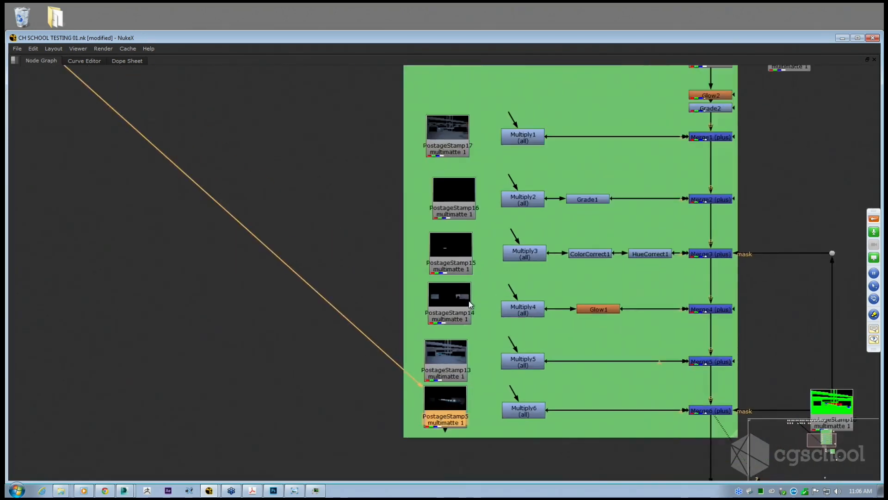
Swap PostageStamp14 and PostageStamp15 so that 15 feeds Multiply4 and 14 sits beside Multiply3.
scroll(470, 303, up, 1)
drag(453, 313, 333, 216)
drag(446, 239, 439, 295)
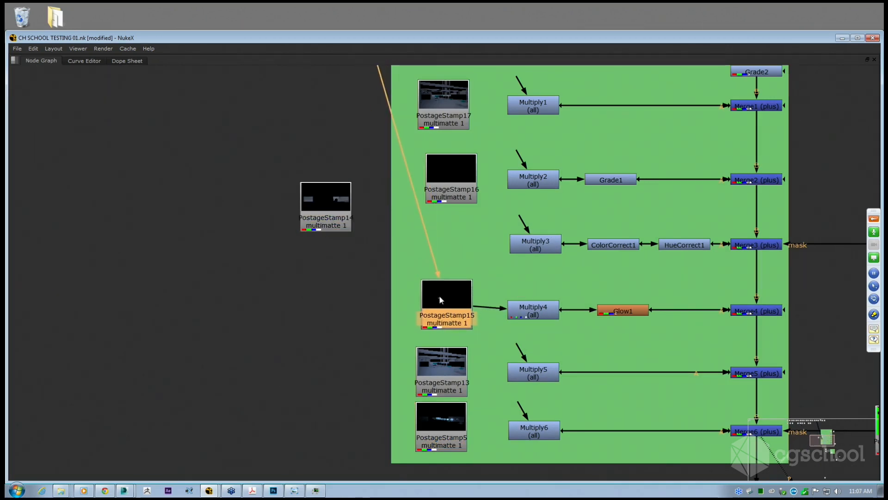
drag(321, 198, 448, 236)
Shift PostageStamp5 slightly toward Multiply6 and connect it to Multiply6, then connect PostageStamp13 to Multiply5.
drag(445, 423, 452, 424)
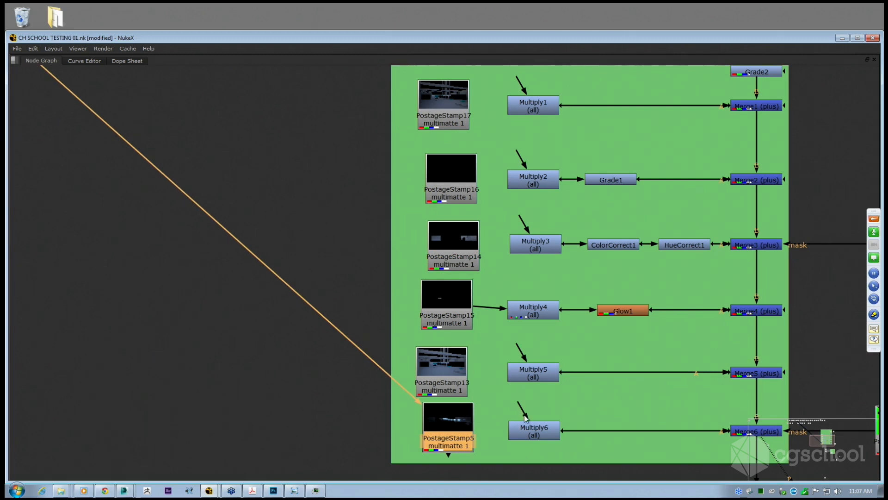
drag(524, 416, 458, 424)
click(508, 355)
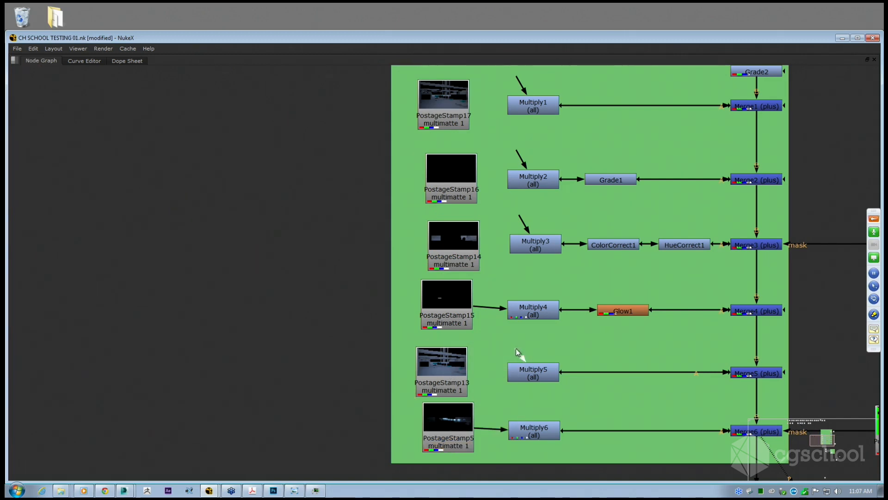
Connect the inputs of Multiply2, Multiply3 and Multiply1 to PostageStamp16, PostageStamp14 and PostageStamp17 respectively.
drag(486, 277, 465, 305)
drag(497, 179, 431, 206)
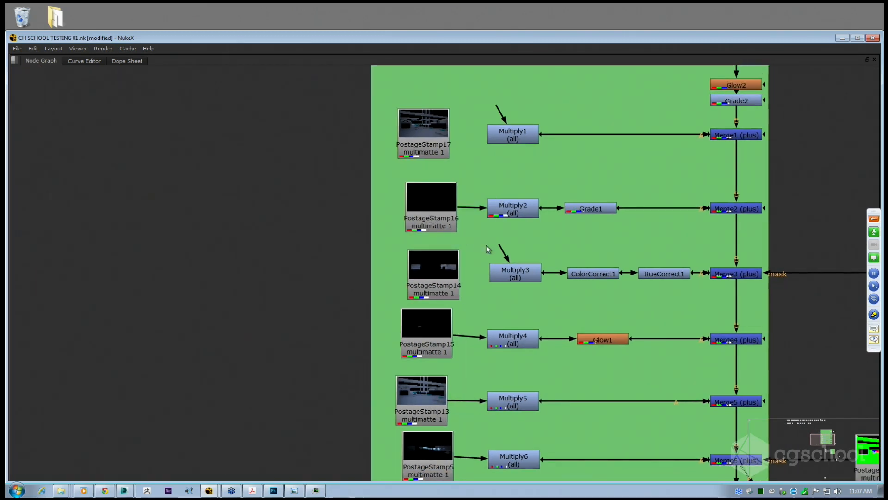
drag(499, 245, 433, 271)
scroll(455, 189, down, 3)
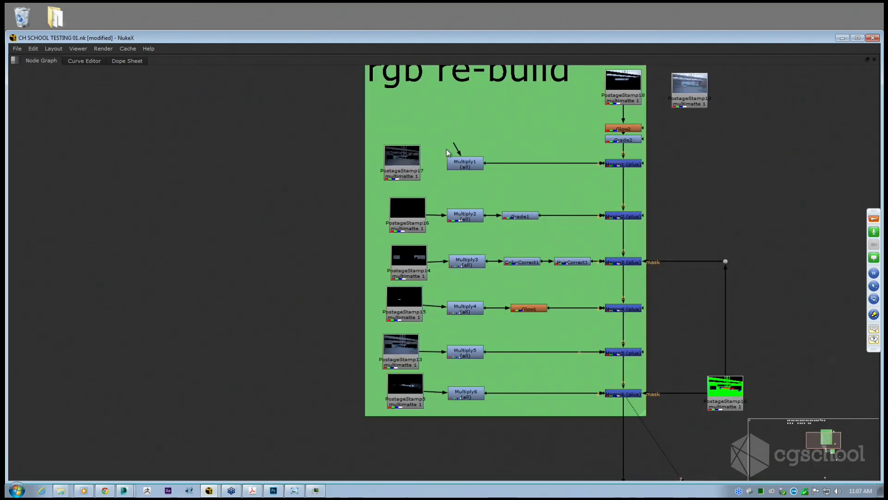
drag(454, 146, 416, 171)
Disable the Multiply, Grade, ColorCorrect and HueCorrect nodes in the upper three rows of the re-build.
drag(424, 138, 526, 275)
key(d)
click(371, 342)
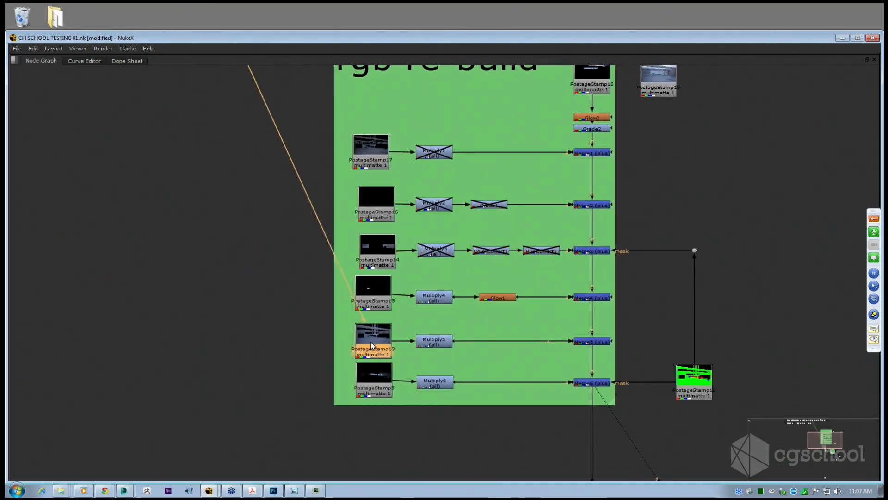
Select the rgb re-build backdrop with all its nodes and toggle their disabled state until everything is enabled.
drag(378, 149, 368, 232)
click(335, 95)
click(350, 114)
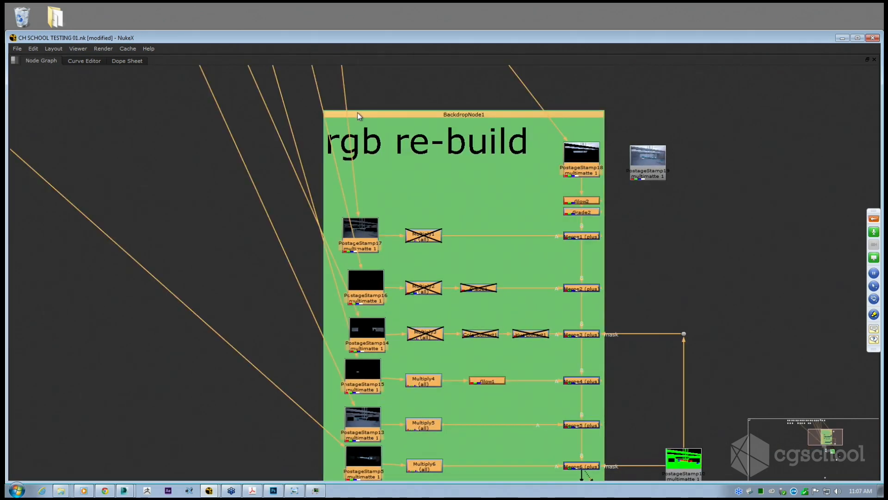
scroll(358, 116, down, 2)
drag(380, 114, 353, 116)
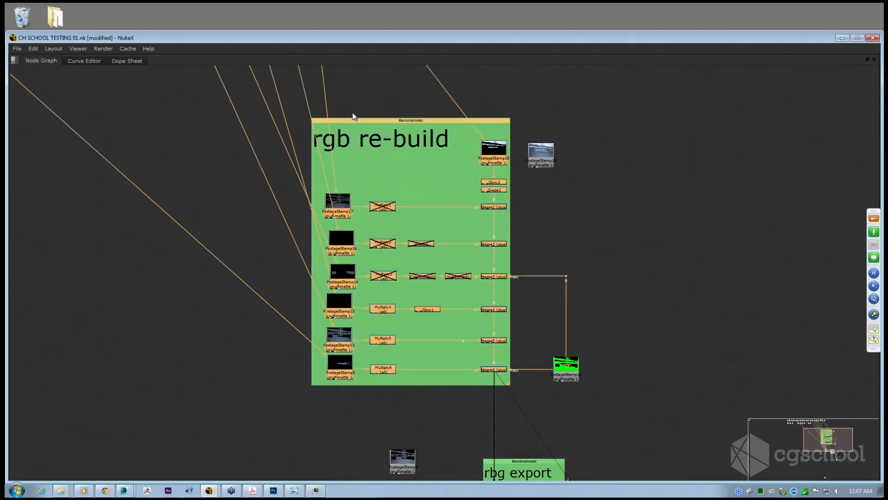
key(d)
key(d)
key(d)
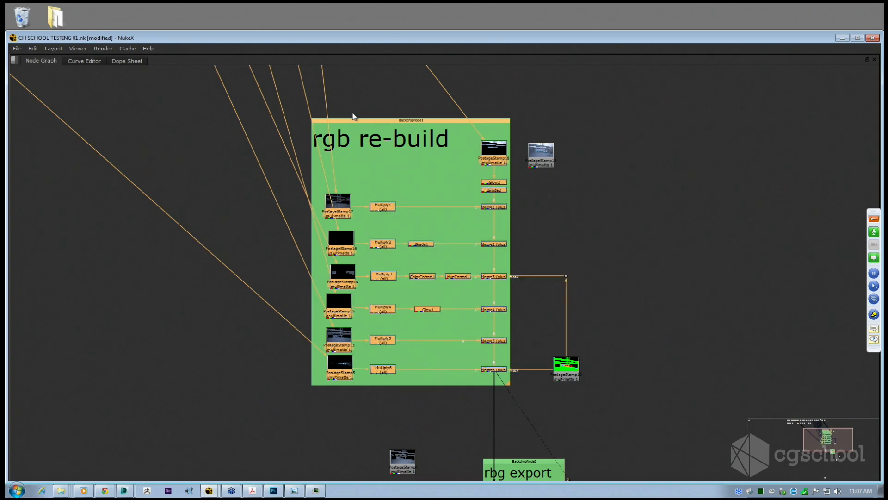
click(253, 197)
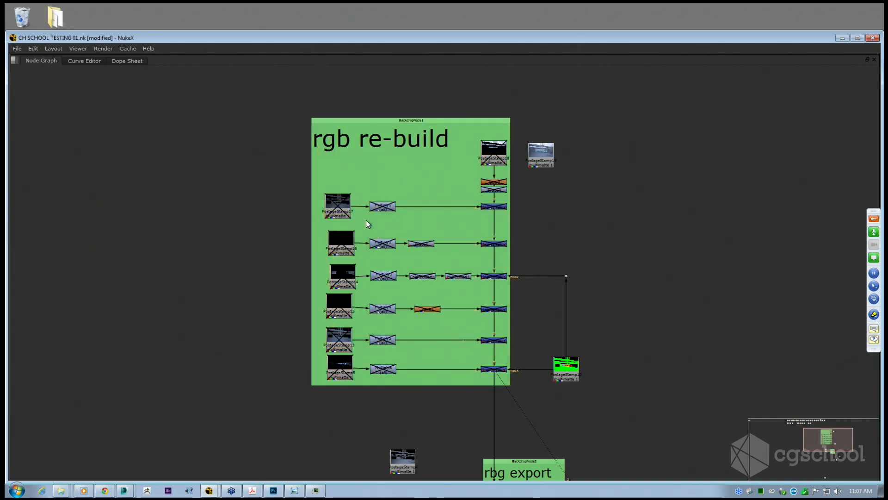
key(ctrl+a)
key(d)
Disable the Multiply and correction nodes in the upper three re-build rows, plus Multiply5 and Multiply6.
drag(361, 174, 474, 289)
key(d)
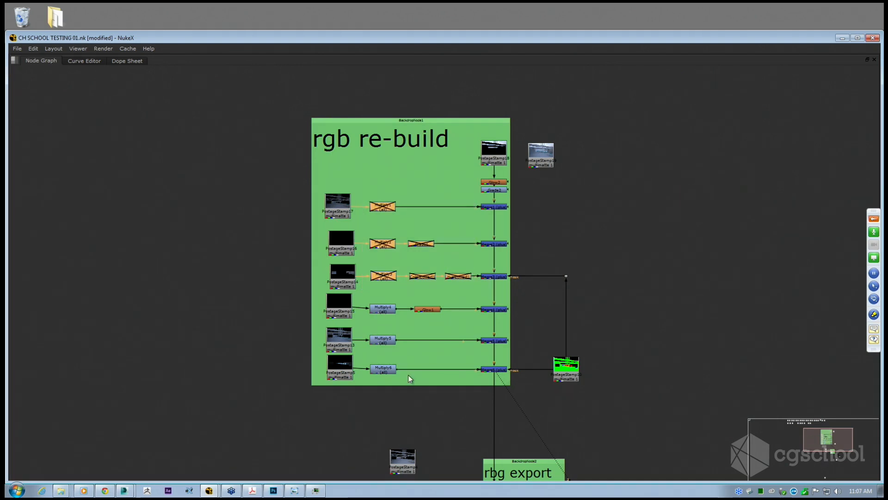
drag(414, 391, 370, 337)
key(d)
Select the rgb re-build and export nodes together to examine their links to the Read nodes.
scroll(381, 281, down, 5)
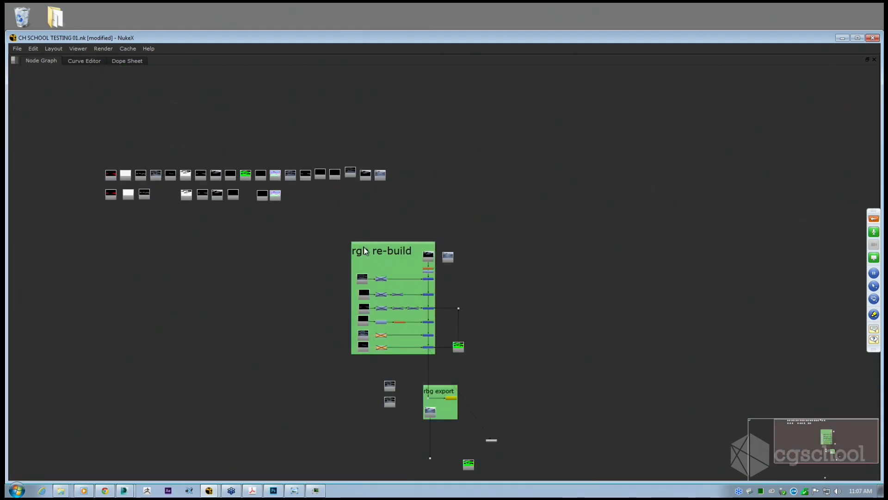
scroll(359, 265, up, 2)
scroll(359, 264, up, 2)
drag(319, 200, 595, 484)
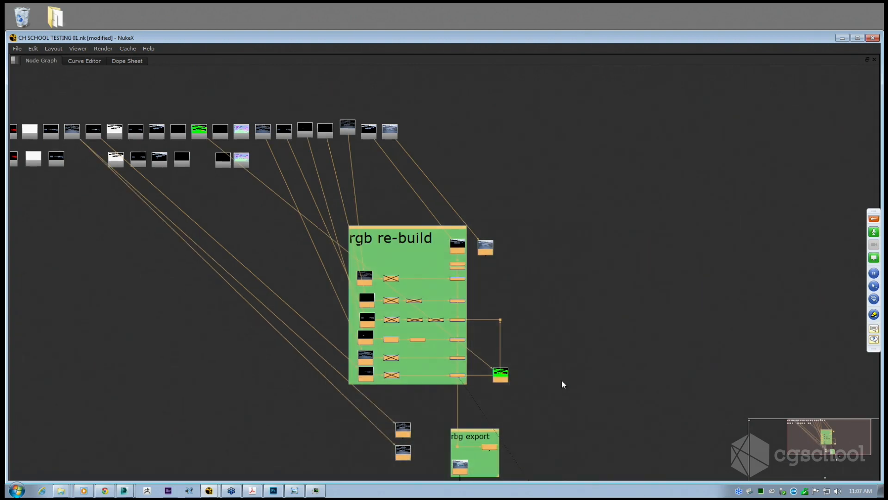
drag(562, 380, 562, 327)
drag(332, 143, 606, 464)
Move the raised Read8 node down slightly so it lines up with the other Read nodes.
drag(193, 172, 277, 244)
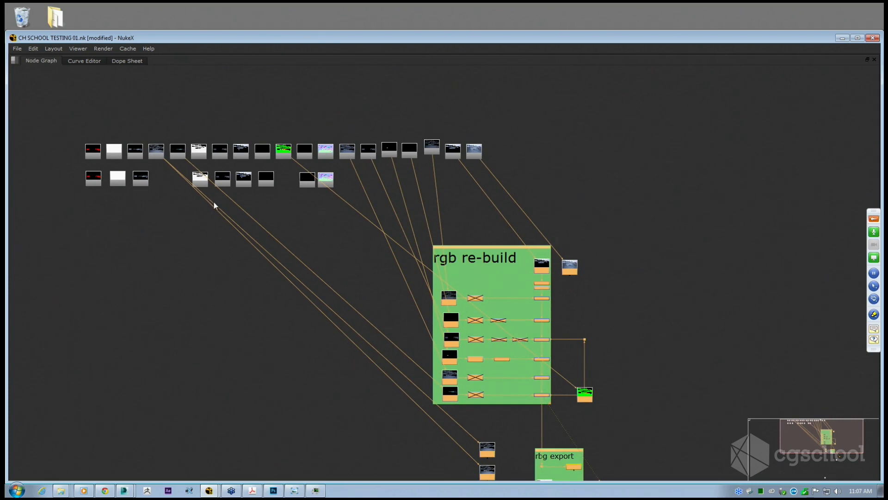
scroll(183, 210, up, 2)
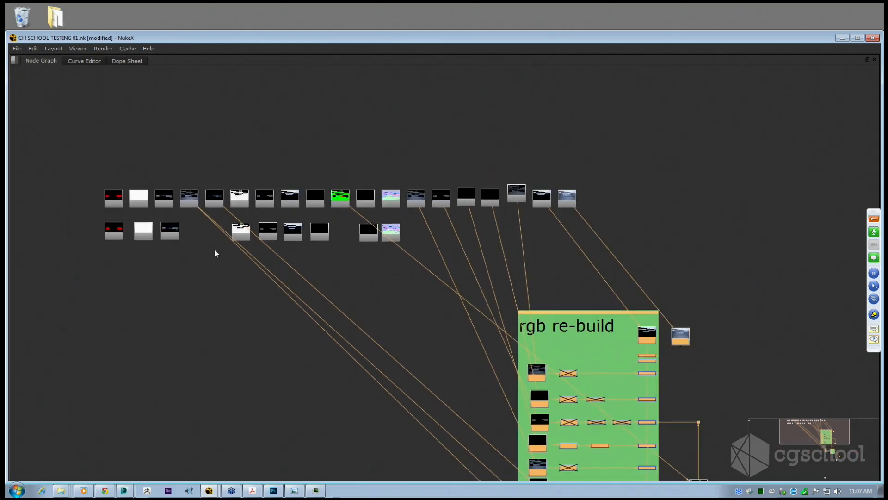
drag(514, 196, 514, 202)
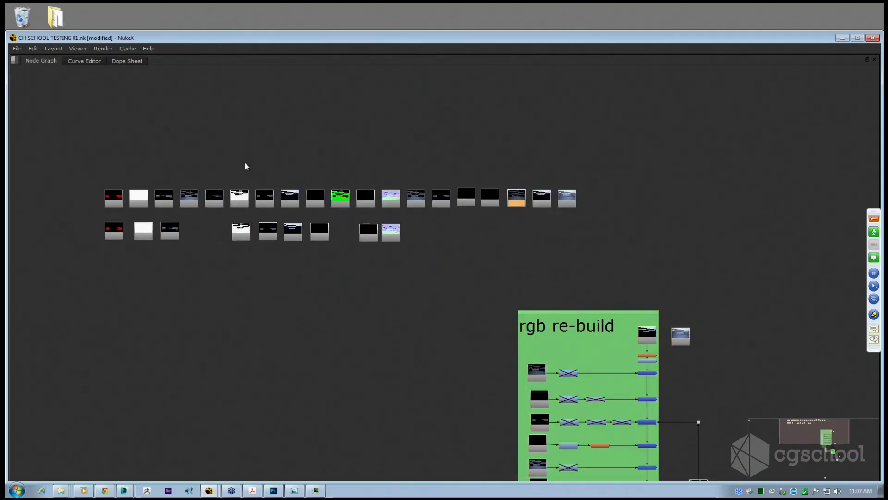
Duplicate the full row of Read nodes and place the copies directly above the originals.
drag(191, 153, 198, 171)
scroll(203, 171, up, 2)
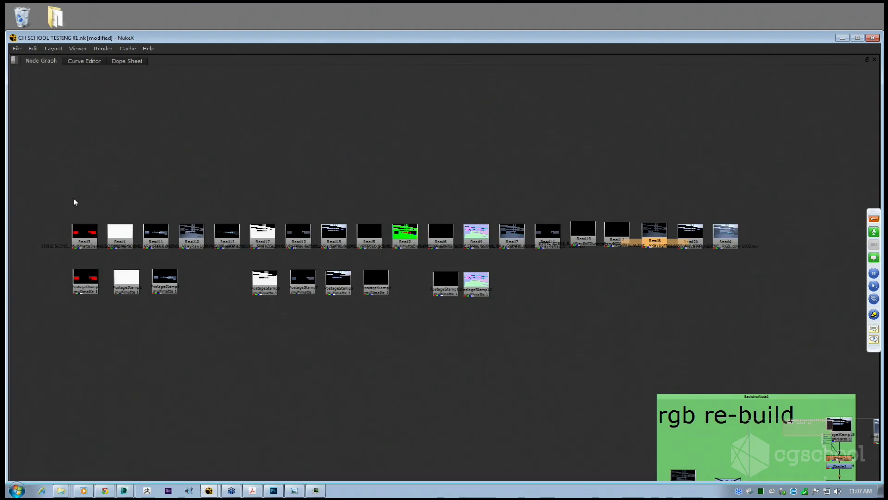
drag(54, 203, 775, 270)
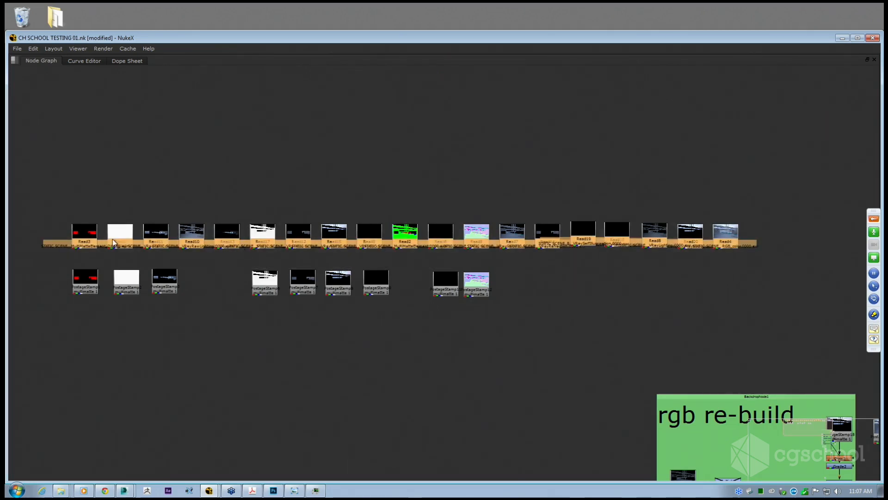
key(ctrl+c)
click(148, 142)
key(ctrl+v)
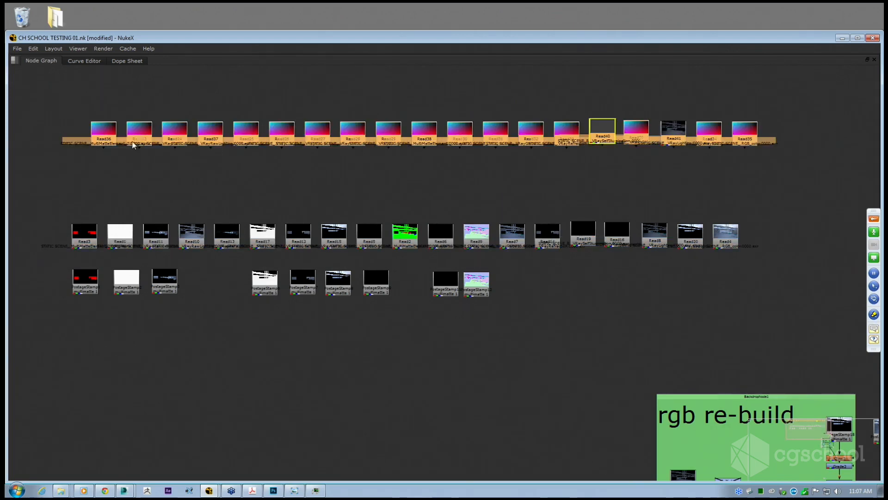
drag(89, 151, 82, 210)
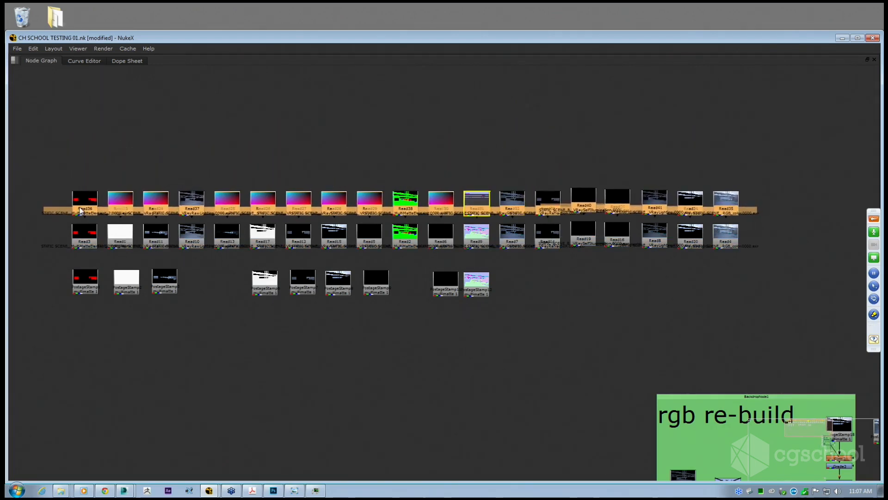
click(390, 226)
click(698, 303)
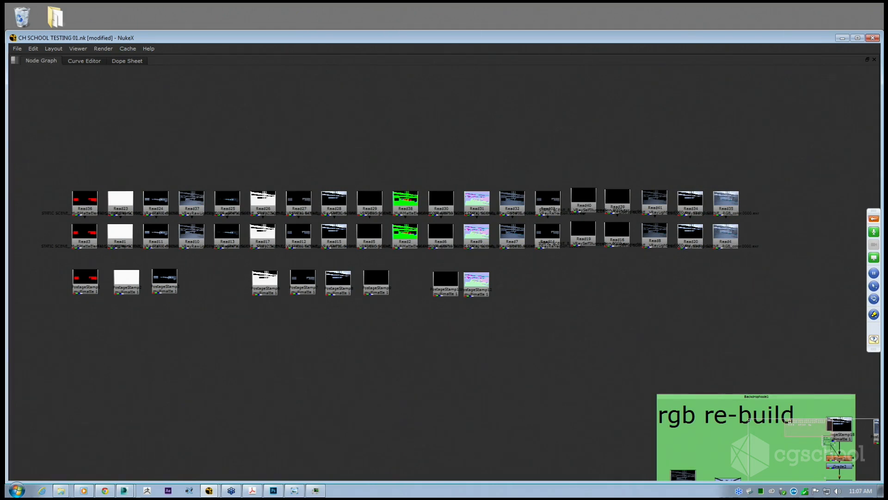
With the re-build nodes selected, try re-linking the Read10 and Read13 connections to the duplicates Read37 and Read25.
drag(701, 309, 523, 197)
scroll(523, 199, down, 6)
drag(471, 214, 680, 460)
scroll(329, 176, up, 8)
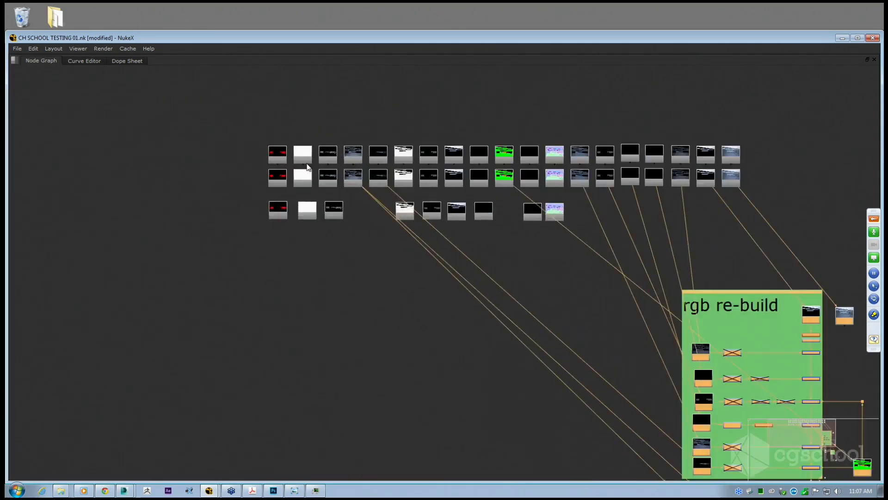
drag(365, 220, 350, 161)
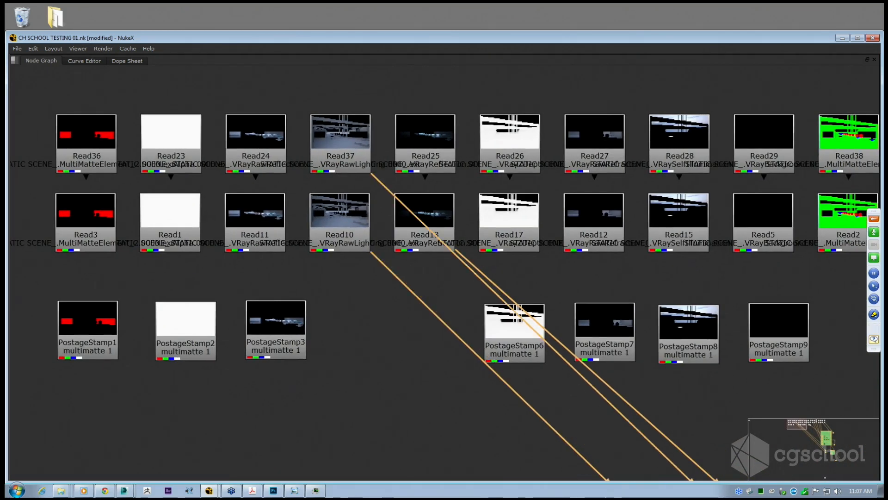
drag(376, 258, 350, 159)
drag(462, 254, 434, 143)
Try re-linking the connections of Read2, Read7, Read14 and Read19 to duplicates Read38, Read32, Read33 and Read40.
drag(633, 258, 328, 252)
drag(585, 248, 551, 141)
drag(642, 225, 443, 223)
drag(614, 253, 599, 145)
drag(637, 222, 510, 220)
drag(578, 250, 557, 143)
drag(651, 245, 643, 145)
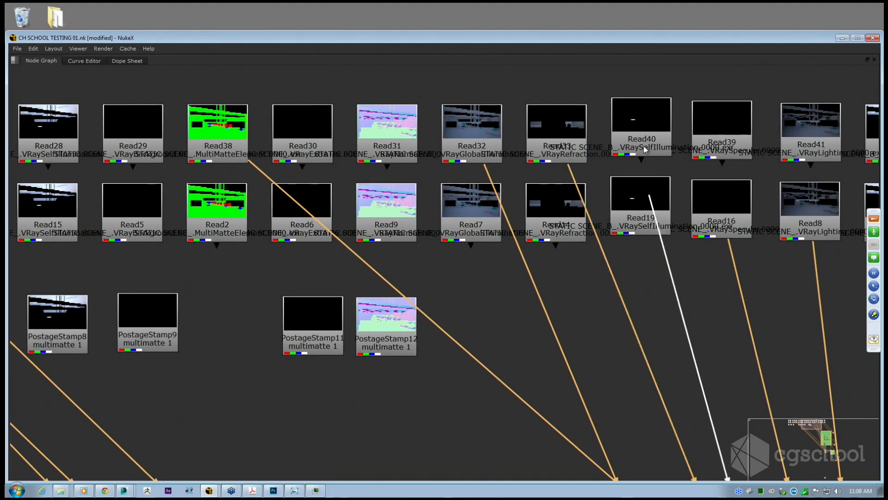
Undo the re-linking so the stamps take their input from the original Read nodes.
drag(679, 221, 665, 217)
key(ctrl+z)
key(ctrl+z)
key(ctrl+z)
key(ctrl+z)
key(ctrl+z)
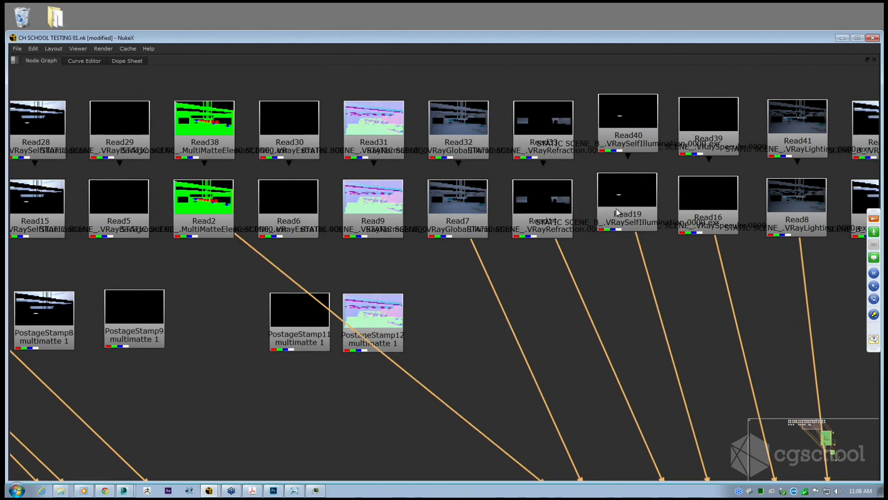
Delete the duplicated row of Read nodes above the originals.
scroll(511, 222, down, 3)
scroll(324, 238, down, 2)
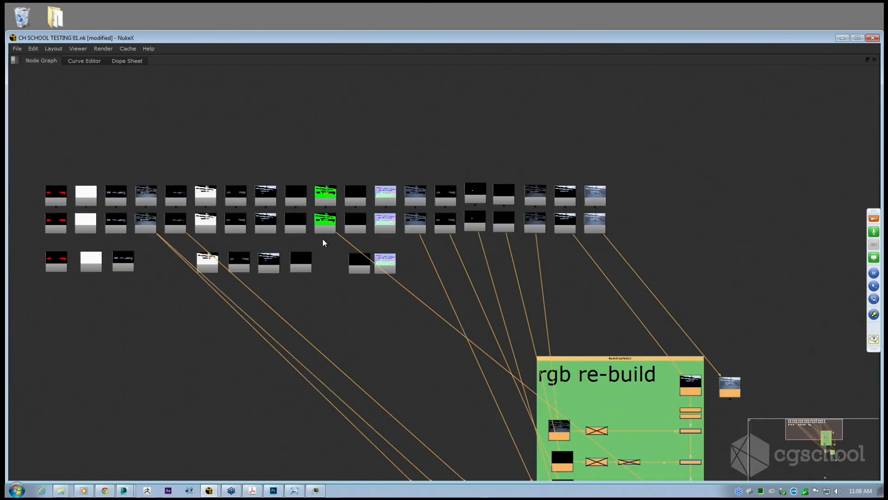
scroll(171, 218, down, 3)
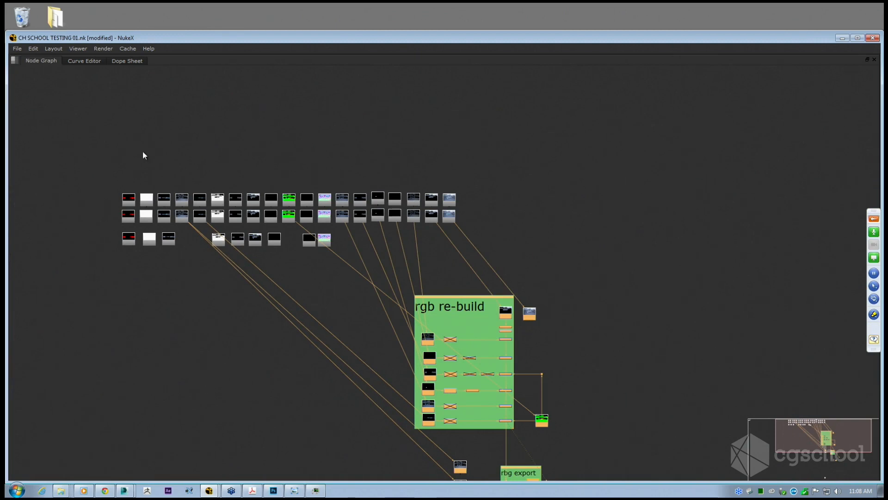
drag(90, 169, 478, 211)
scroll(312, 206, up, 1)
key(Delete)
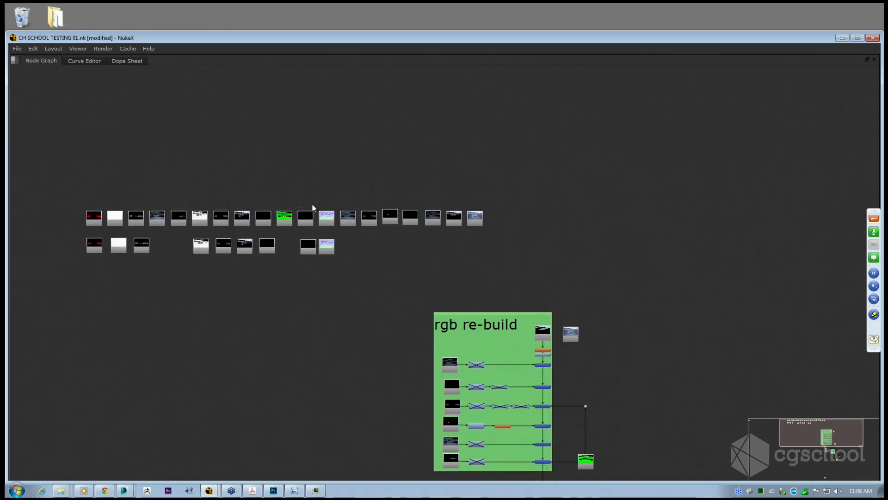
Examine the row of Read render passes that supplies the rgb re-build.
drag(312, 205, 379, 230)
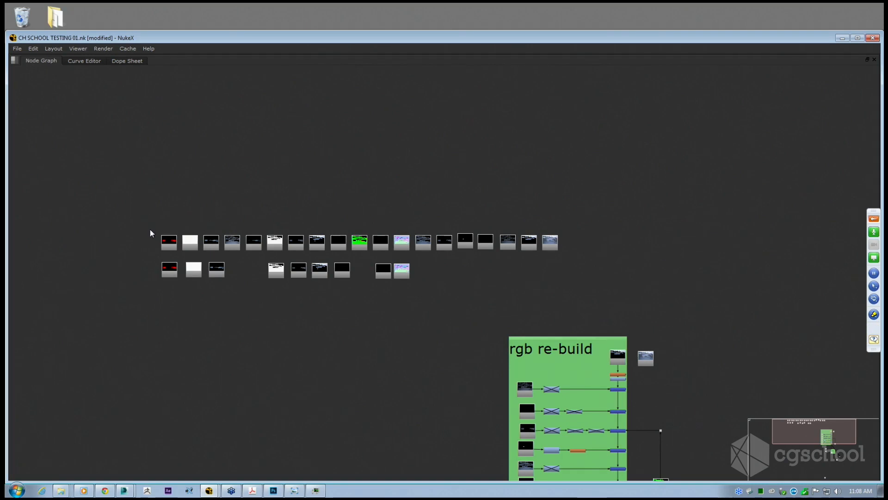
drag(139, 218, 579, 124)
click(591, 276)
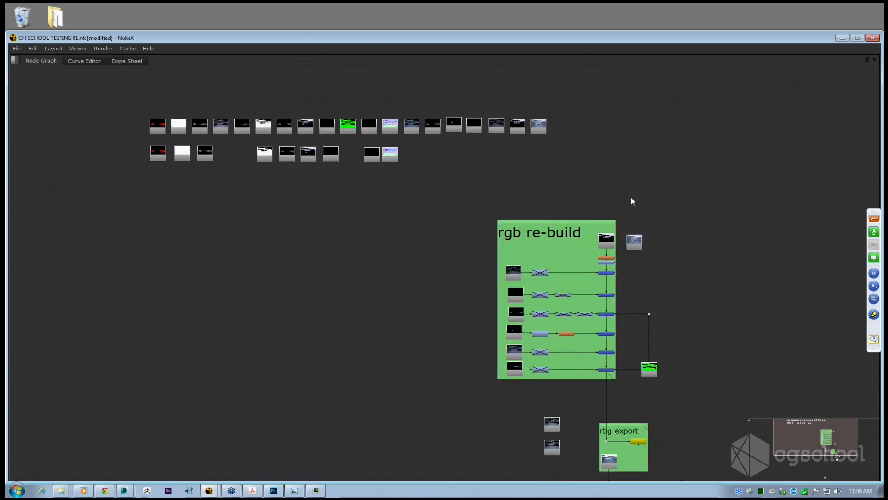
drag(631, 196, 608, 184)
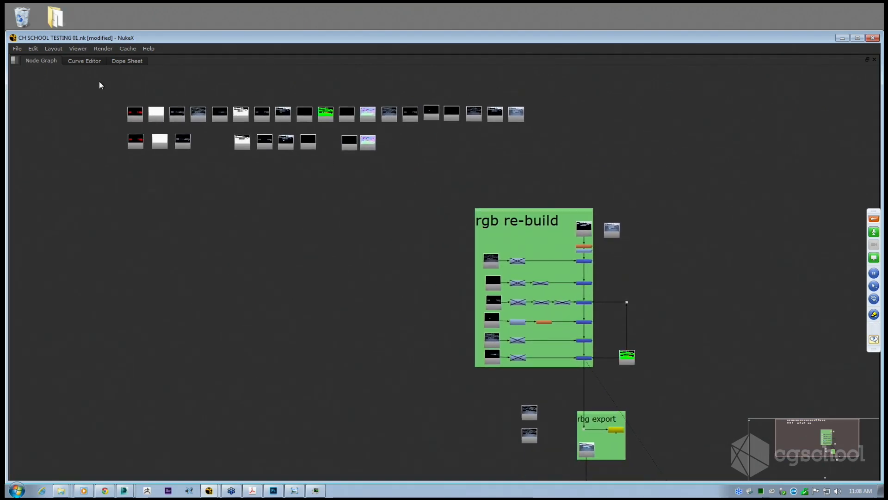
drag(82, 79, 563, 125)
click(564, 128)
Select PostageStamp16, PostageStamp15, PostageStamp5 and the RGB stamp beside the re-build backdrop to trace each one's source Read node.
drag(605, 424, 580, 407)
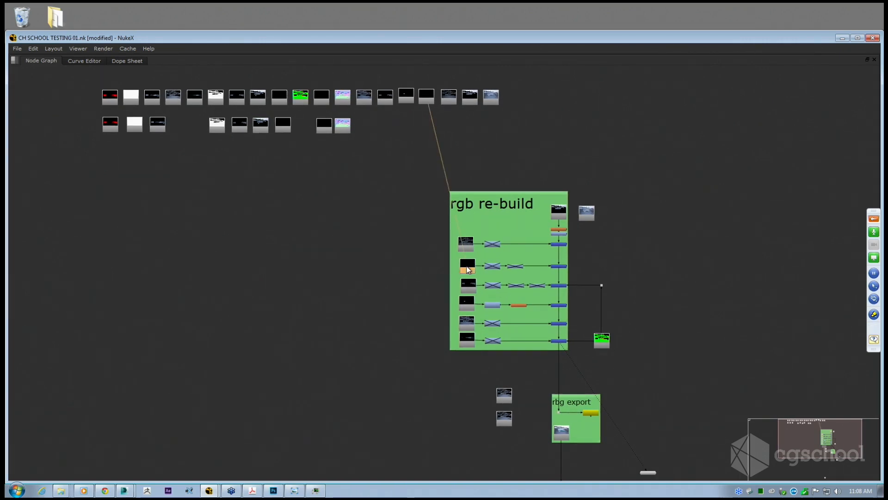
click(468, 307)
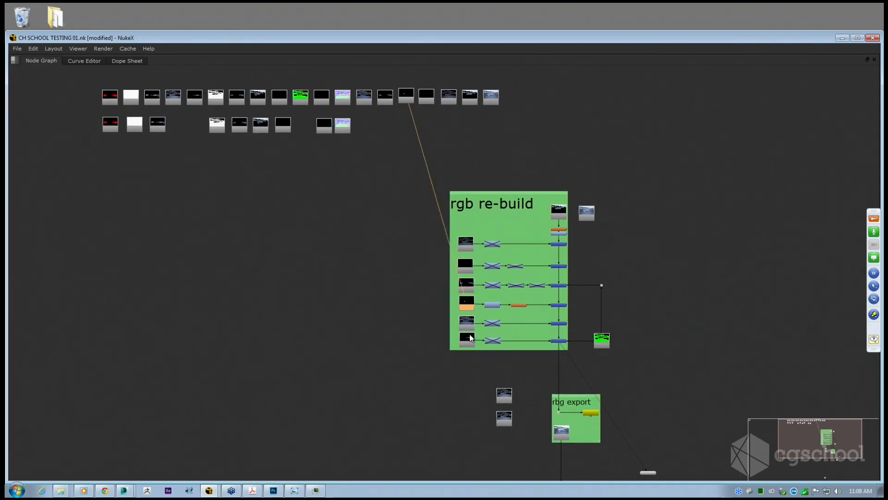
click(469, 342)
drag(538, 223, 502, 211)
scroll(502, 210, up, 2)
scroll(502, 210, down, 3)
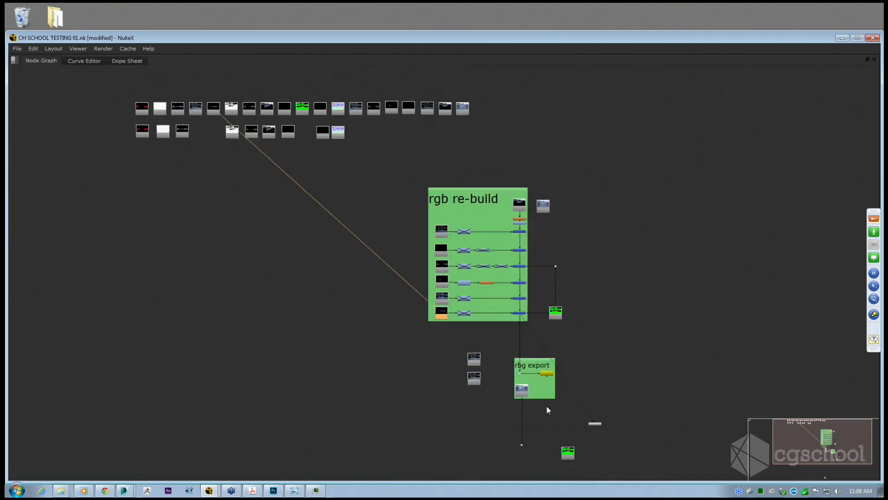
drag(598, 320, 561, 329)
scroll(560, 332, up, 1)
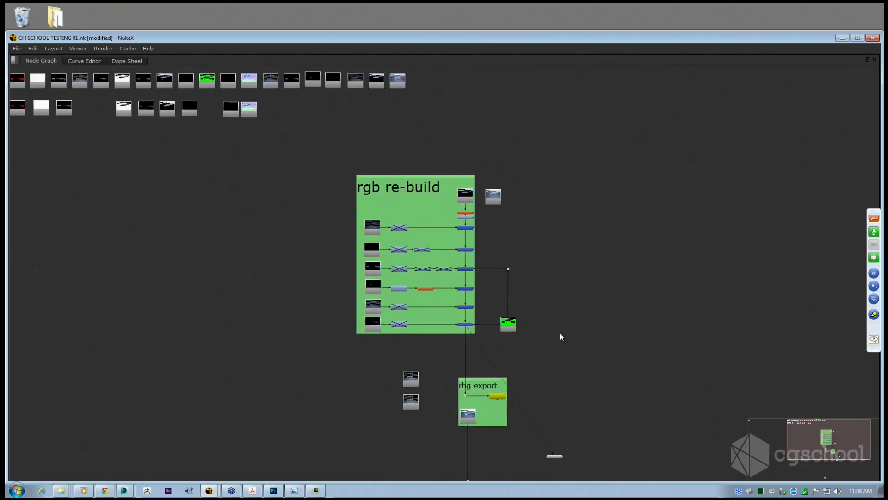
mouse_move(492, 206)
mouse_down()
mouse_move(494, 155)
mouse_move(486, 198)
mouse_up()
drag(500, 334, 477, 315)
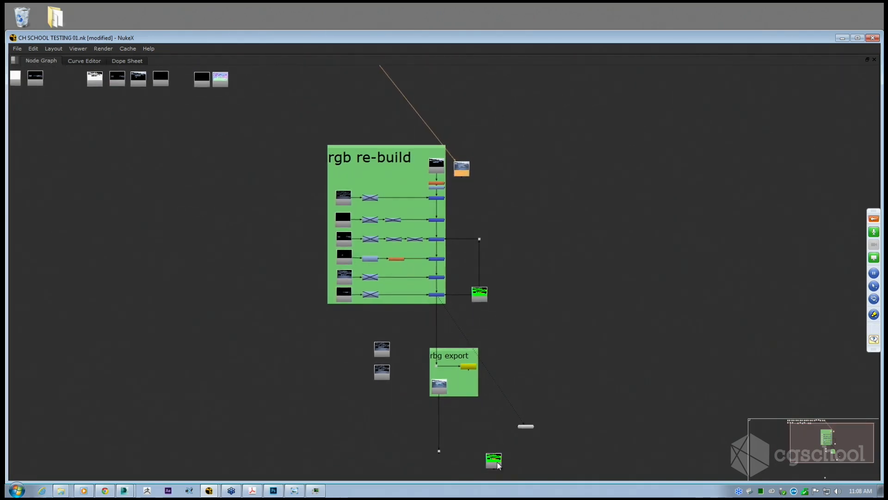
Move the green MultiMatteElement Read node from below the rbg export group up beside the rgb re-build backdrop.
drag(498, 466, 261, 168)
scroll(278, 195, up, 2)
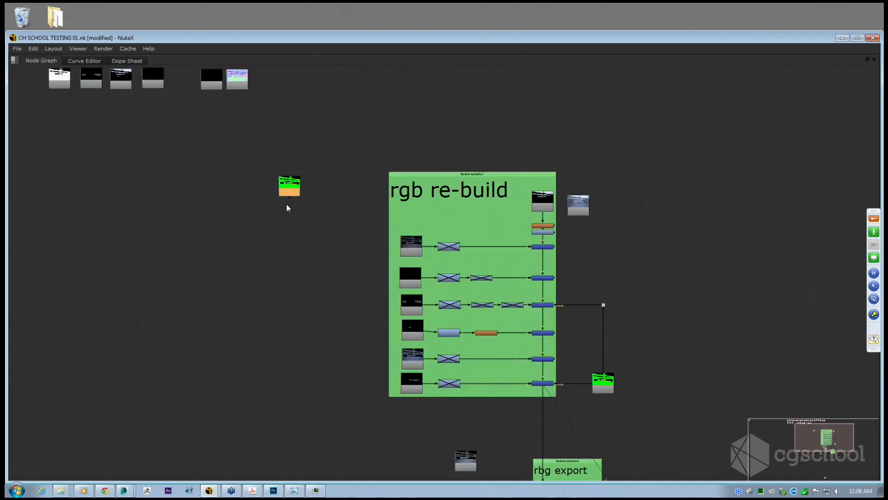
drag(287, 228, 258, 224)
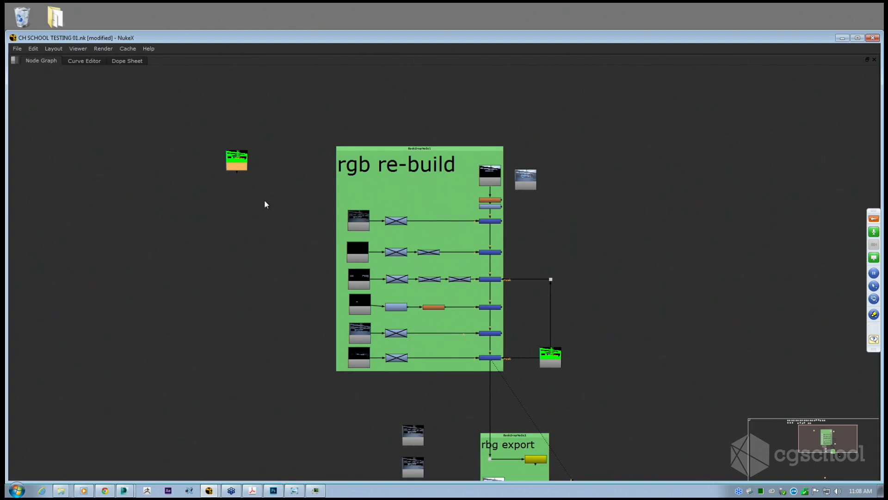
drag(266, 204, 290, 204)
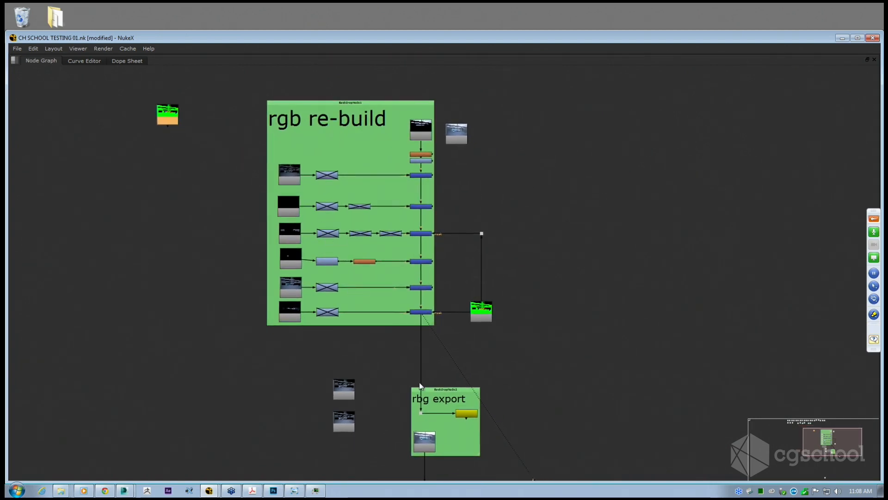
Examine how the rgb re-build merge chain feeds the rbg export group, with the viewer showing the composite.
drag(420, 384, 362, 277)
scroll(346, 276, down, 3)
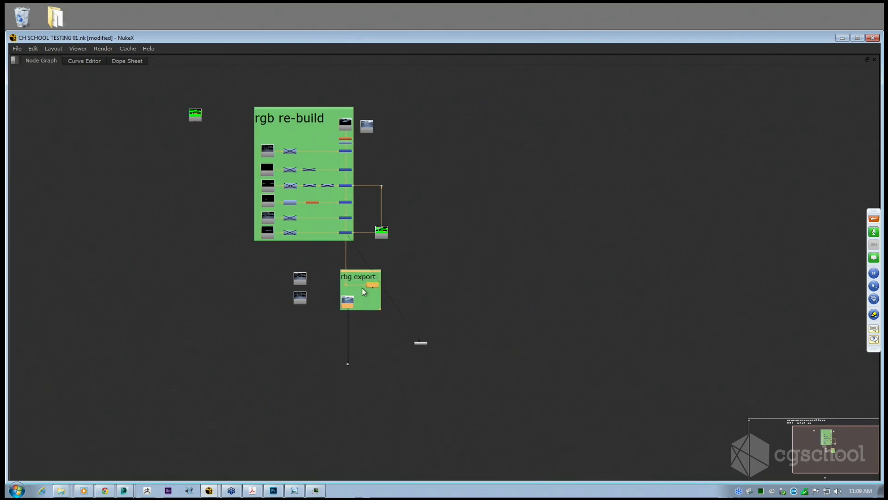
scroll(357, 311, up, 3)
scroll(351, 277, up, 3)
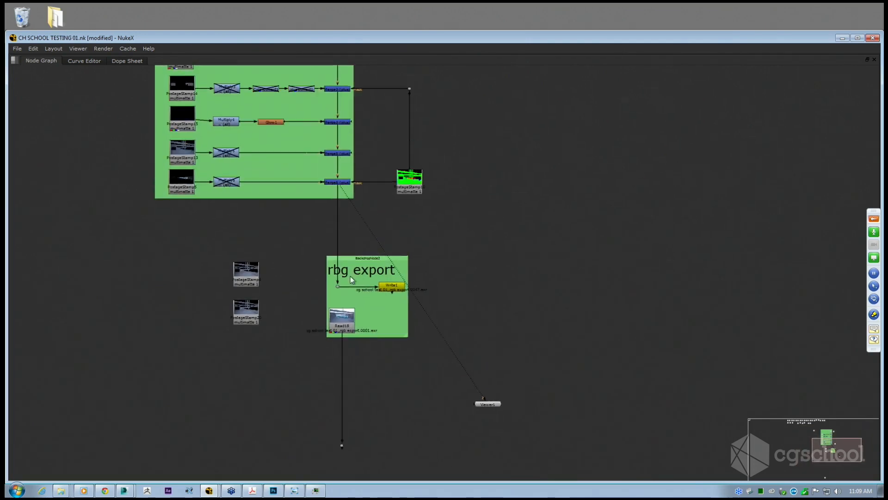
click(390, 347)
drag(331, 237, 378, 348)
click(388, 355)
key(space)
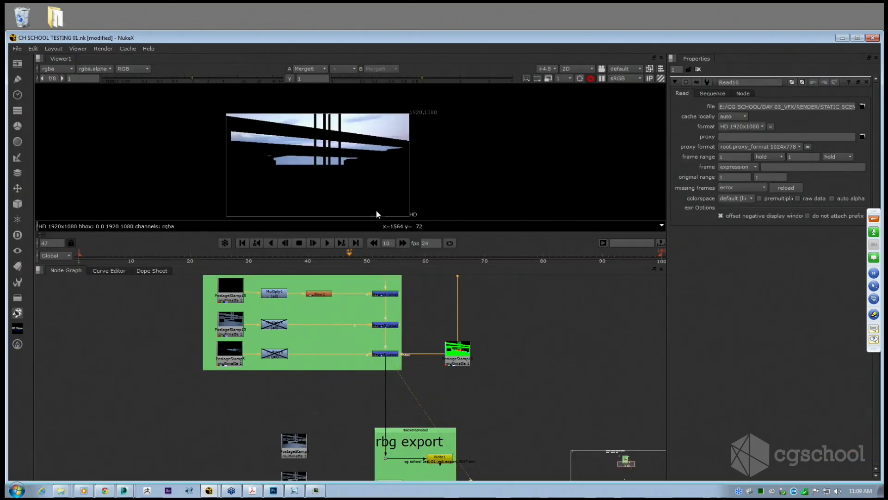
drag(354, 276, 379, 377)
drag(412, 289, 404, 369)
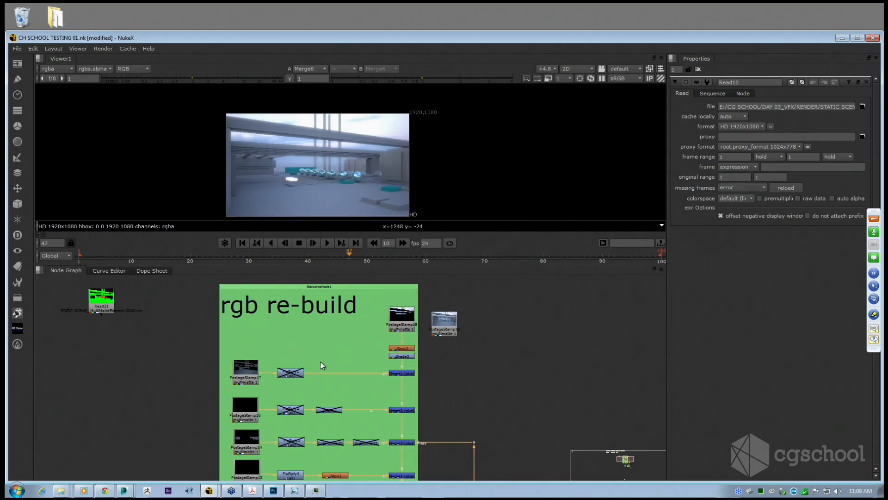
drag(320, 362, 291, 306)
drag(409, 470, 368, 299)
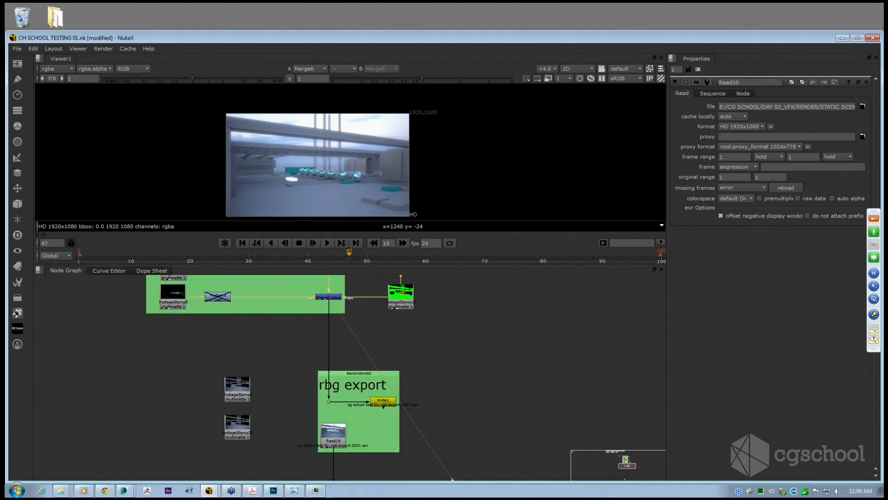
Render the rgb export from the Write1 node with frame range 1-1.
double_click(383, 402)
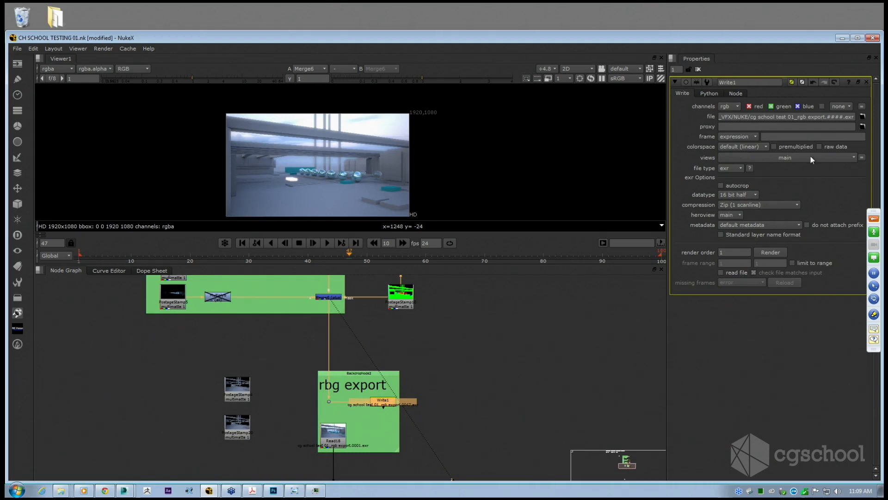
click(764, 254)
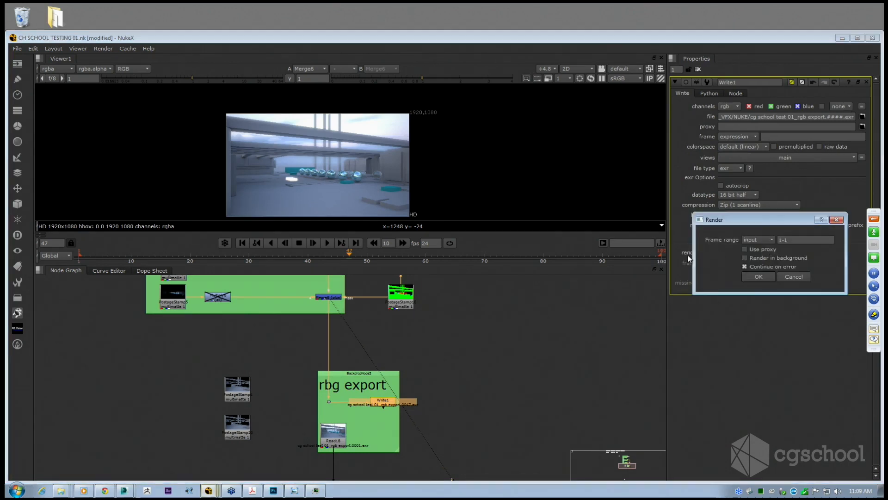
click(758, 277)
Move the rgb export Read node, Read18, out of the rbg export backdrop to the end of the render-pass Read row.
click(340, 431)
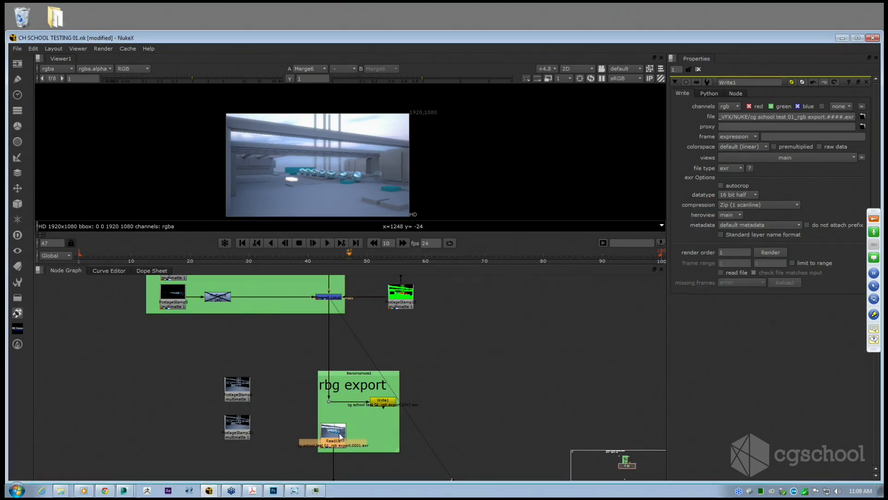
scroll(337, 426, down, 3)
key(space)
scroll(328, 422, up, 3)
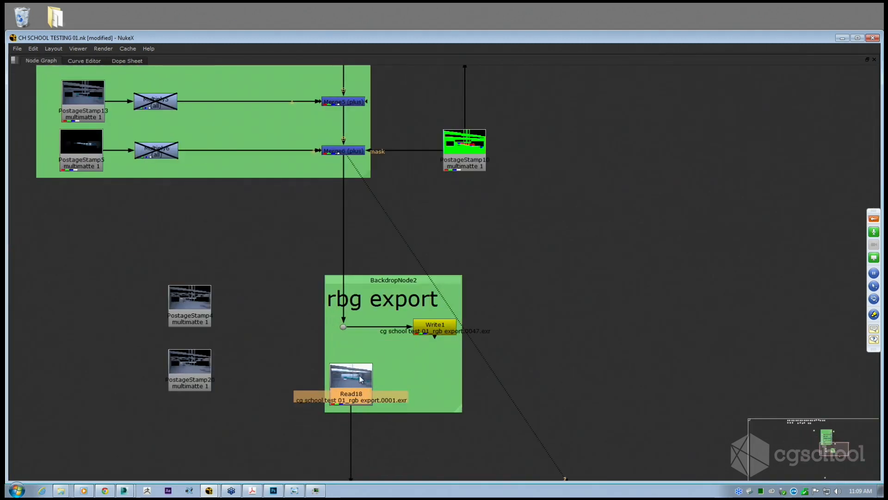
scroll(361, 377, down, 5)
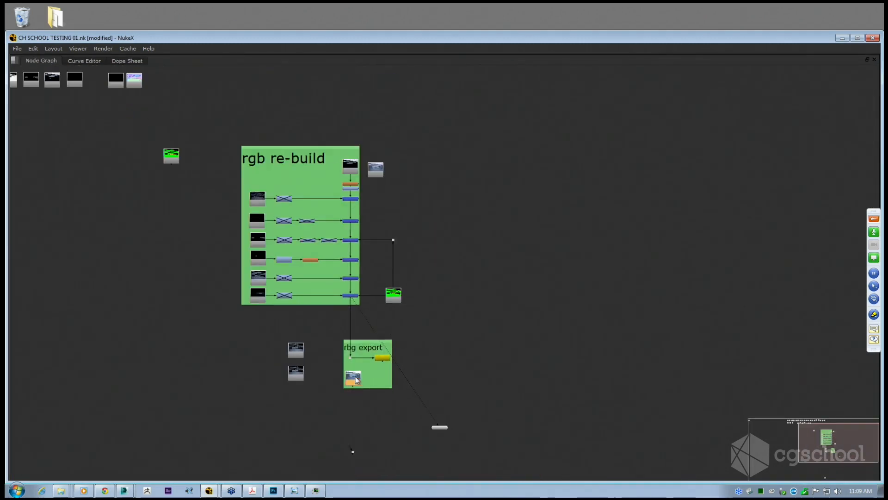
scroll(356, 381, down, 3)
scroll(331, 199, up, 2)
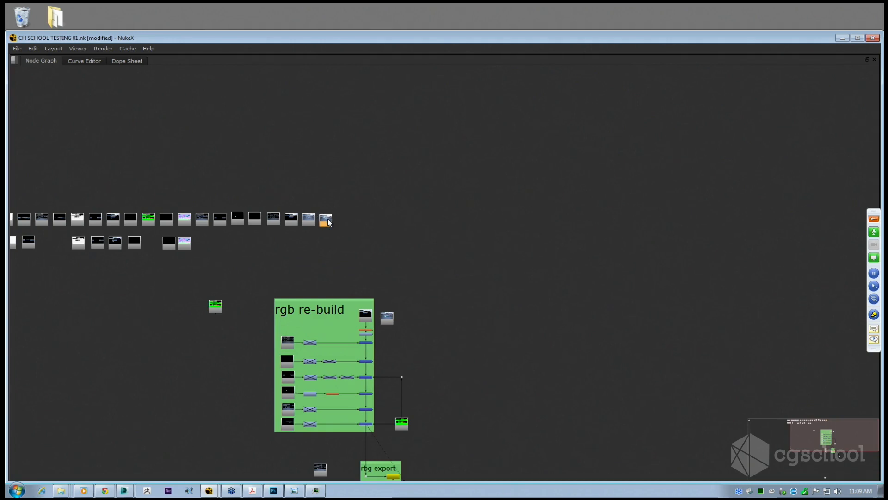
Shift Read18 slightly away from Read4 so a gap separates it from the other render passes.
drag(67, 180, 386, 235)
click(324, 242)
drag(158, 209, 280, 205)
scroll(419, 309, up, 4)
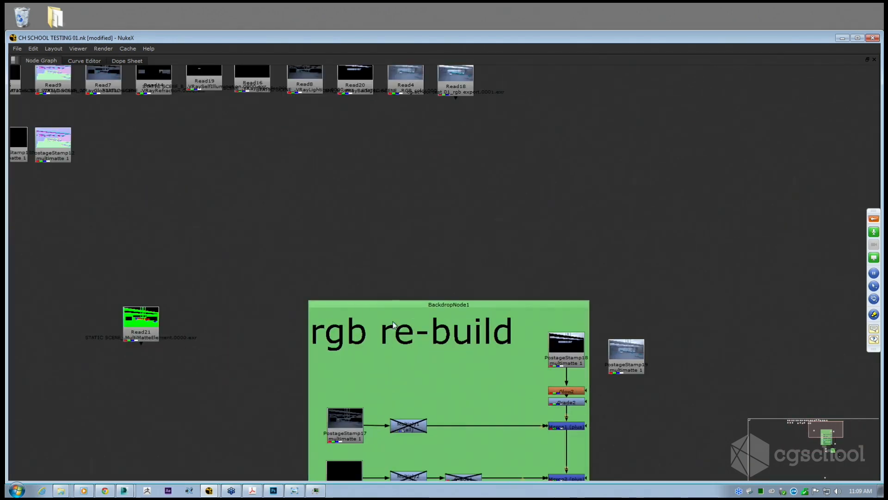
scroll(417, 231, down, 3)
scroll(371, 190, up, 3)
drag(371, 191, 394, 195)
scroll(369, 210, down, 2)
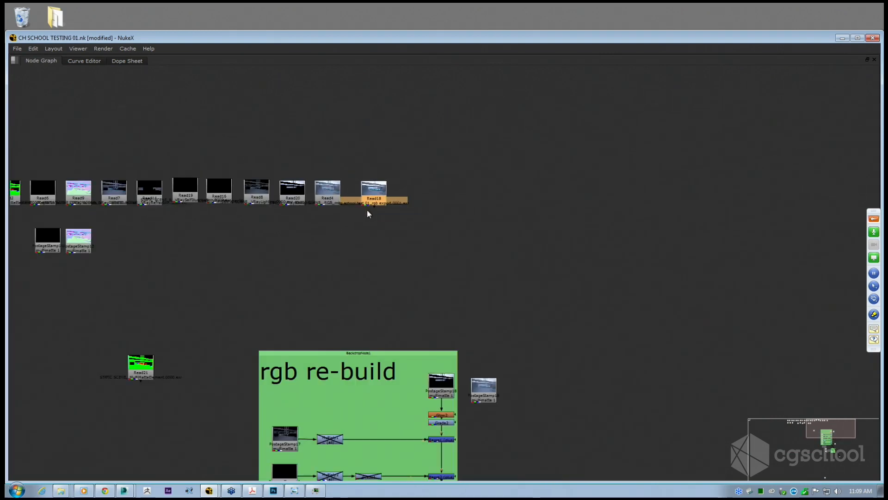
Add a PostageStamp node below Read18 and connect it to that Read's output.
click(69, 266)
drag(288, 277, 374, 242)
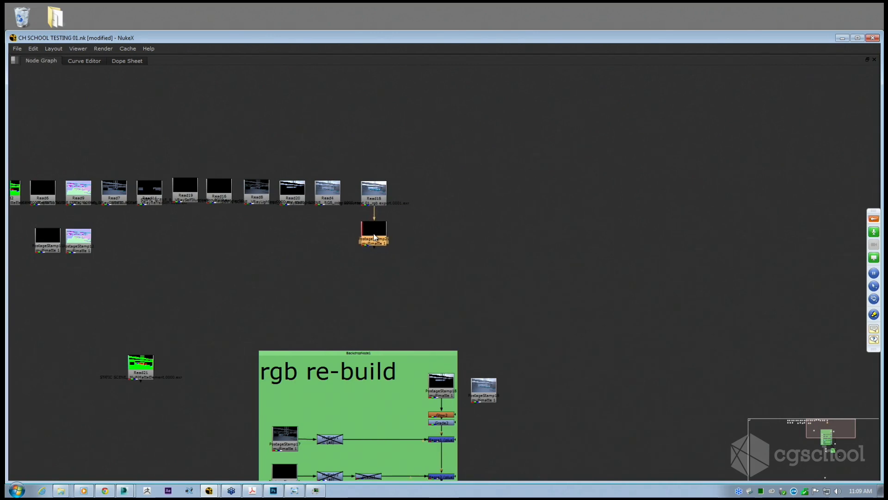
scroll(372, 237, down, 1)
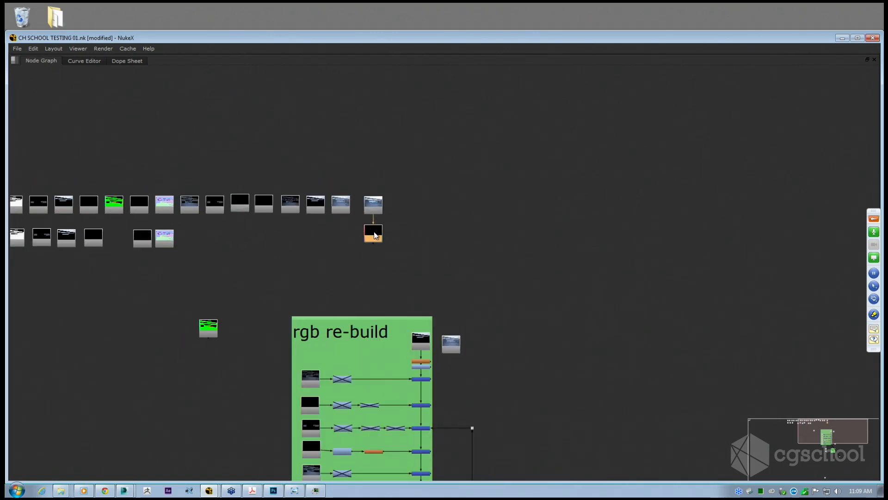
Restore the multi-pane layout with the multimatte 1 postage stamp below Read18 in the node graph.
scroll(375, 236, up, 3)
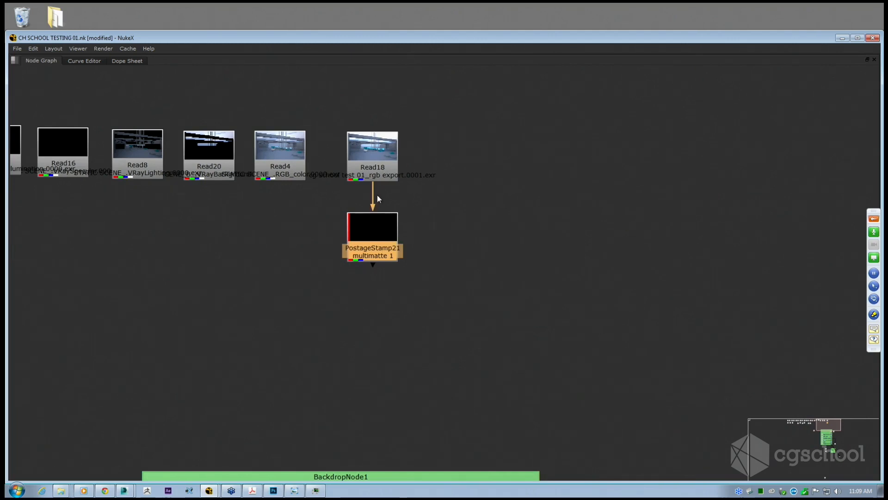
drag(406, 223, 287, 274)
key(space)
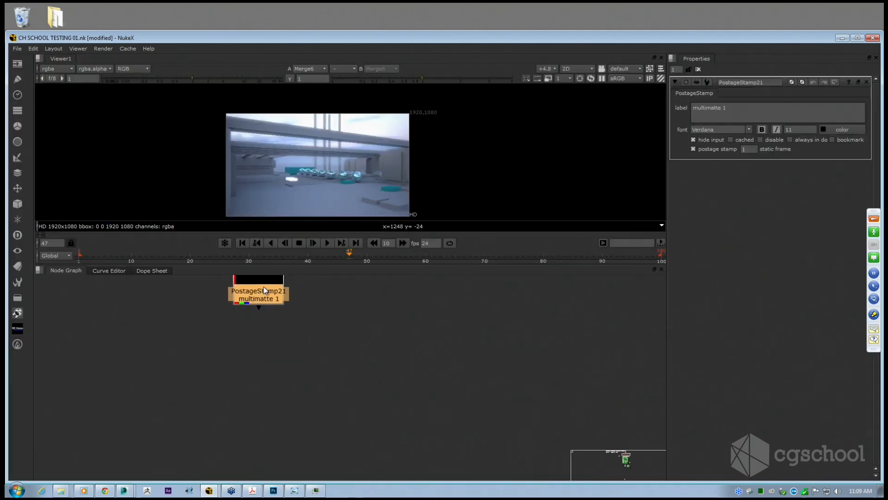
drag(268, 309, 309, 420)
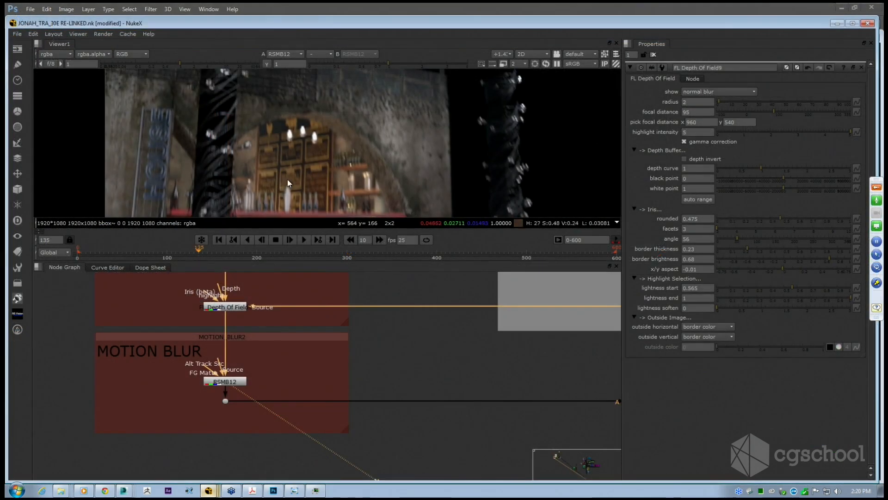
Move the Depth Of Field node's focal point onto the stone wall, at about x 870, y 332.
drag(288, 179, 274, 165)
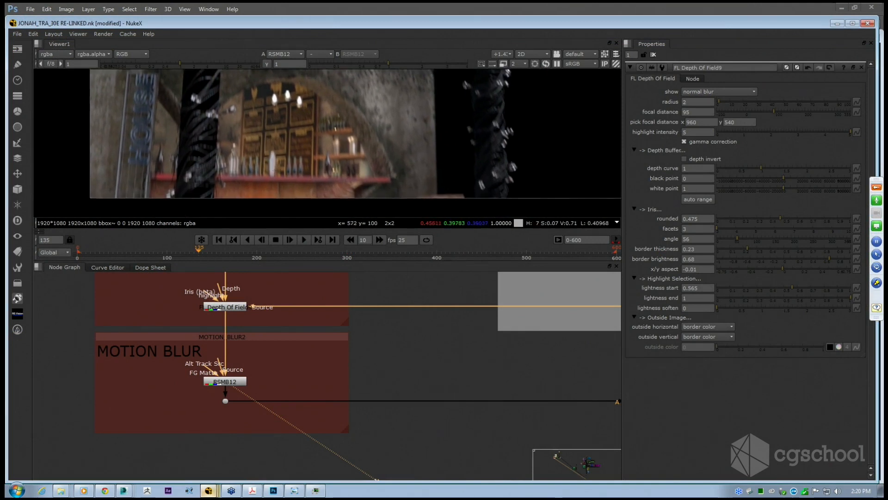
drag(326, 148, 329, 177)
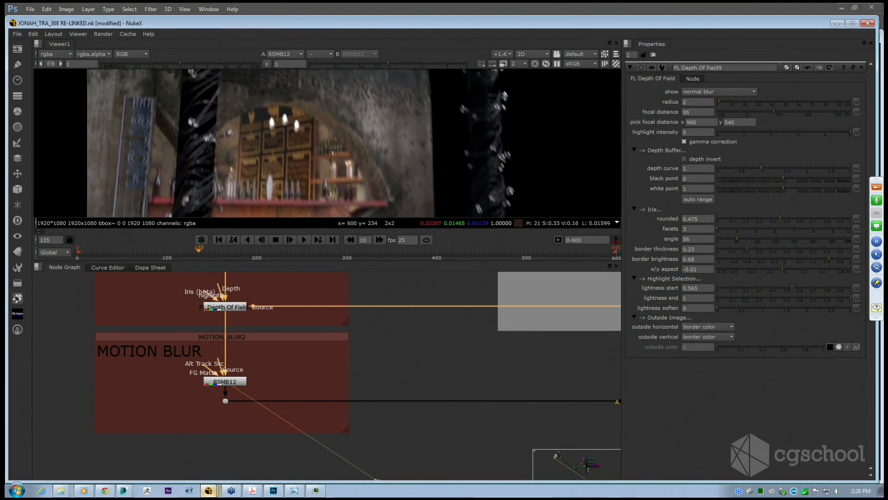
drag(285, 147, 316, 132)
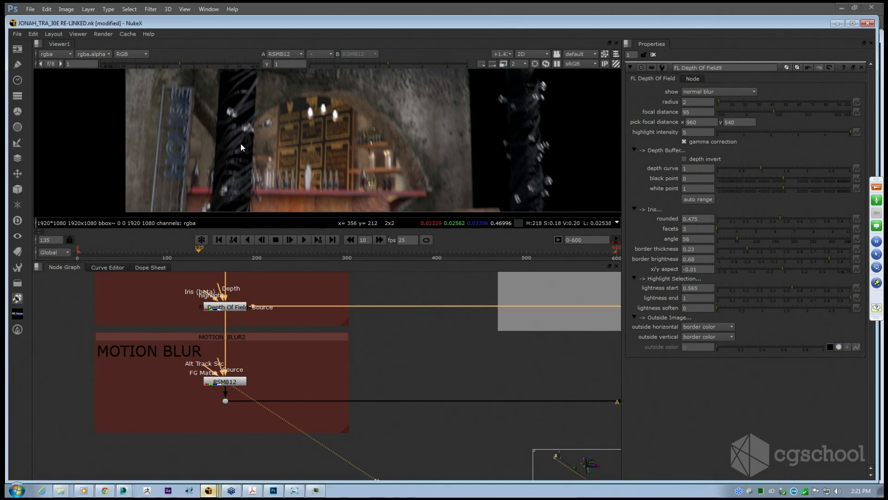
drag(273, 147, 278, 146)
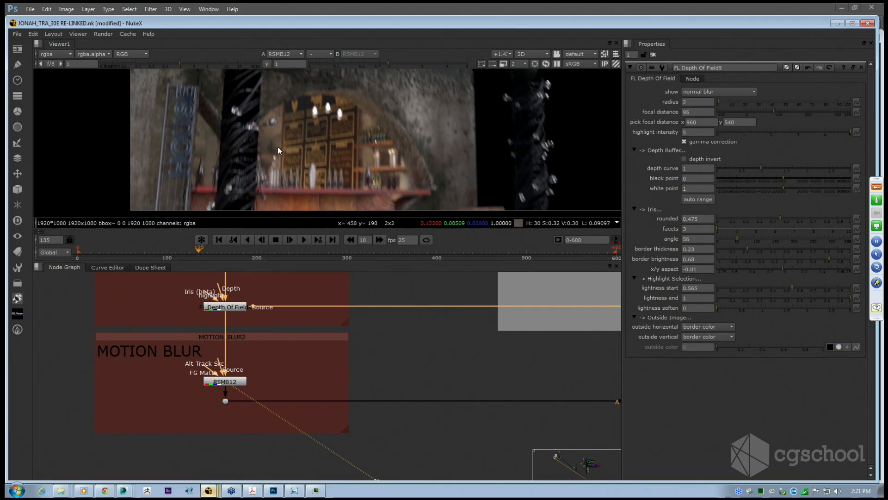
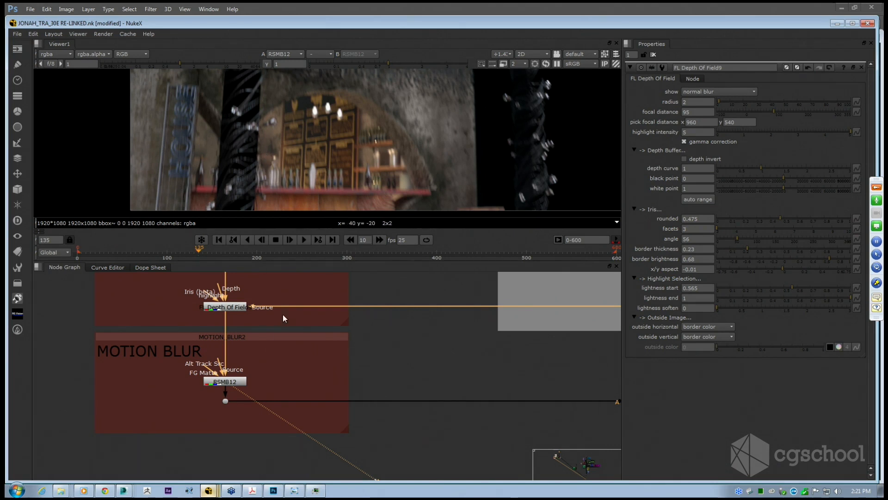
scroll(294, 156, down, 2)
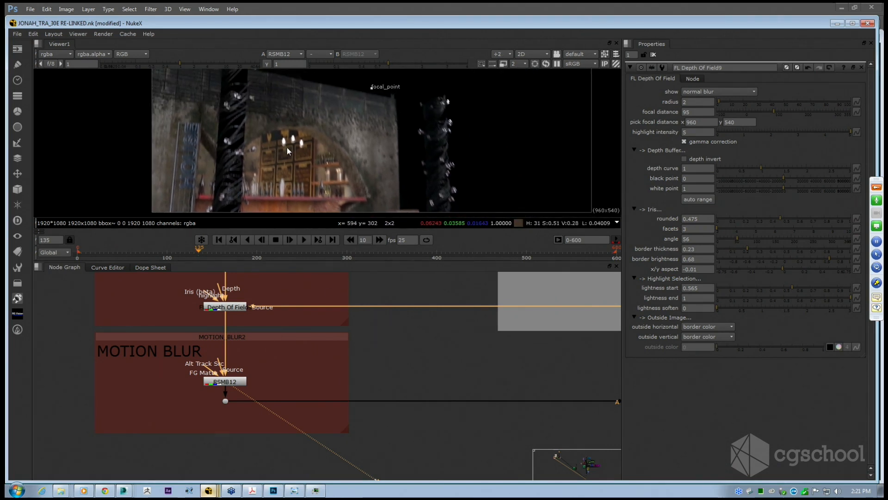
drag(380, 96, 360, 143)
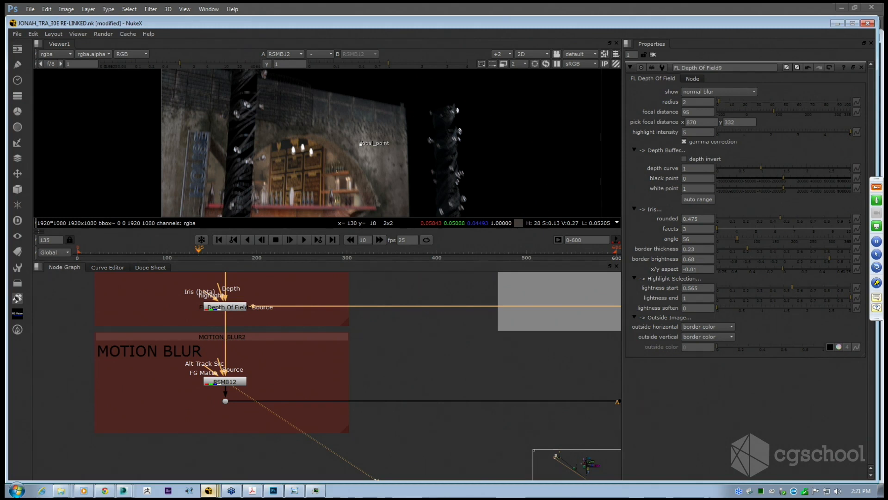
Open the properties of the RSMB12 motion blur node and examine its blurred result in the viewer.
scroll(193, 363, up, 3)
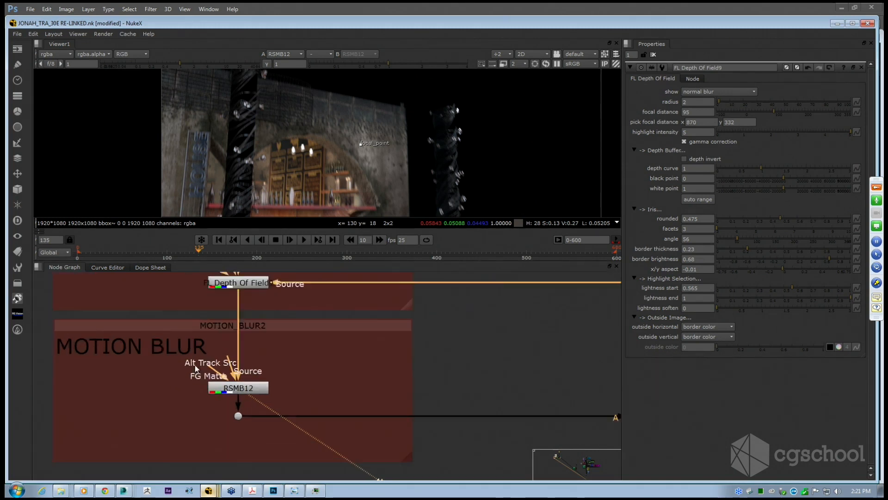
click(249, 394)
drag(242, 361, 162, 308)
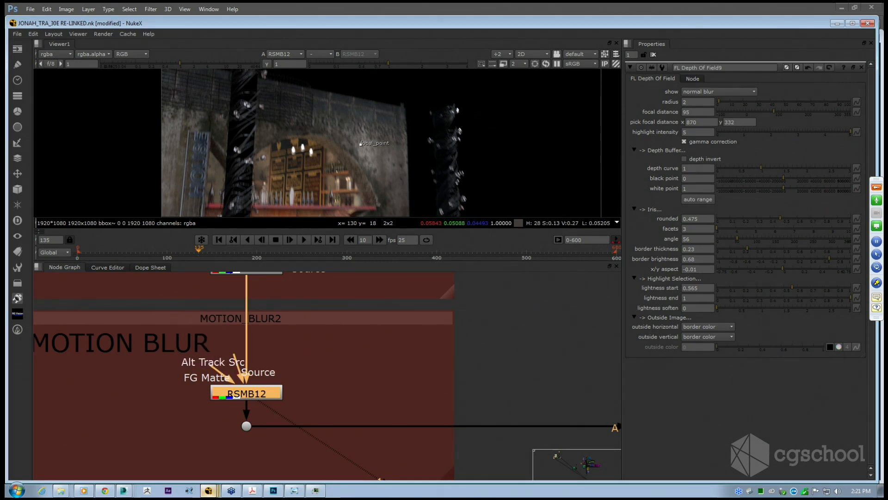
drag(253, 398, 254, 388)
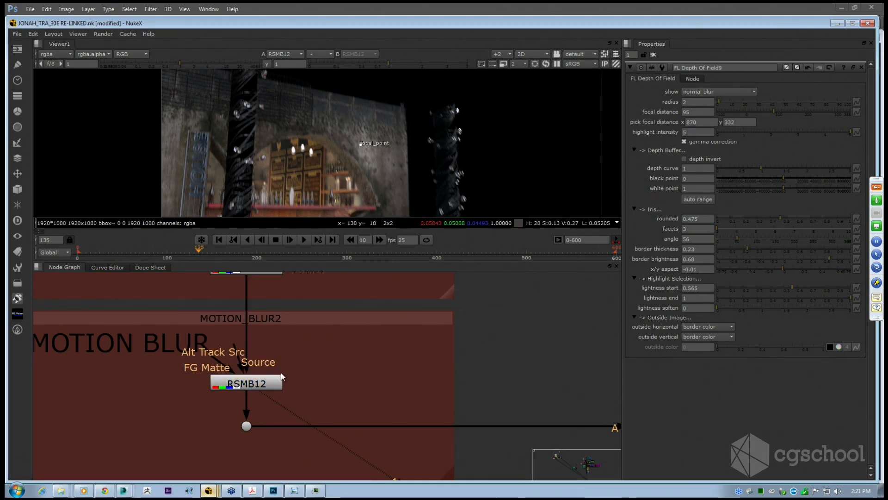
scroll(282, 373, down, 3)
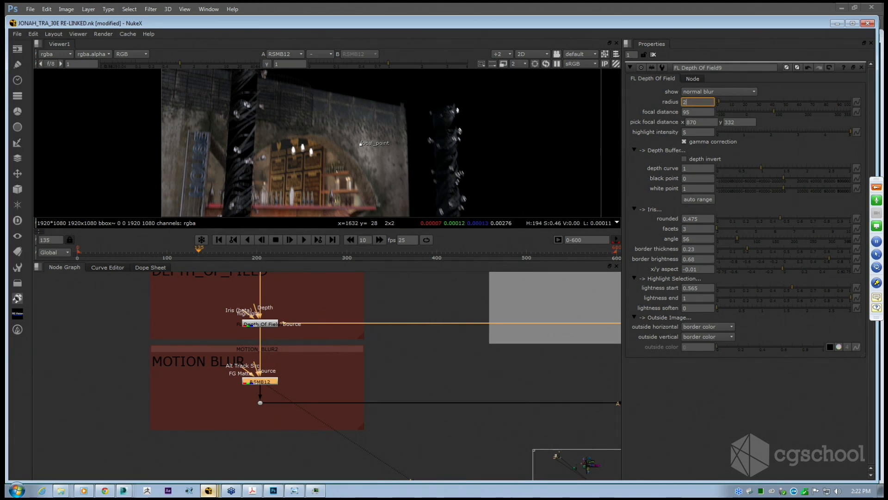
double_click(260, 381)
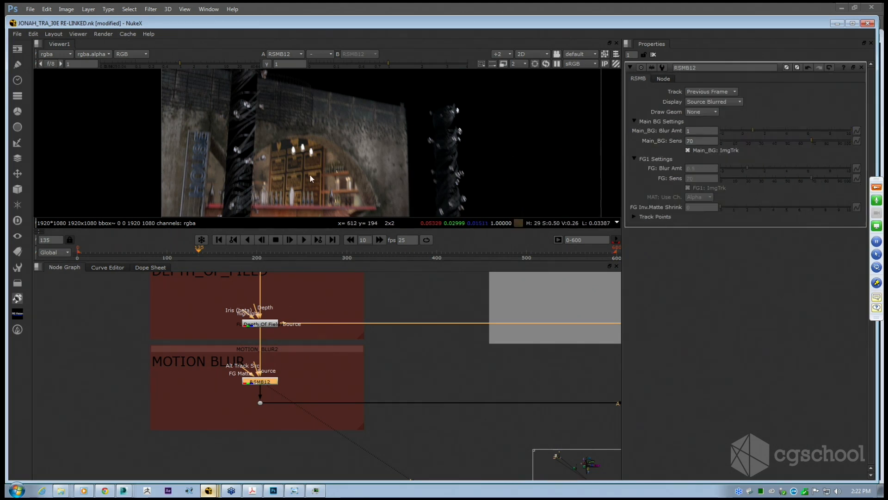
drag(312, 172, 285, 174)
drag(448, 343, 285, 354)
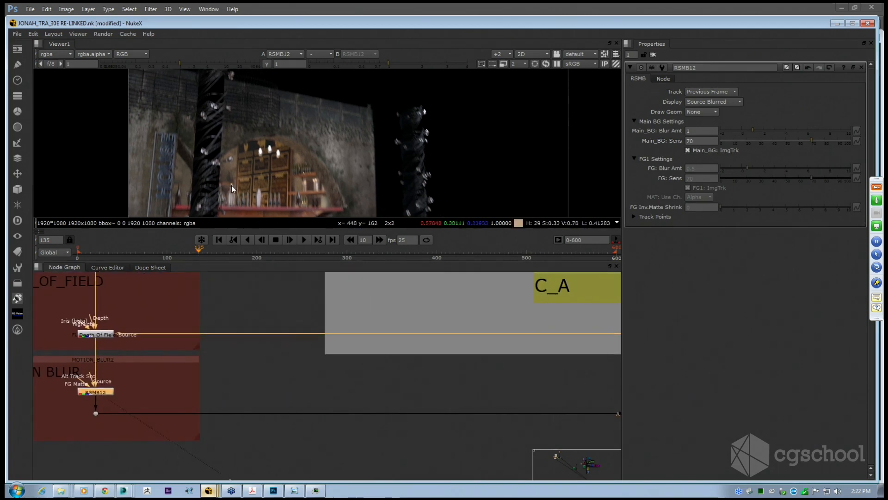
scroll(245, 197, up, 3)
scroll(238, 213, down, 1)
Find the background footage group in the node graph and view its last colour node, ColorLookup5.
scroll(376, 351, down, 6)
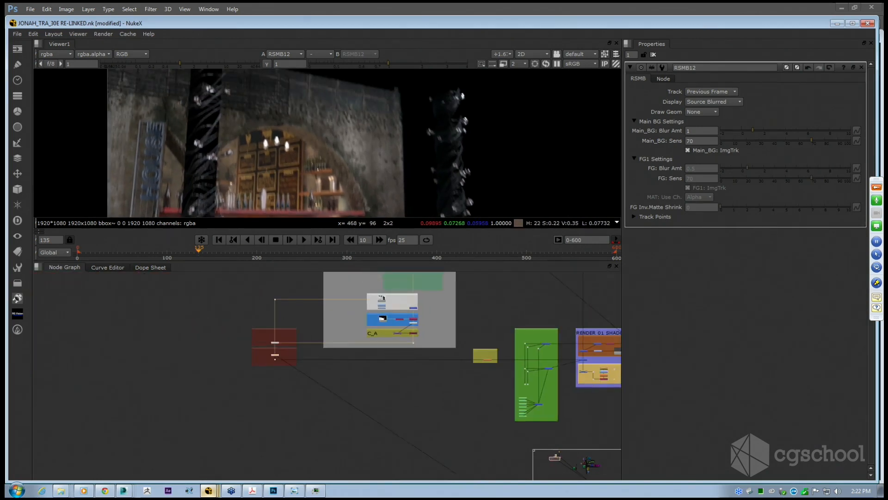
drag(425, 293, 311, 368)
drag(448, 287, 322, 382)
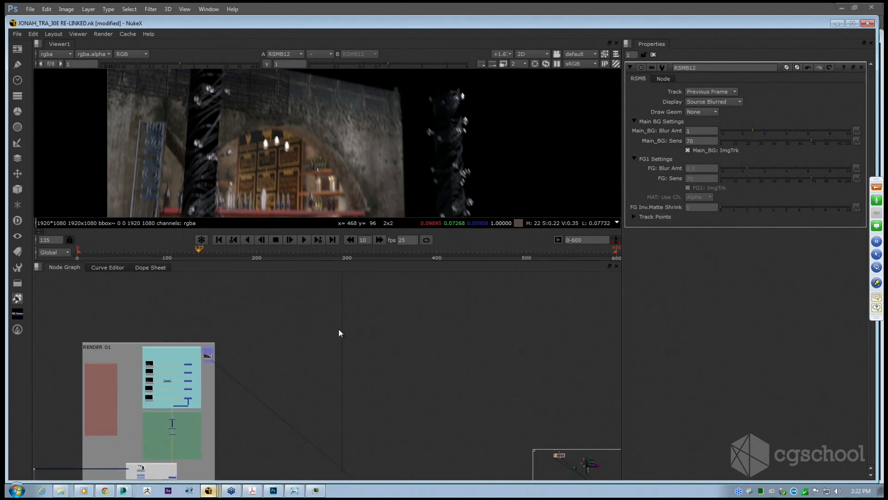
drag(343, 279, 338, 401)
scroll(337, 343, up, 3)
scroll(337, 338, down, 7)
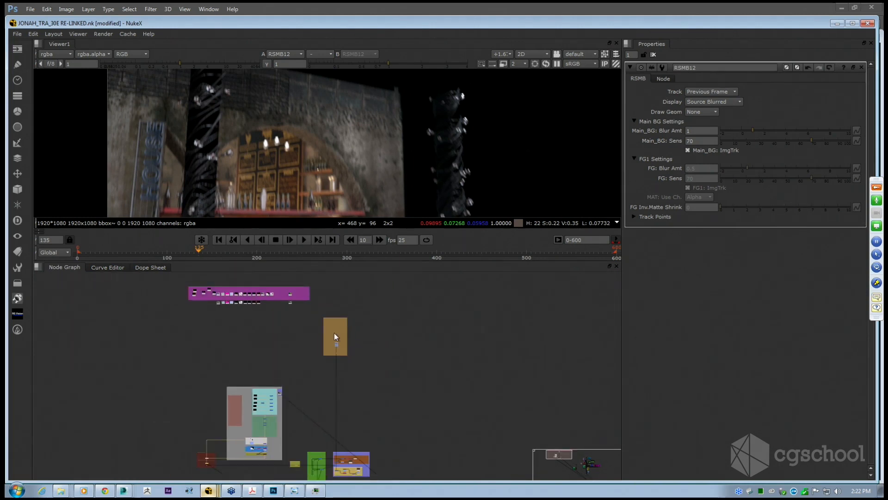
scroll(311, 326, up, 5)
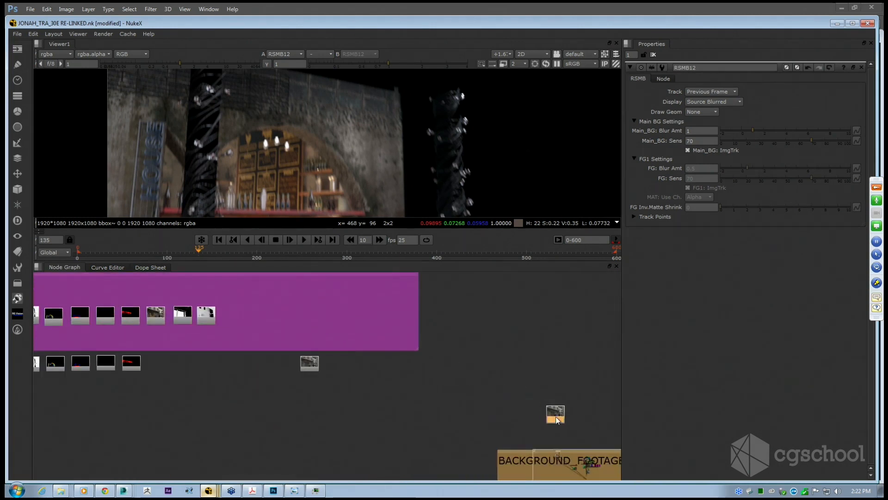
drag(561, 419, 388, 332)
scroll(396, 307, up, 2)
drag(384, 346, 375, 349)
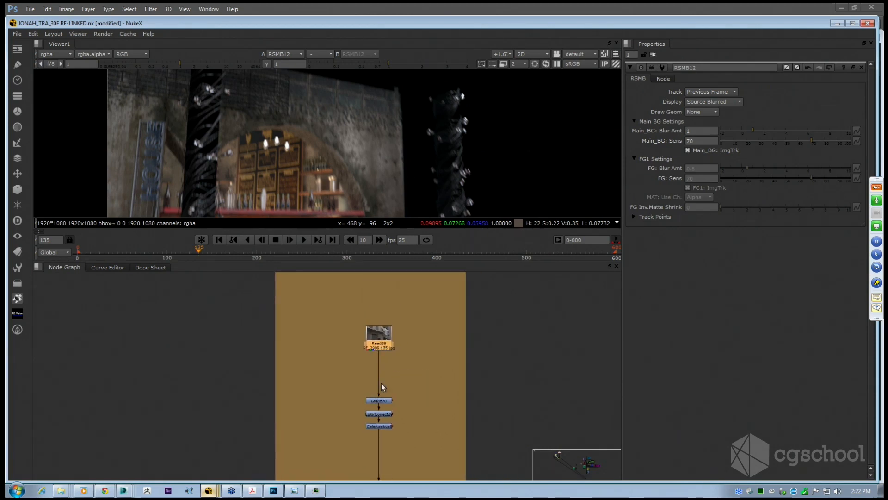
click(379, 426)
key(1)
scroll(330, 139, down, 4)
drag(373, 156, 358, 191)
Compare the background footage's Read node with its ColorLookup5 output in the viewer.
drag(354, 398, 356, 312)
scroll(317, 381, down, 3)
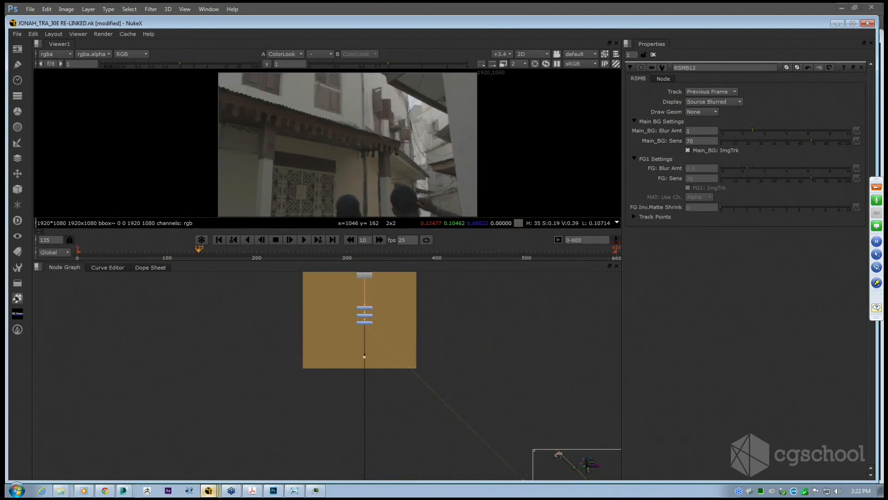
click(364, 275)
key(1)
key(1)
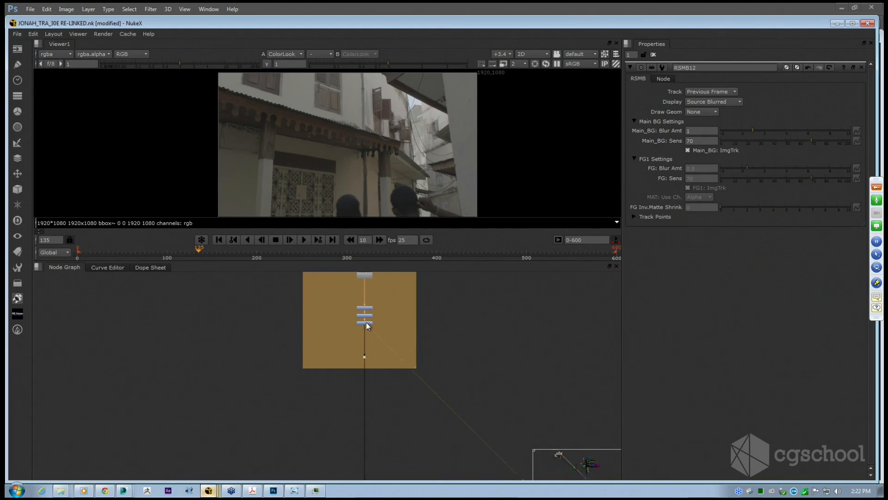
Open Grade70's properties and select Grade70, ColorCorrect29 and ColorLookup5 together.
click(351, 299)
scroll(379, 329, up, 6)
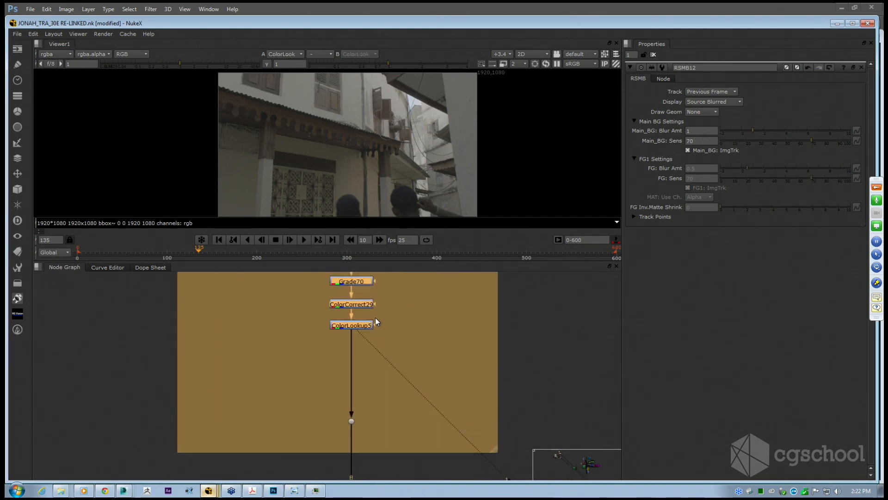
drag(390, 372, 391, 366)
double_click(352, 320)
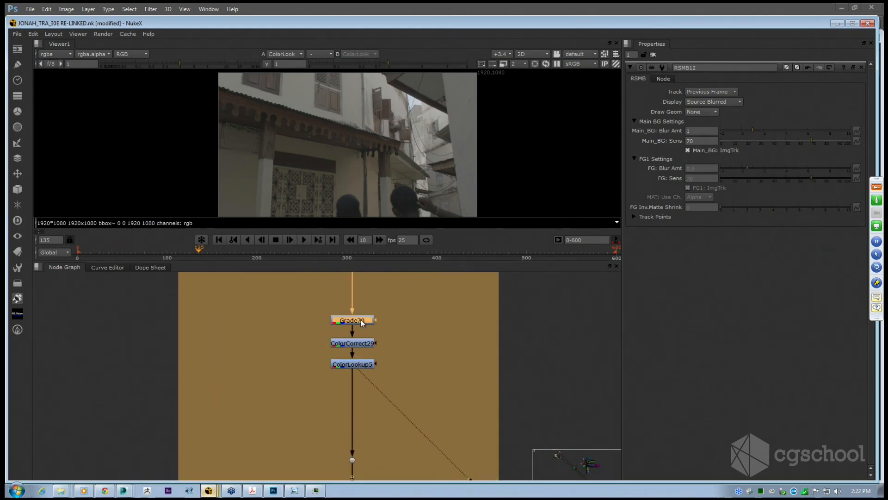
drag(299, 297, 391, 388)
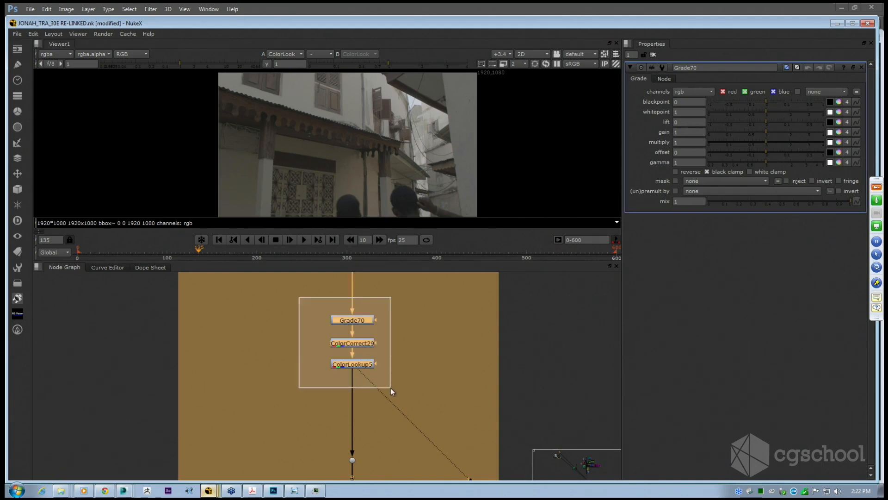
Disable the merge node that applies the matte shadow to the background in the MATT SHADOW group.
scroll(374, 359, down, 3)
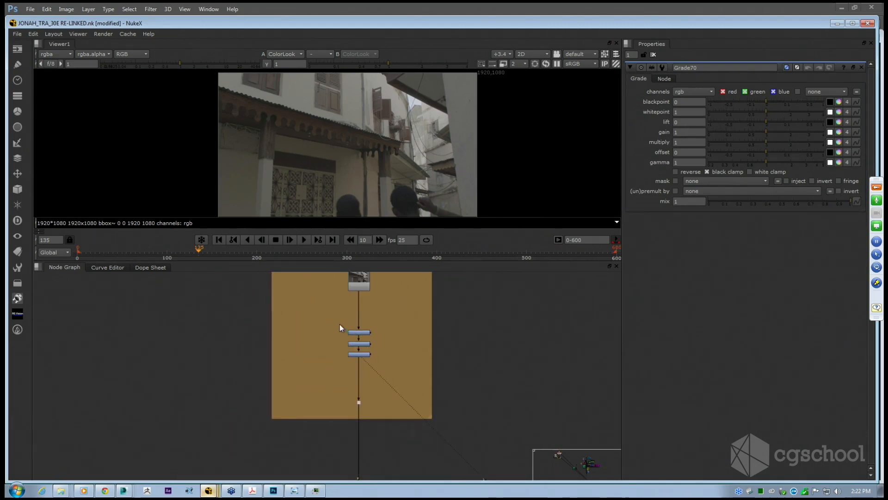
scroll(342, 326, down, 5)
drag(235, 458, 349, 365)
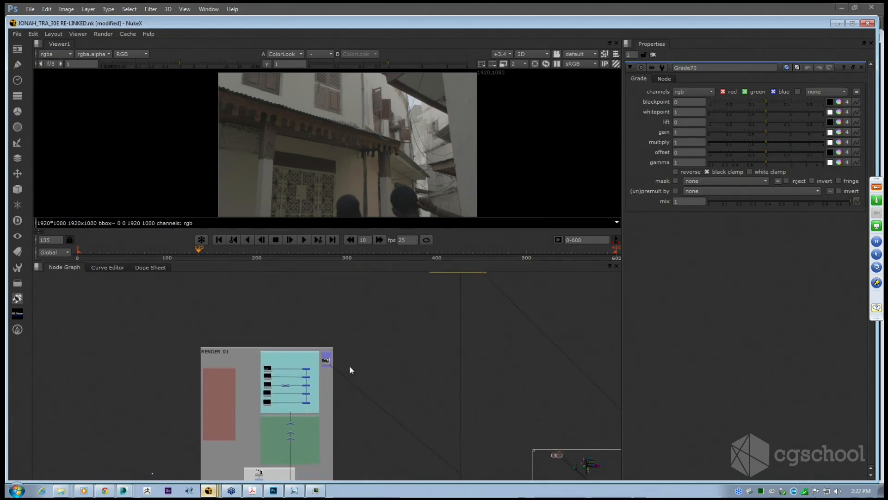
drag(376, 477, 421, 338)
scroll(467, 344, up, 6)
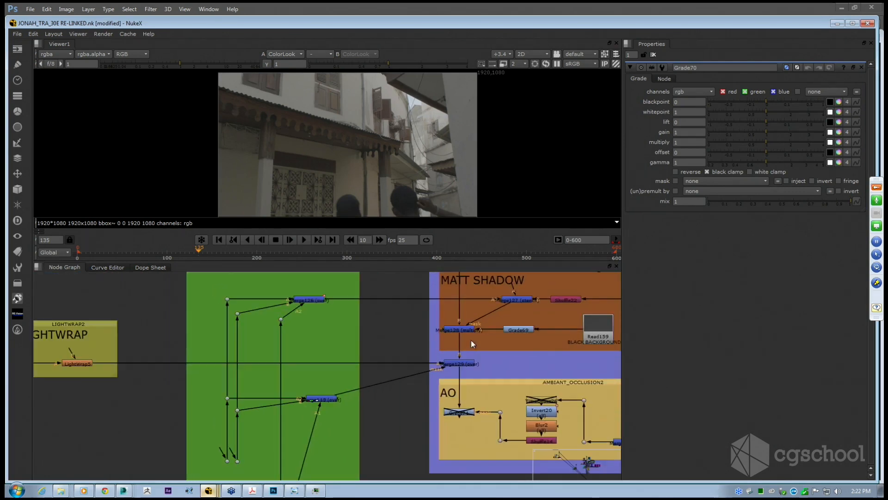
click(458, 329)
key(d)
View the output of Merge129 (over), which combines the CG render with the background, in the viewer.
click(462, 364)
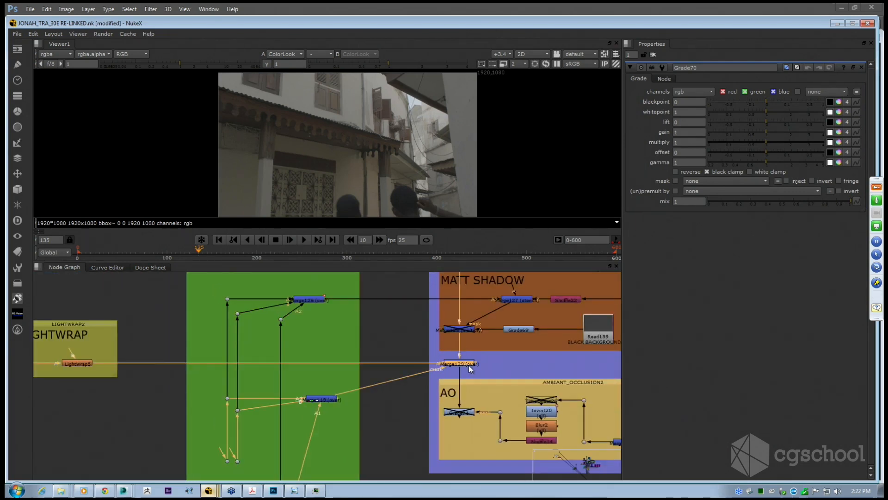
drag(456, 370, 398, 385)
scroll(398, 385, up, 3)
key(1)
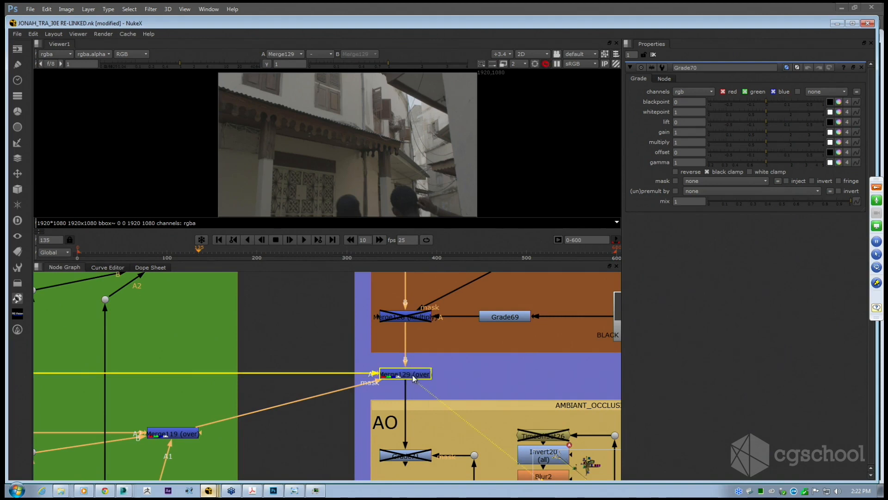
Maximize the node graph and examine how the render, depth of field, motion blur, lightwrap, roto and shadow groups connect to the background footage.
scroll(430, 360, down, 1)
drag(430, 360, 509, 340)
scroll(373, 365, down, 2)
key(space)
scroll(509, 340, down, 2)
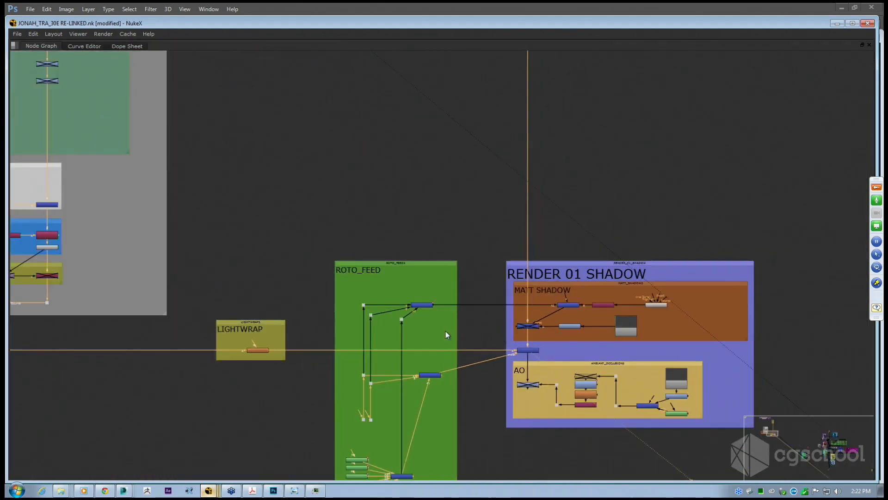
scroll(342, 303, down, 2)
drag(280, 296, 589, 285)
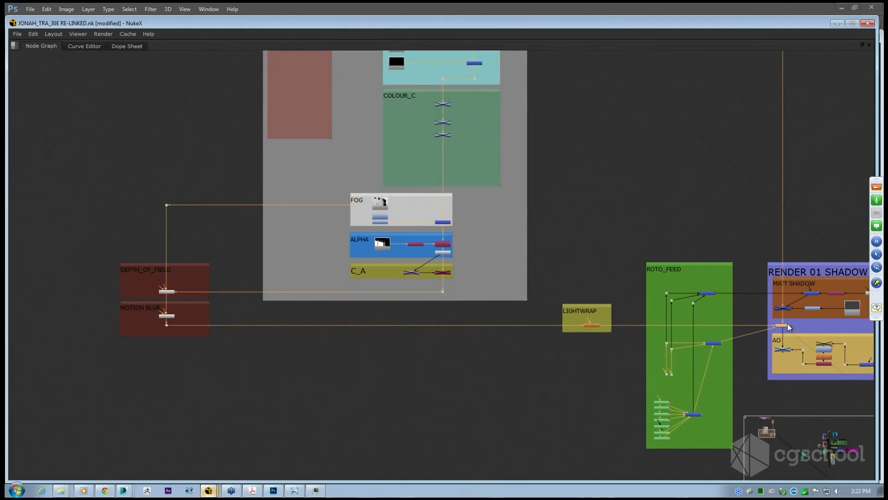
drag(87, 174, 235, 362)
scroll(224, 291, down, 8)
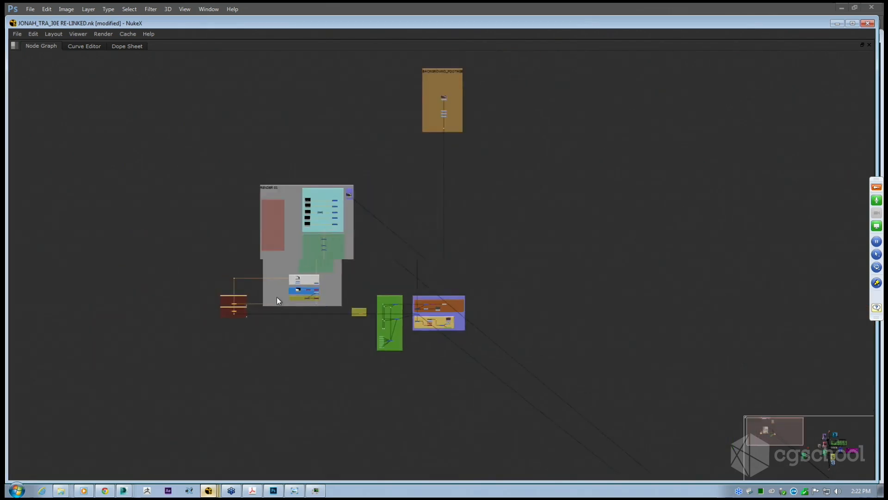
drag(230, 261, 292, 205)
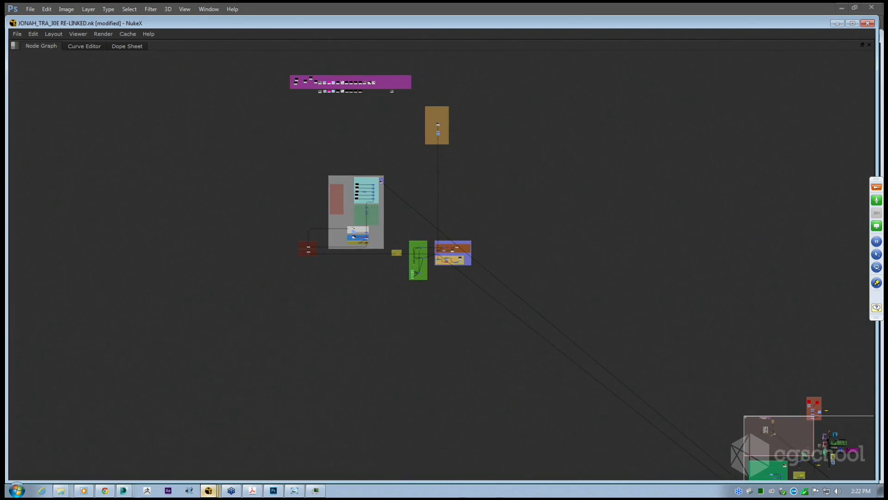
Trace the RENDER 01 output through the DEPTH_OF_FIELD and MOTION BLUR groups towards LIGHTWRAP, ROTO_FEED and RENDER 01 SHADOW.
scroll(302, 243, up, 5)
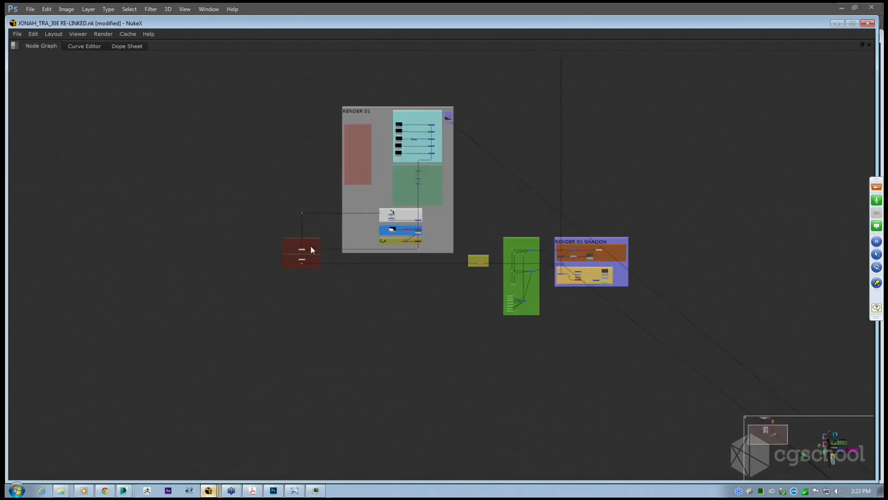
scroll(307, 229, down, 6)
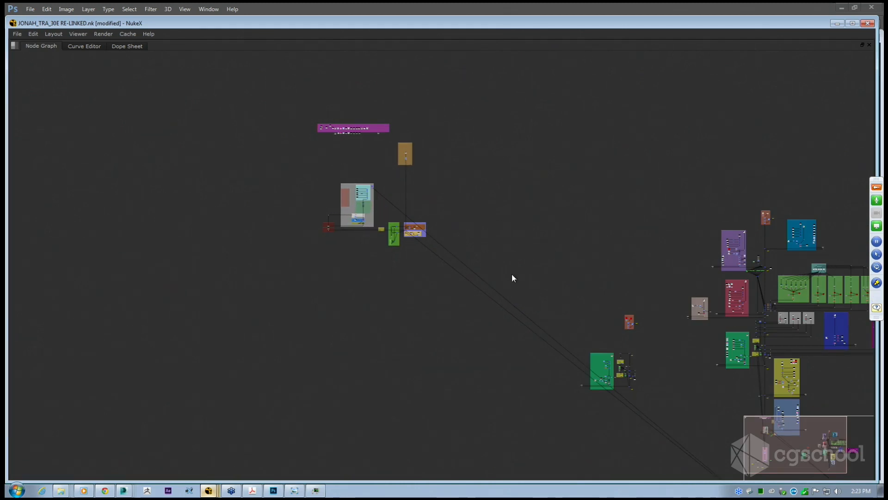
drag(280, 142, 339, 468)
scroll(337, 195, up, 10)
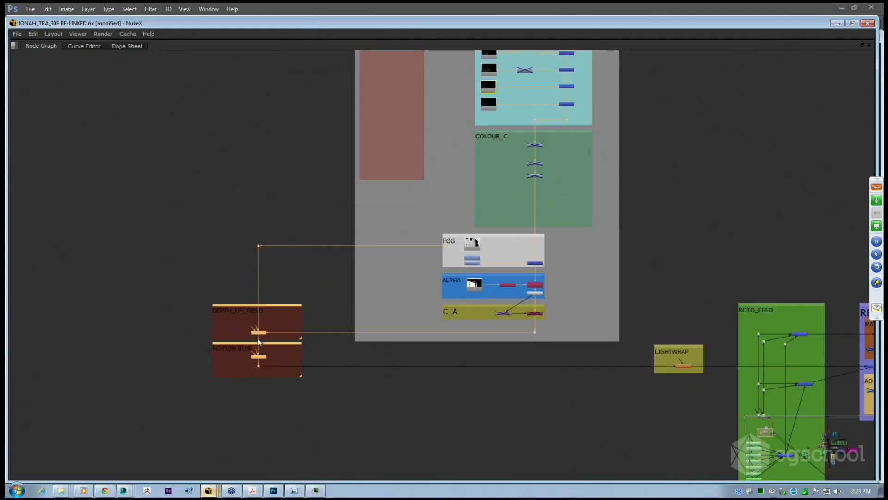
scroll(258, 342, up, 3)
drag(350, 305, 321, 296)
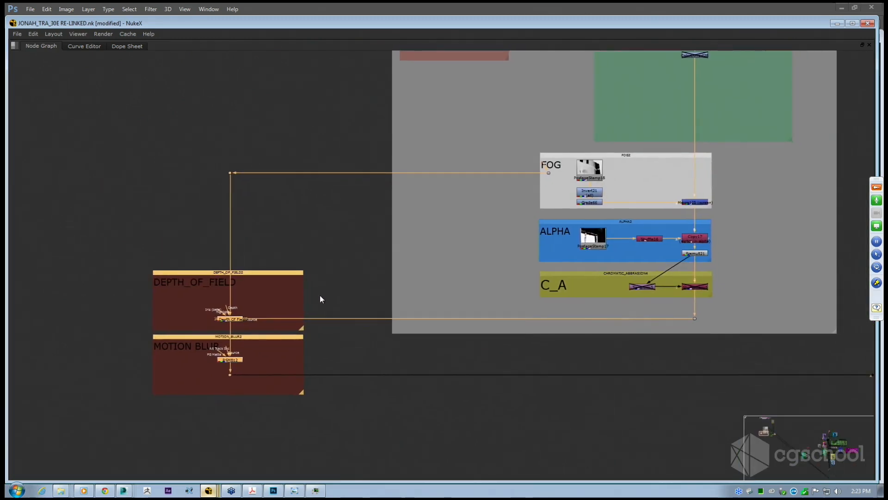
click(321, 296)
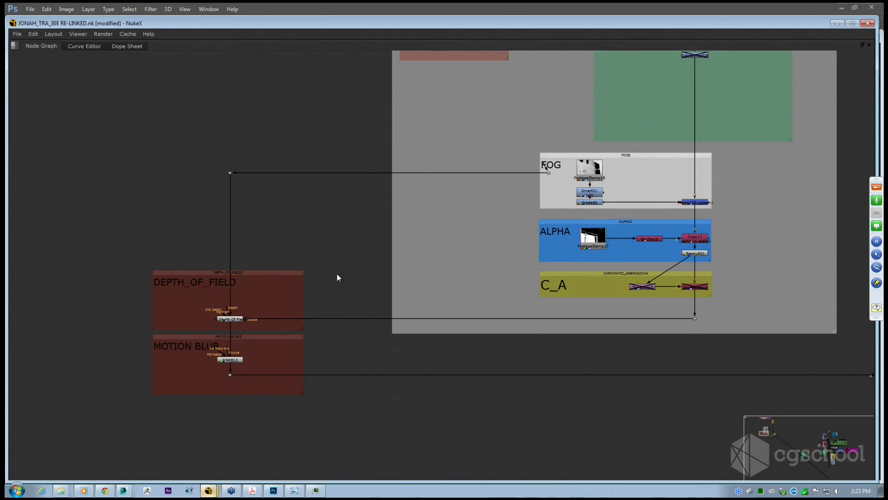
drag(370, 336, 240, 308)
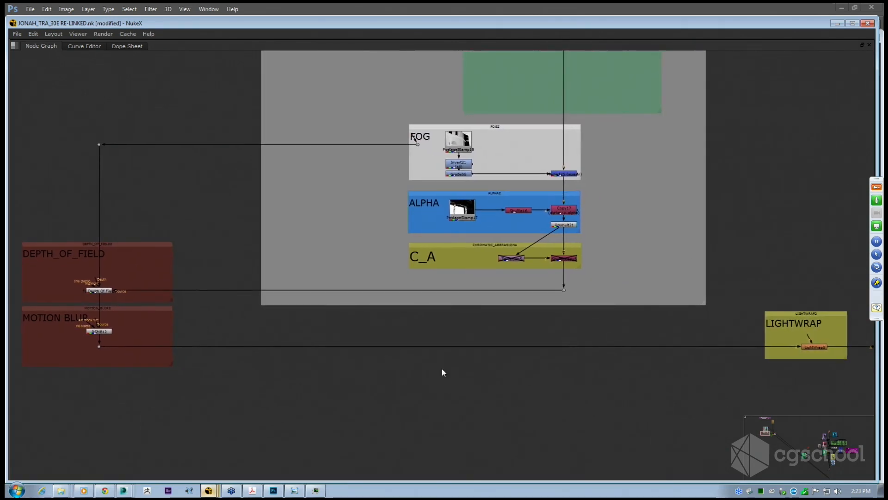
drag(441, 367, 179, 340)
scroll(229, 295, down, 3)
drag(229, 298, 405, 300)
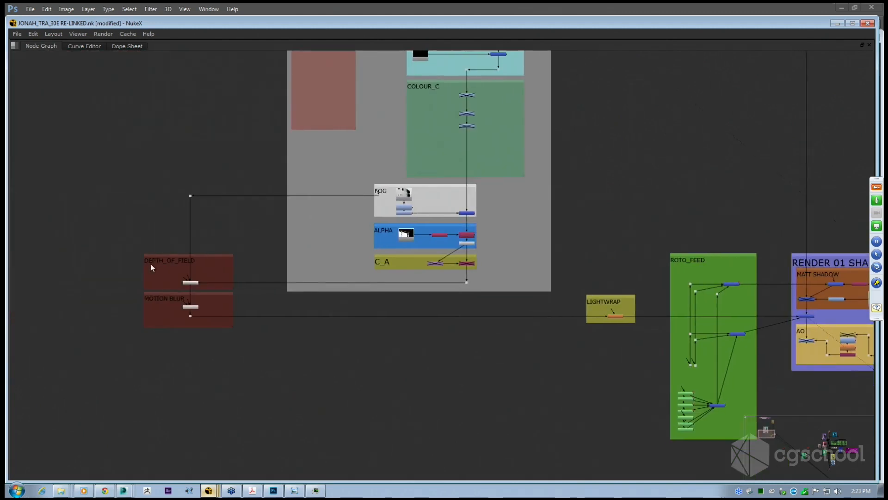
drag(110, 222, 281, 368)
drag(596, 333, 427, 337)
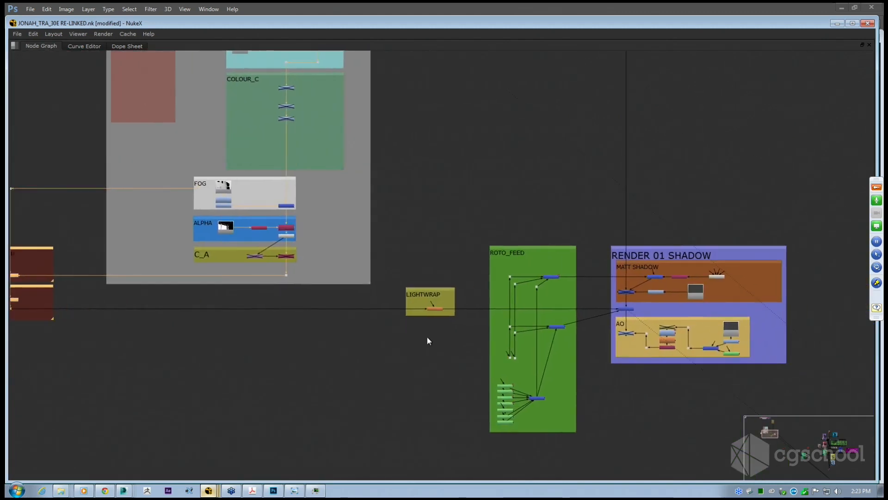
click(426, 336)
Disable the LightWrap node in the LIGHTWRAP group.
scroll(590, 308, up, 5)
drag(589, 308, 614, 299)
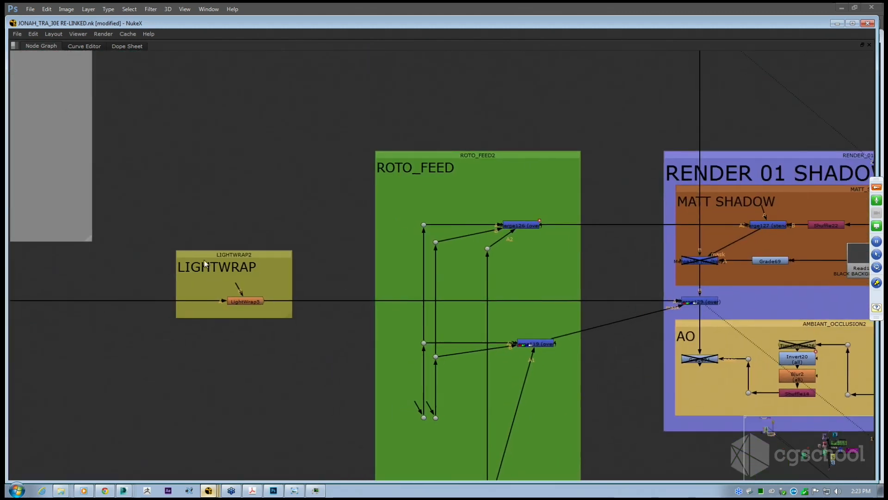
click(246, 301)
key(d)
click(319, 267)
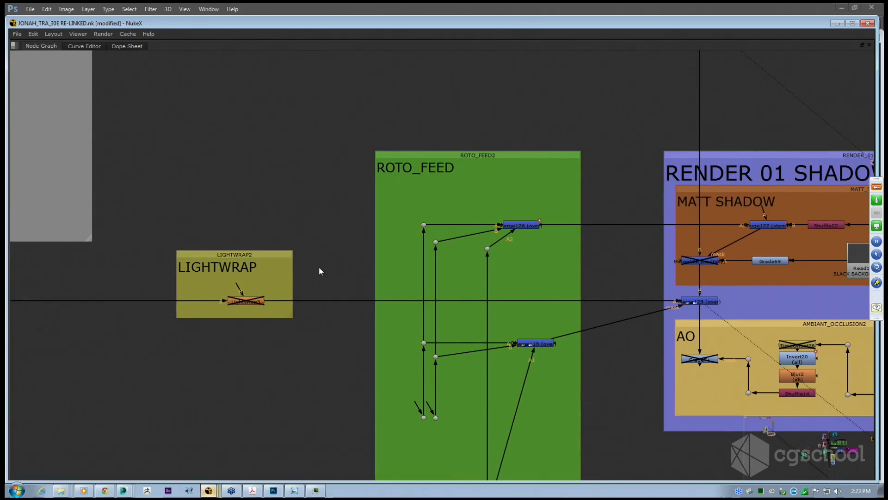
Select Merge129 (over) and examine its connections to the lightwrap branch, the ROTO_FEED mask and the background.
drag(268, 259, 255, 268)
drag(359, 275, 240, 254)
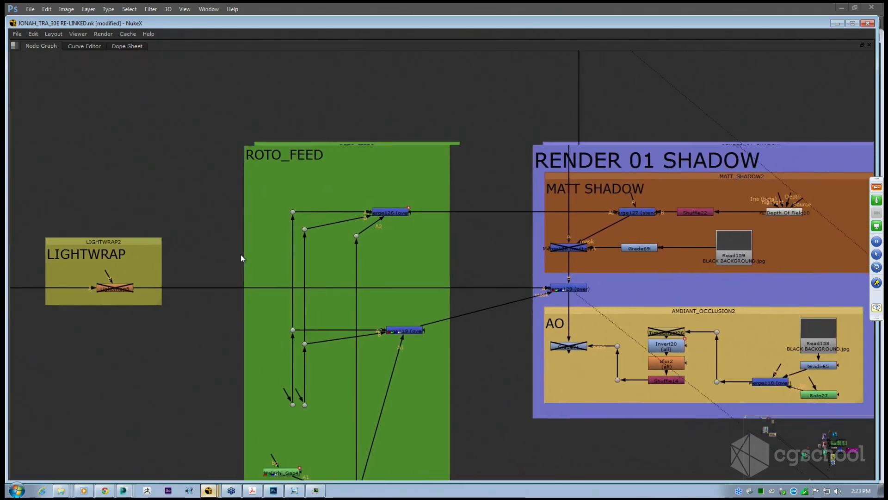
drag(298, 237, 301, 220)
scroll(301, 221, down, 2)
drag(270, 250, 238, 237)
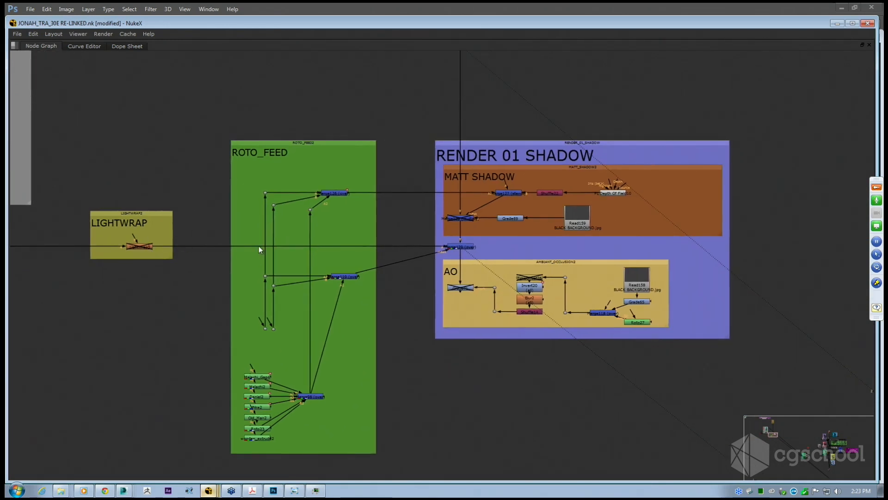
click(466, 247)
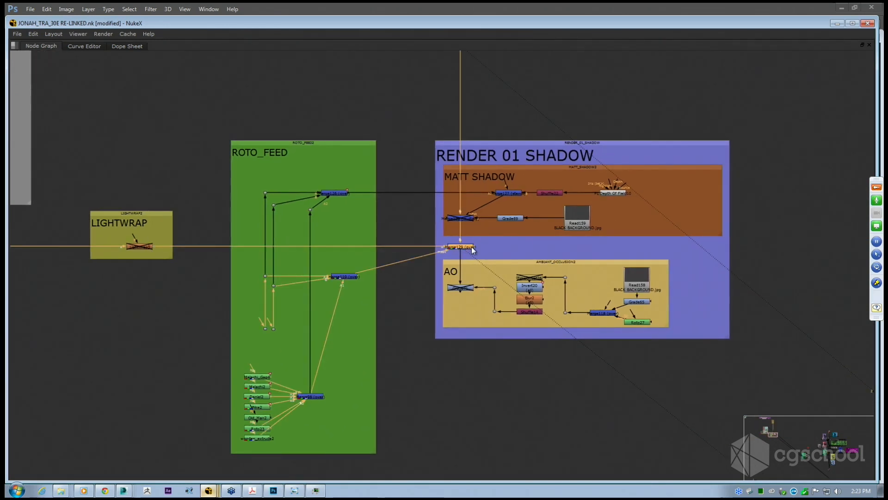
scroll(472, 248, up, 3)
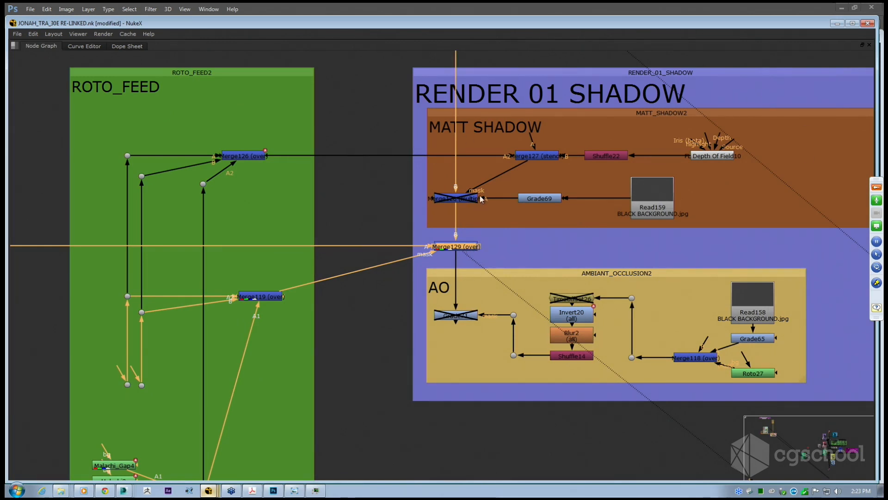
Trace the background line up to its source read node and back down to Merge129 (over).
scroll(461, 250, down, 5)
scroll(437, 294, down, 1)
drag(431, 263, 426, 353)
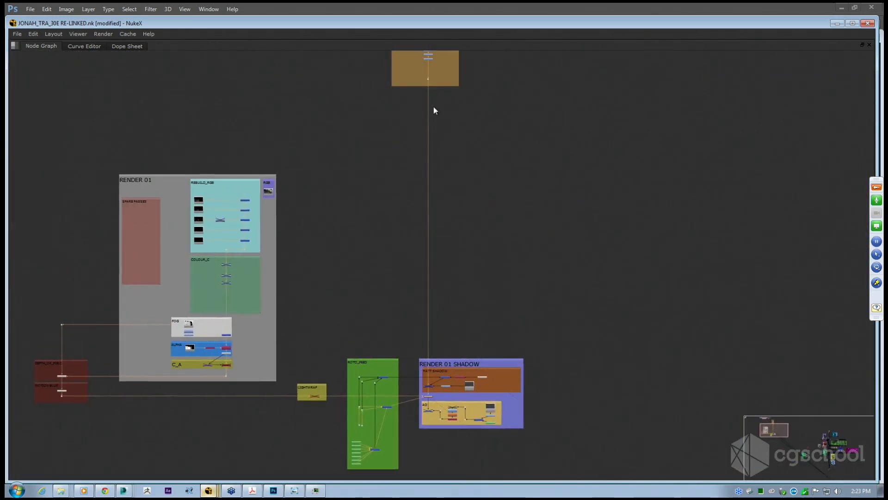
drag(424, 78, 434, 112)
click(437, 62)
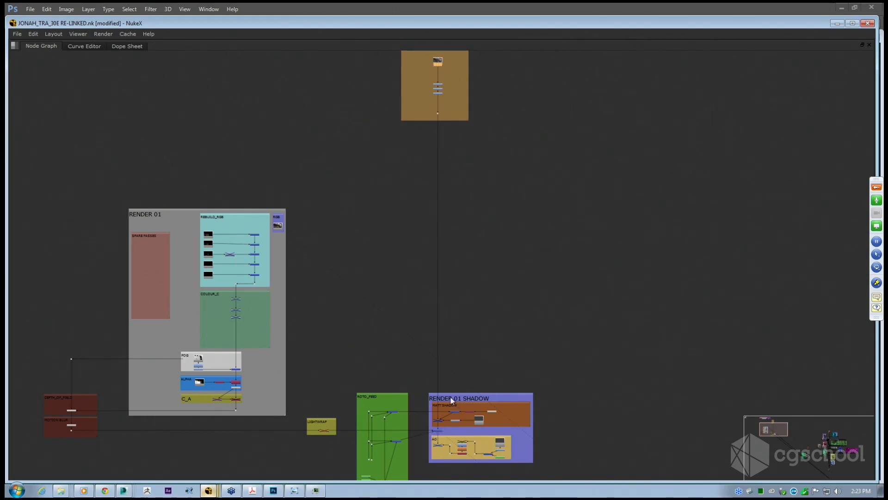
drag(462, 385, 491, 363)
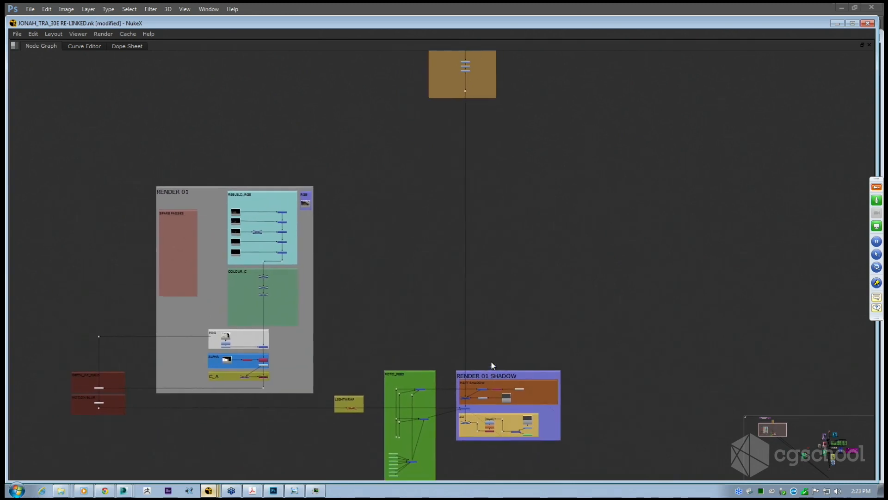
scroll(462, 432, up, 2)
scroll(461, 432, up, 4)
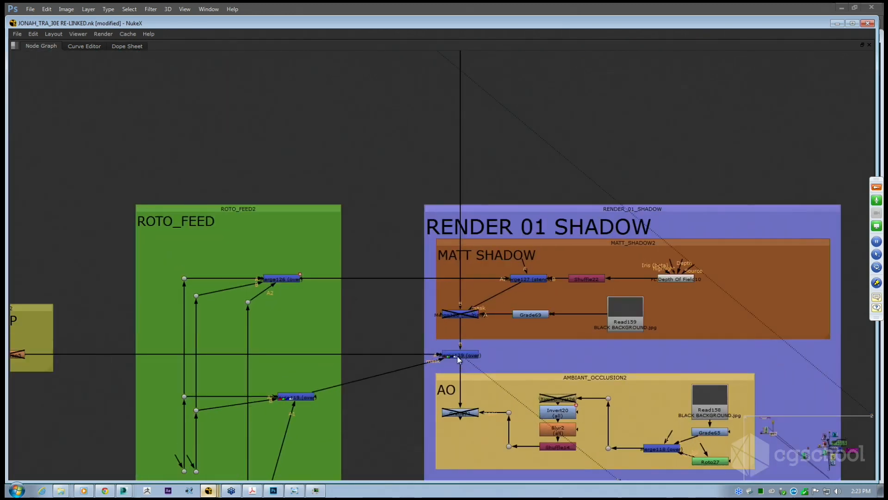
click(458, 356)
key(space)
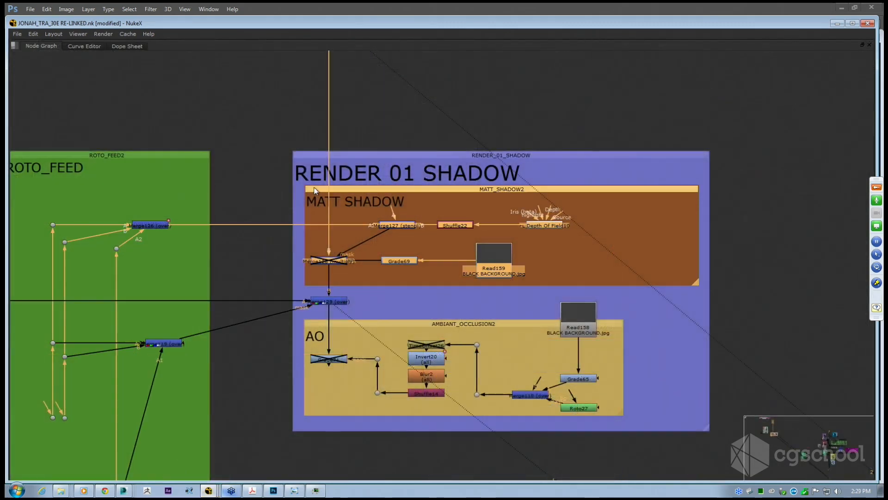
Review the MATT SHADOW connections and restore the layout that shows the viewer and properties with the node graph.
scroll(509, 203, down, 5)
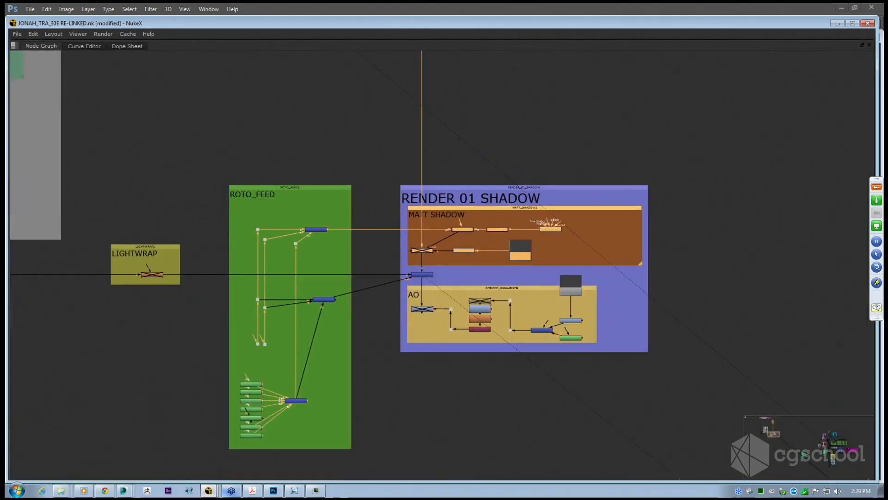
scroll(532, 218, up, 1)
drag(567, 226, 604, 284)
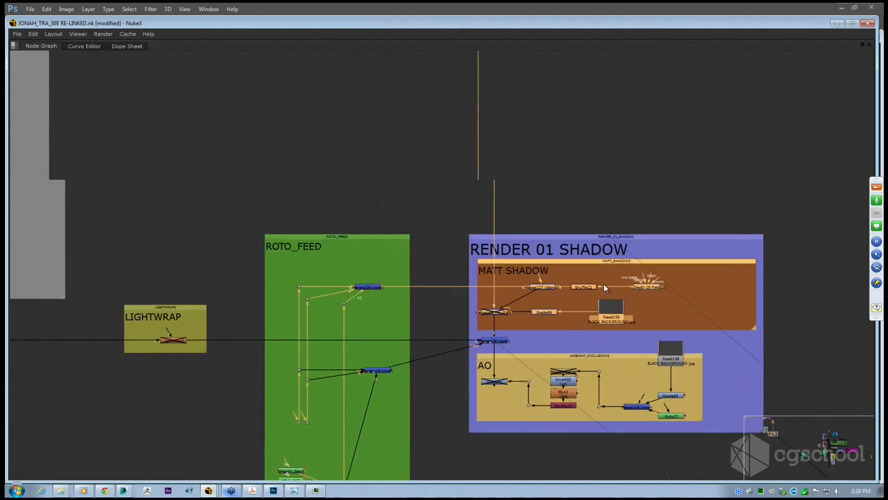
scroll(600, 291, down, 2)
drag(361, 273, 446, 279)
key(space)
View the ALPHA group's postage stamp in the viewer and inspect the matte around the wall, columns and steps.
scroll(246, 382, down, 3)
drag(246, 382, 392, 427)
scroll(275, 403, down, 1)
scroll(354, 414, up, 2)
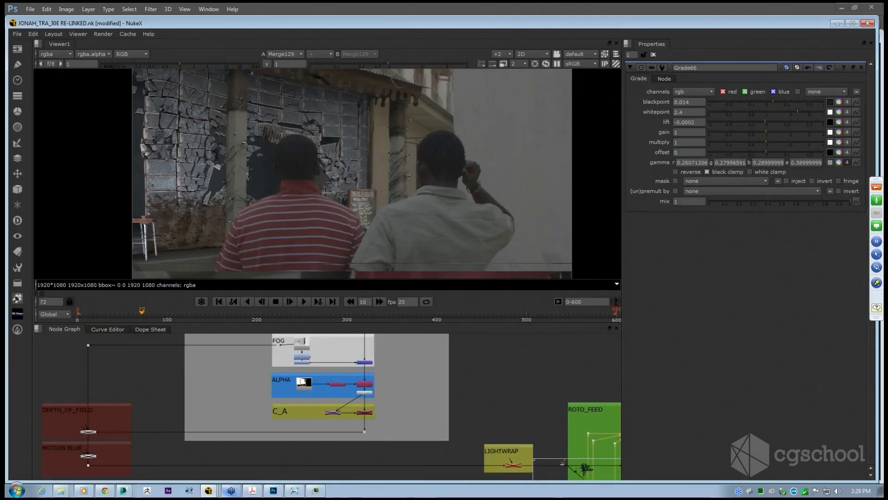
scroll(317, 409, up, 2)
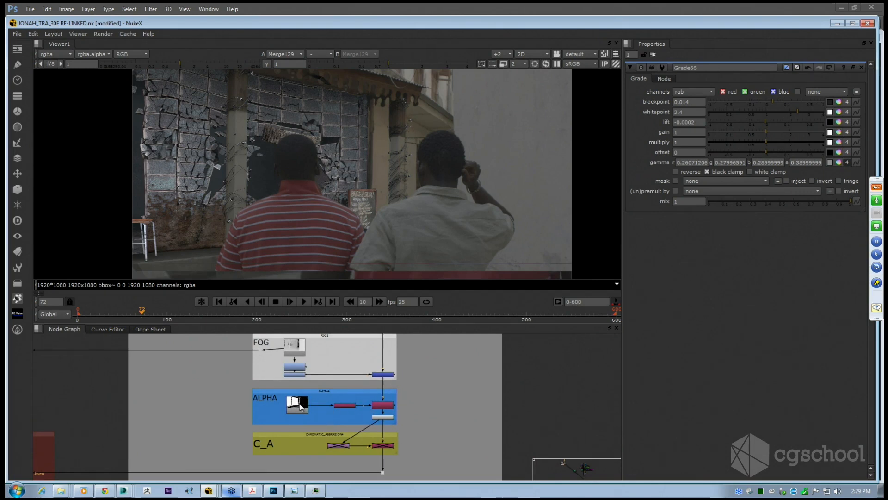
key(1)
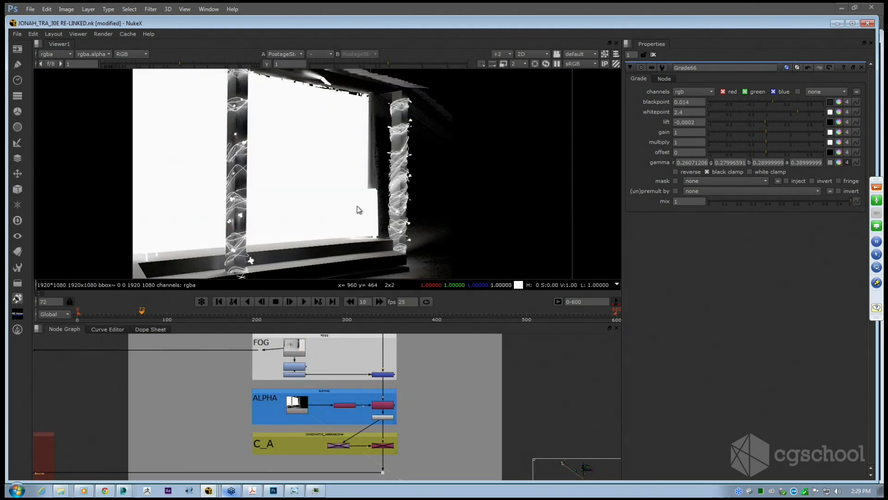
scroll(366, 207, down, 2)
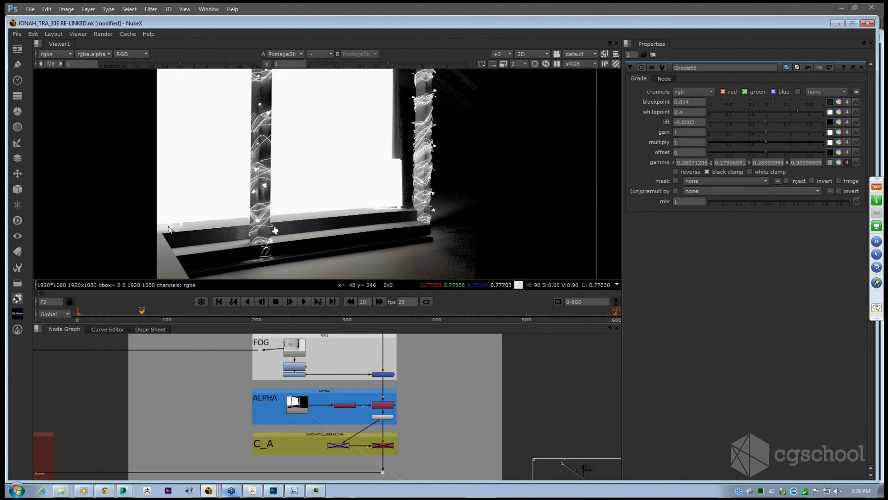
scroll(172, 228, up, 2)
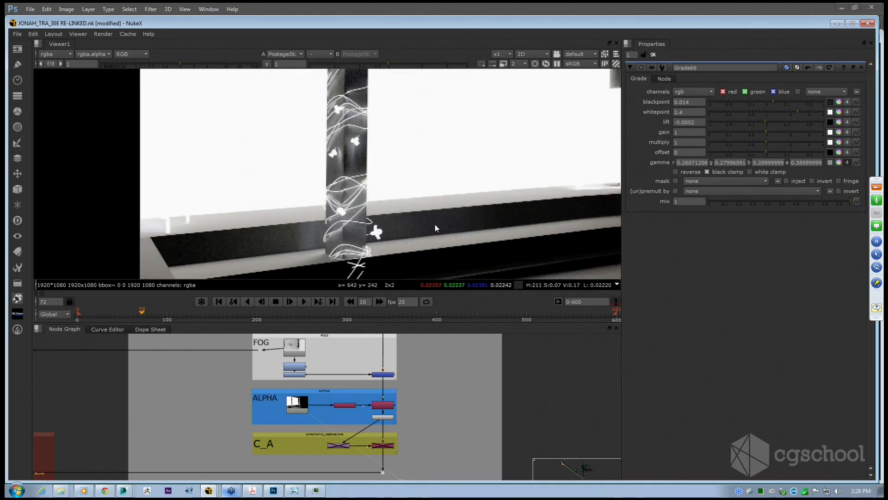
scroll(389, 217, down, 2)
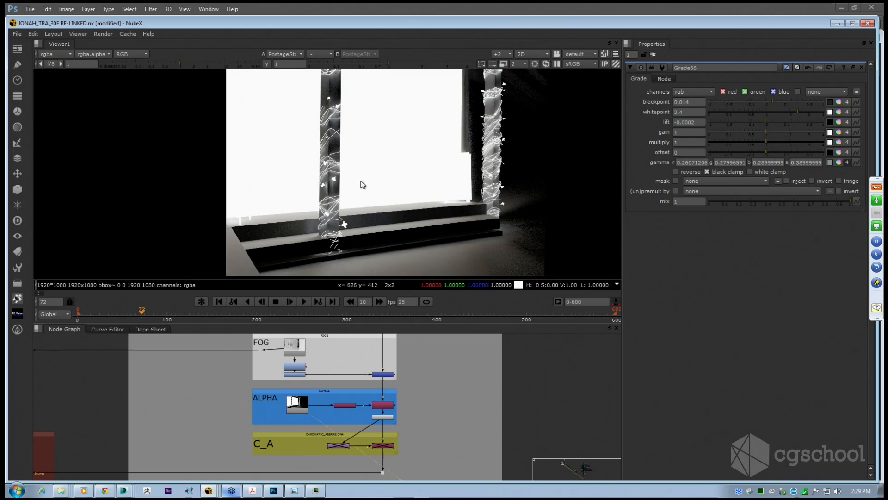
scroll(288, 224, up, 1)
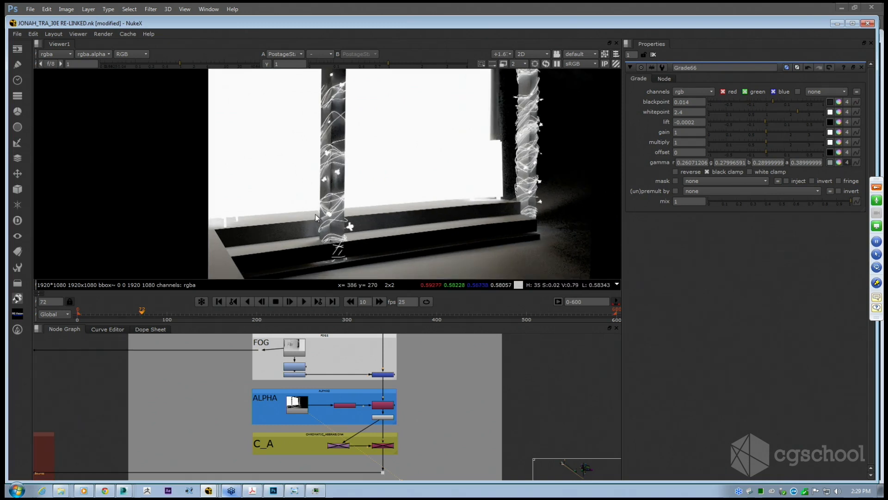
Compare the Premult21 output with the Merge129 (over) composite in the viewer.
click(384, 417)
key(1)
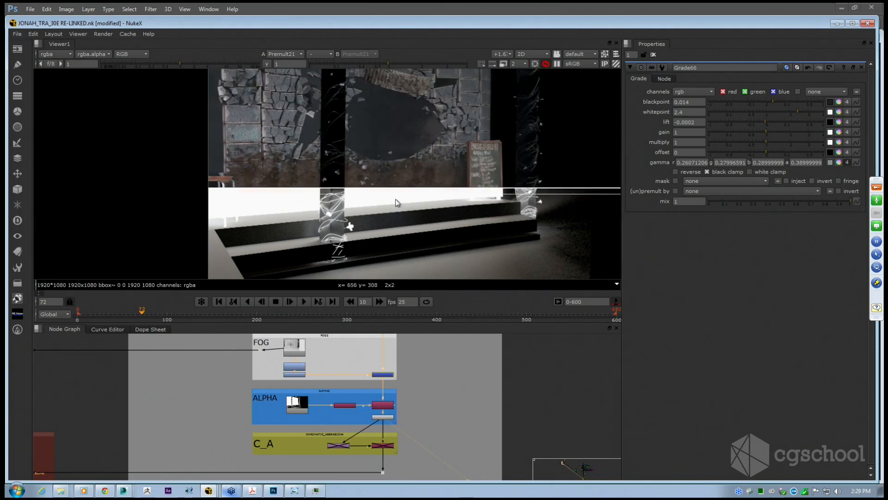
drag(476, 413, 344, 382)
scroll(343, 382, down, 2)
drag(550, 416, 461, 374)
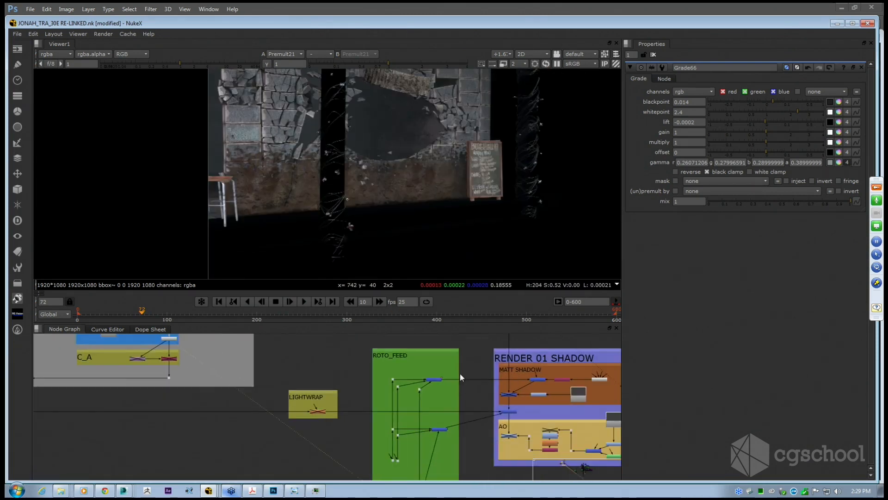
click(502, 408)
key(1)
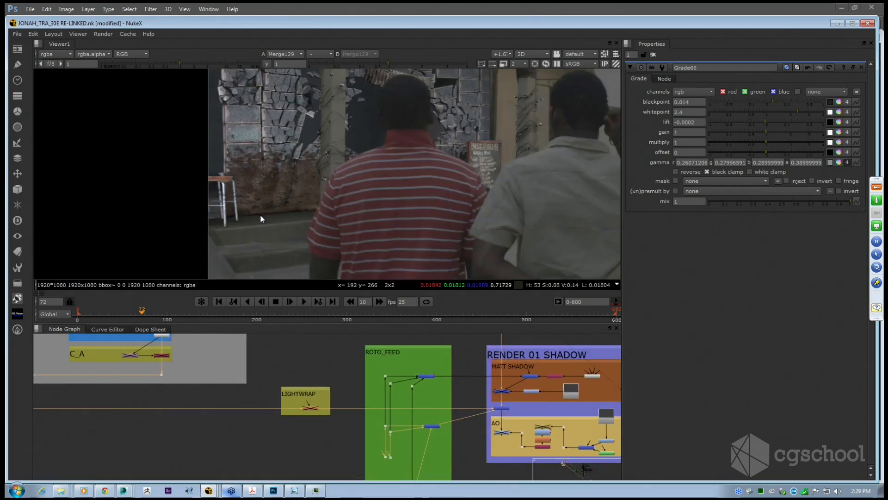
Insert a dot on the connection from the LightWrap node to Merge129 (over), just before the merge.
scroll(276, 215, up, 2)
drag(324, 414, 423, 494)
drag(234, 437, 330, 426)
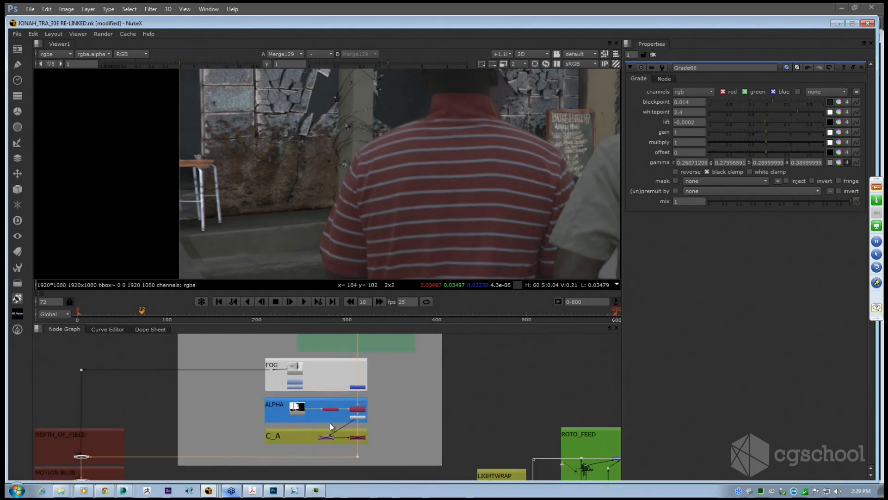
scroll(333, 399, down, 3)
drag(521, 455, 407, 394)
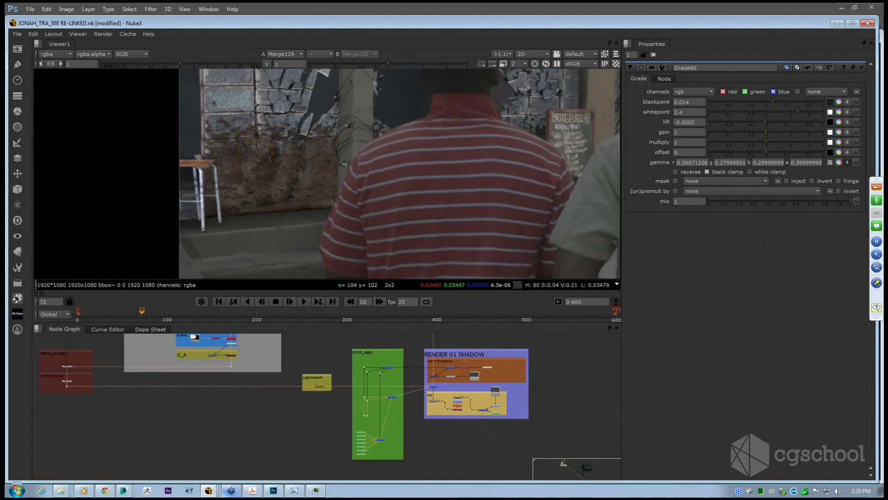
scroll(407, 393, up, 6)
scroll(407, 394, up, 2)
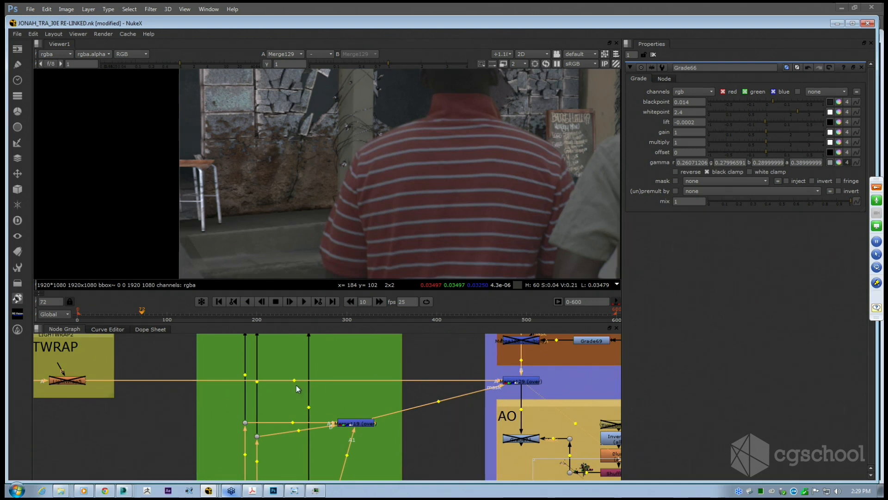
ctrl+click(440, 380)
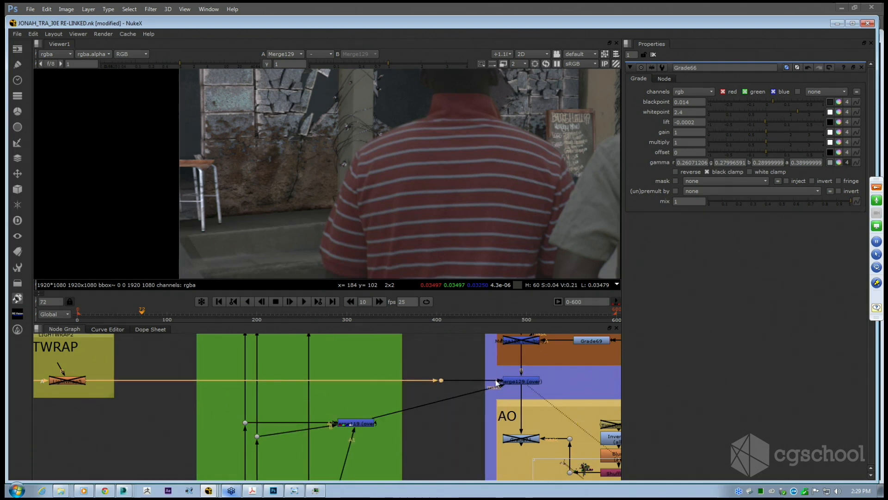
Compare the viewer image with the lightwrap dot disconnected from and reconnected to Merge129 (over), inspecting the steps and stool legs.
drag(496, 380, 471, 370)
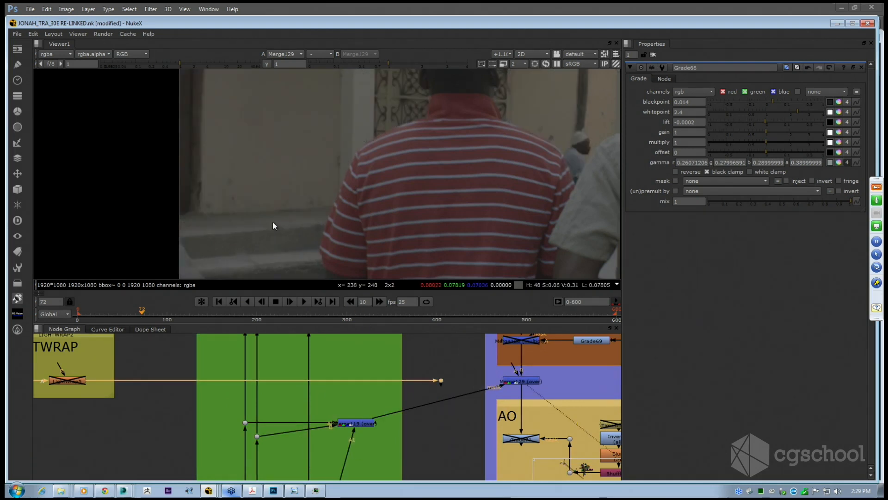
scroll(273, 225, up, 2)
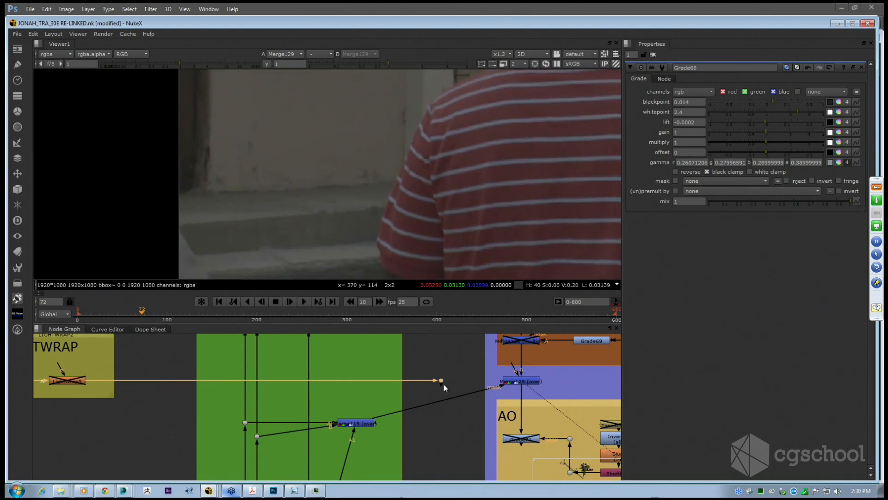
drag(442, 380, 498, 380)
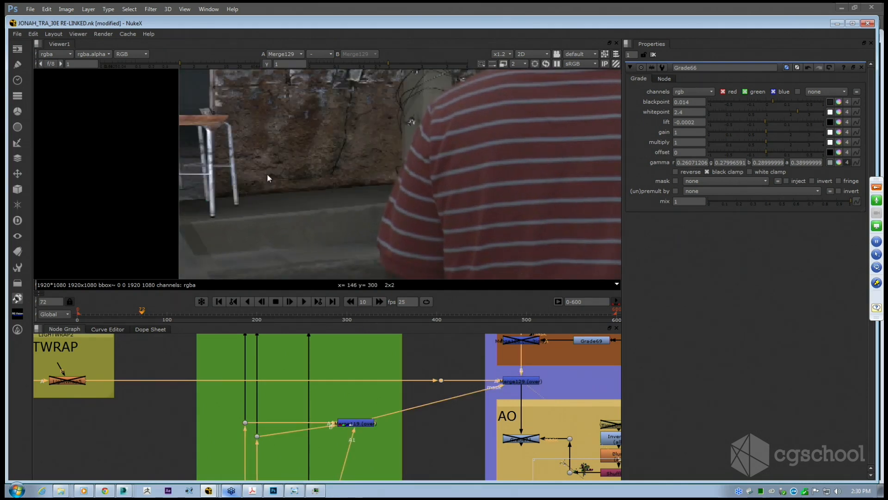
scroll(268, 178, up, 5)
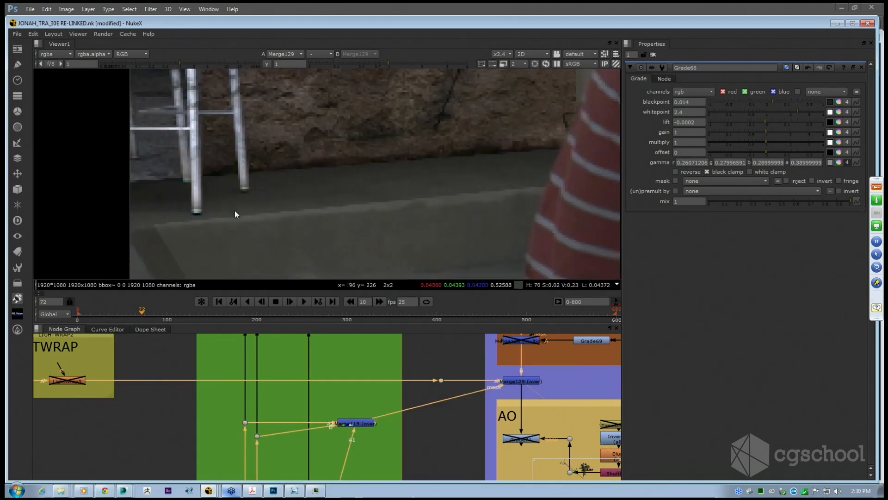
scroll(333, 208, down, 2)
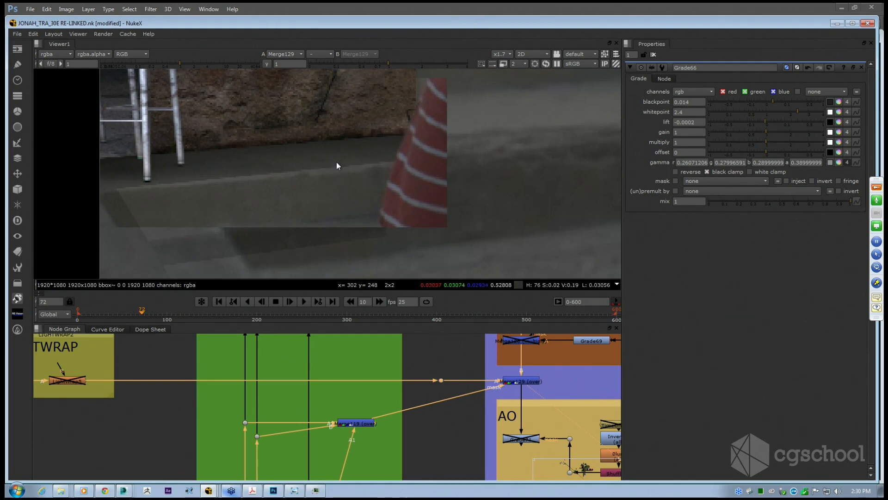
Enable the disabled node in the MOTION BLUR group.
scroll(322, 177, down, 4)
drag(155, 403, 468, 418)
scroll(468, 419, down, 2)
drag(167, 416, 292, 411)
scroll(292, 412, down, 2)
drag(152, 401, 392, 412)
drag(189, 405, 250, 393)
scroll(250, 393, up, 3)
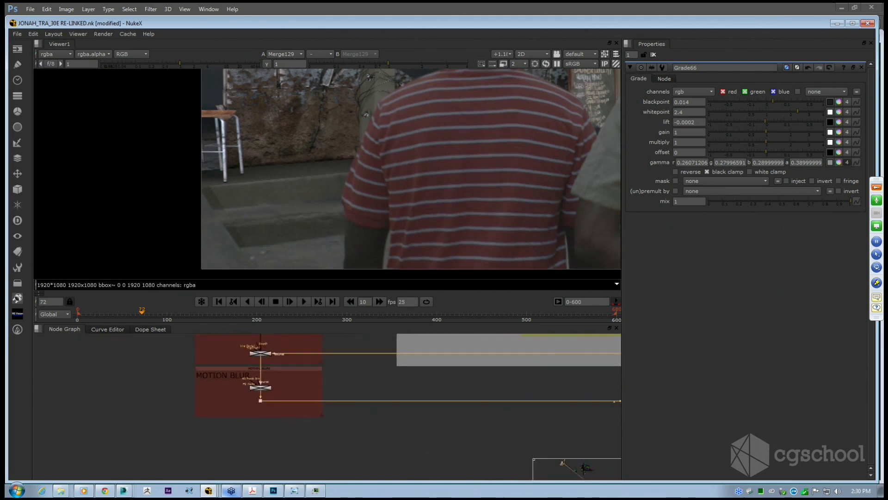
click(267, 389)
key(d)
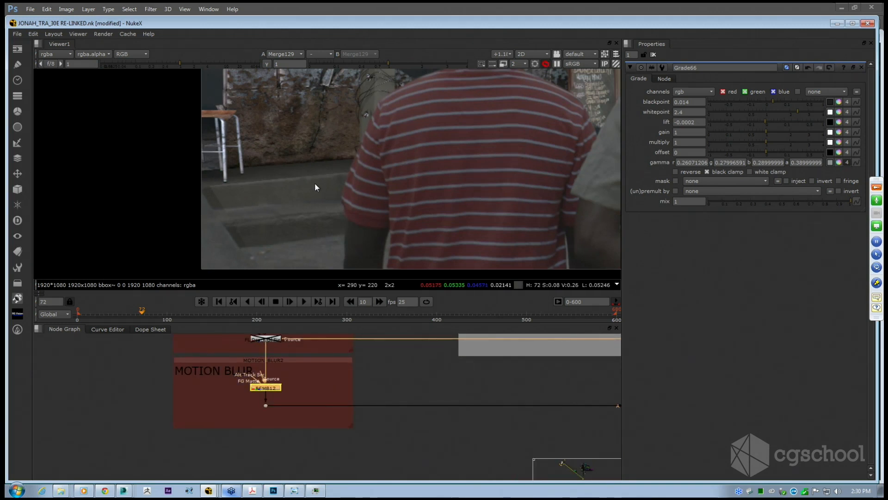
Inspect the steps and stool in the viewer with the motion blur node enabled.
scroll(312, 179, up, 2)
scroll(312, 181, up, 2)
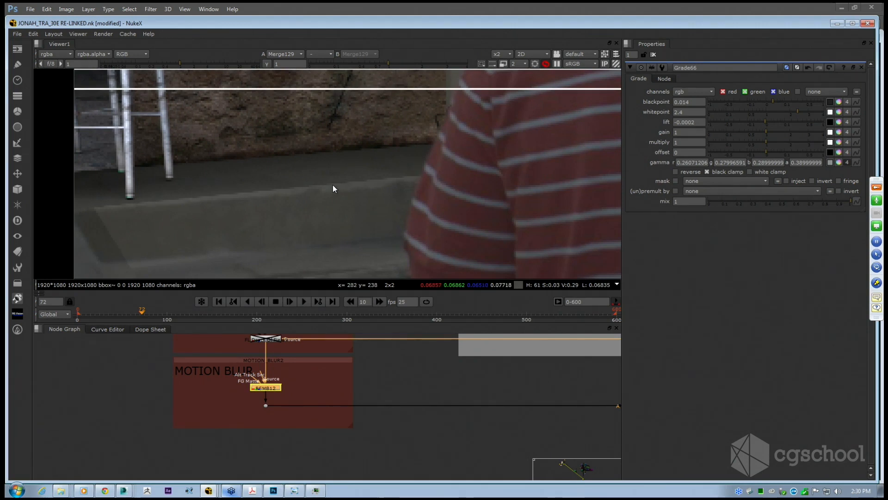
scroll(317, 189, down, 5)
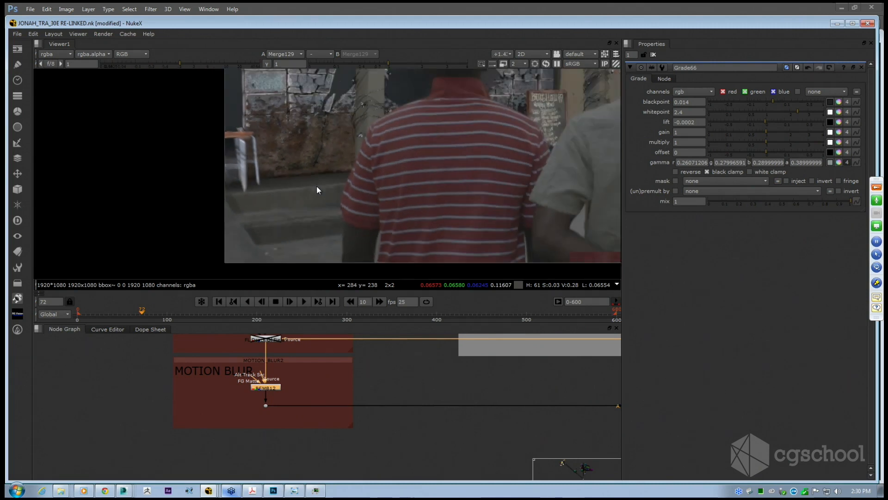
Review the chain from RENDER 01 through LIGHTWRAP and ROTO_FEED to the MATT SHADOW group, and check the full composite in the viewer.
drag(597, 387, 381, 393)
scroll(297, 383, down, 5)
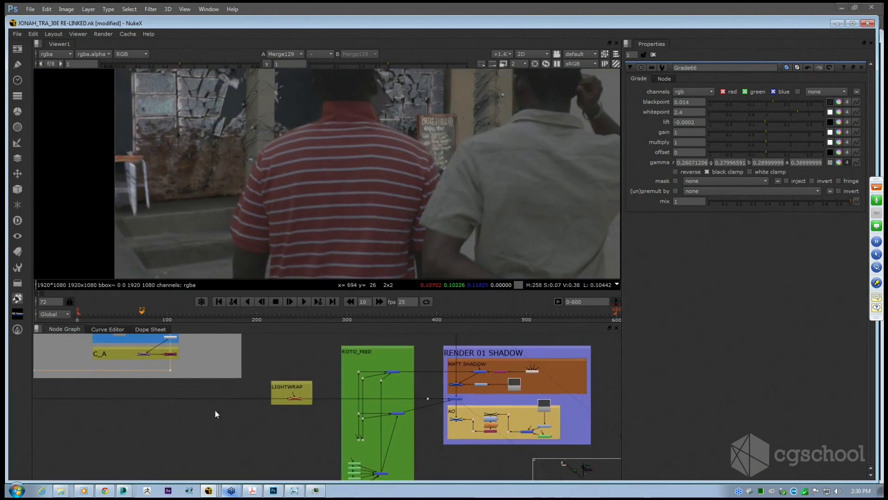
drag(216, 411, 254, 457)
scroll(257, 440, down, 5)
drag(206, 388, 226, 427)
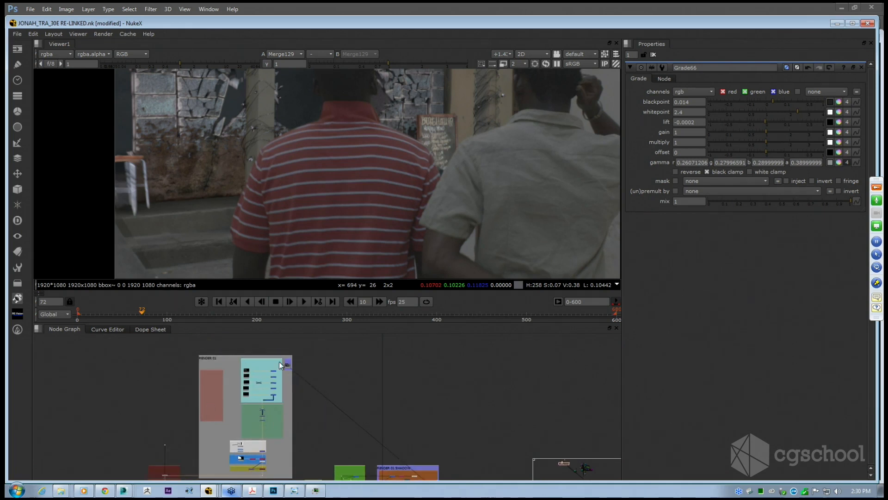
drag(360, 432, 367, 382)
scroll(367, 381, up, 6)
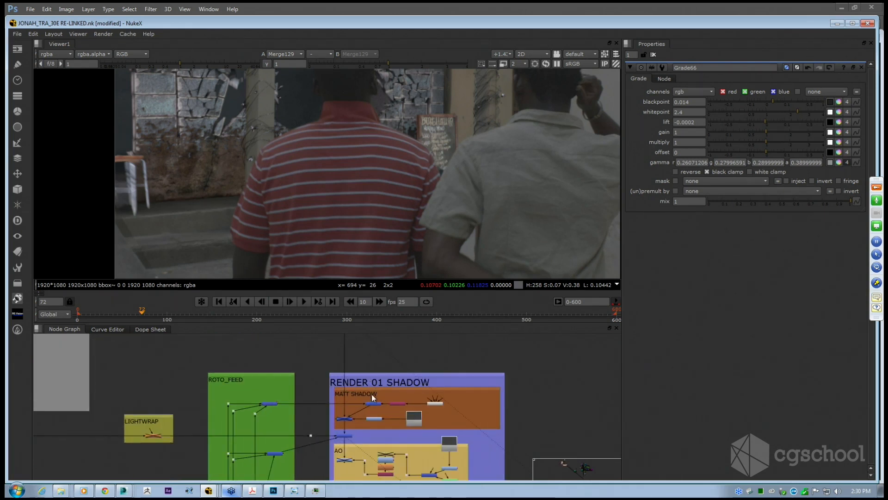
click(387, 390)
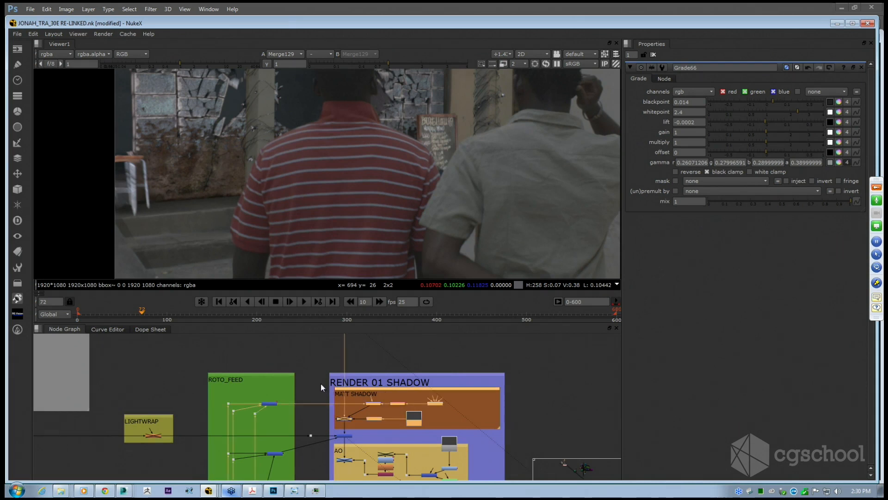
drag(320, 384, 511, 440)
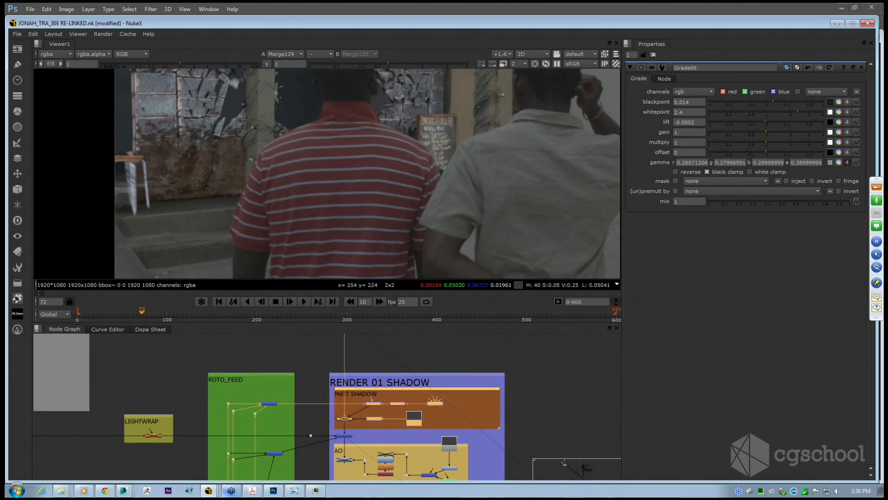
scroll(235, 193, down, 3)
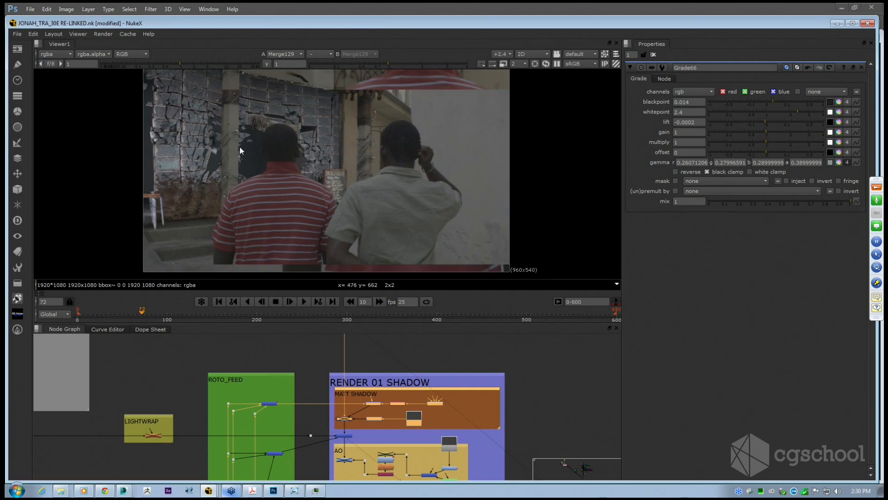
drag(240, 148, 260, 150)
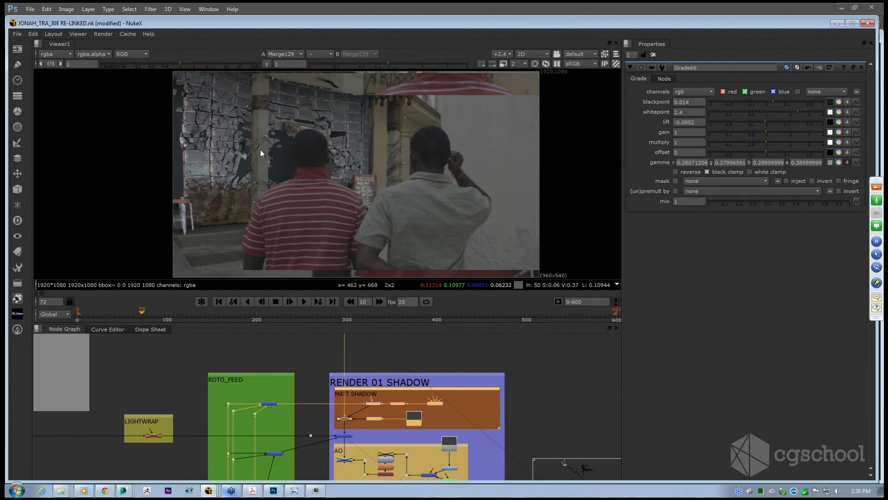
drag(458, 421, 473, 409)
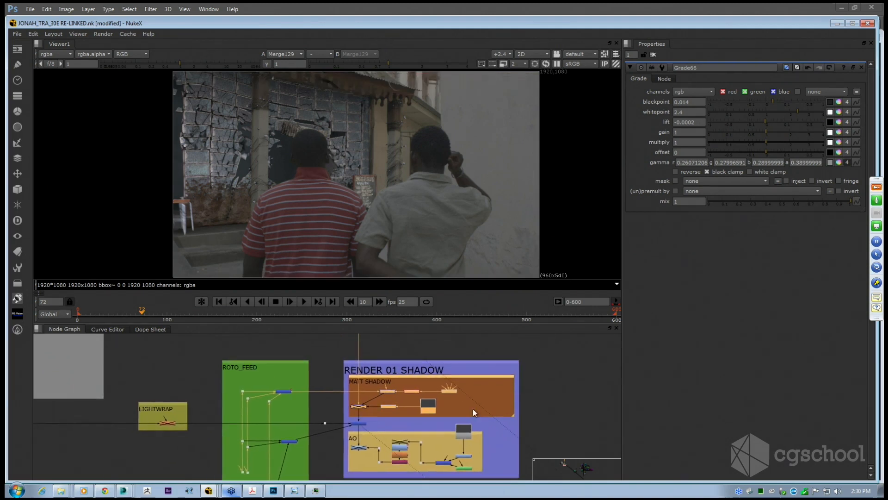
Maximize the node graph and survey the script's other groups, including FISH_BAR, SHUTTERS and the POSTERS groups.
scroll(335, 363, down, 10)
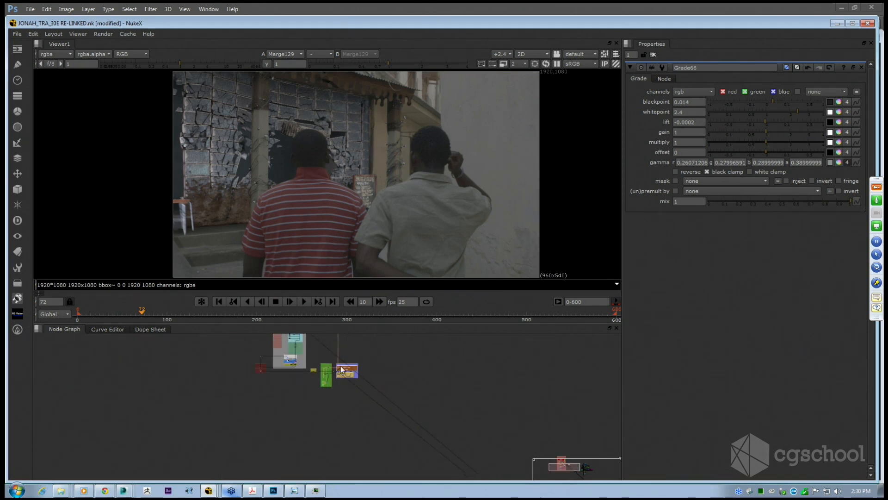
drag(382, 376, 307, 381)
scroll(303, 379, up, 8)
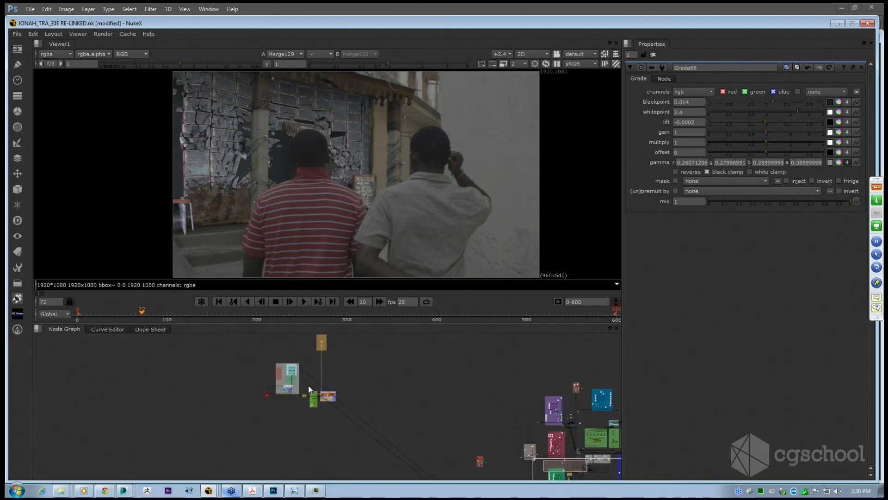
key(space)
drag(452, 380, 405, 267)
scroll(405, 266, down, 5)
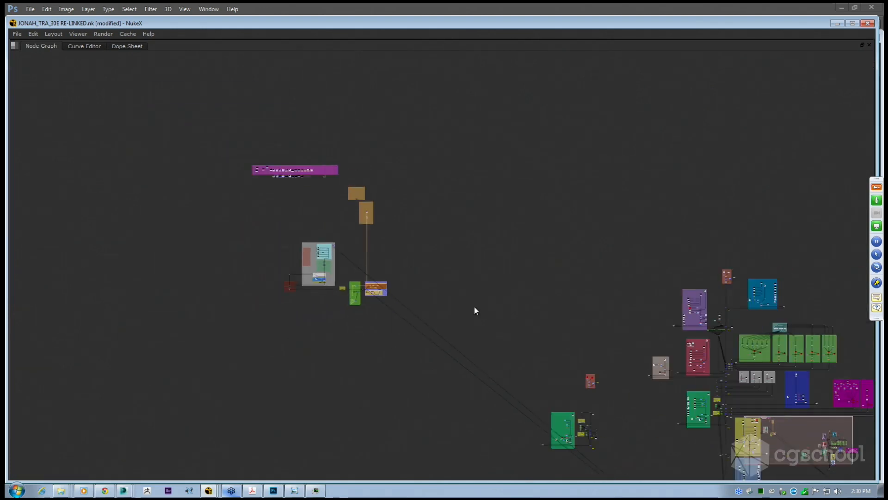
drag(650, 358, 364, 248)
scroll(364, 247, up, 10)
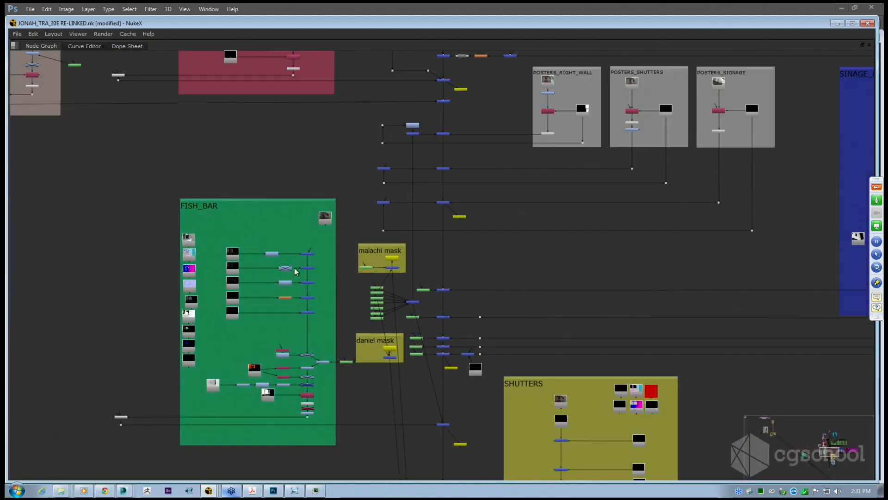
drag(257, 232, 323, 336)
scroll(257, 394, up, 3)
scroll(257, 395, down, 10)
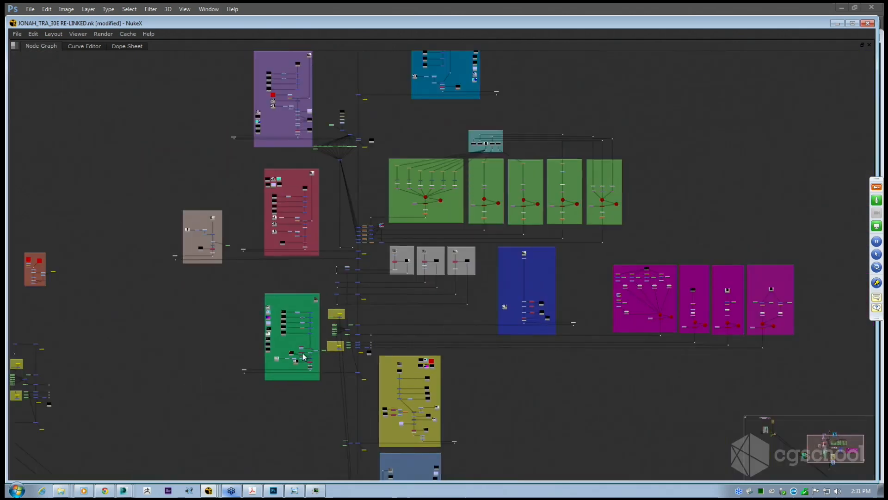
drag(201, 286, 425, 300)
drag(254, 316, 524, 400)
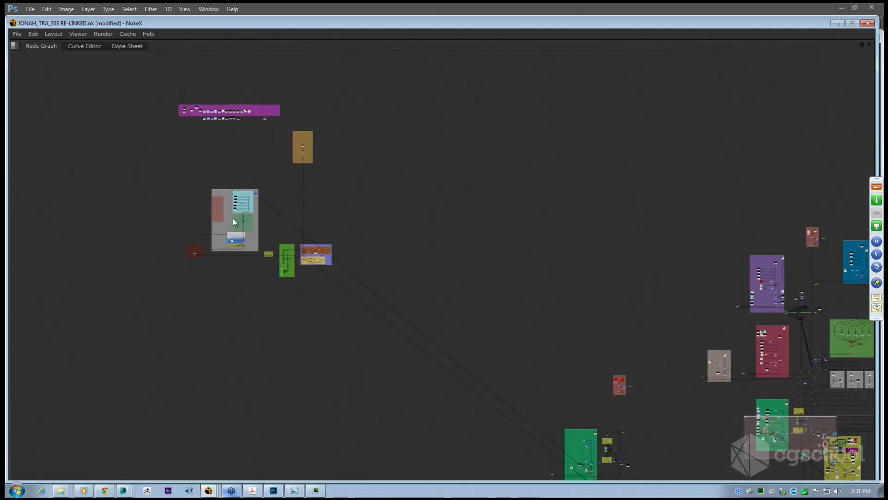
Examine the RENDER 01 group layout and how it leads through LIGHTWRAP and ROTO_FEED into RENDER 01 SHADOW.
scroll(229, 221, up, 6)
drag(51, 102, 606, 453)
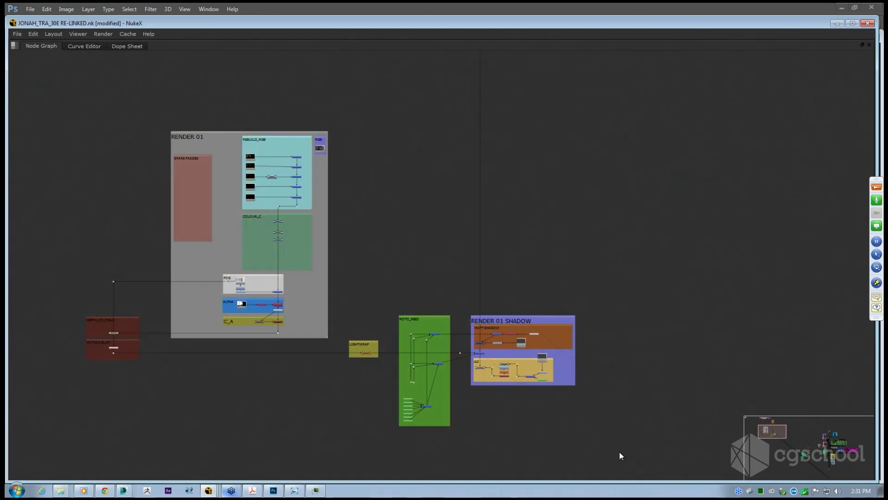
drag(636, 454, 39, 99)
click(169, 235)
scroll(277, 309, up, 3)
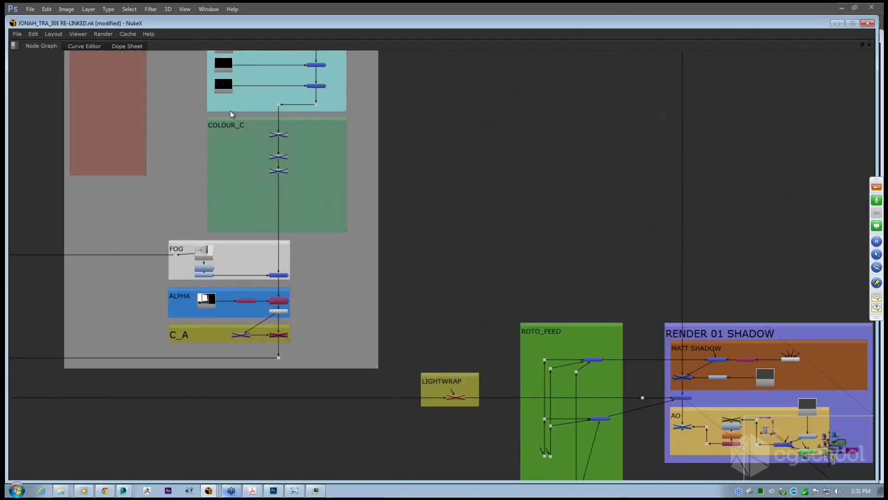
scroll(291, 204, down, 4)
scroll(506, 332, up, 5)
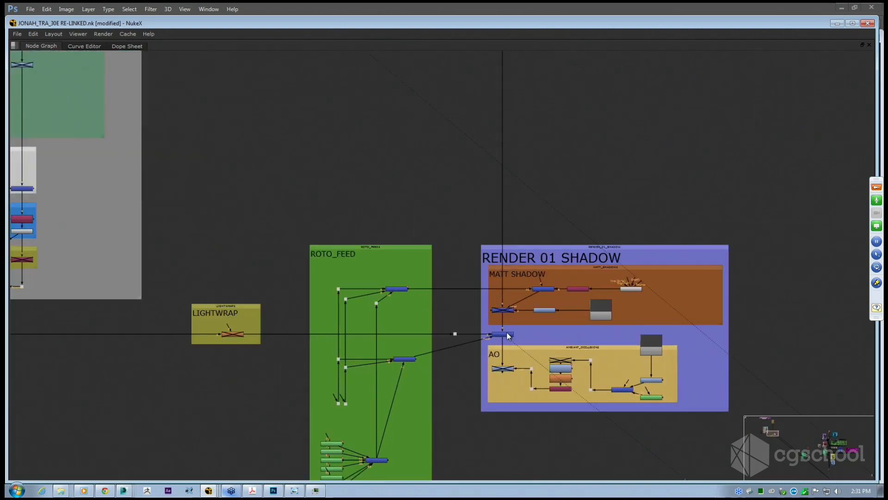
Move the AO and MATT SHADOW groups out of the RENDER 01 SHADOW backdrop.
click(507, 335)
click(517, 269)
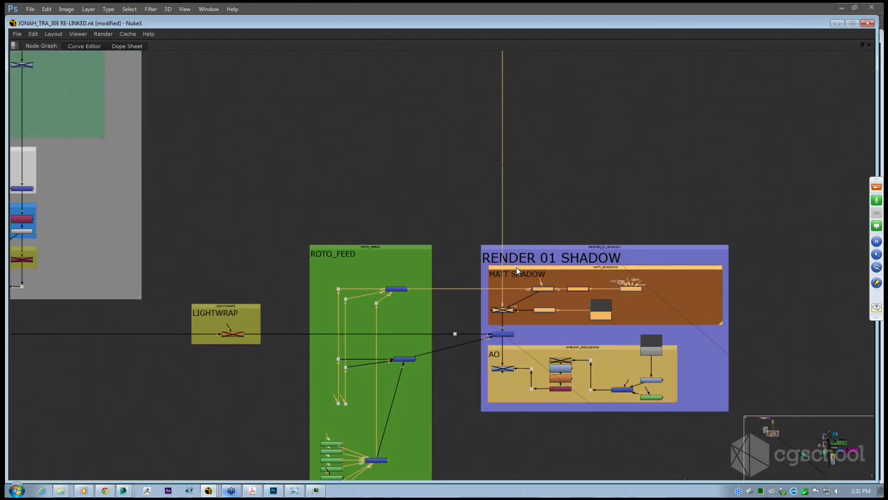
drag(596, 349, 782, 343)
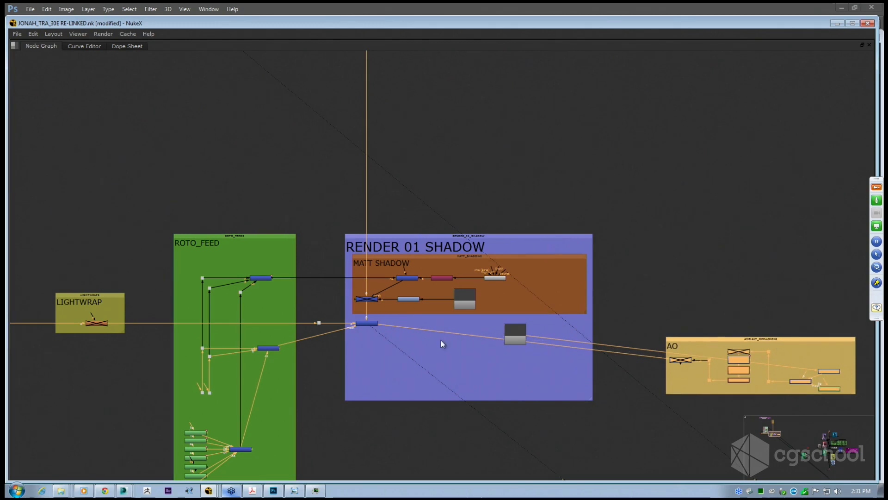
drag(381, 325, 612, 321)
drag(387, 259, 587, 262)
drag(515, 257, 777, 257)
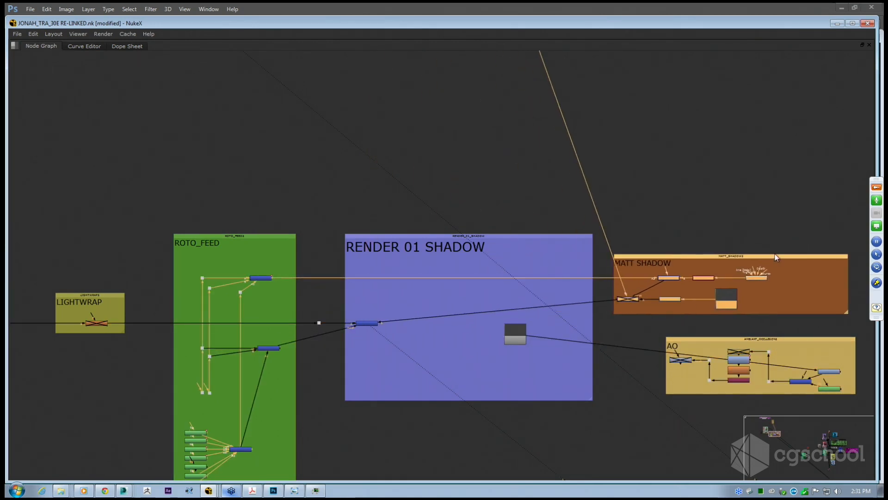
Bring the disabled MATT SHADOW merge node back above Merge129 (over) and delete it from the main pipe.
drag(634, 302, 367, 315)
click(442, 330)
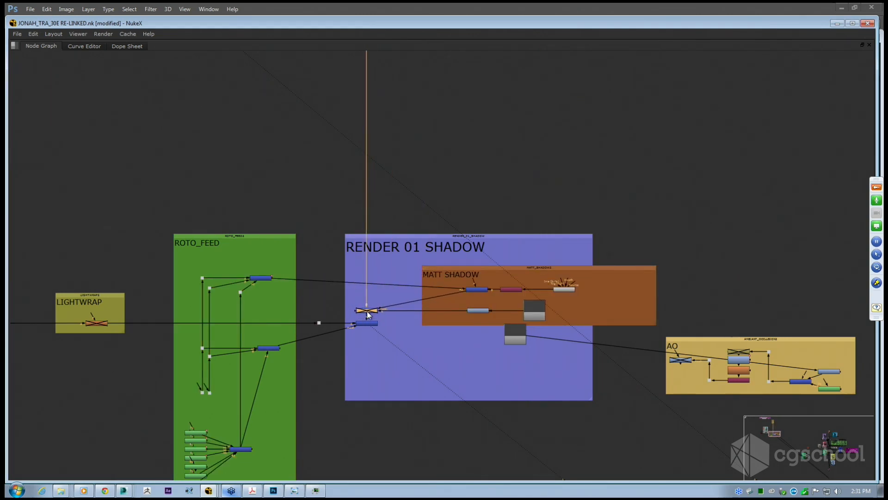
key(Delete)
Delete the MATT SHADOW and AO groups with their nodes, plus the leftover postage-stamp node in RENDER 01 SHADOW.
drag(443, 273, 497, 125)
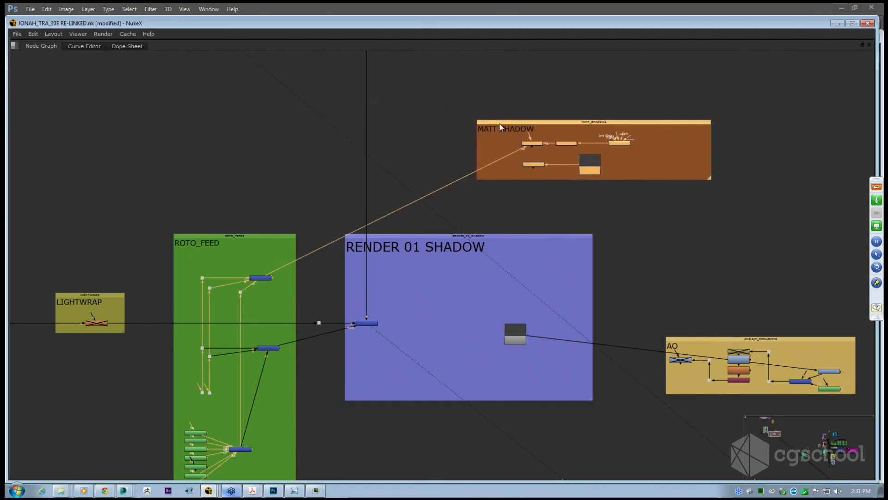
key(Delete)
key(Delete)
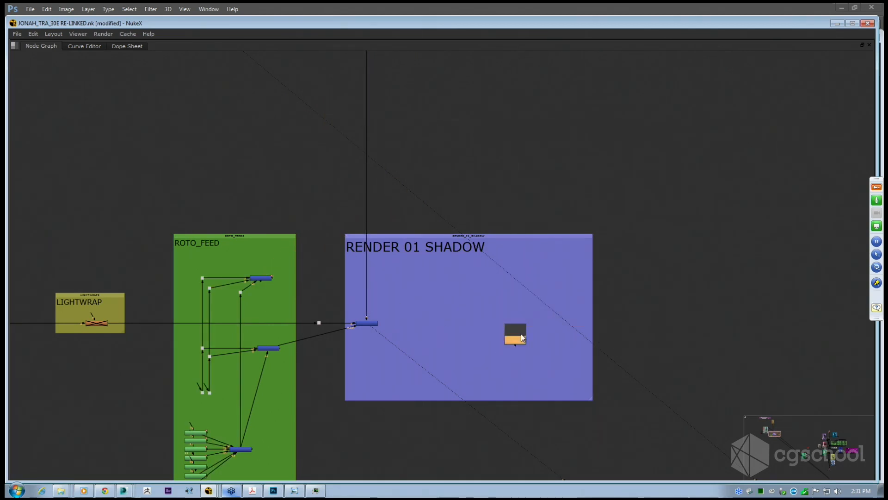
key(Delete)
Examine the ROTO_FEED group's roto nodes and merges and their connection to Merge129 (over).
drag(409, 251, 469, 232)
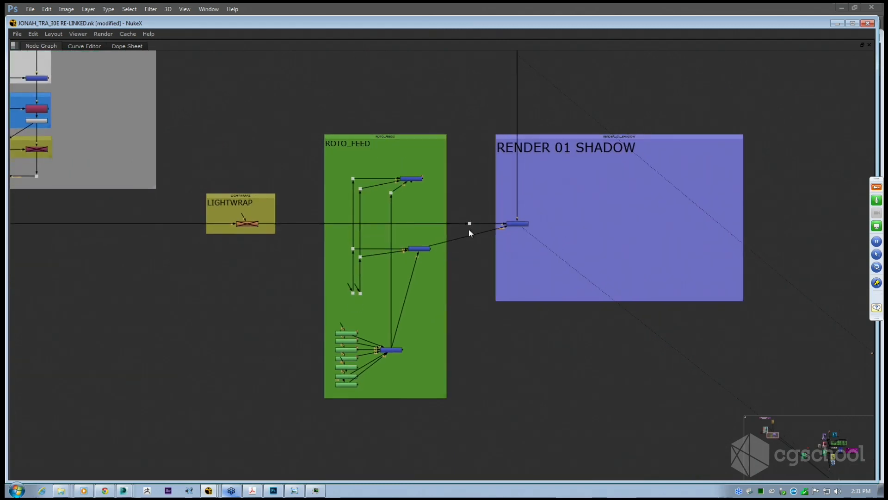
drag(280, 73, 475, 439)
scroll(388, 264, up, 2)
drag(297, 88, 487, 455)
click(363, 344)
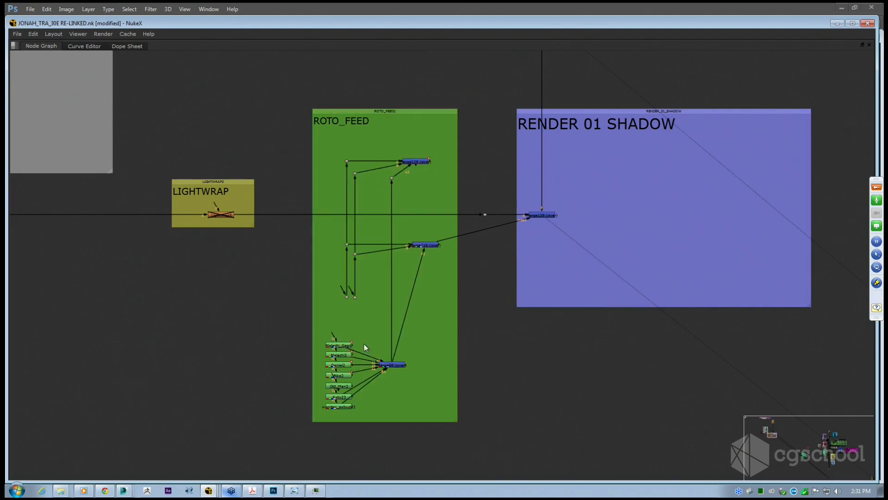
scroll(355, 353, up, 1)
scroll(282, 224, down, 2)
drag(360, 263, 402, 288)
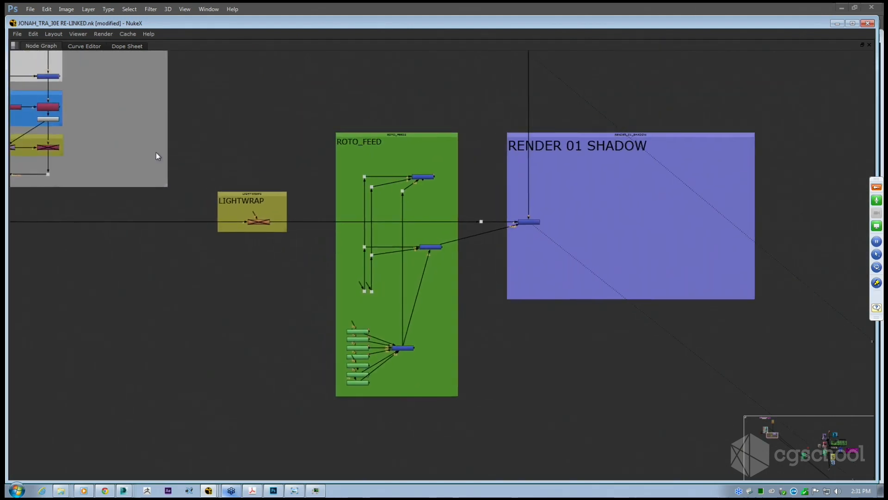
Inspect the roto node in ROTO_FEED that outlines the man in the striped shirt, and select its BSpline1 shape.
drag(291, 223, 328, 244)
key(space)
drag(434, 364, 416, 403)
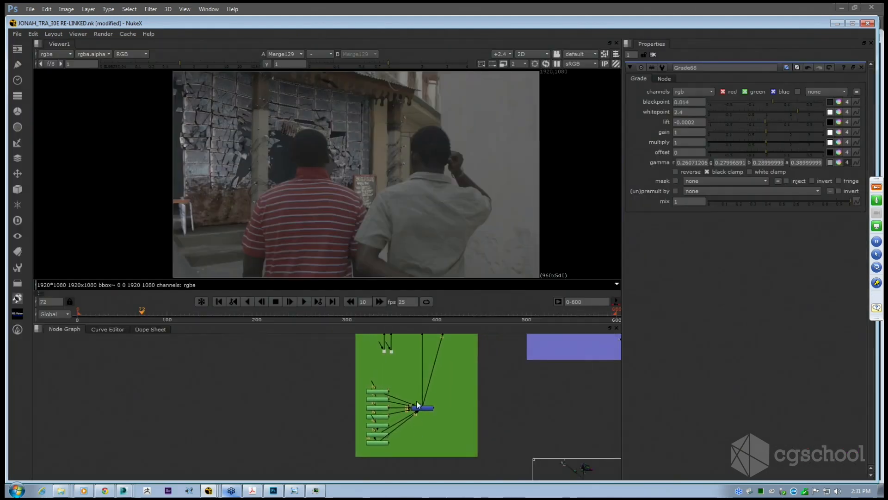
scroll(416, 405, down, 3)
scroll(415, 405, up, 2)
scroll(414, 407, up, 3)
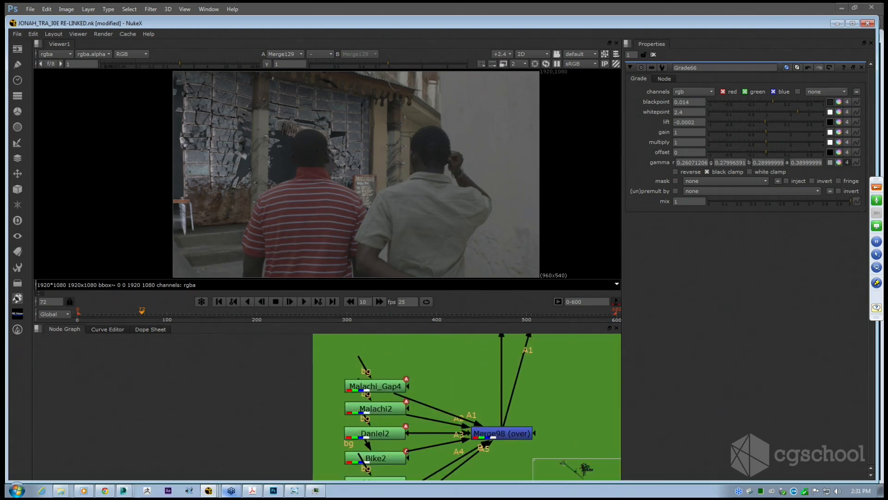
click(373, 368)
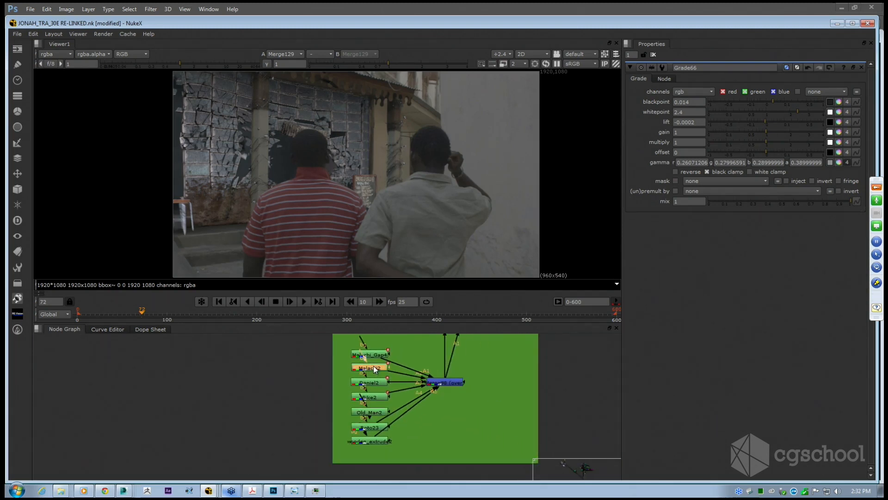
scroll(375, 369, up, 2)
scroll(375, 369, down, 1)
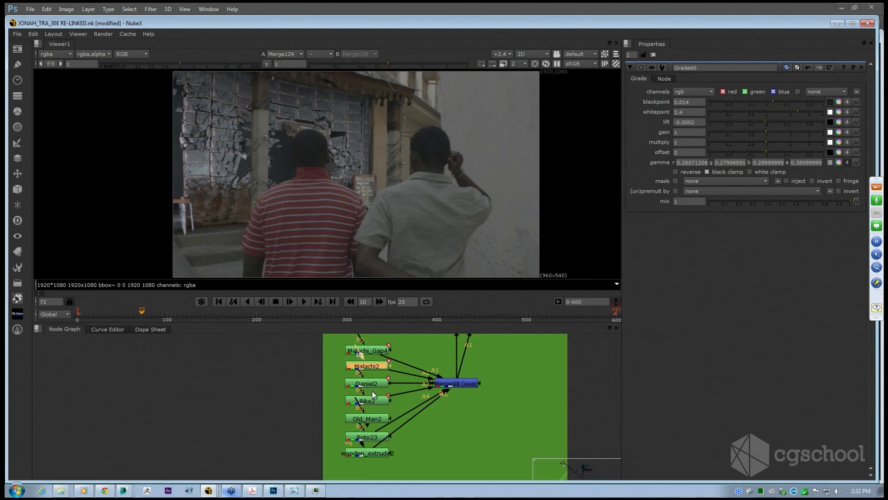
double_click(373, 388)
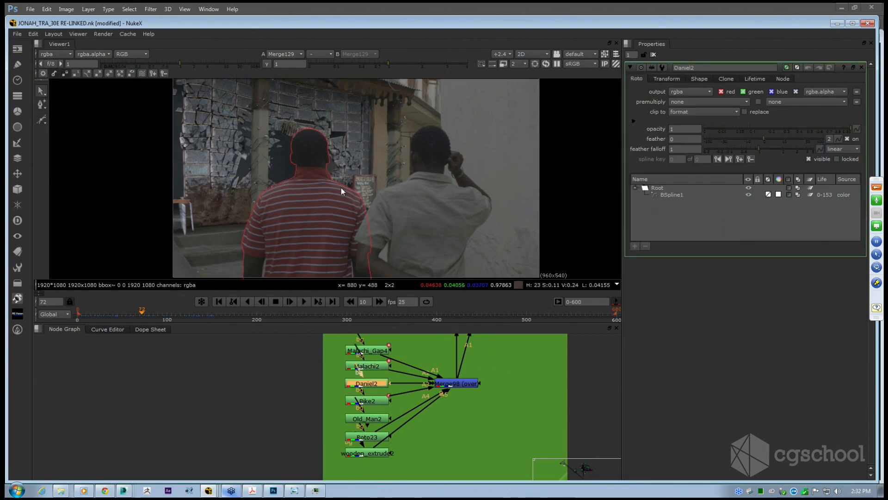
click(332, 178)
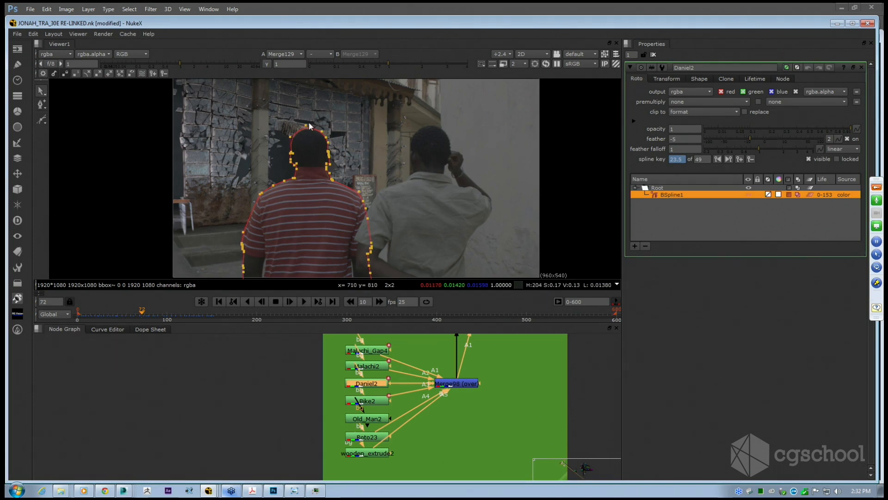
Inspect the roto shapes for the man in the grey shirt and for the gap beneath his raised arm.
double_click(367, 366)
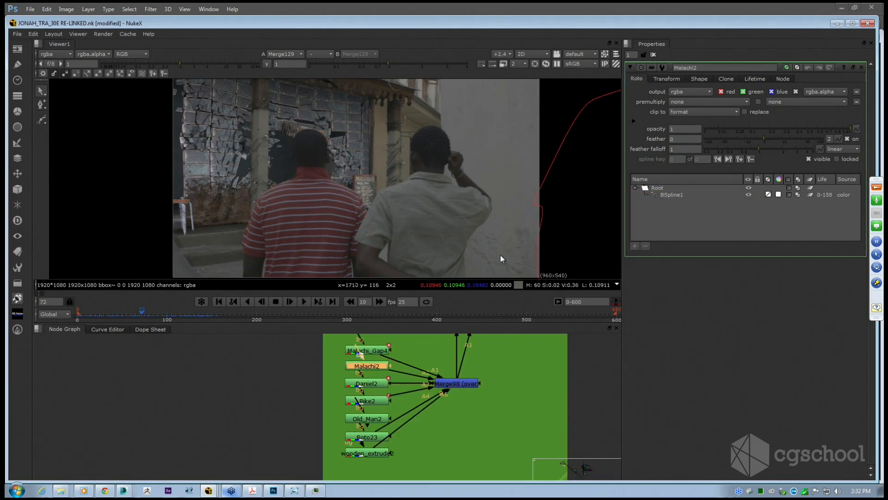
double_click(367, 350)
scroll(455, 181, up, 4)
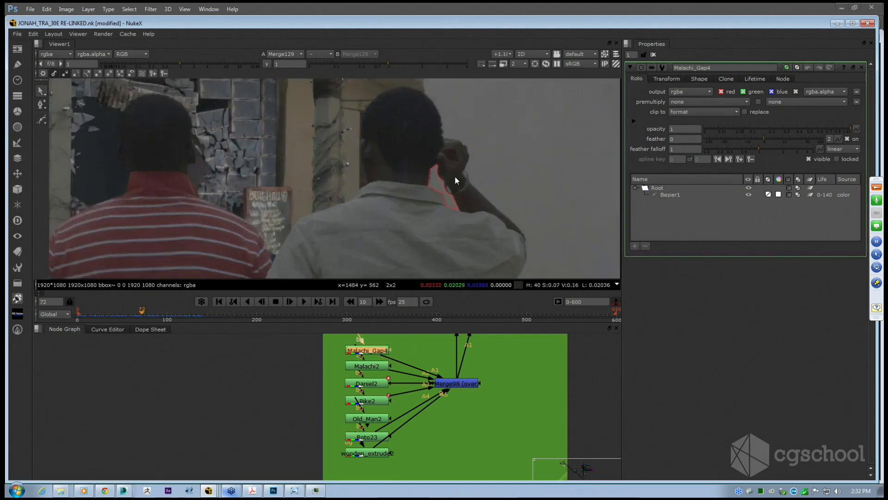
scroll(456, 180, down, 4)
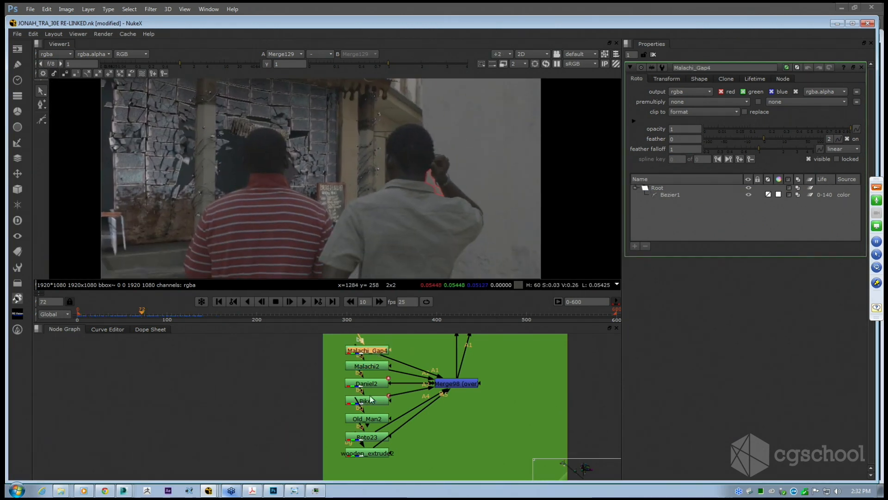
Inspect the Bike2 roto shape around the bicycle at frame 43.
double_click(371, 400)
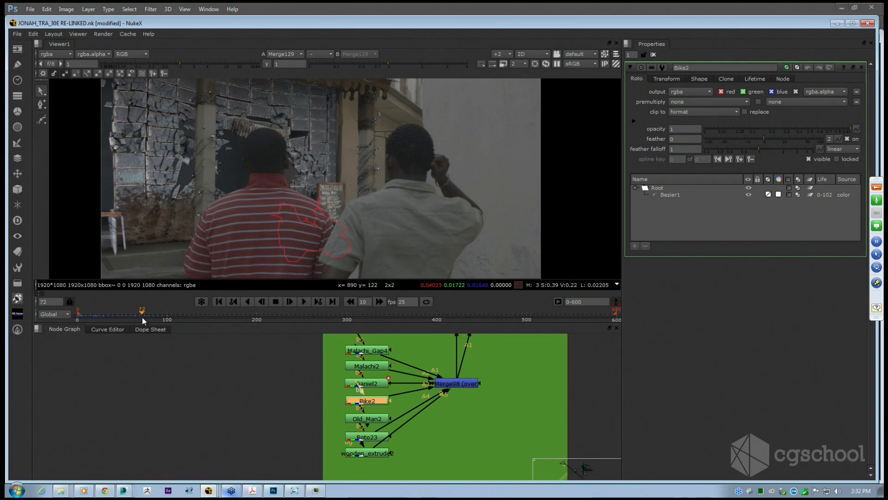
click(117, 317)
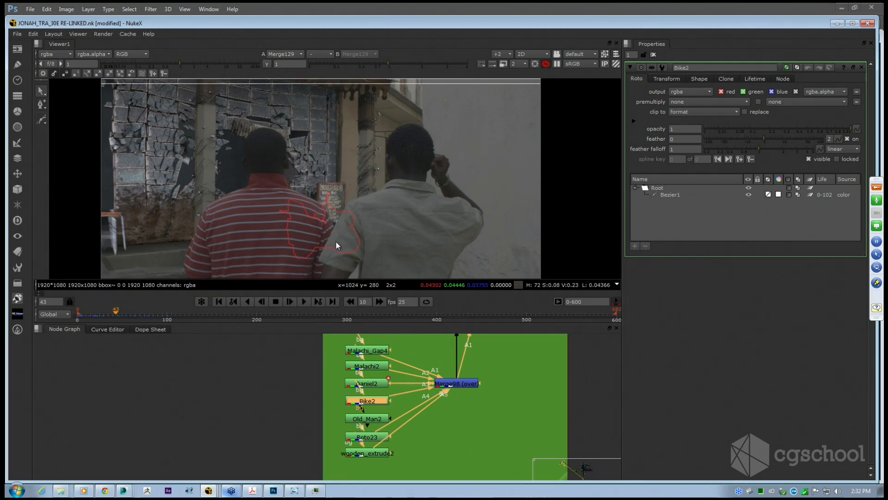
scroll(324, 244, up, 2)
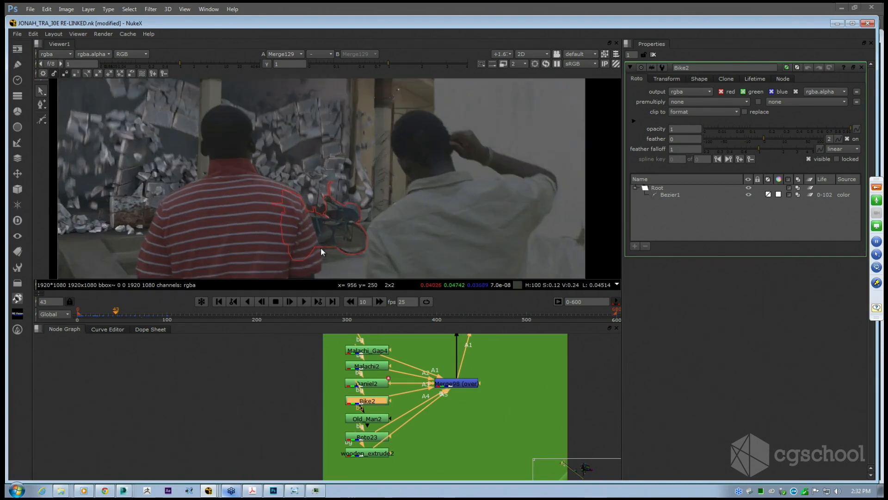
Examine the full roto outline of the man in the striped shirt at frame 43.
click(375, 387)
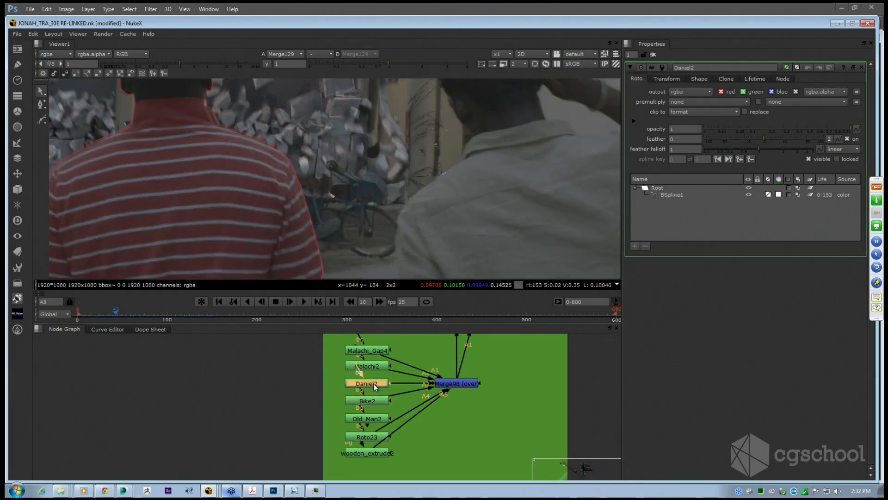
scroll(356, 204, down, 3)
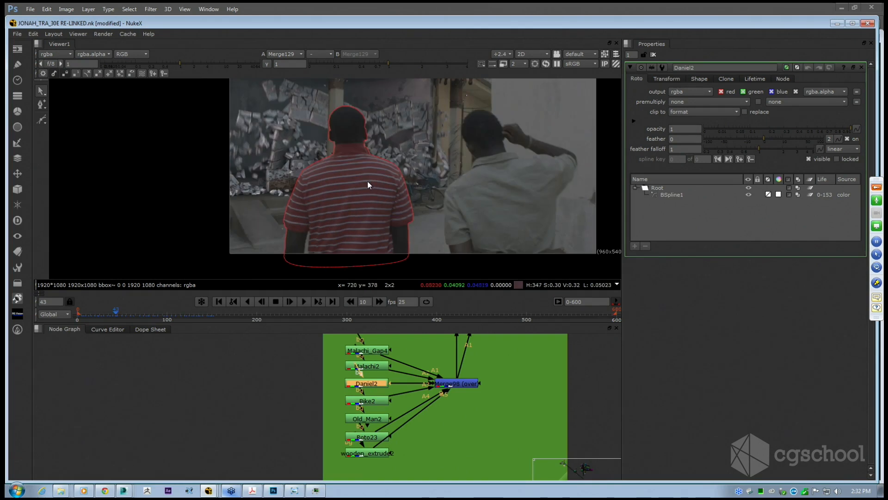
click(369, 159)
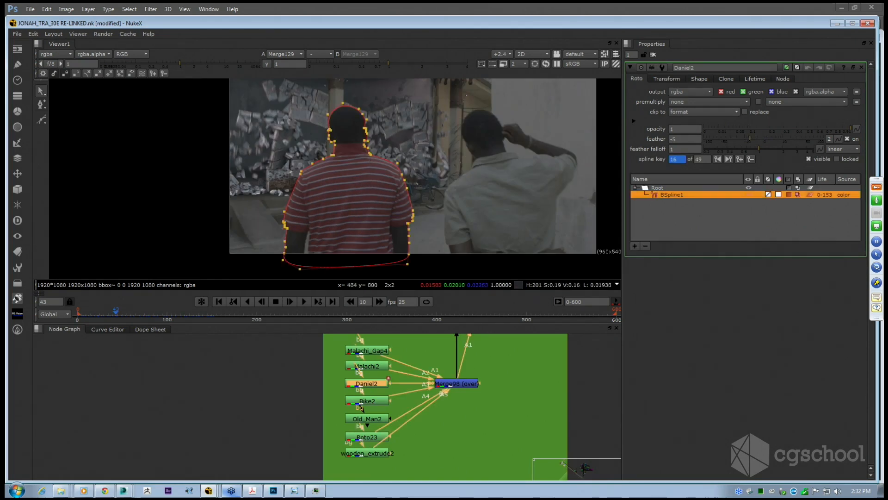
click(360, 202)
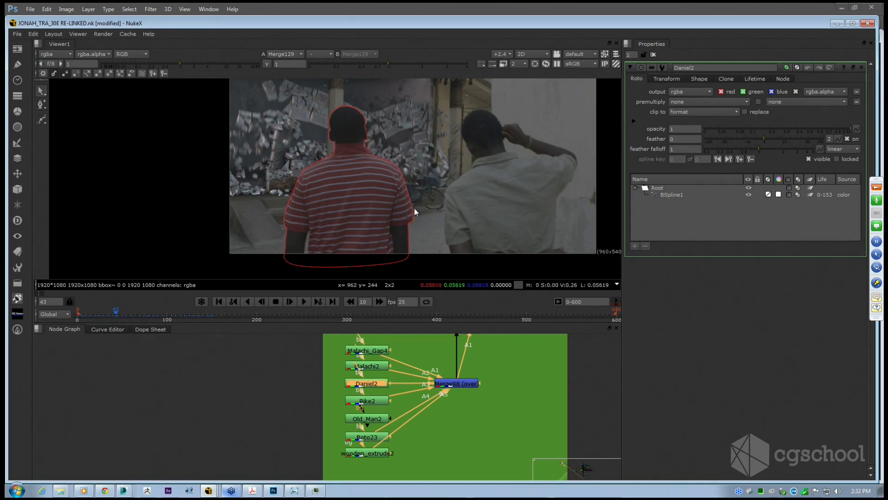
Compare the grey-shirt man's roto with the Old_Man2 and Bike2 shapes at frame 43.
click(370, 366)
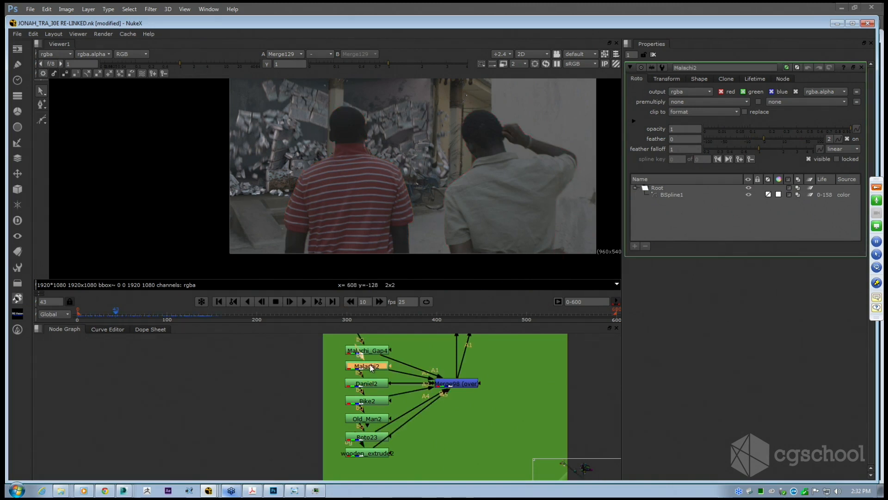
click(367, 350)
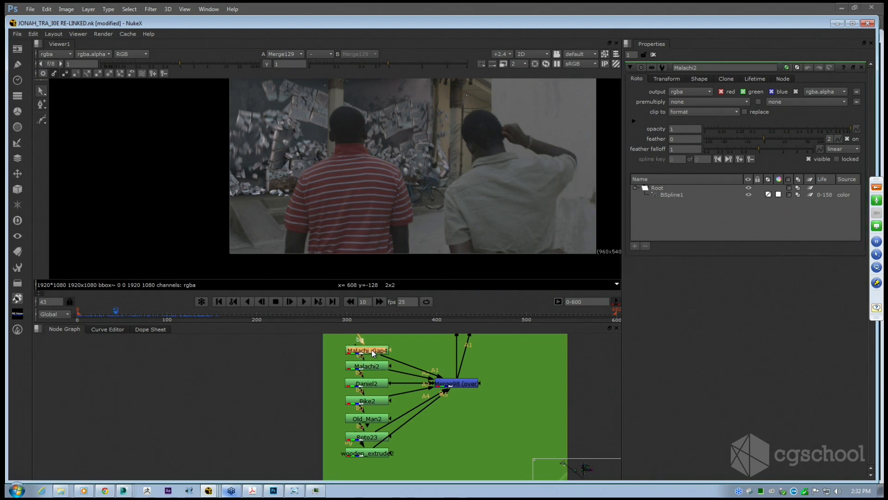
click(370, 436)
click(370, 419)
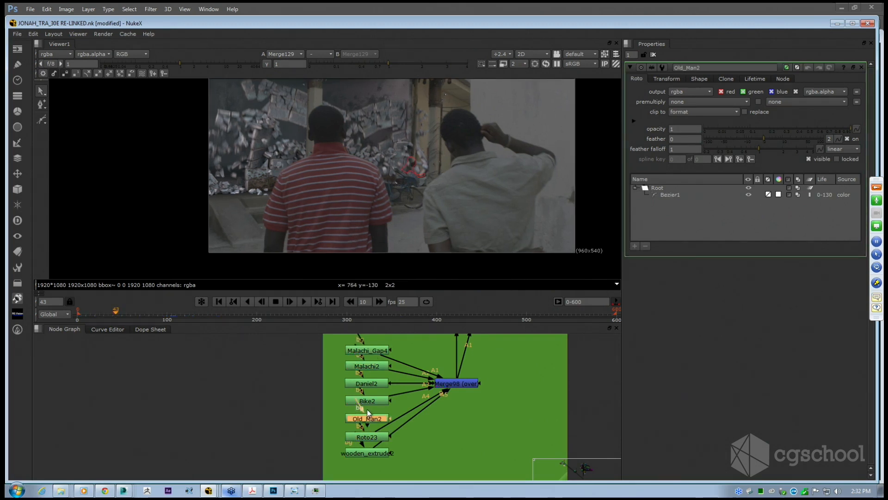
click(372, 401)
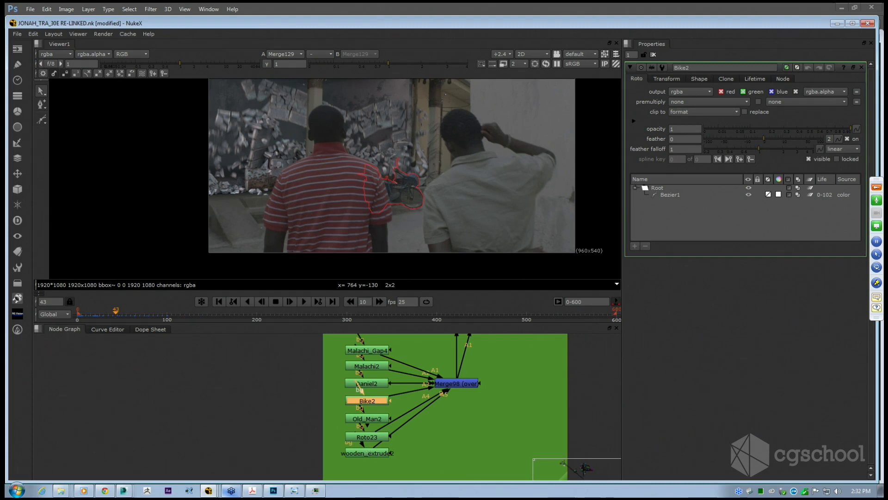
Inspect the wooden_extrude2 roto shapes along the carved roof trim above the pillars.
click(368, 453)
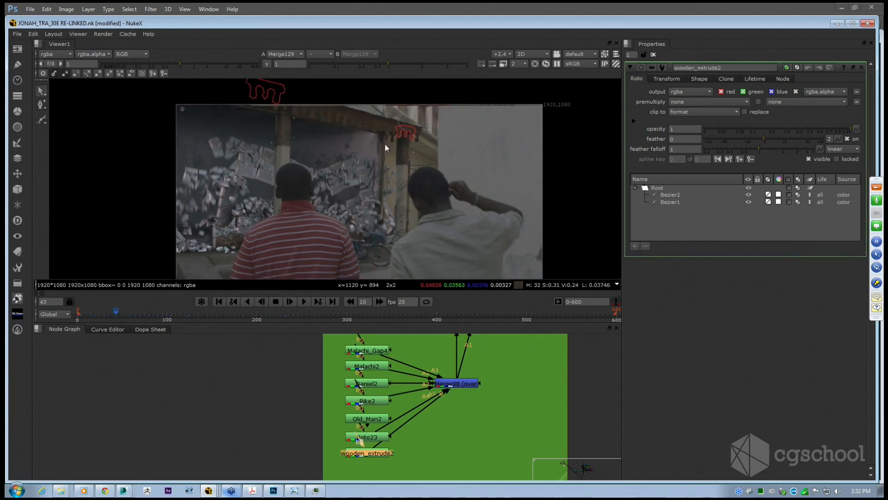
scroll(386, 147, up, 3)
scroll(415, 144, down, 1)
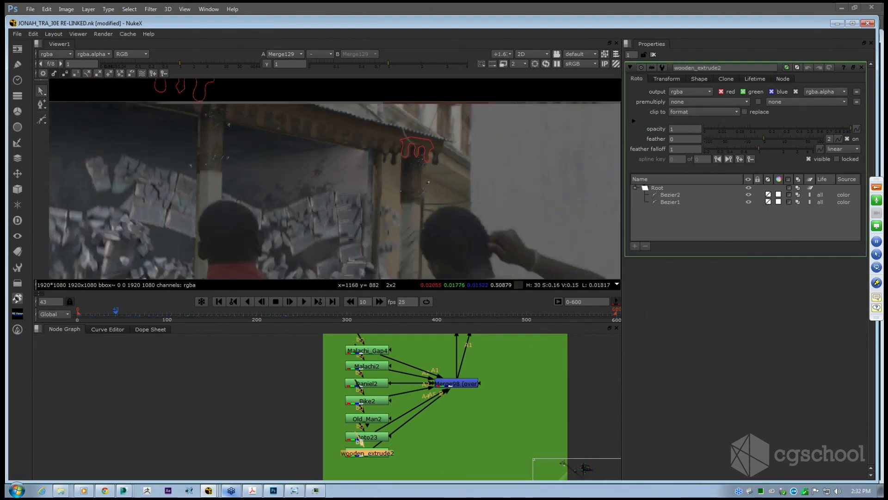
scroll(412, 167, down, 2)
drag(344, 193, 372, 177)
scroll(382, 134, up, 1)
drag(382, 132, 359, 182)
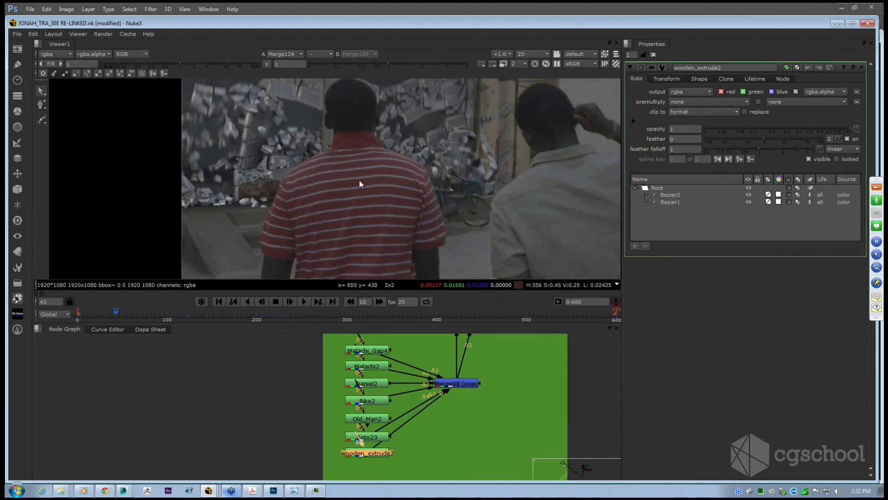
Examine how closely the striped-shirt man's BSpline1 follows his head and shoulders against the CG debris.
double_click(371, 350)
double_click(365, 384)
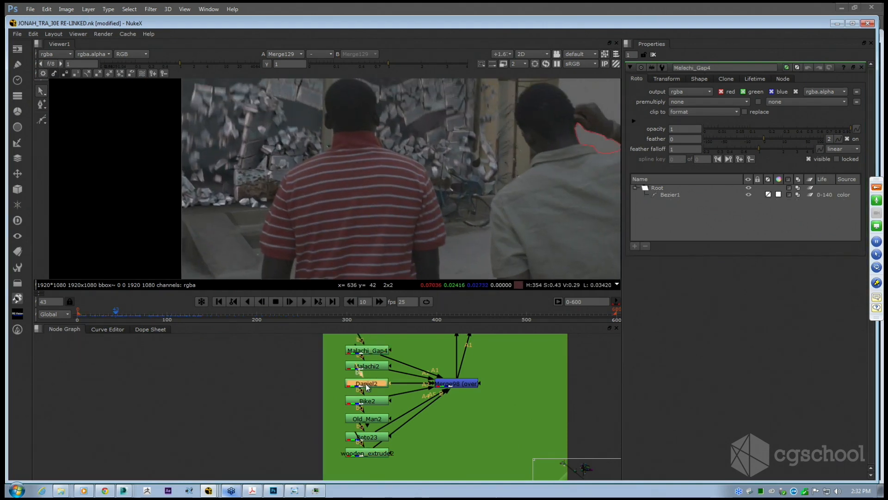
drag(382, 182, 372, 216)
click(376, 182)
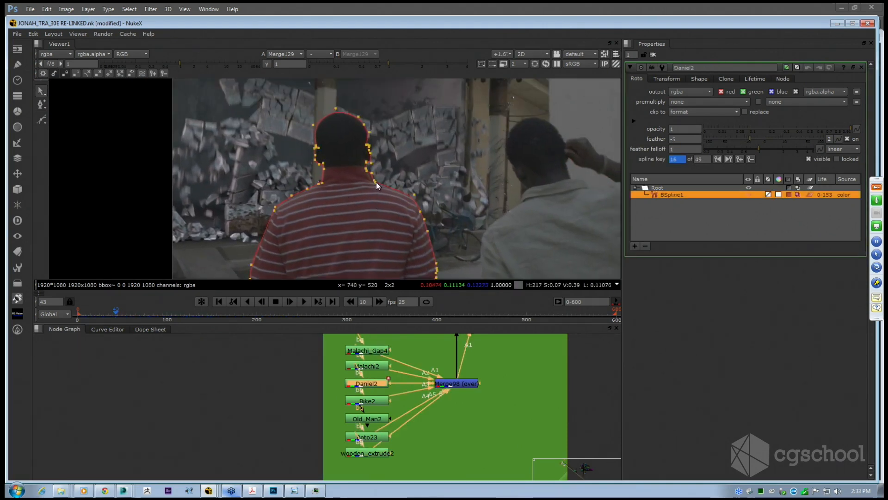
click(288, 126)
scroll(329, 150, up, 3)
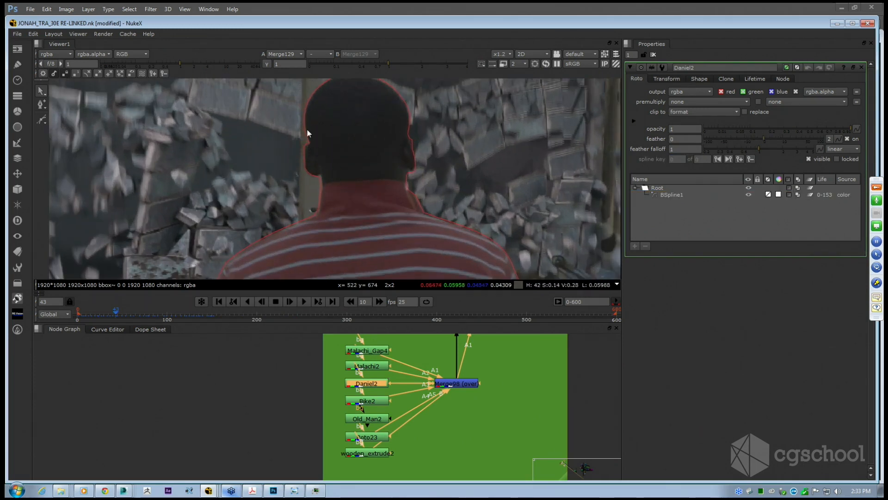
click(305, 113)
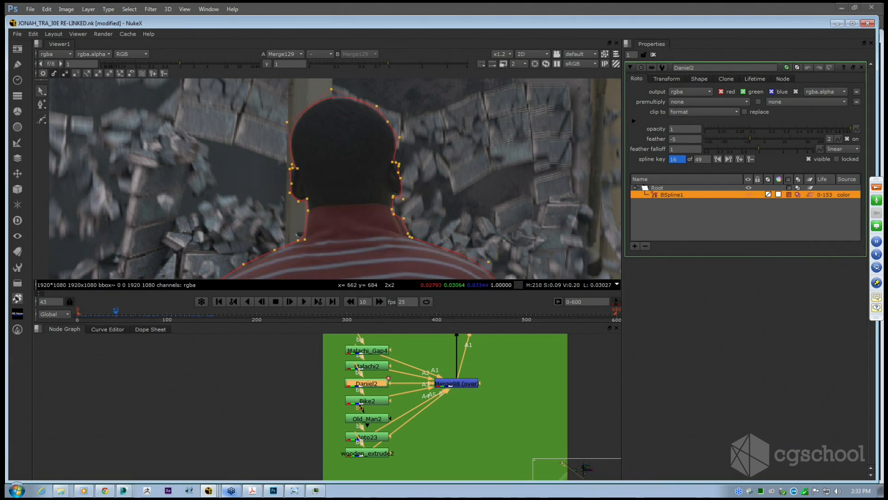
scroll(341, 181, down, 4)
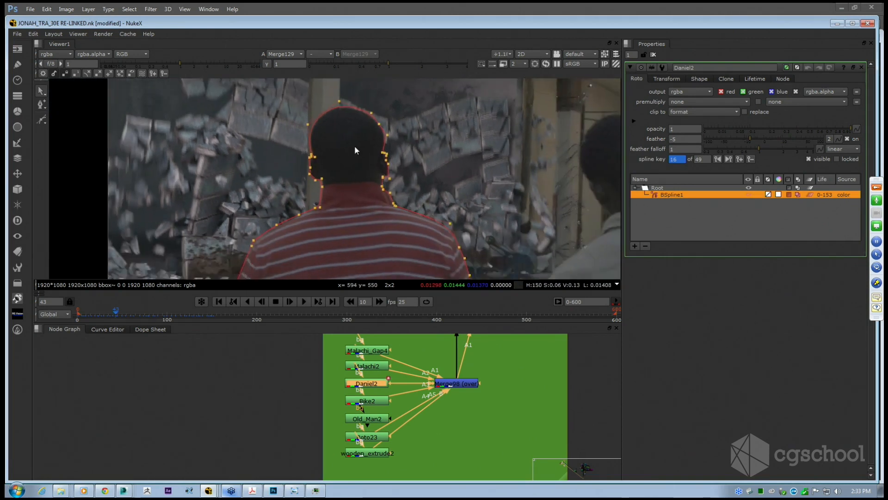
scroll(335, 145, up, 2)
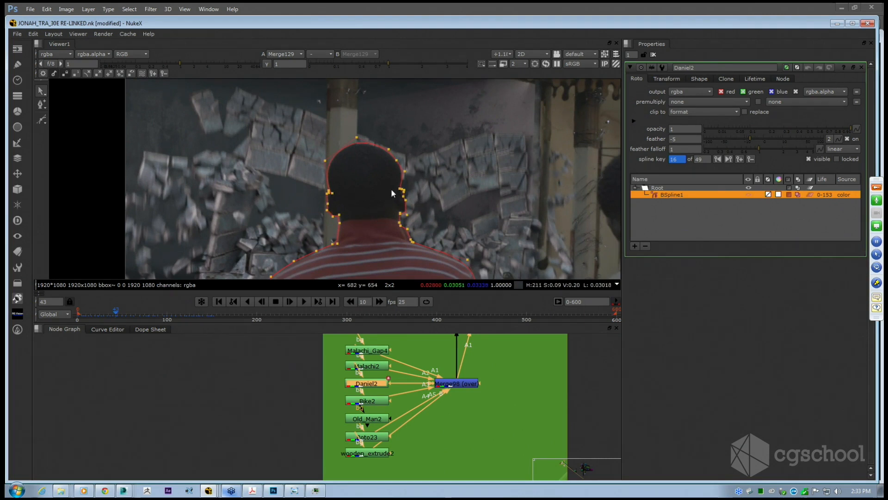
drag(382, 245, 409, 143)
scroll(388, 166, down, 2)
mouse_move(356, 190)
mouse_down()
mouse_move(367, 143)
mouse_move(356, 201)
mouse_up()
scroll(301, 211, down, 2)
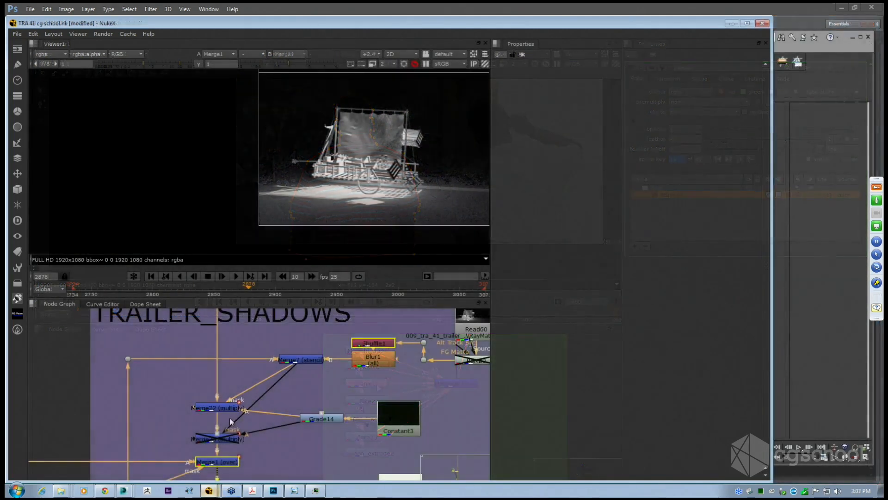
Inspect the shadow beneath the trailer and review Merge22's properties, keeping its operation on multiply.
scroll(324, 199, up, 2)
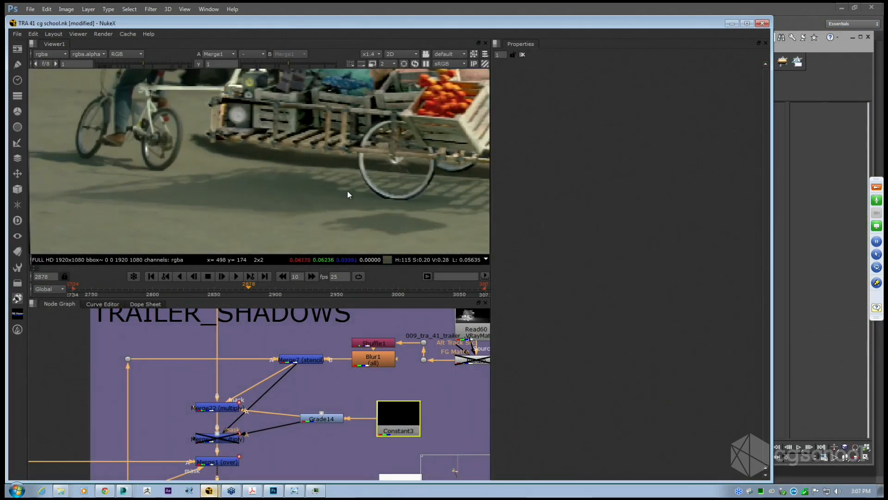
drag(347, 190, 274, 203)
scroll(276, 206, up, 1)
click(232, 408)
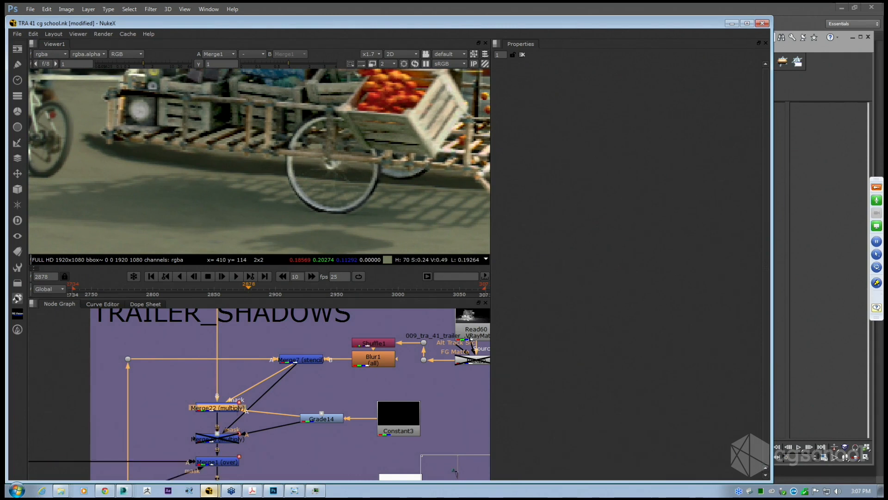
double_click(231, 408)
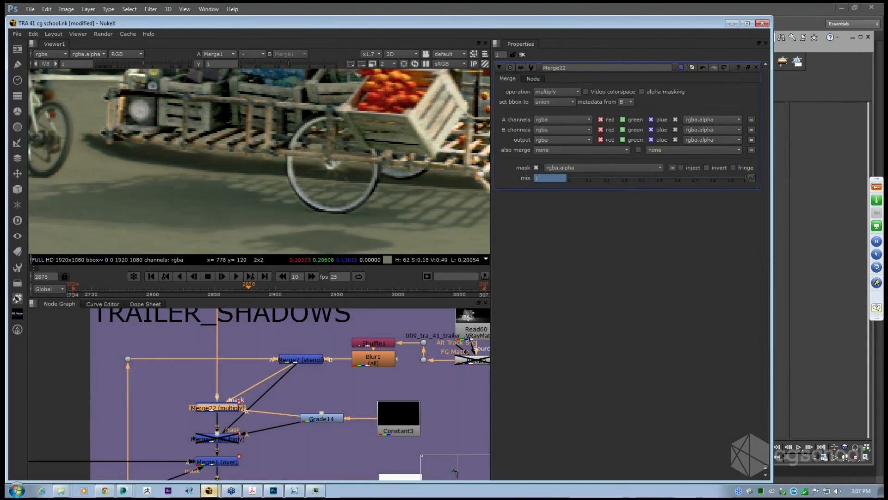
drag(269, 393, 215, 402)
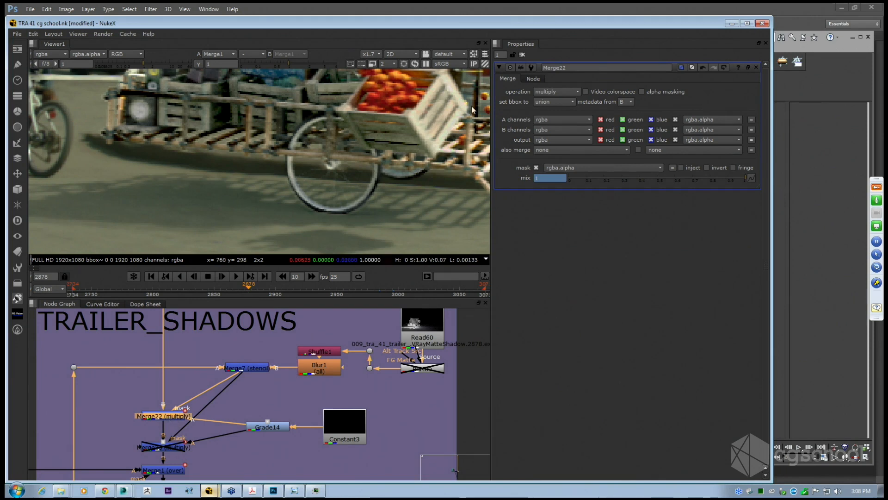
click(559, 91)
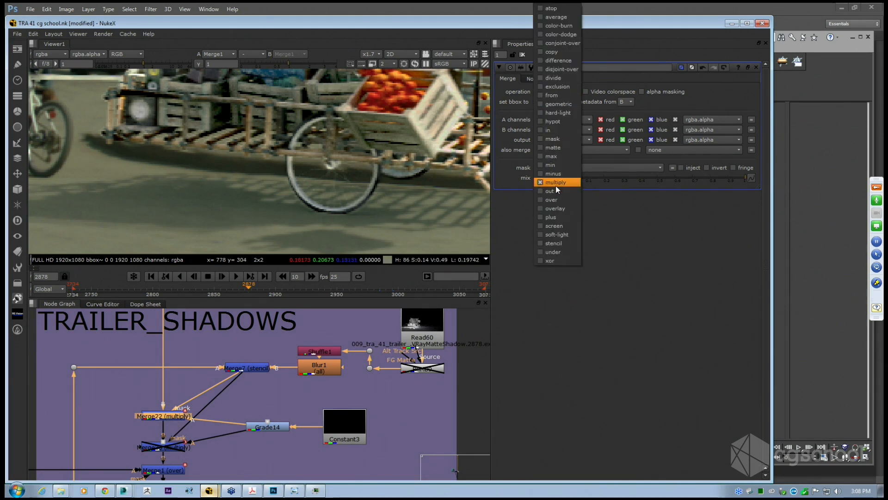
click(556, 184)
Insert a Grade node directly above Merge22 in the trailer shadows group and connect its mask input to Merge7 (stencil).
drag(165, 415, 208, 400)
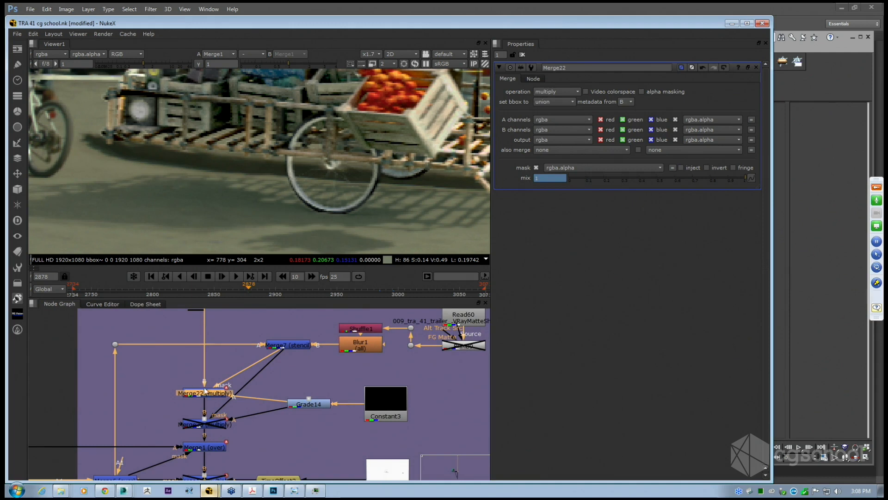
click(221, 365)
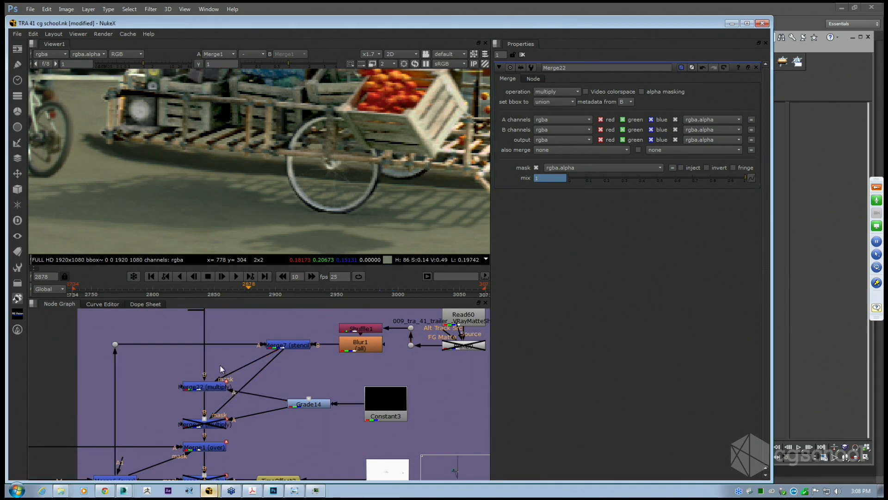
key(Tab)
text(grade)
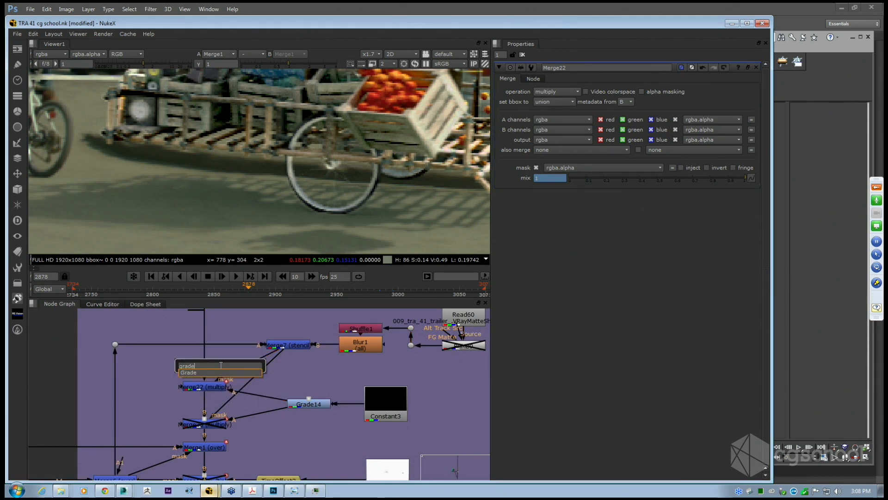
key(Return)
drag(221, 366, 279, 350)
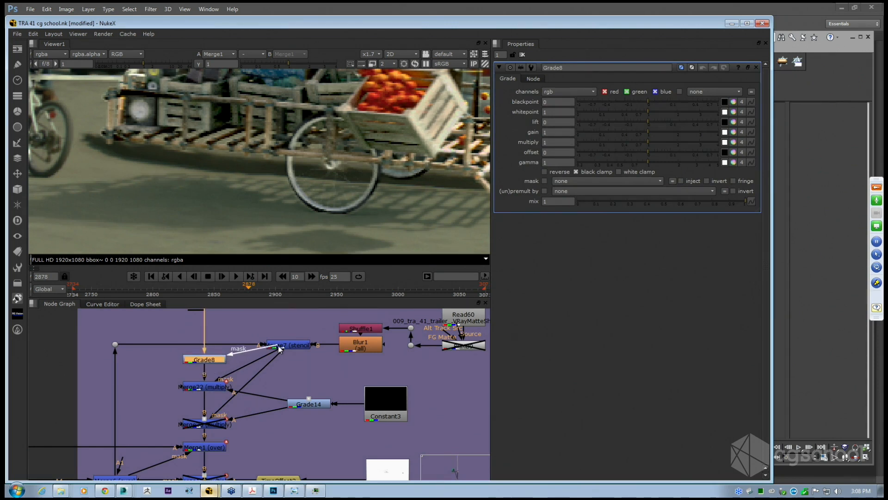
Disable the Merge22 multiply node and set the blackpoint of Grade8 to 0.27.
click(209, 387)
key(d)
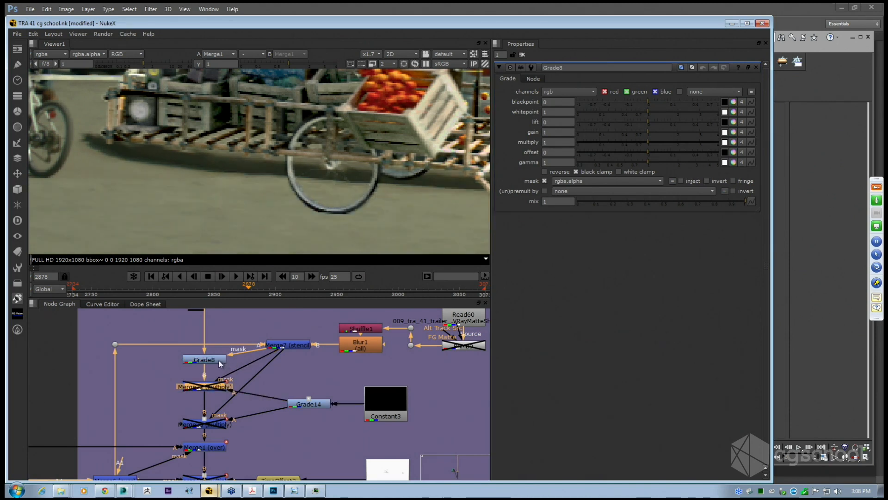
click(204, 360)
drag(645, 102, 684, 106)
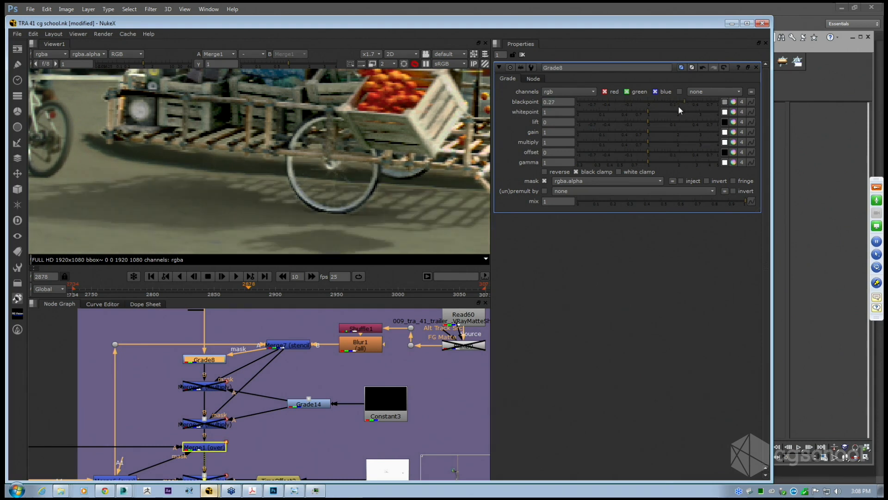
Tint Grade8's gamma light blue, with red 0.309, green 0.703 and blue 1, using the bike's shadow as reference.
drag(225, 170, 386, 193)
scroll(379, 194, down, 1)
scroll(155, 189, up, 5)
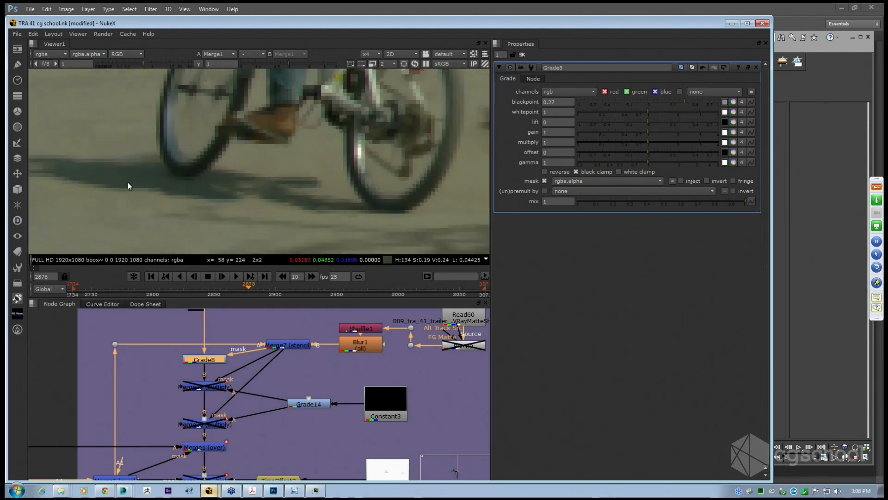
click(733, 163)
drag(681, 361, 656, 376)
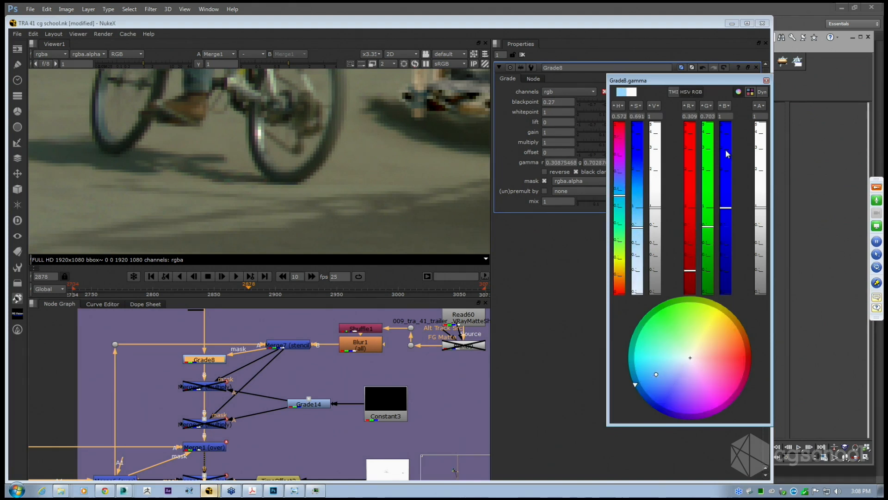
click(767, 80)
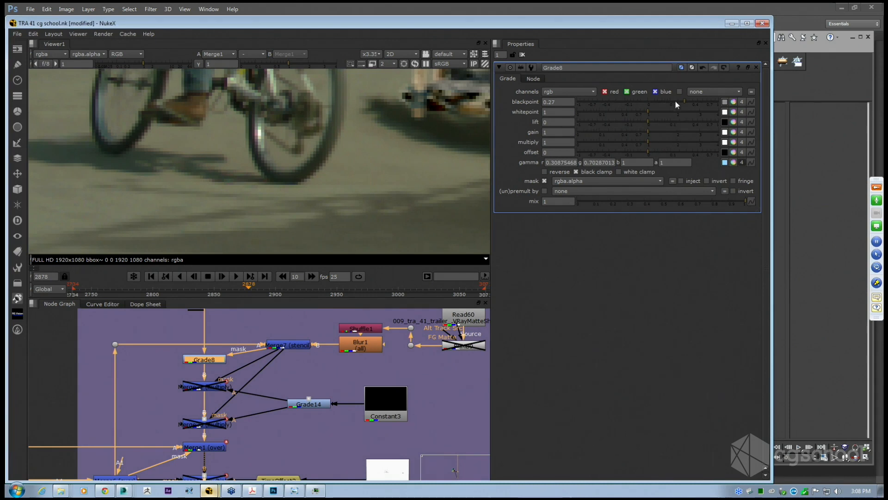
Try tinting Grade8's blackpoint to a near-black magenta with alpha 0.018.
mouse_move(676, 100)
mouse_down()
mouse_move(649, 101)
mouse_move(685, 108)
mouse_up()
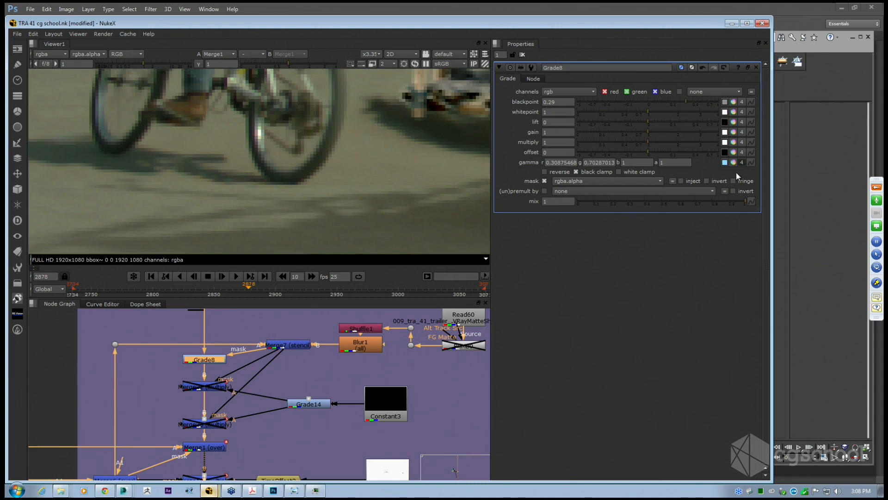
click(733, 101)
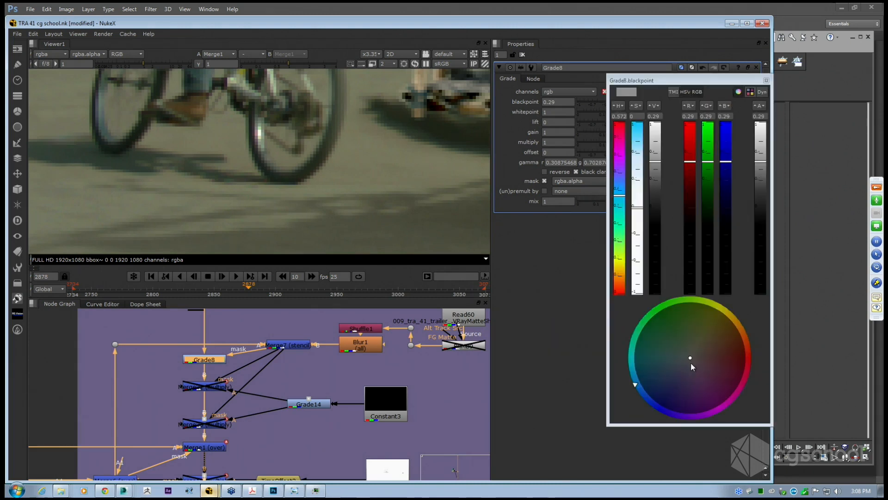
drag(693, 367, 792, 321)
drag(655, 162, 646, 214)
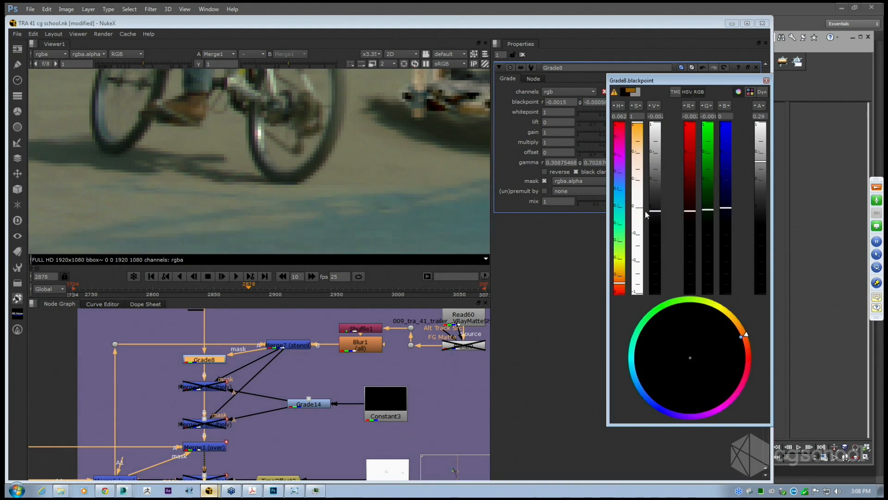
drag(761, 163, 761, 197)
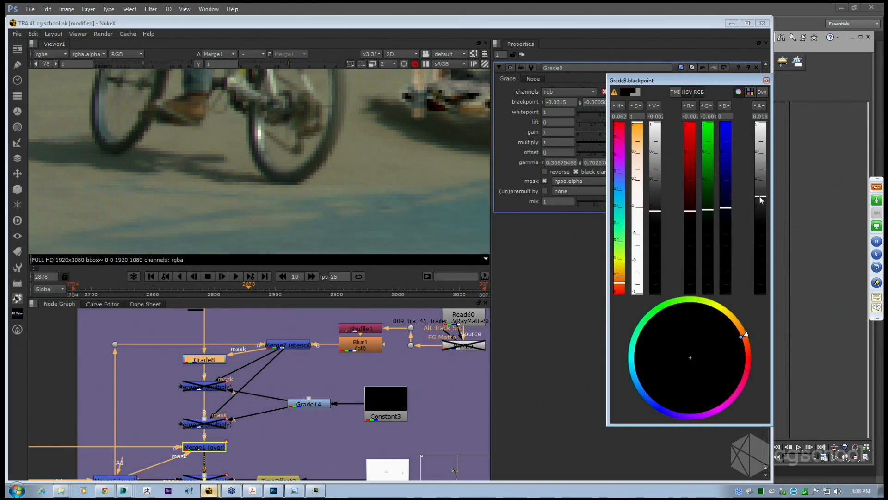
drag(741, 337, 707, 393)
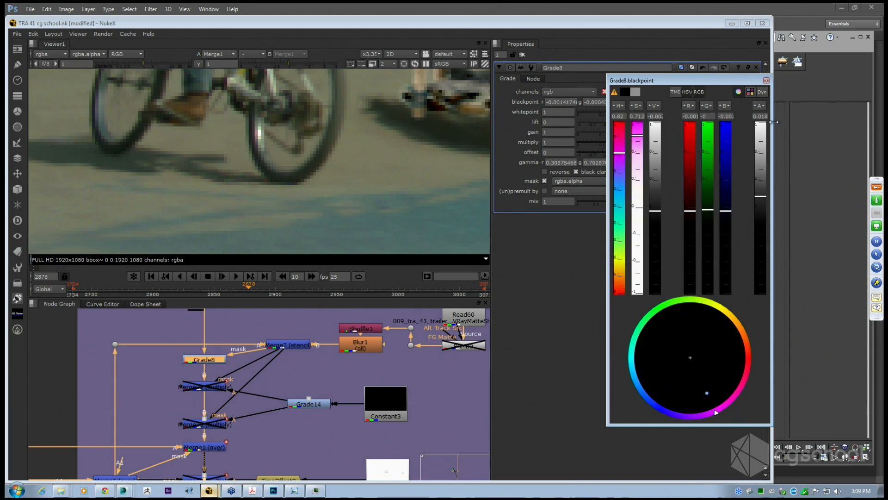
click(766, 80)
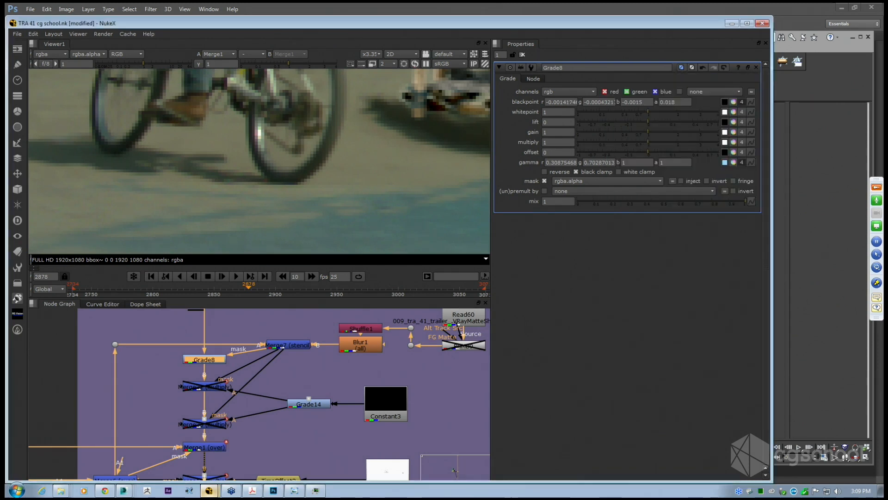
Collapse Grade8's blackpoint back to a single value for all channels and set it to 0.2.
click(736, 103)
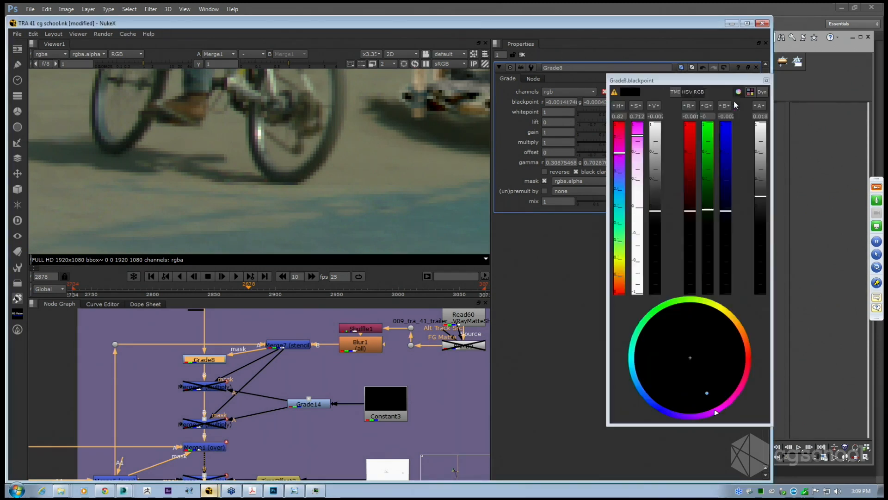
click(735, 104)
click(736, 104)
click(766, 80)
click(742, 103)
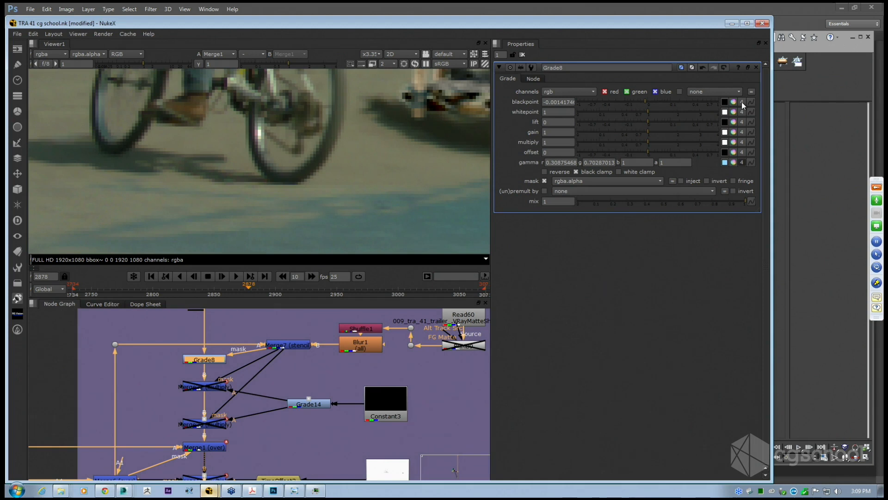
click(647, 101)
click(671, 103)
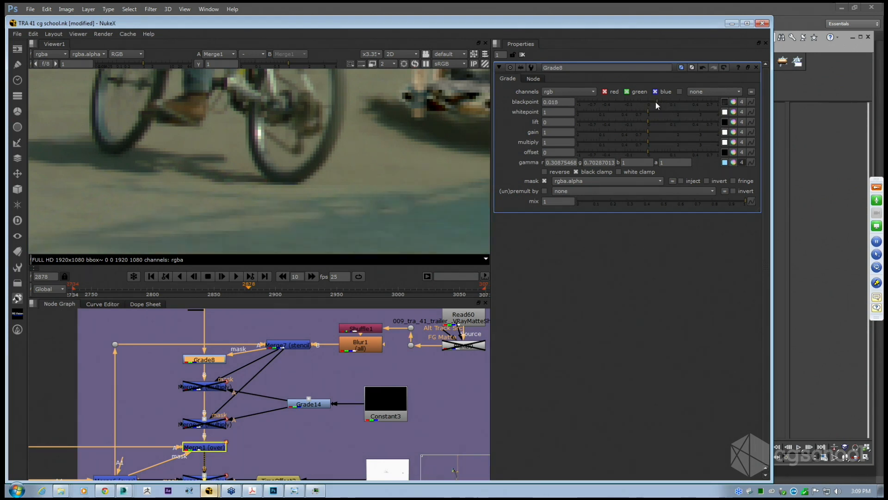
click(673, 104)
click(669, 101)
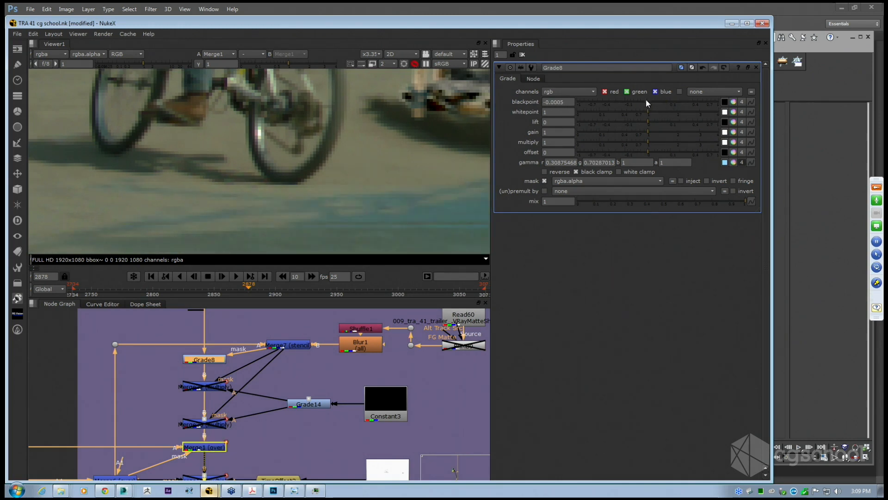
click(679, 100)
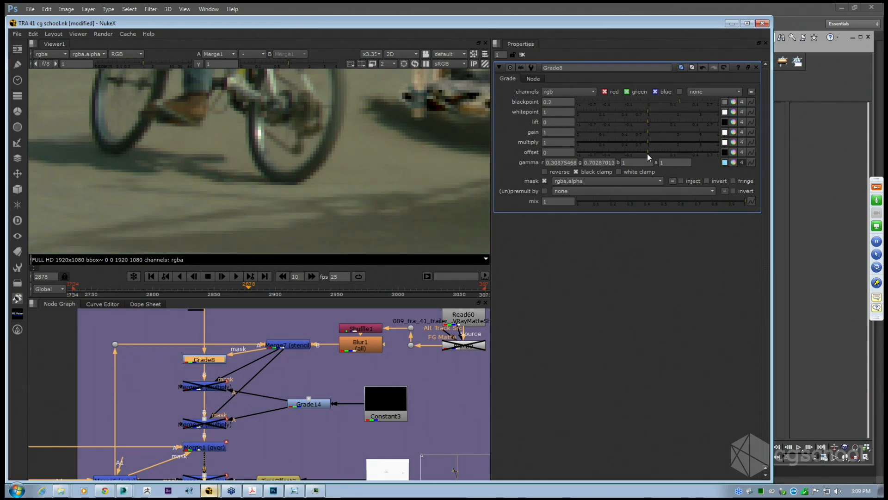
Set Grade8's offset to 0.001 and compare the trailer shadow with the grade disabled and enabled.
click(672, 148)
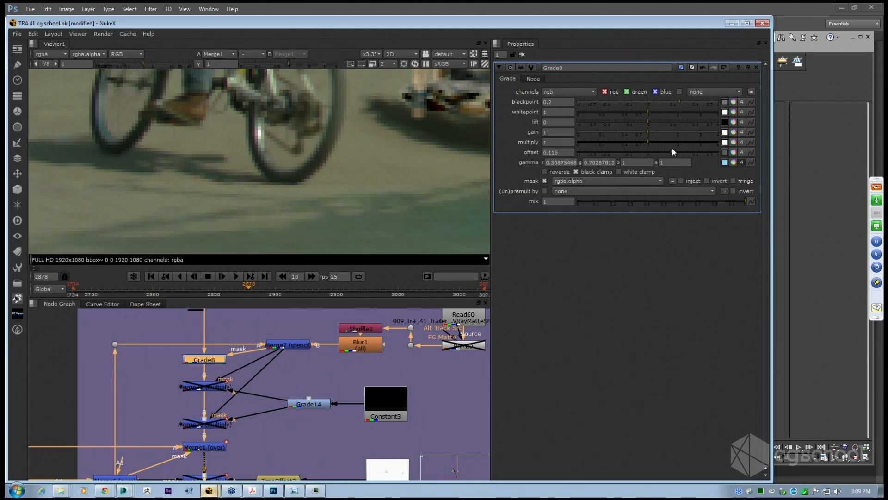
drag(671, 147, 651, 148)
scroll(292, 178, down, 5)
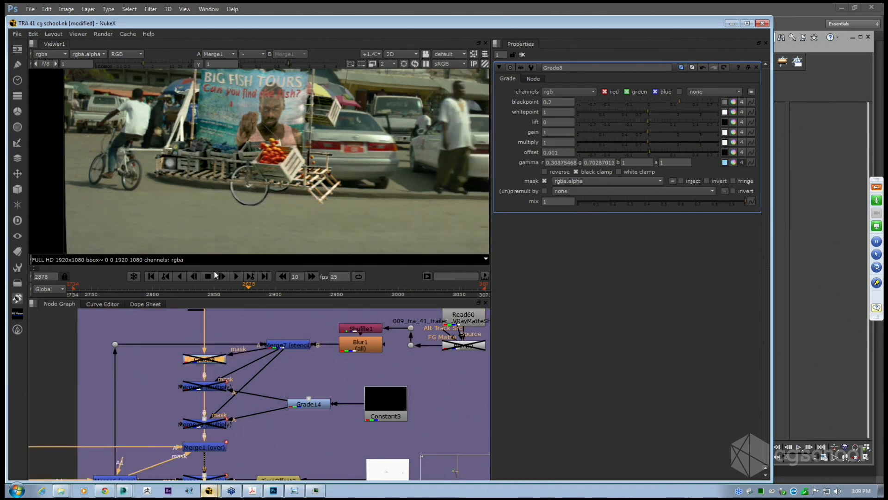
scroll(206, 191, up, 3)
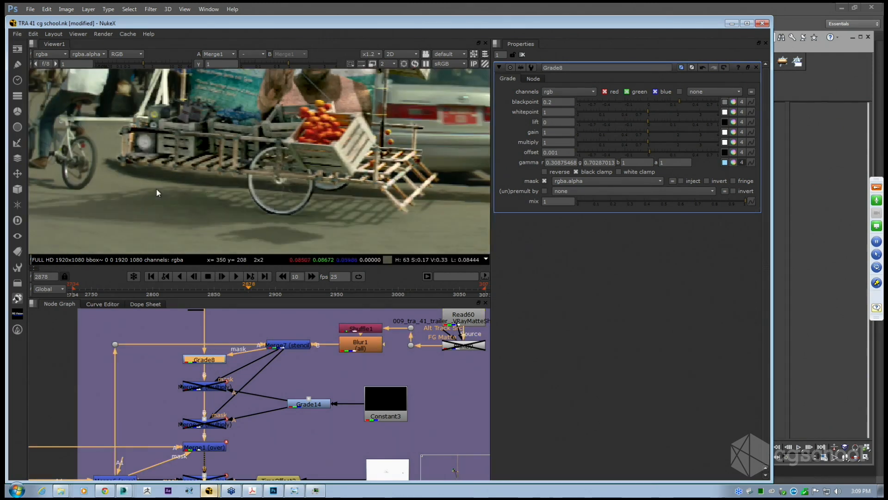
drag(156, 189, 244, 189)
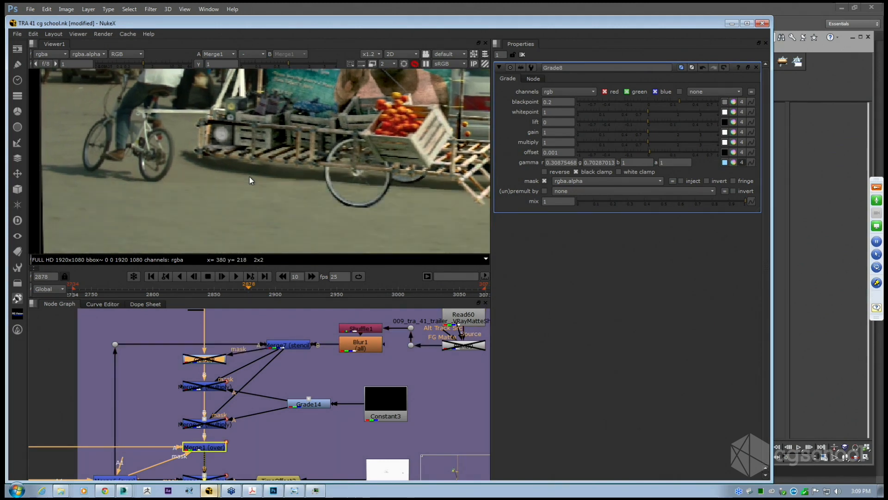
scroll(203, 375, down, 2)
scroll(222, 375, up, 2)
Examine how Merge7 (stencil) combines the blurred shadow matte with the Merge6 roto feed in an enlarged node graph.
scroll(240, 376, down, 3)
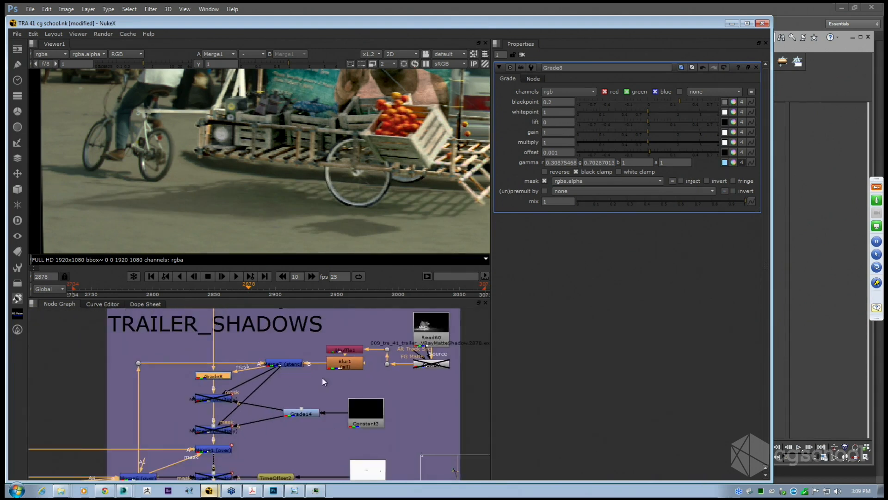
scroll(249, 376, up, 2)
drag(219, 333, 321, 362)
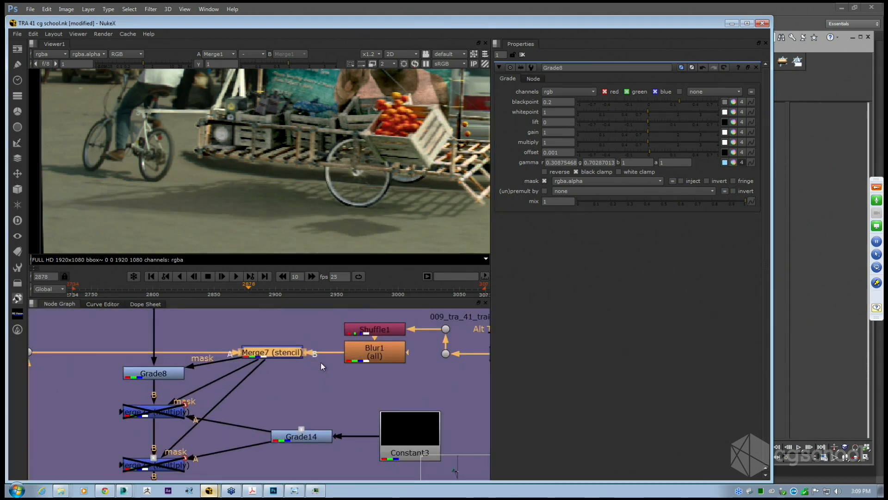
scroll(320, 362, down, 2)
key(space)
scroll(335, 327, up, 1)
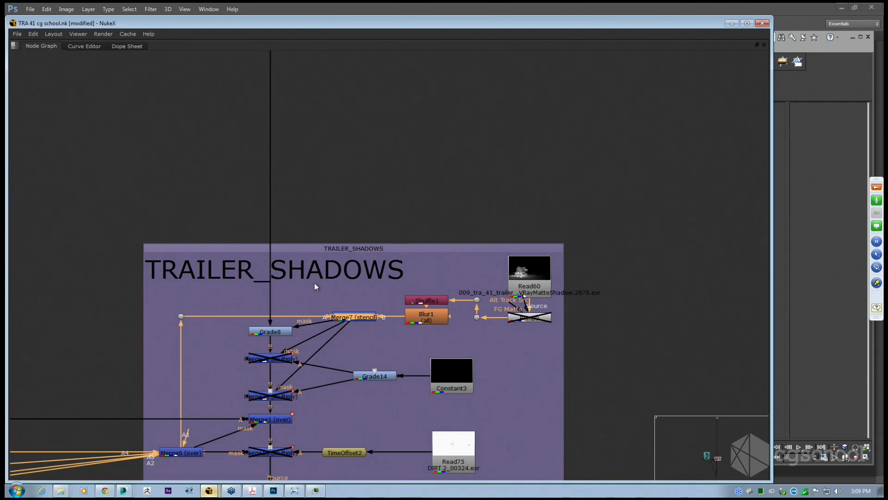
click(301, 227)
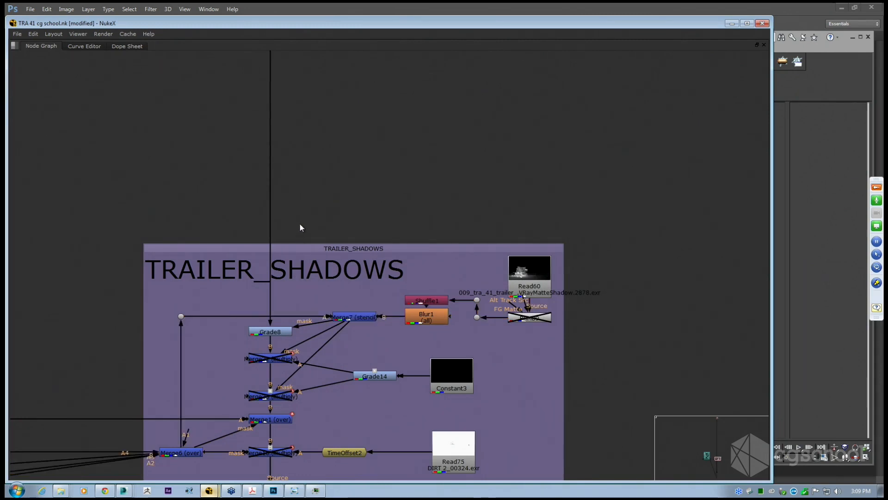
drag(353, 320, 450, 270)
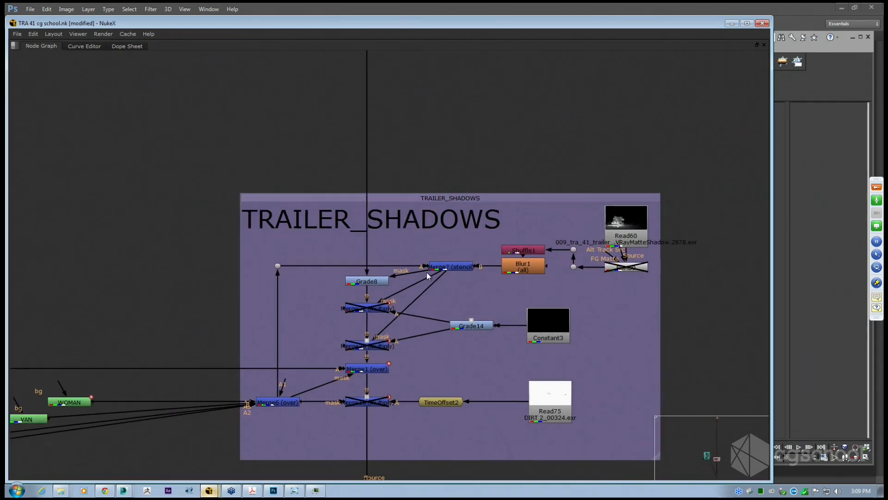
click(453, 269)
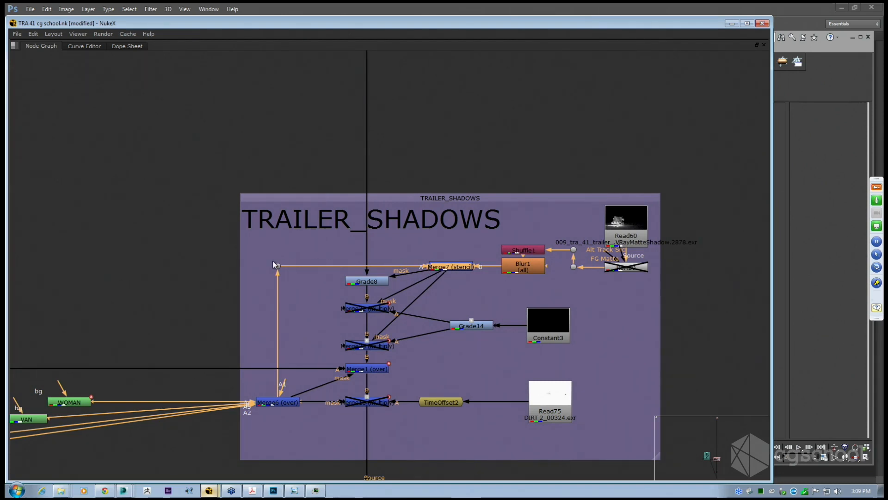
Trace how the WOMAN, VAN, bike and car roto nodes feed Merge6, Merge7 (stencil) and Merge1 within TRAILER_SHADOWS.
click(281, 403)
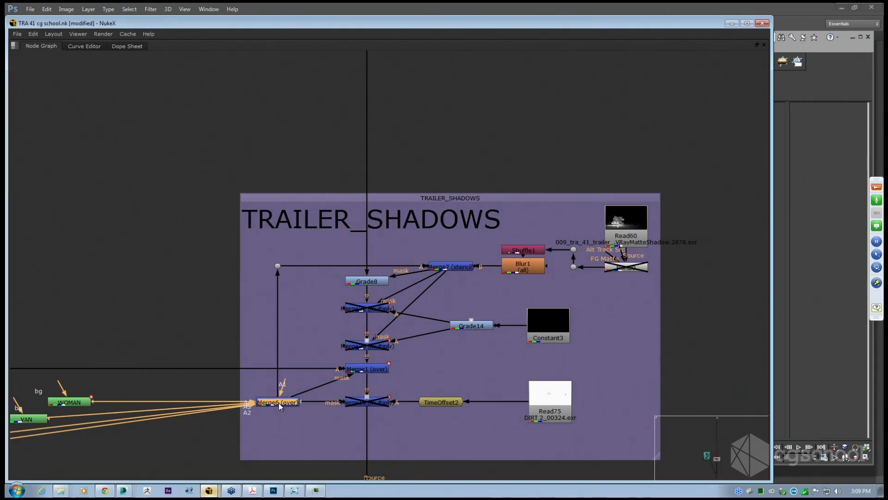
drag(104, 460, 45, 340)
scroll(237, 415, down, 1)
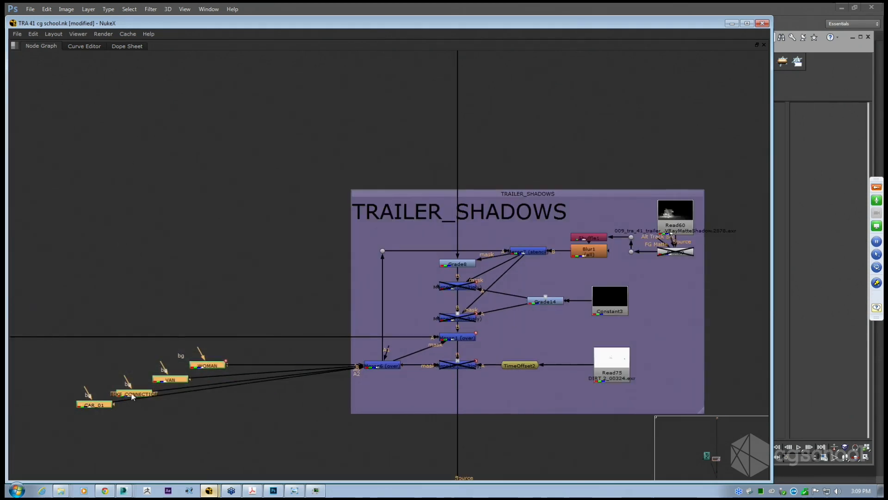
click(469, 341)
scroll(451, 339, up, 2)
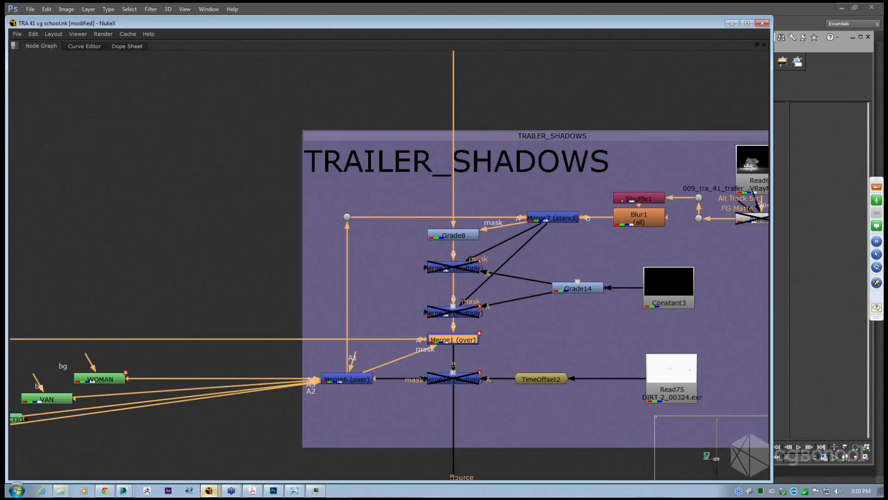
click(569, 221)
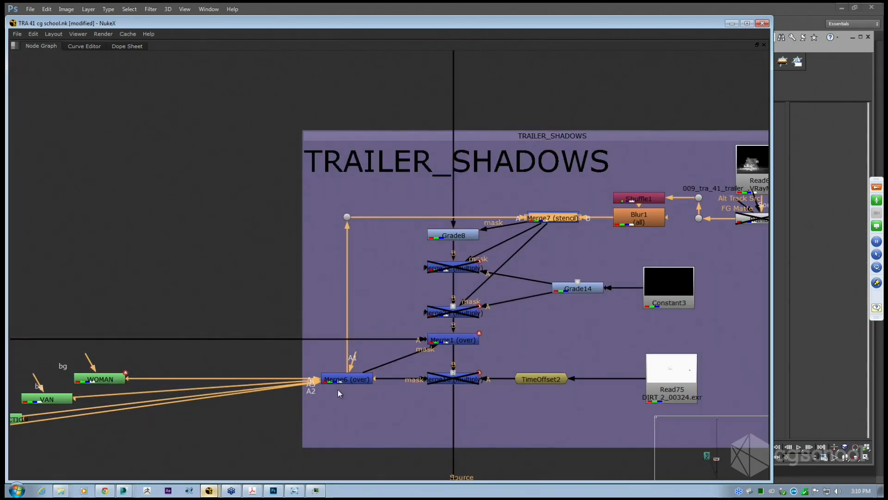
drag(585, 221, 477, 247)
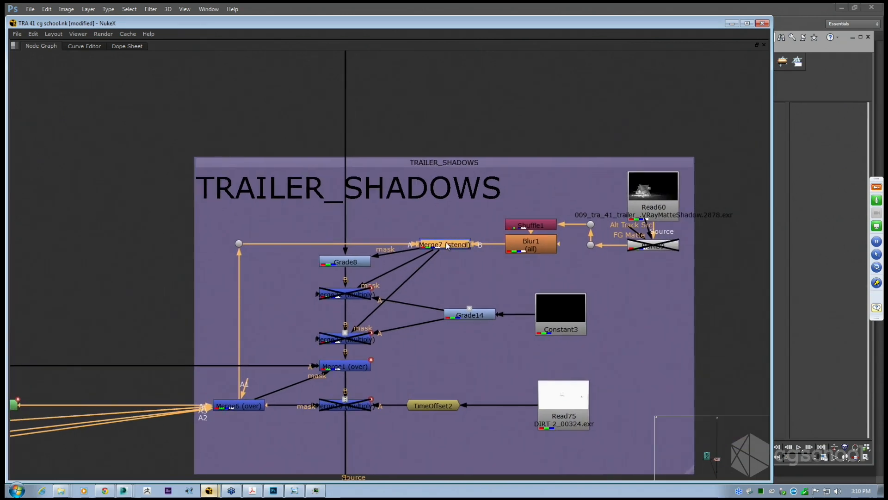
drag(147, 85, 744, 445)
click(604, 174)
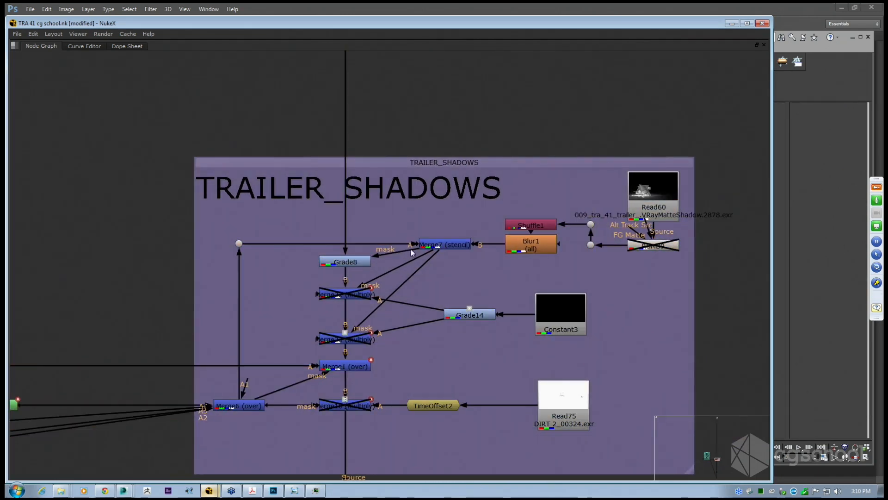
Review the available merge operations in Merge7's properties and keep stencil selected.
click(447, 246)
key(space)
drag(386, 345, 254, 460)
scroll(254, 459, down, 2)
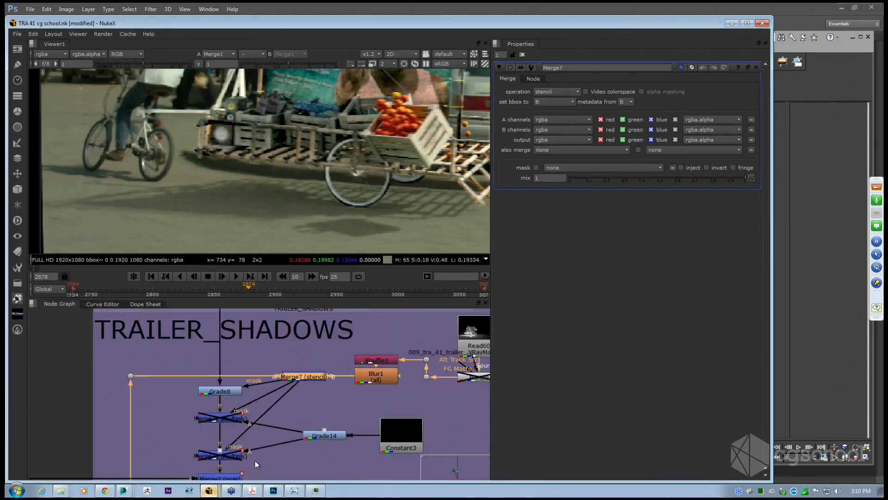
drag(291, 401, 315, 379)
scroll(315, 379, down, 1)
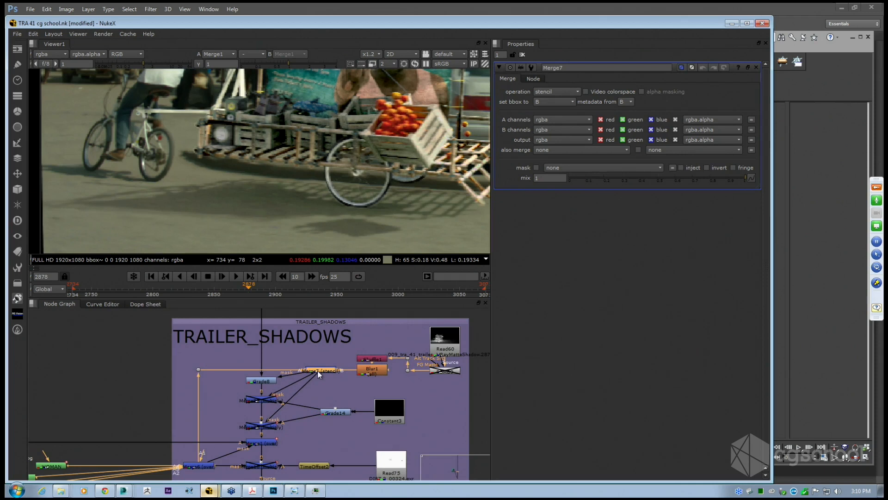
click(557, 91)
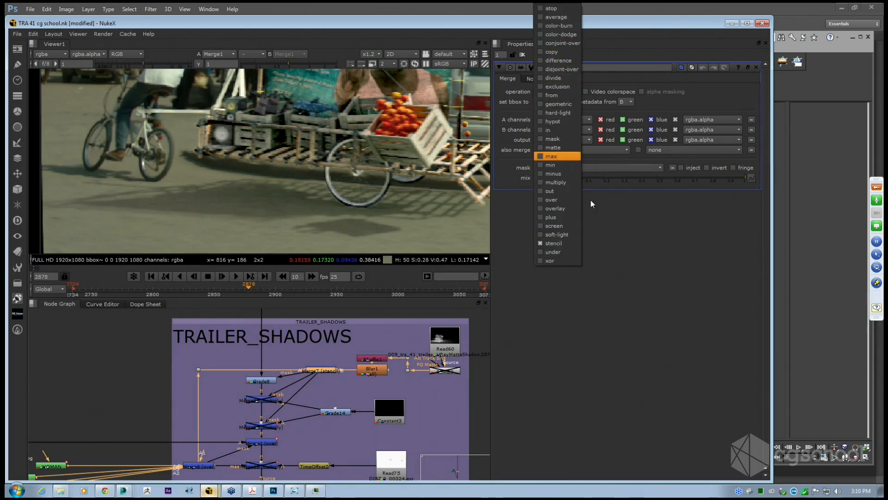
click(559, 244)
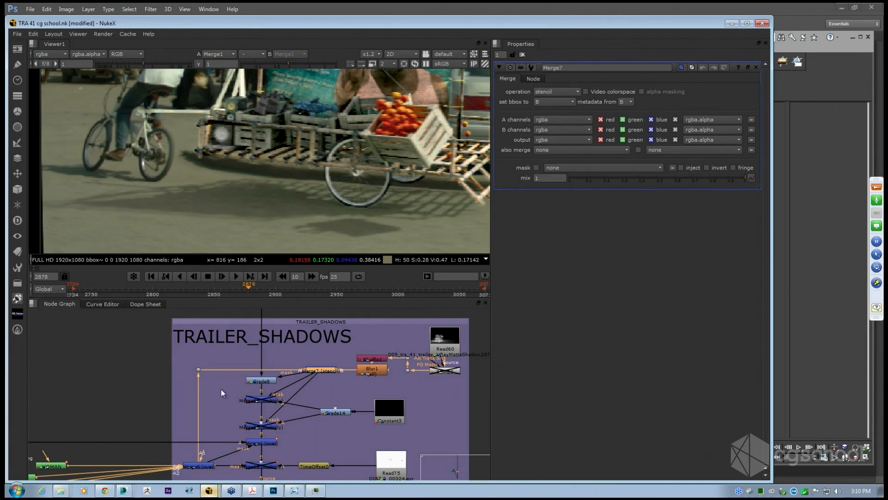
Examine the trailer shadow tree and the roto nodes feeding it in an enlarged node graph.
scroll(314, 372, up, 3)
key(space)
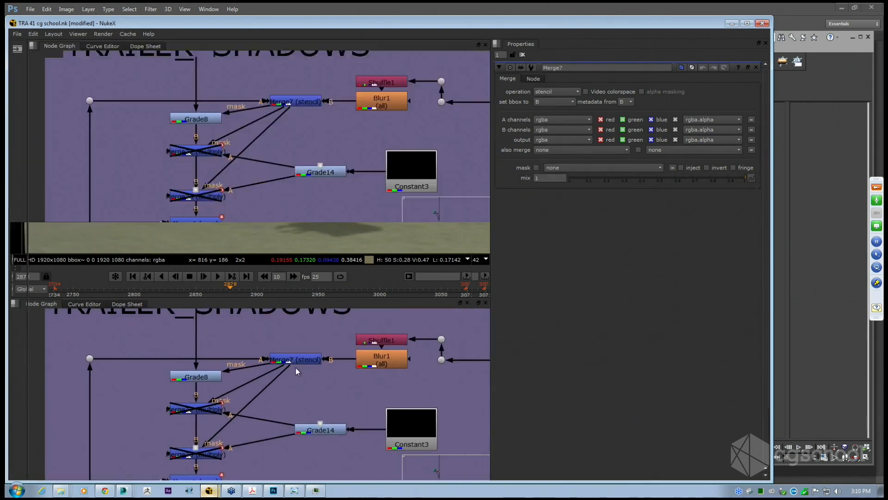
scroll(337, 344, up, 4)
drag(337, 338, 508, 291)
scroll(266, 383, down, 5)
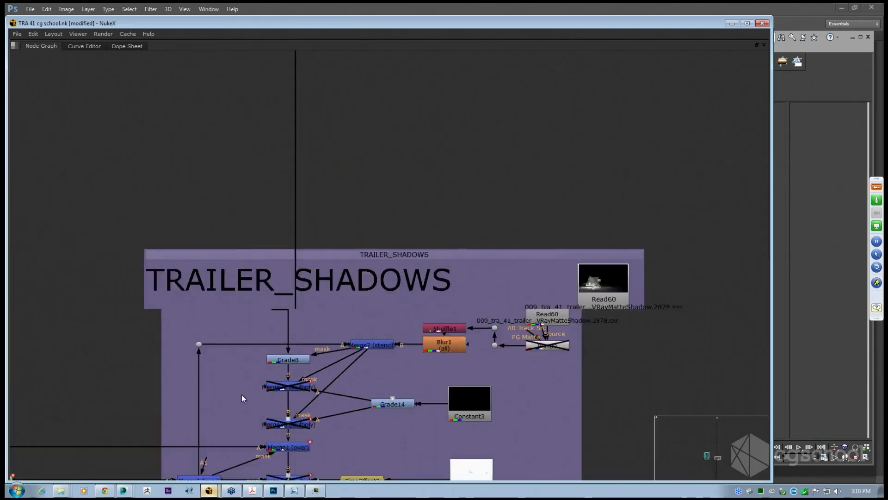
scroll(241, 395, down, 2)
drag(68, 373, 190, 353)
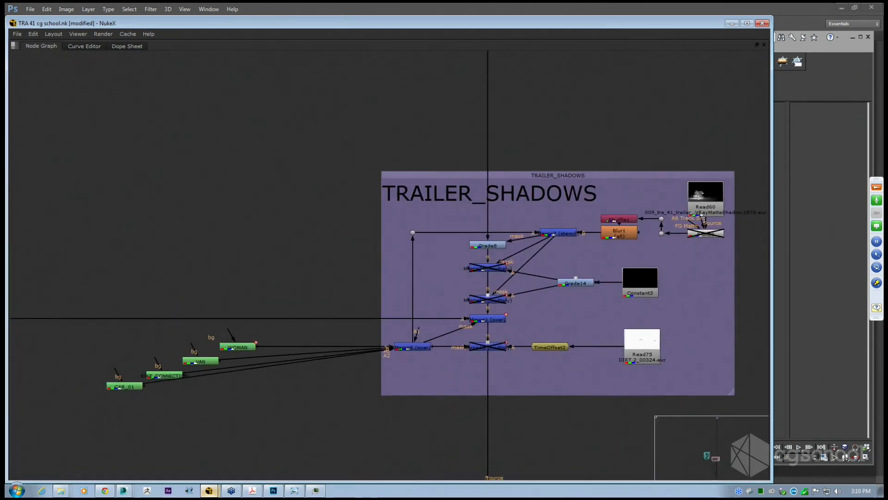
Scrub the trailer shot back through frames 2861, 2850 and 2840 to frame 2817, with the van in the foreground.
key(space)
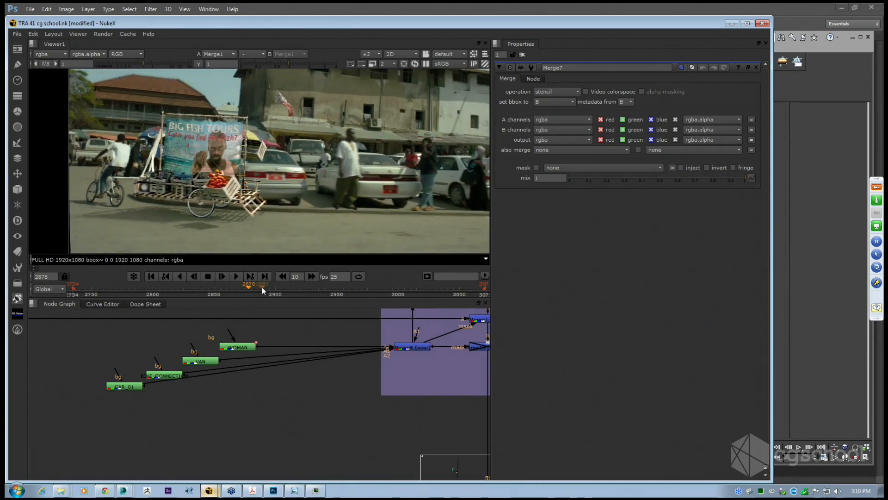
click(230, 287)
click(227, 287)
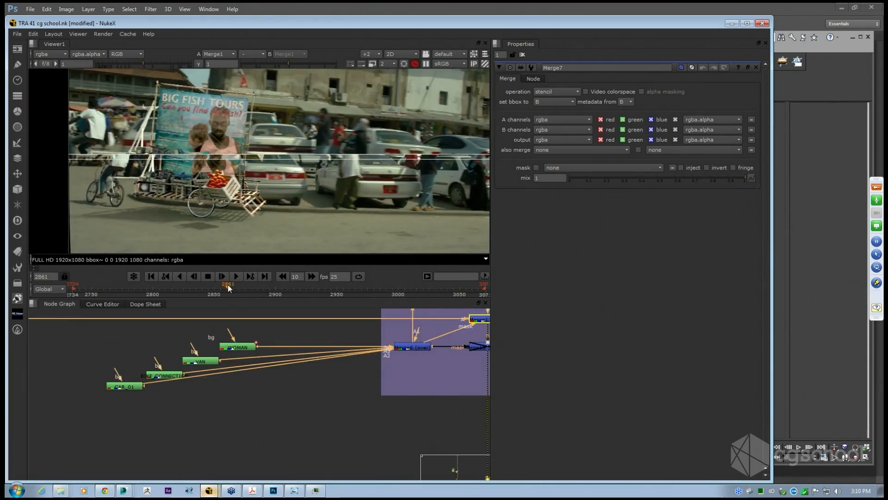
click(215, 289)
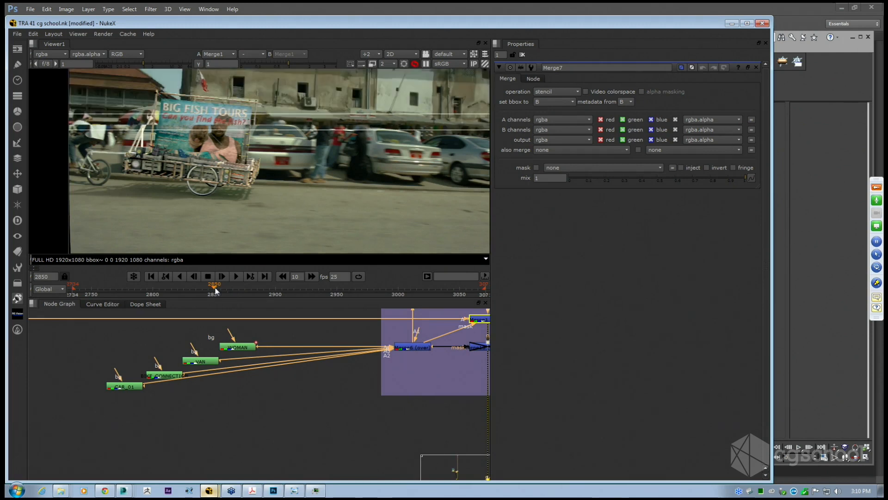
click(203, 291)
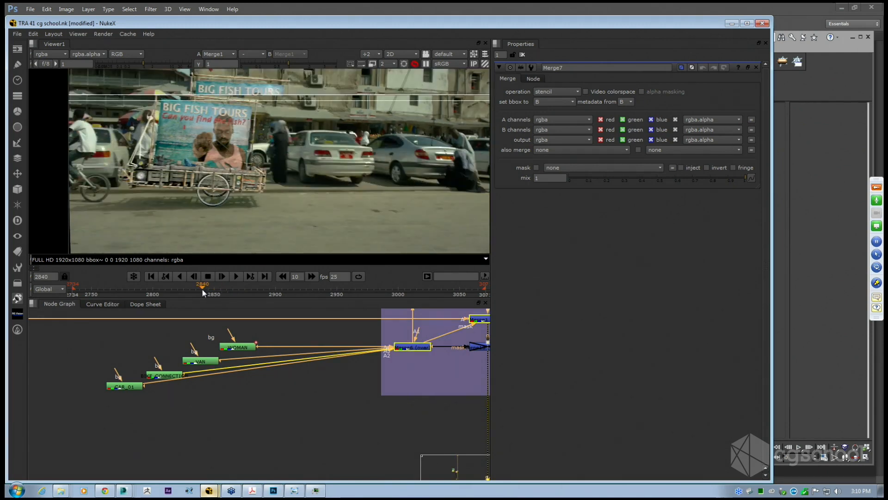
click(187, 289)
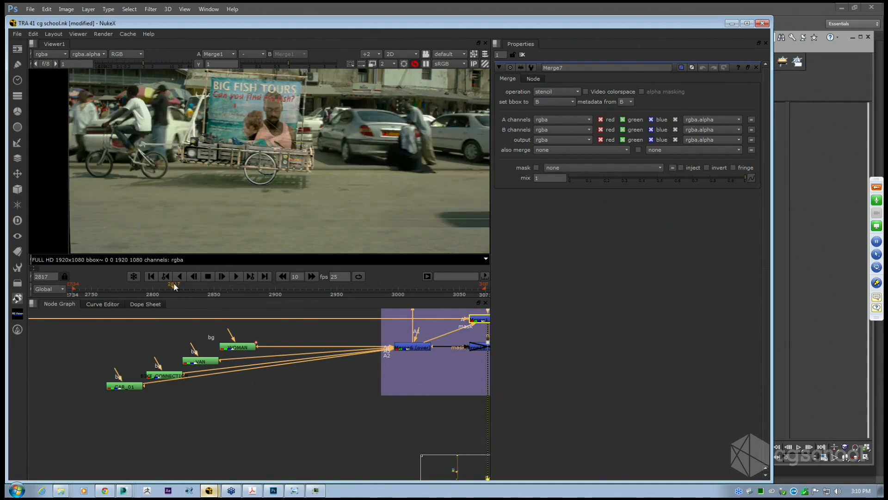
click(175, 288)
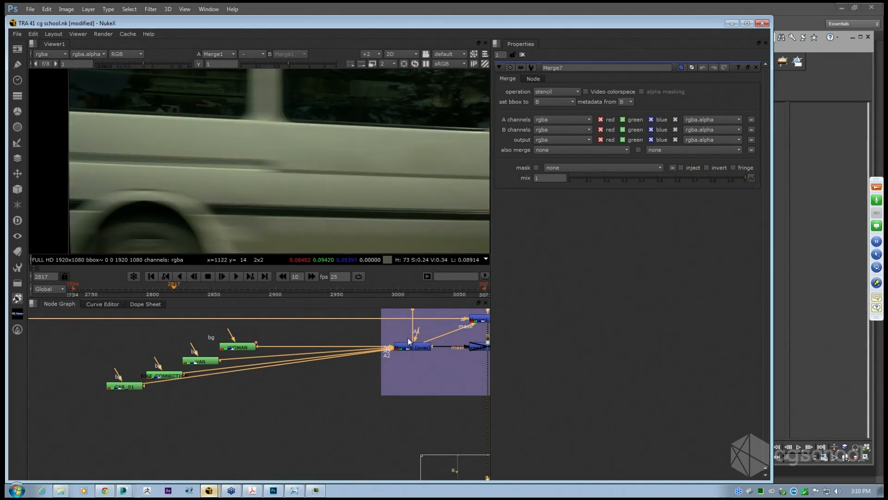
Reconnect Grade8's mask input from Merge7 to Shuffle1 and inspect the trailer shadow over the van without the stencil.
drag(420, 337, 253, 402)
drag(321, 358, 298, 447)
scroll(329, 375, up, 3)
drag(363, 389, 292, 362)
click(331, 370)
click(279, 418)
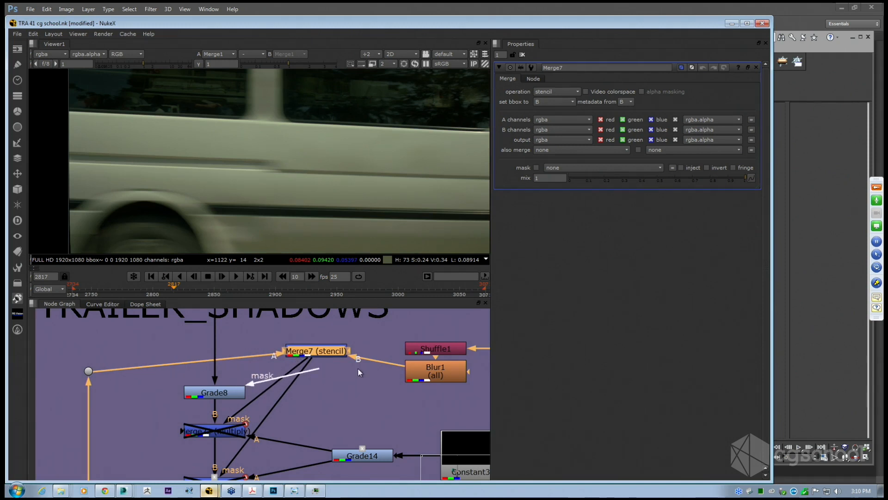
drag(359, 369, 436, 352)
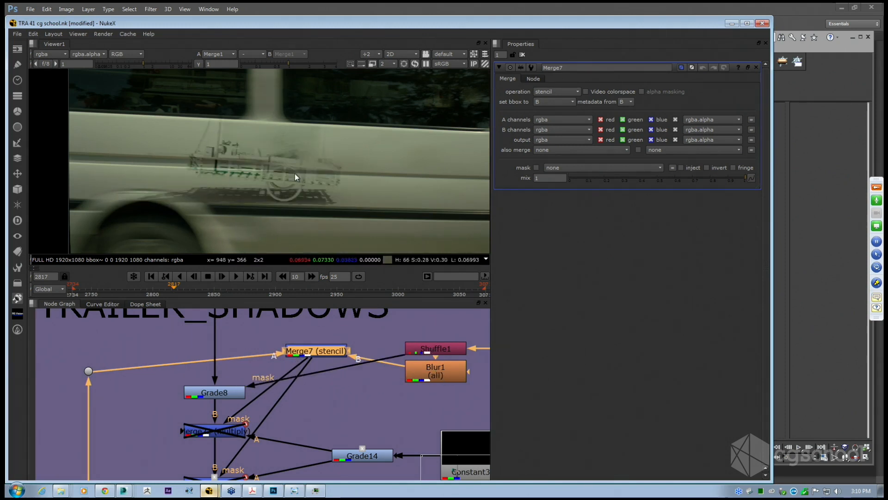
scroll(268, 190, up, 2)
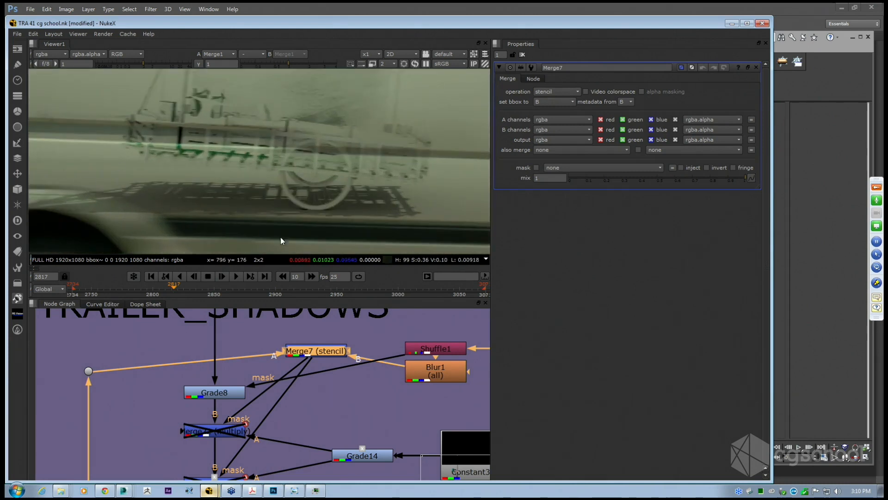
Reconnect Grade8's mask input to Merge7 (stencil) and check the van in the composite.
drag(329, 384, 359, 372)
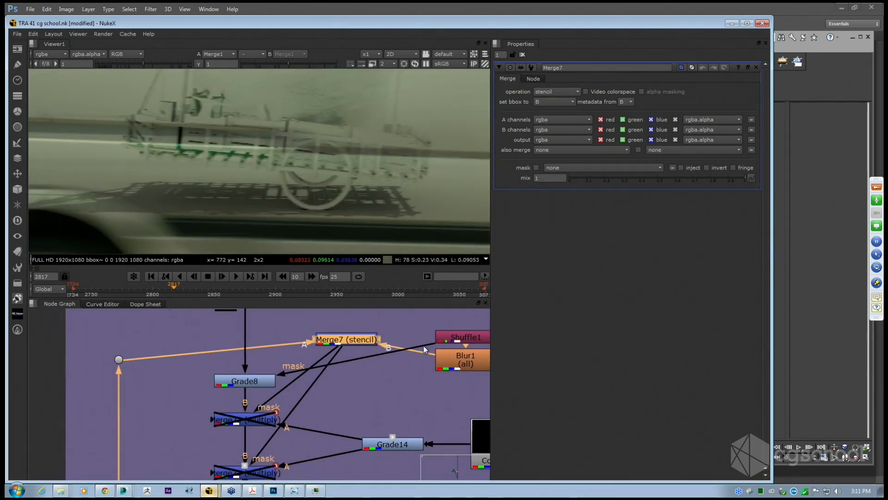
drag(423, 345, 332, 344)
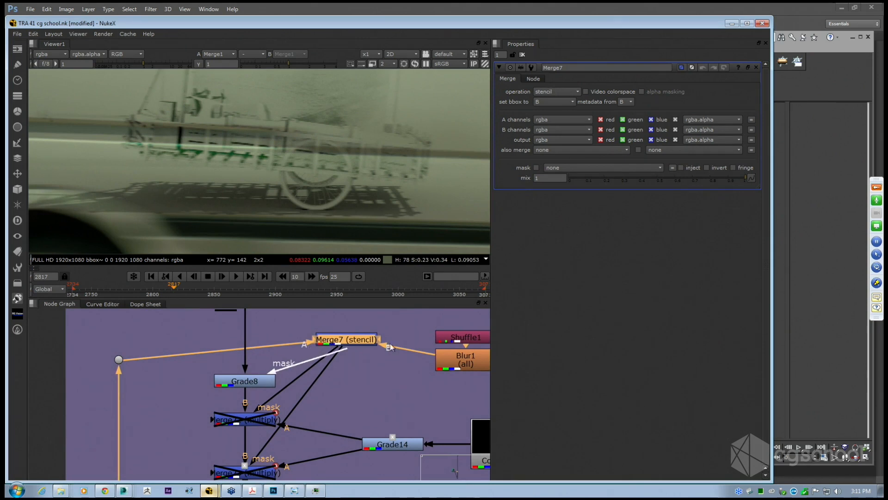
drag(390, 347, 349, 341)
drag(350, 340, 318, 382)
scroll(165, 382, down, 3)
scroll(318, 382, up, 2)
scroll(112, 368, down, 5)
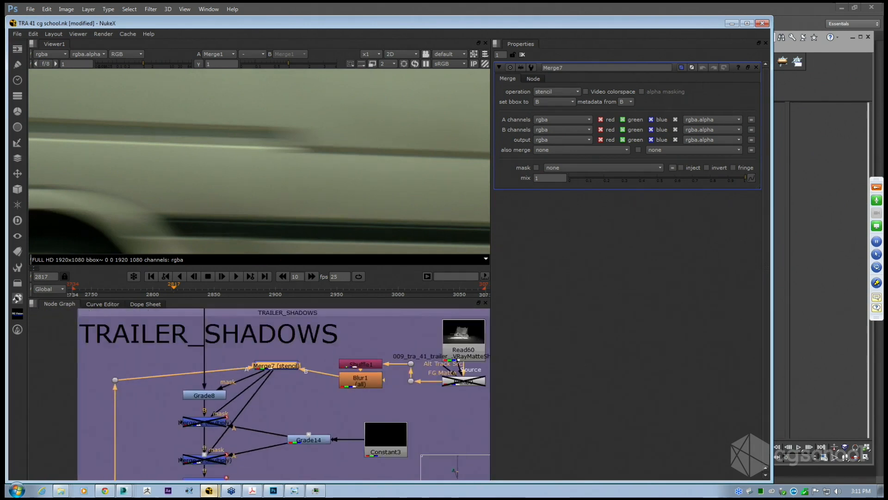
drag(241, 470, 98, 397)
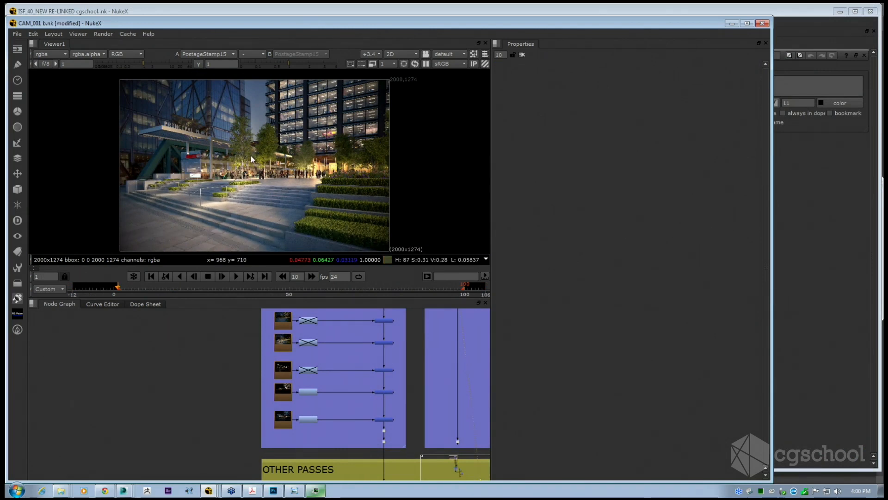
Widen the Viewer and Node Graph area in the CAM_001 b script and fit its whole node tree in view.
drag(252, 157, 247, 155)
drag(487, 338, 629, 315)
scroll(409, 384, down, 4)
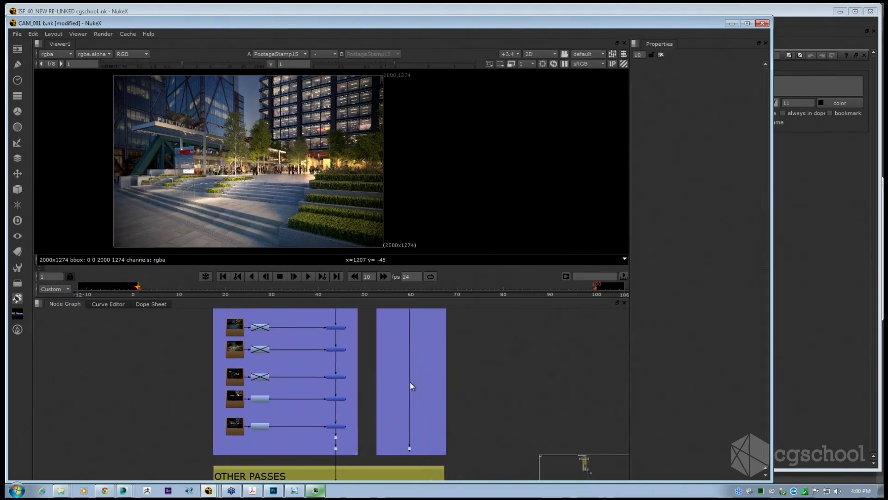
scroll(409, 385, down, 5)
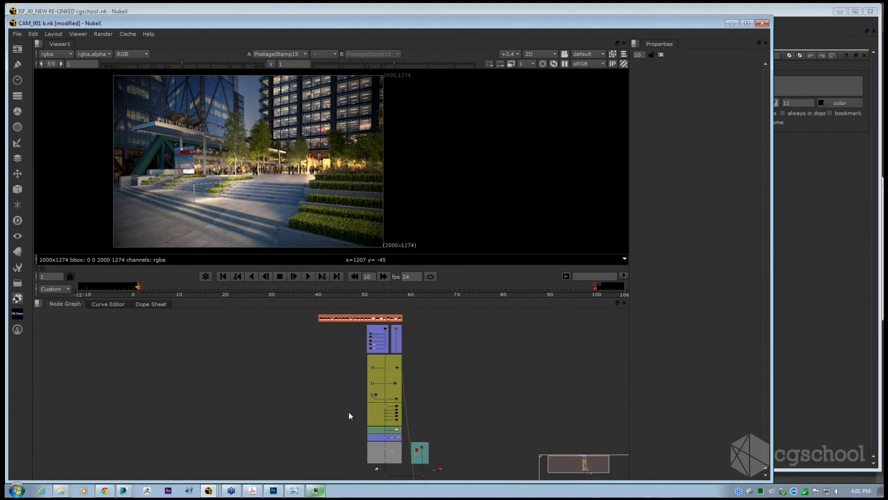
Inspect the dusk plaza composite from PostageStamp15, checking the hedge at the image's lower right corner and the full frame.
drag(293, 156, 317, 157)
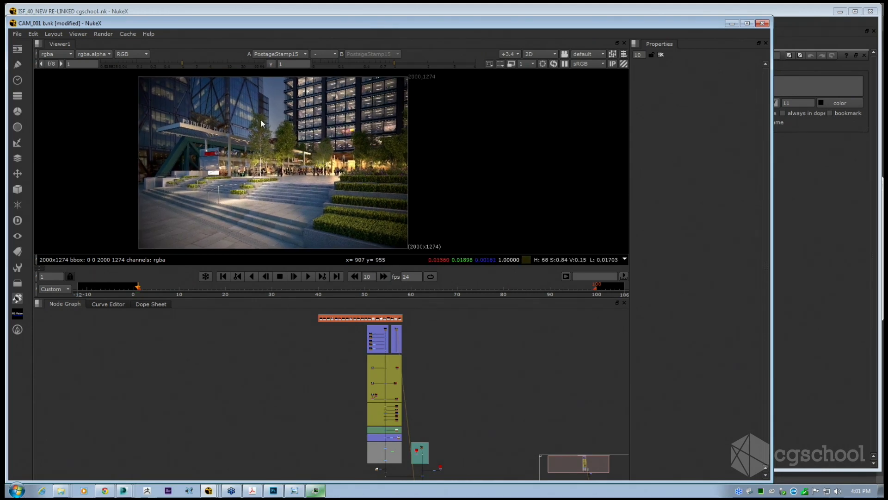
drag(218, 121, 223, 117)
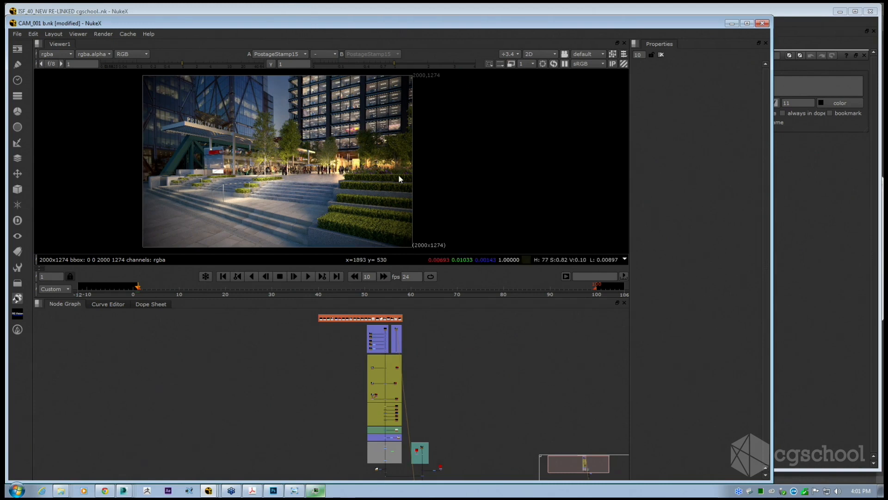
drag(406, 173, 398, 153)
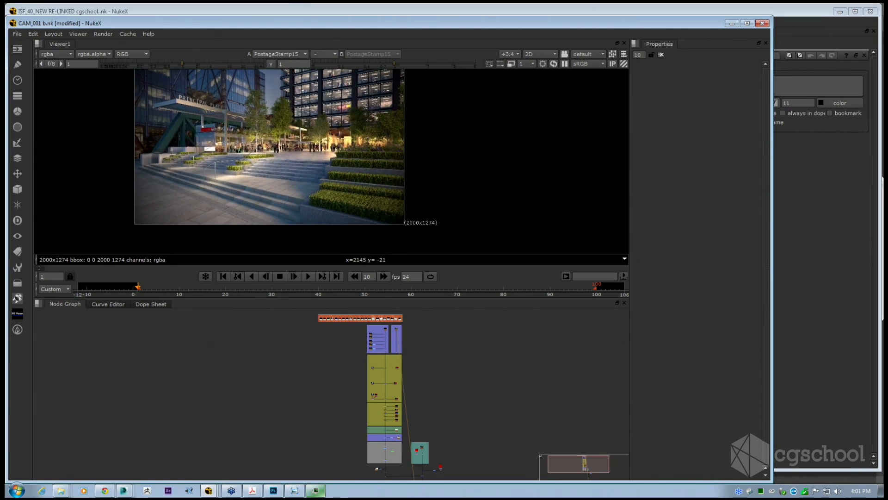
scroll(424, 226, up, 1)
scroll(401, 226, up, 5)
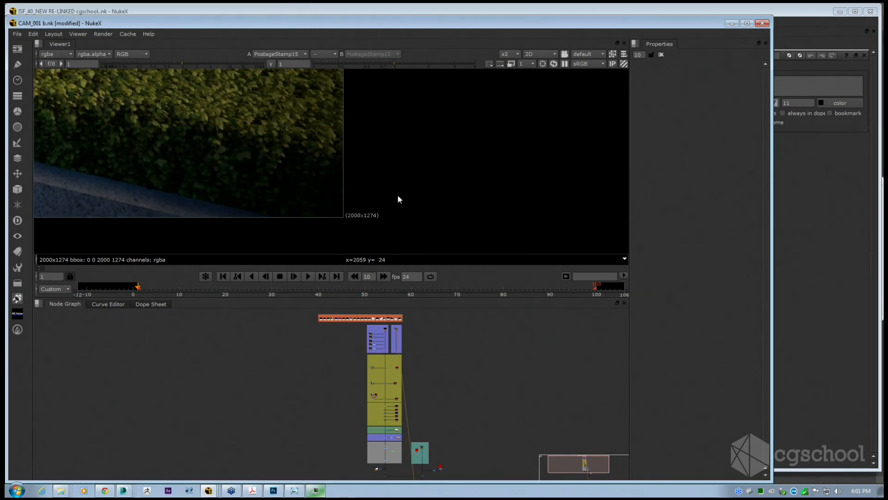
scroll(329, 203, down, 4)
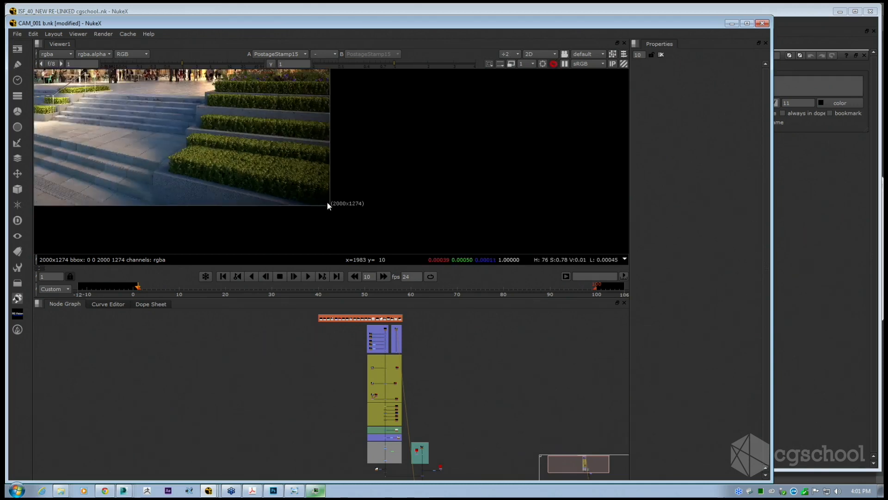
scroll(327, 201, down, 2)
drag(331, 206, 378, 210)
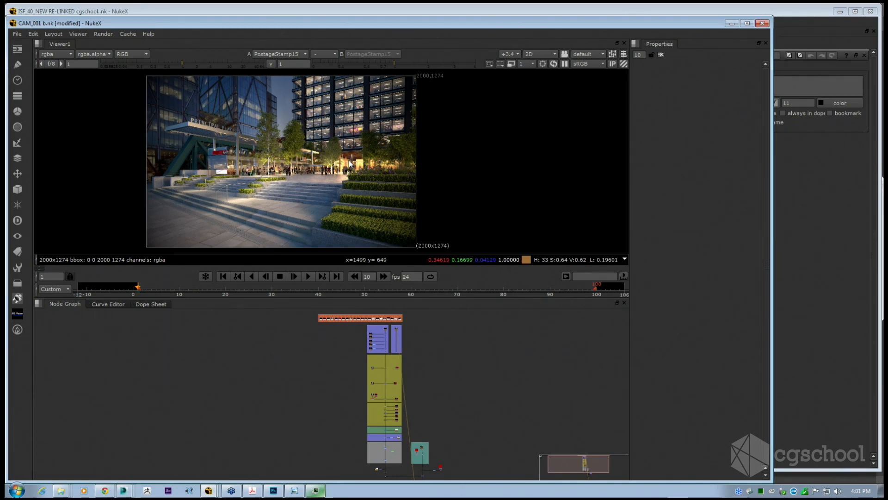
drag(237, 169, 271, 175)
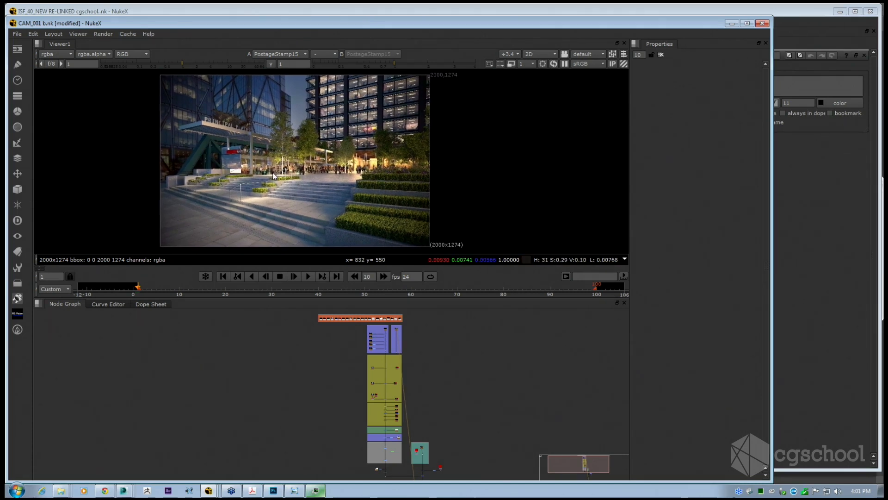
Expand the Node Graph to fill the window and examine the row of render passes in CAM 01_READ NODES.
scroll(303, 347, up, 2)
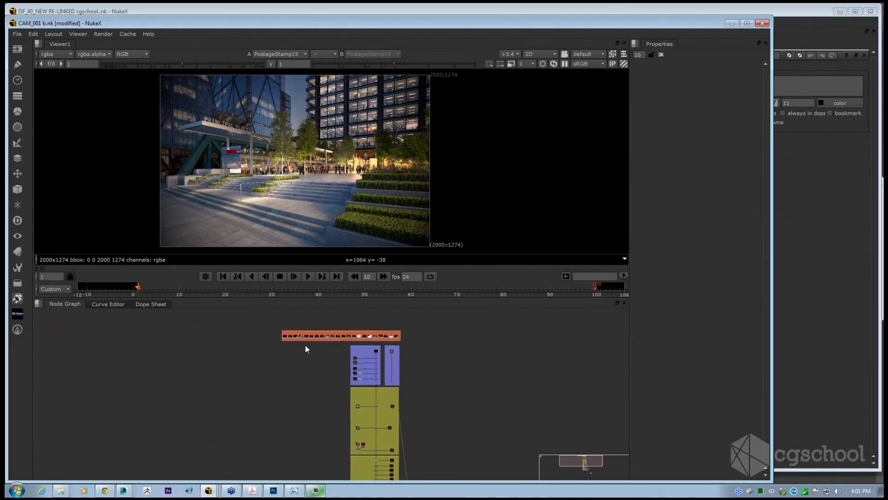
key(space)
scroll(290, 350, up, 4)
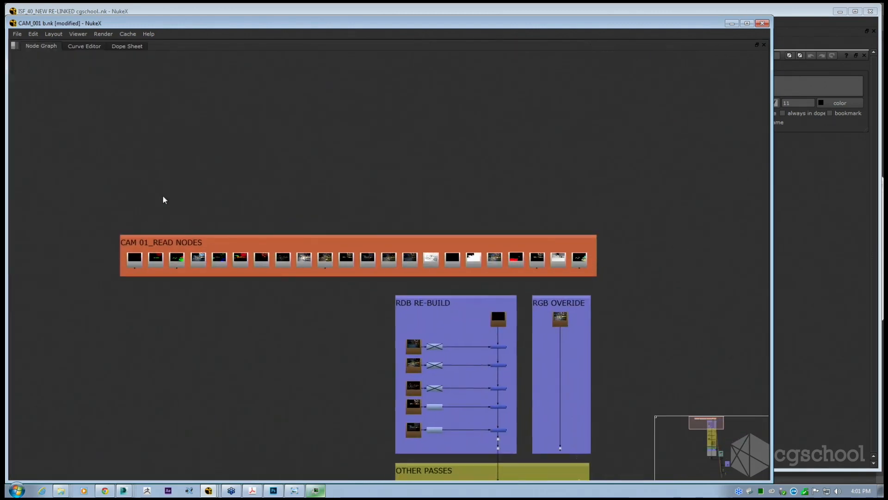
drag(79, 215, 599, 285)
scroll(598, 285, up, 3)
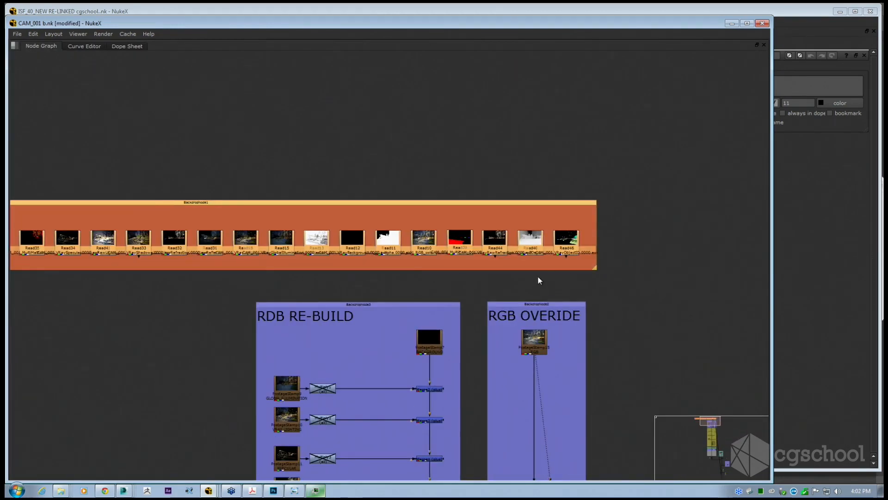
scroll(497, 257, down, 3)
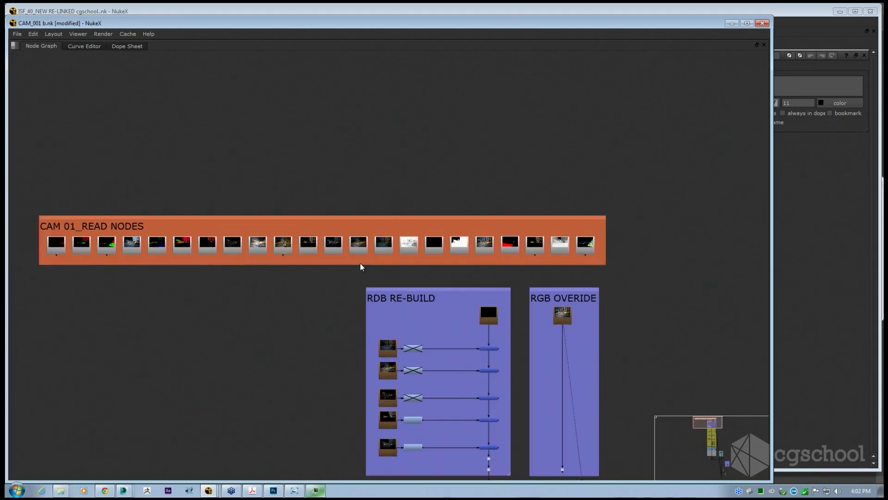
drag(348, 259, 391, 237)
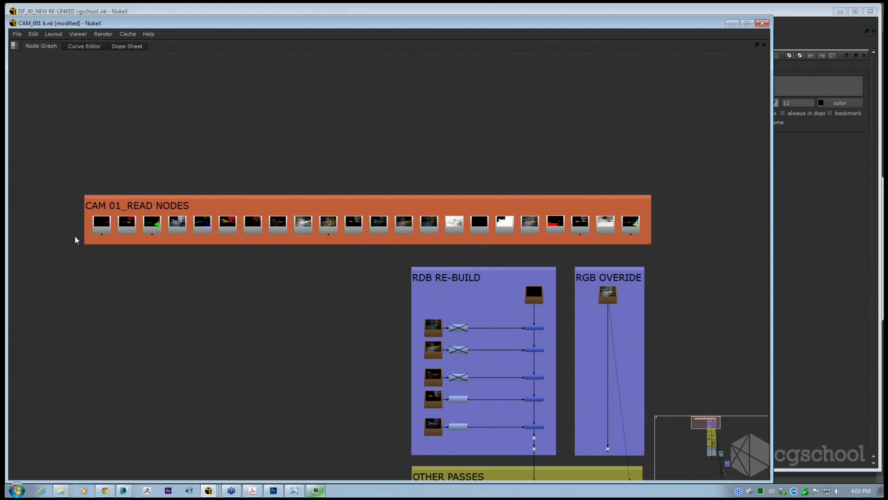
drag(65, 208, 680, 250)
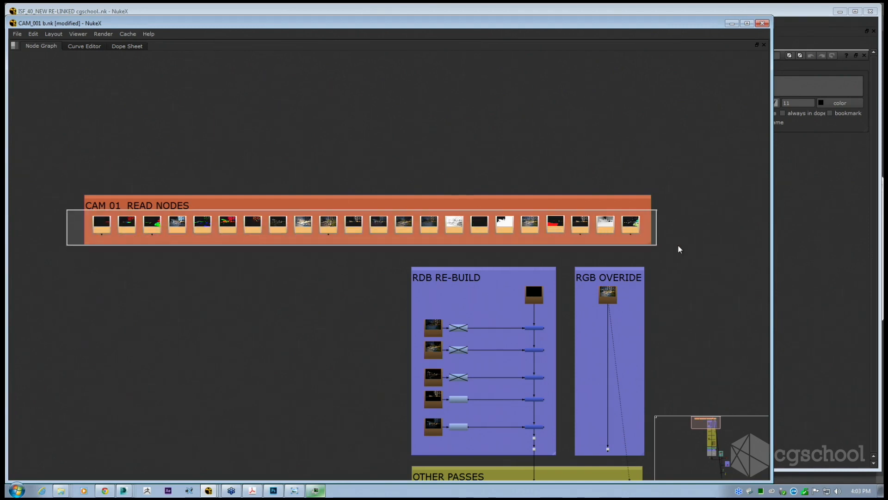
click(658, 258)
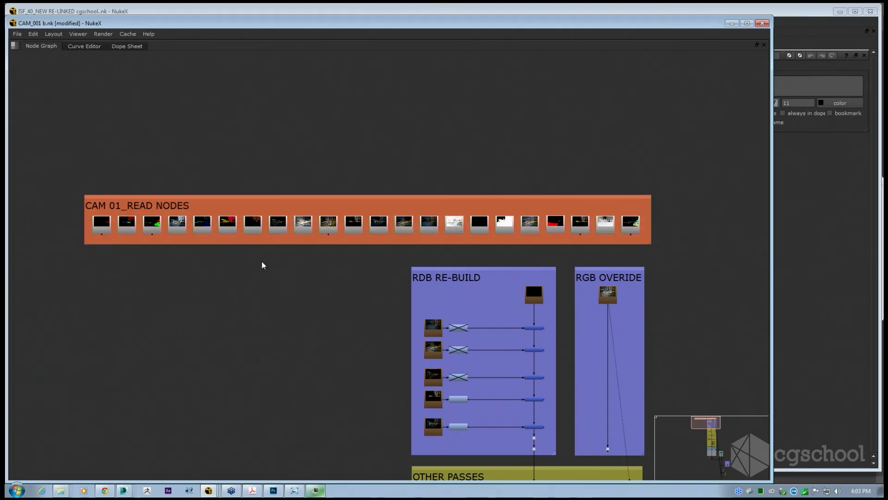
Survey the whole CAM_001 node tree from the read nodes and RDB RE-BUILD down to the final output nodes.
scroll(280, 240, down, 2)
drag(370, 285, 355, 169)
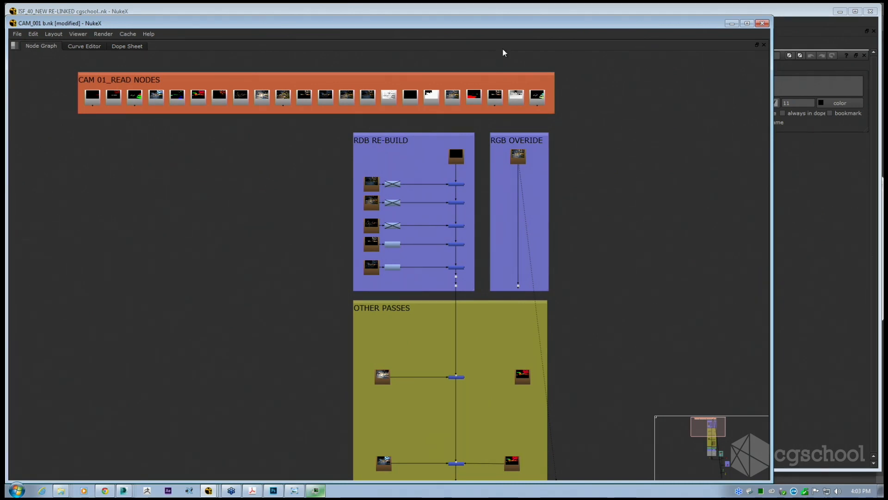
scroll(515, 383, down, 3)
scroll(515, 383, down, 2)
drag(516, 389, 429, 238)
scroll(428, 240, down, 3)
drag(463, 324, 450, 279)
scroll(470, 275, up, 2)
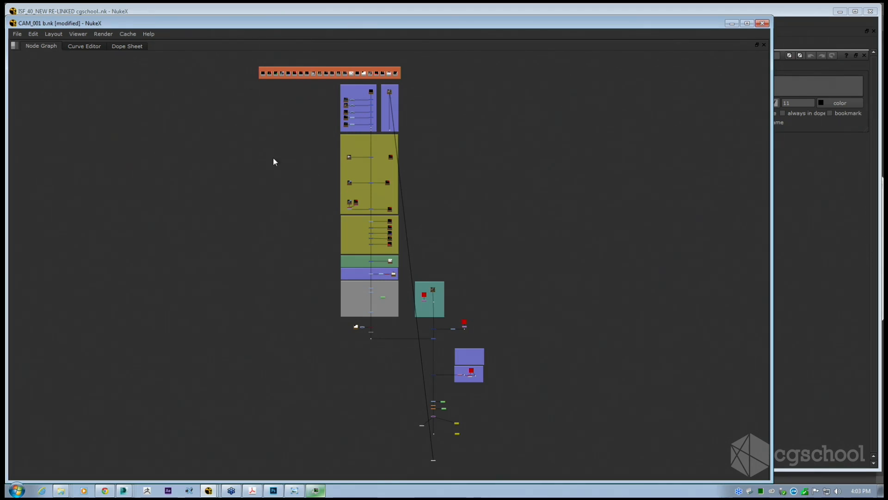
Select the MATT B PostageStamp23 in OTHER PASSES and inspect how it masks the RAW REFLECTION screen merge.
scroll(388, 193, up, 8)
click(451, 261)
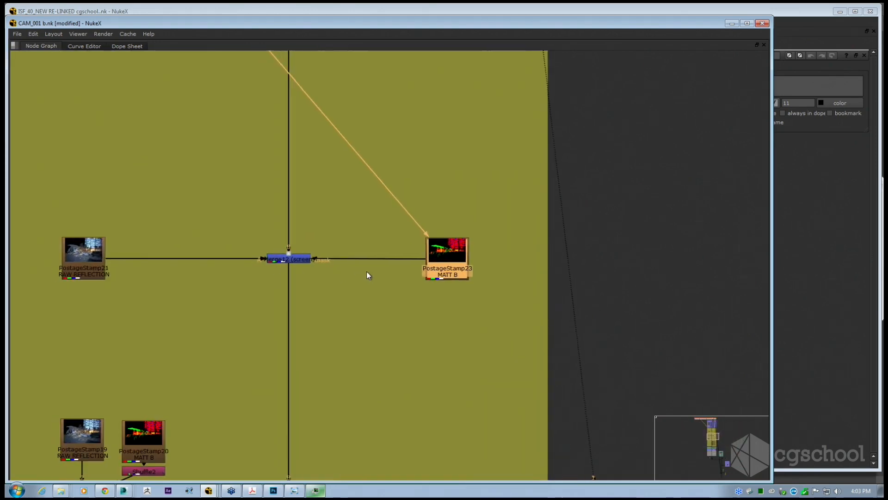
scroll(434, 256, up, 2)
drag(434, 255, 531, 262)
drag(377, 262, 487, 266)
scroll(487, 265, down, 1)
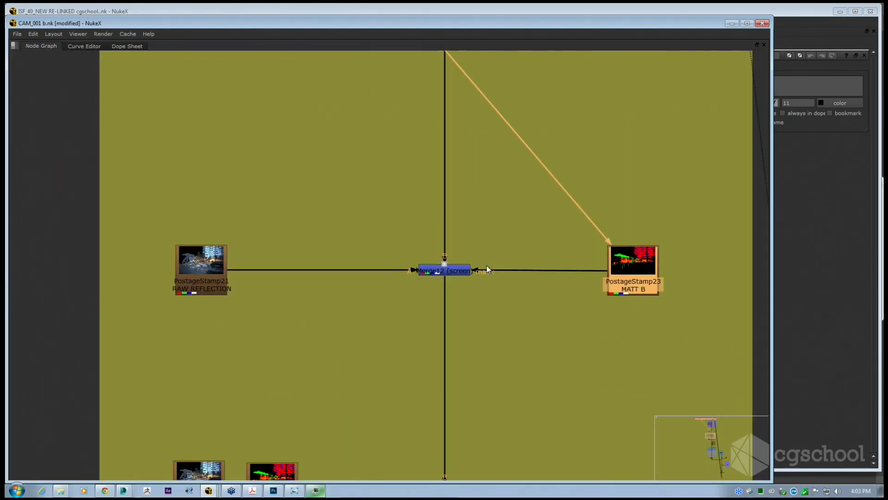
Follow the main branch from OTHER PASSES through MATERIAL CHANGES, DIRT, ZDEPTH and OVERALL LEVELS AND GRADE towards the output.
scroll(452, 317, down, 6)
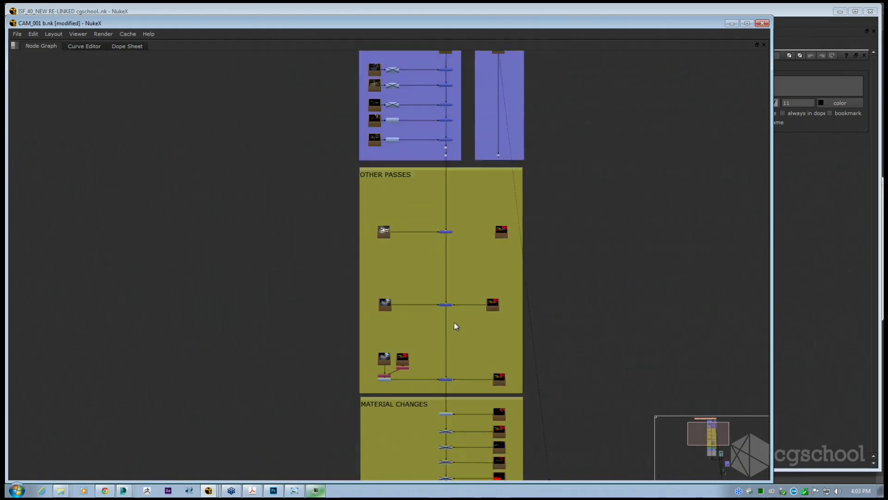
scroll(456, 323, down, 4)
drag(459, 326, 435, 304)
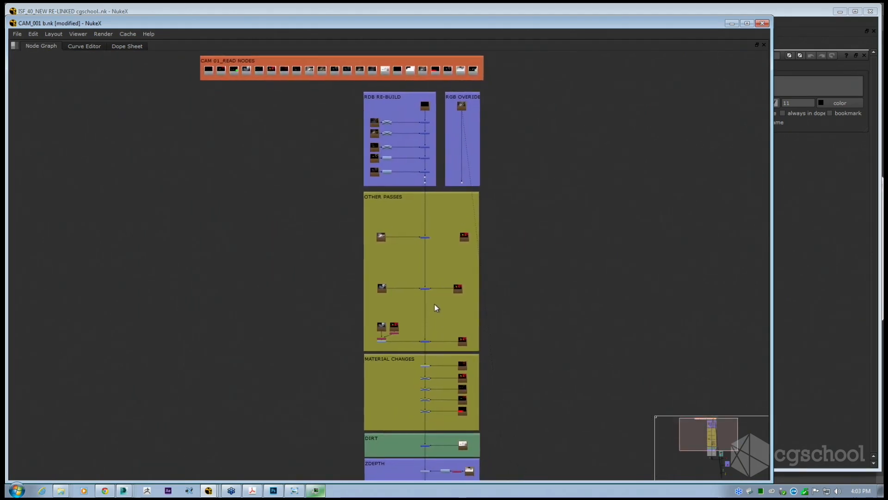
scroll(434, 304, down, 4)
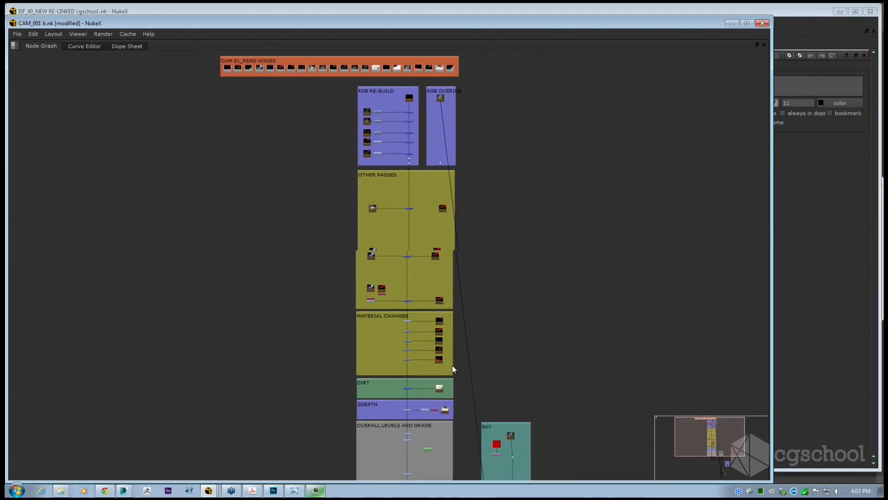
drag(458, 380, 452, 357)
drag(514, 405, 419, 310)
Move the C001_PLAZZA.jpg Write2 node level with Reformat1, just beside it, at the end of the tree.
scroll(418, 401, up, 3)
scroll(462, 320, up, 5)
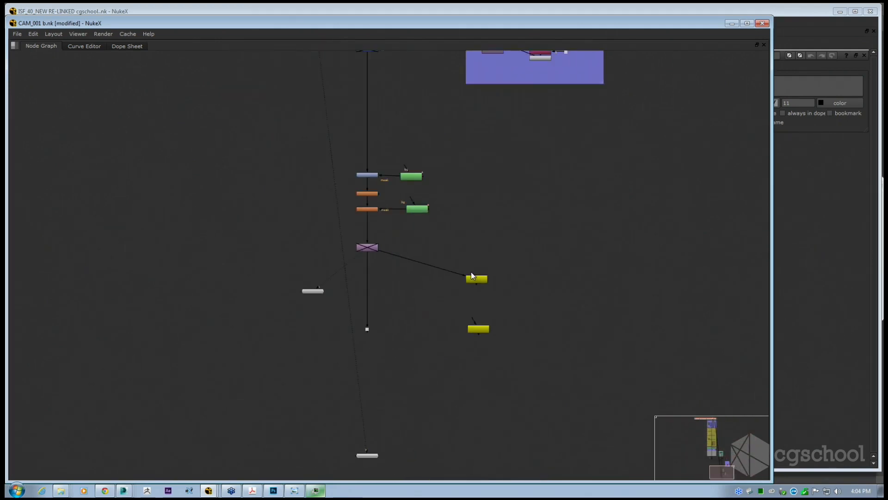
drag(473, 322, 495, 357)
scroll(532, 347, up, 1)
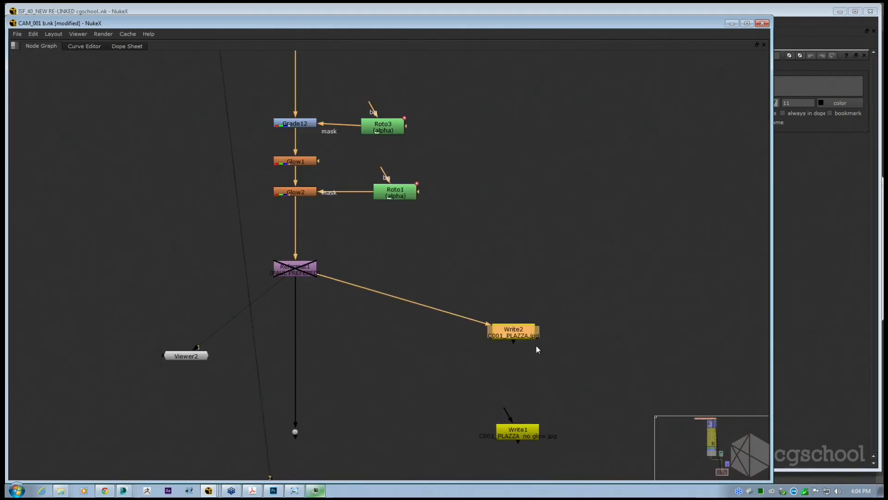
scroll(449, 279, up, 1)
drag(513, 325, 389, 268)
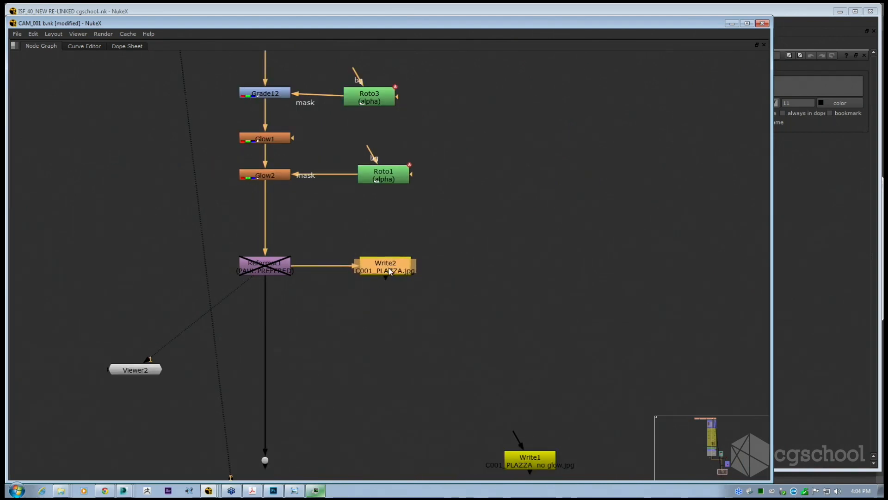